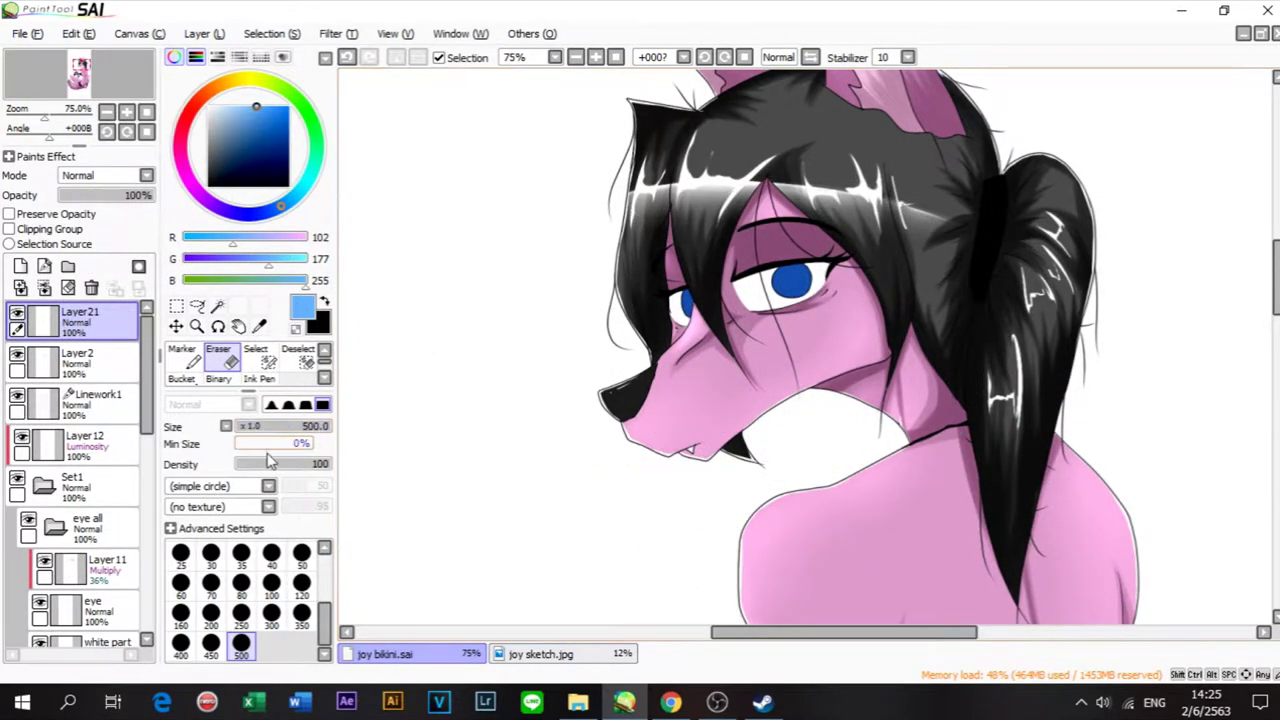
Step: Collapse the Set1 layer folder and delete Layer21
click(44, 486)
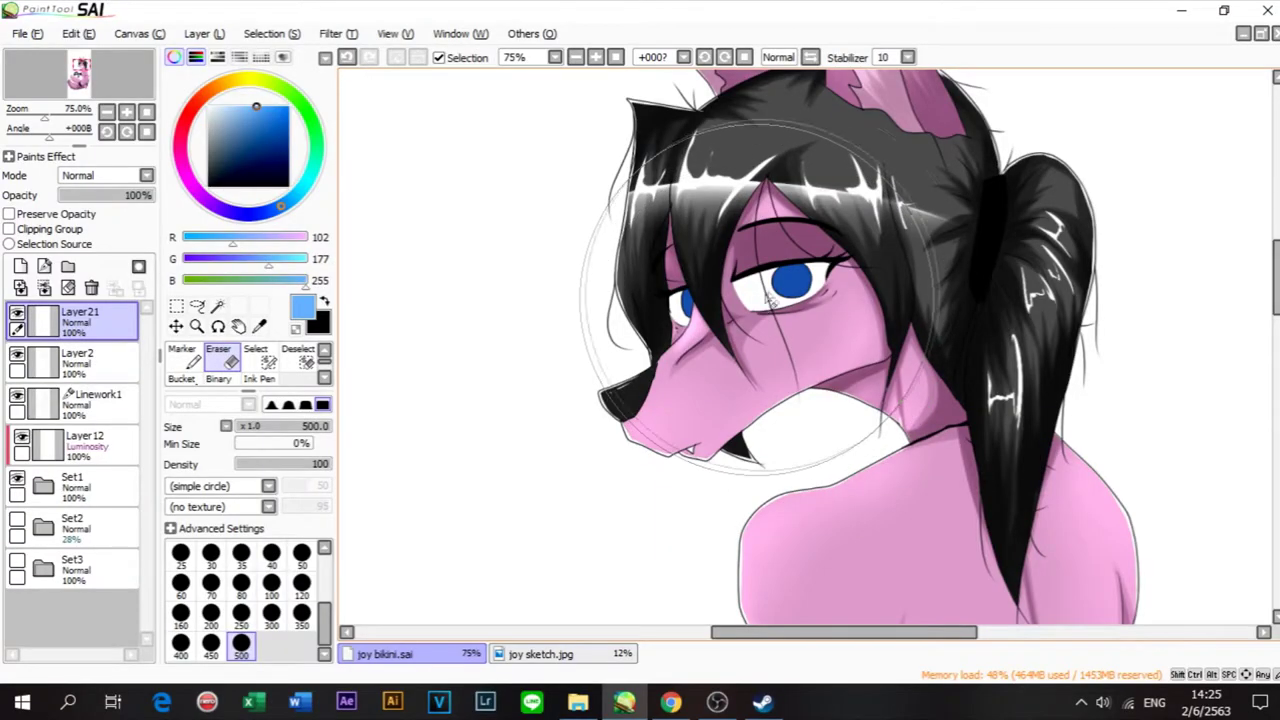
scroll(773, 290, up, 3)
scroll(773, 290, down, 3)
scroll(535, 330, up, 2)
key(Delete)
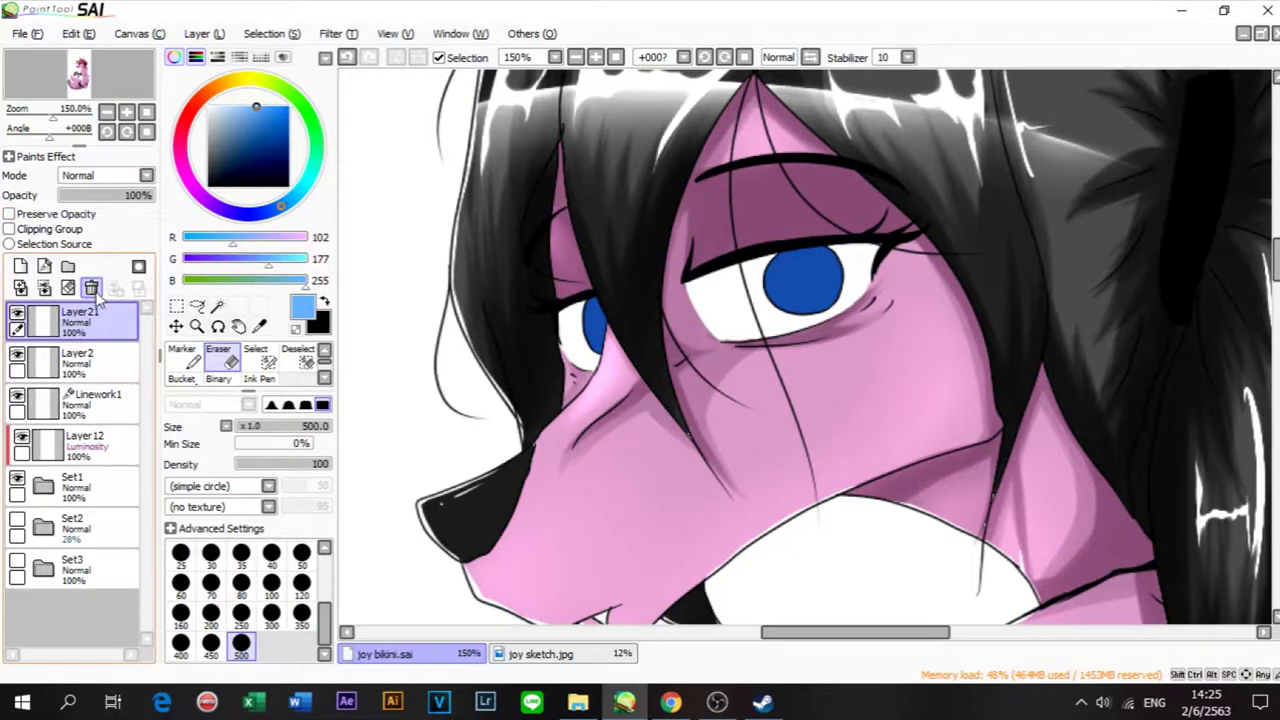
click(91, 288)
Step: Examine the whole figure, the head and both eyes up close at different magnifications
scroll(660, 330, down, 5)
scroll(632, 330, up, 3)
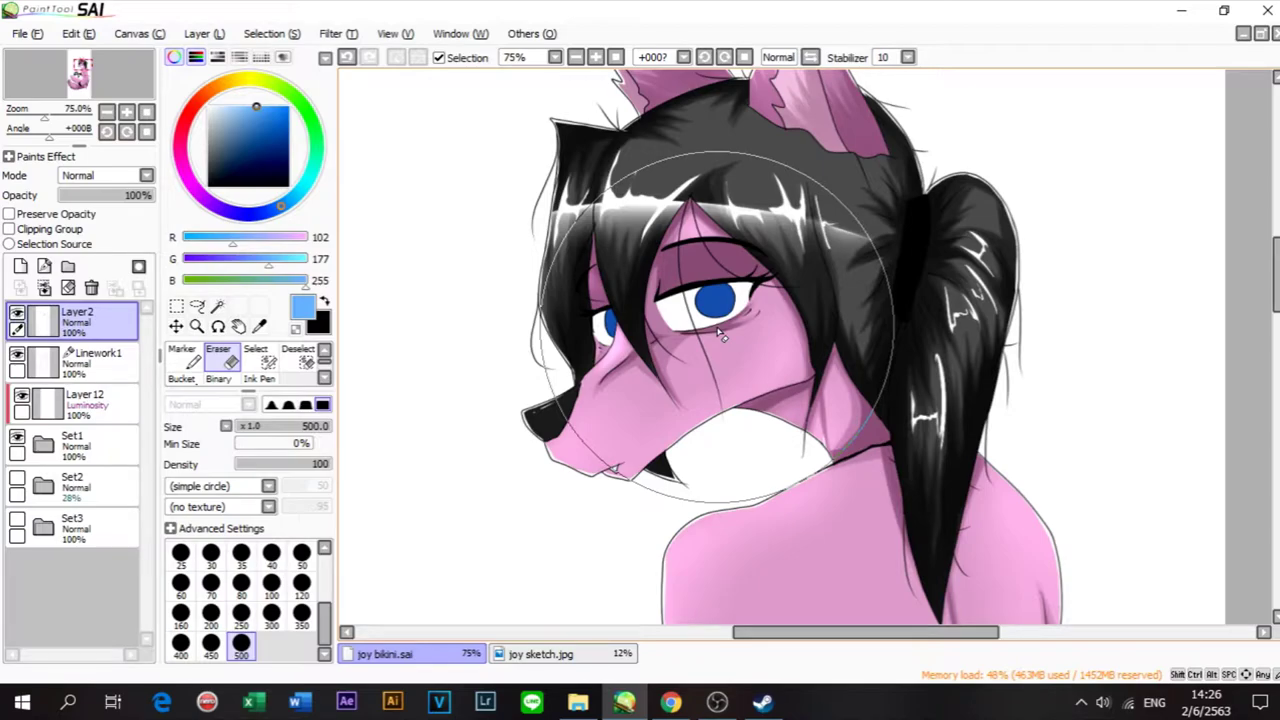
scroll(718, 335, down, 3)
scroll(725, 338, up, 1)
scroll(728, 338, down, 1)
scroll(733, 340, up, 1)
scroll(732, 338, up, 4)
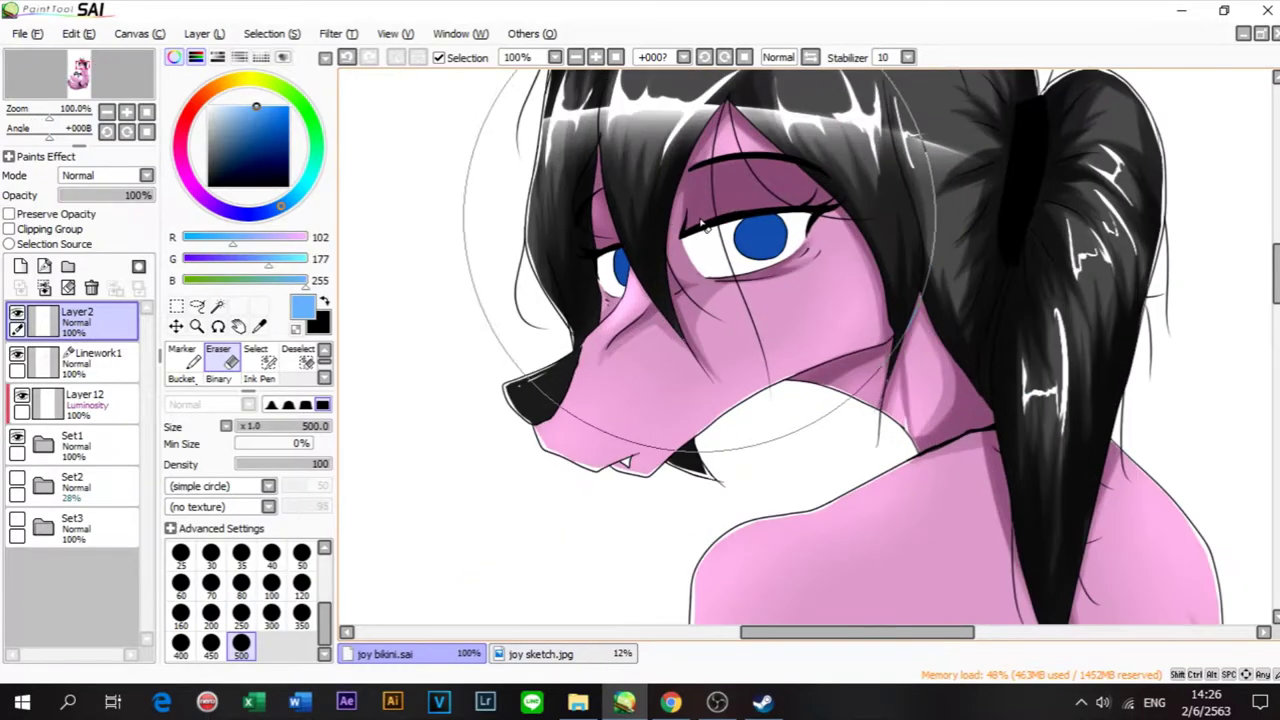
scroll(733, 338, down, 4)
scroll(705, 240, up, 1)
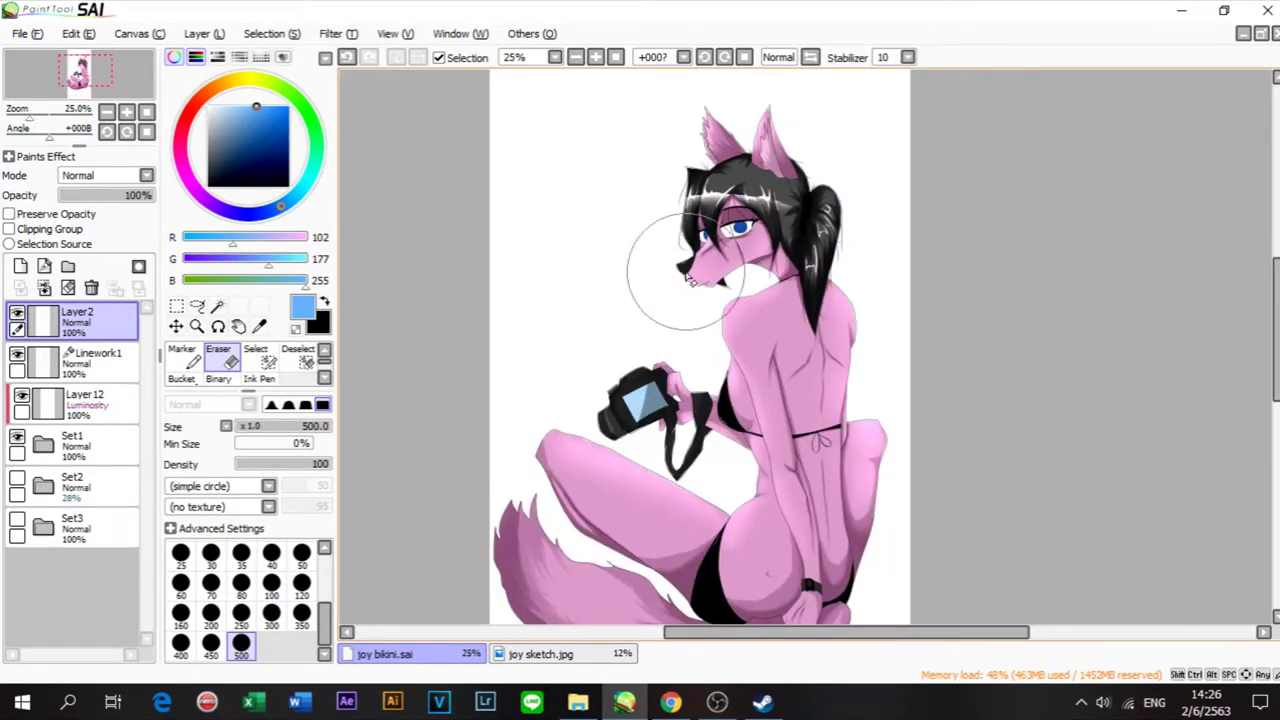
scroll(705, 240, down, 1)
scroll(705, 235, up, 2)
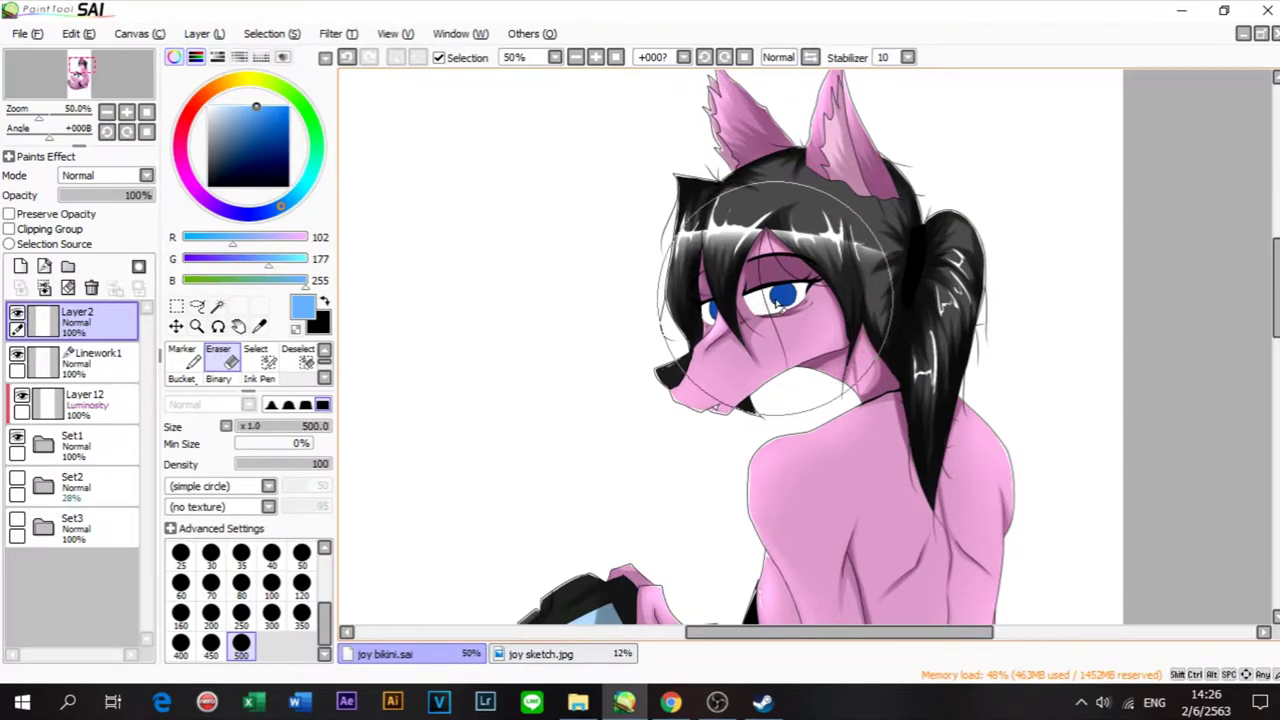
scroll(780, 300, up, 1)
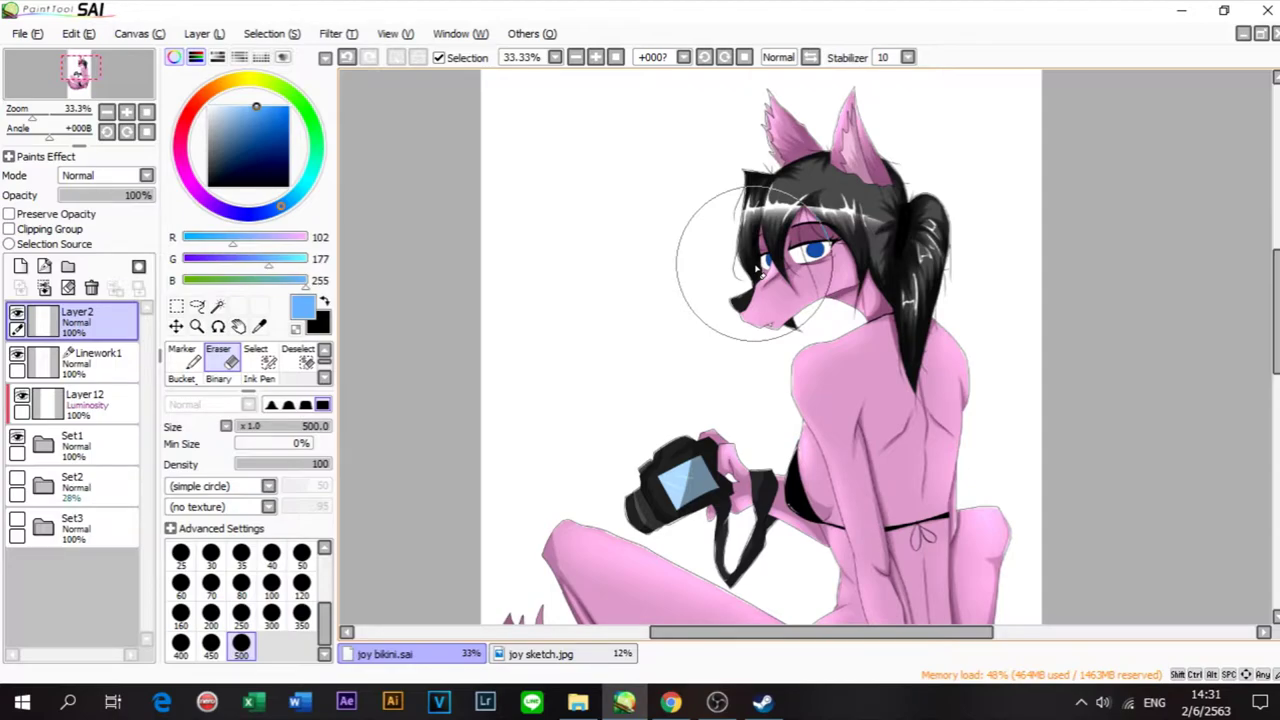
scroll(762, 268, down, 2)
scroll(743, 271, up, 1)
scroll(714, 300, down, 1)
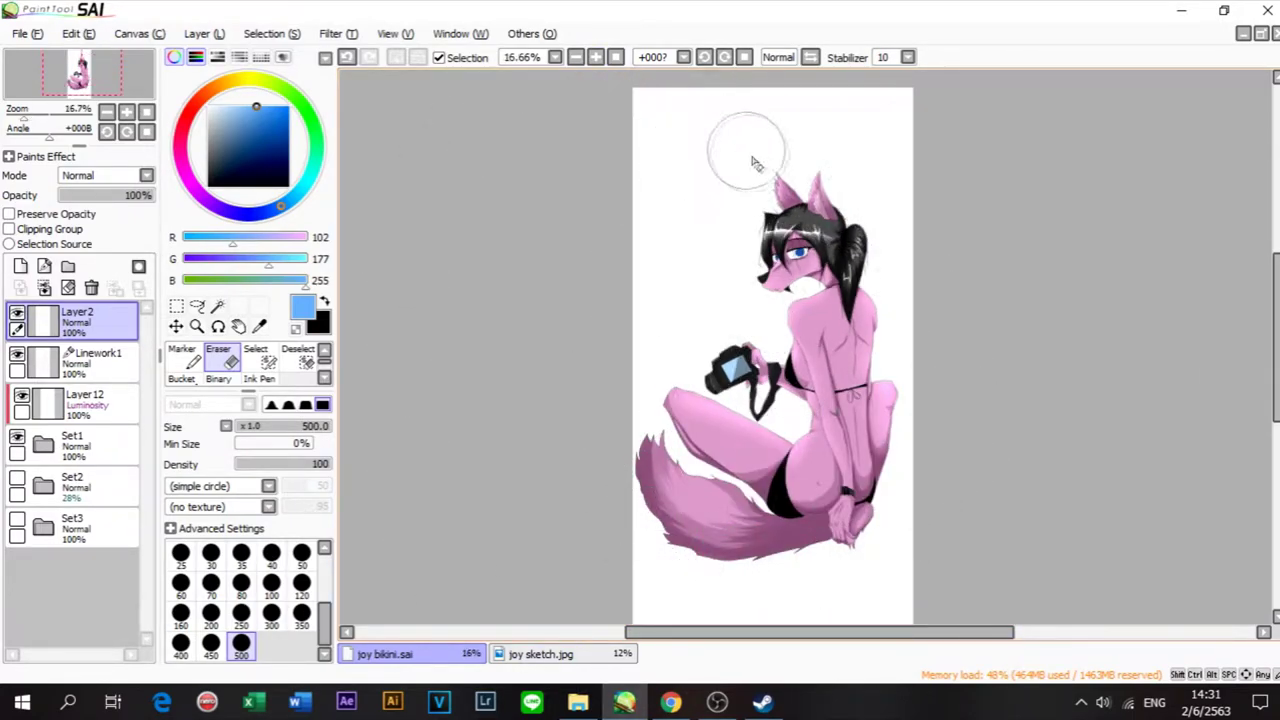
scroll(760, 200, up, 5)
scroll(870, 410, down, 3)
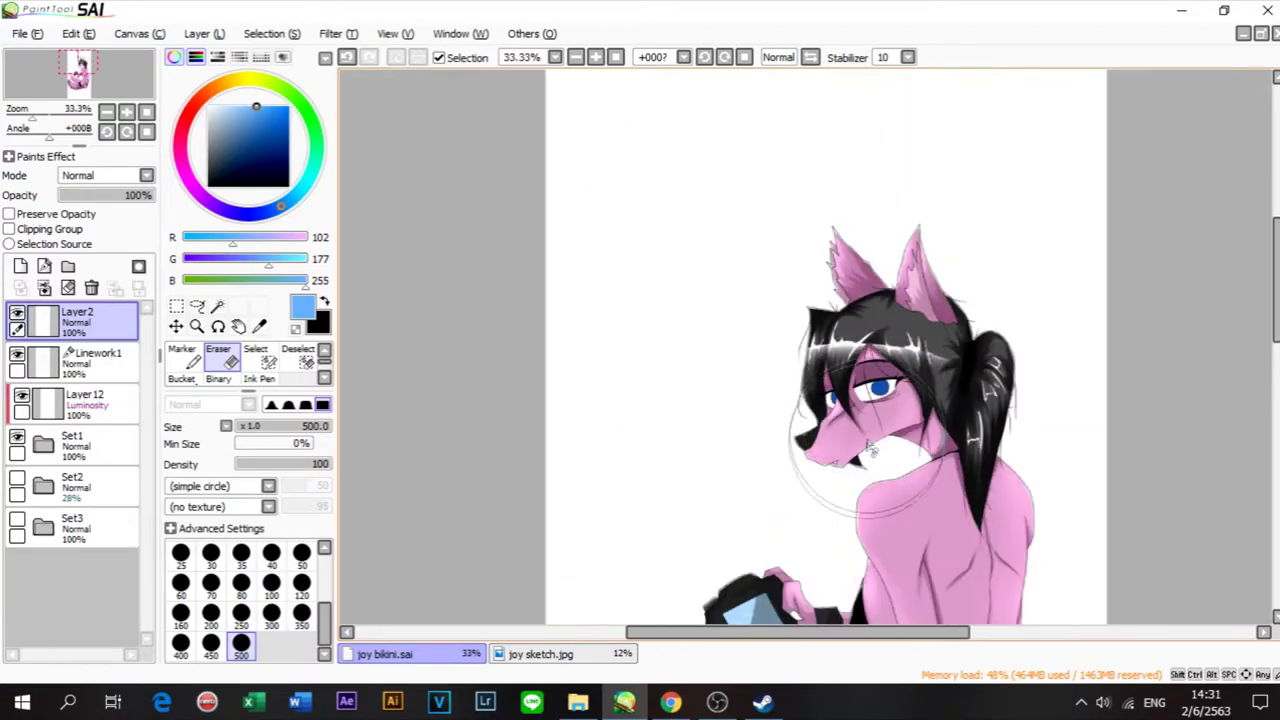
scroll(860, 395, up, 2)
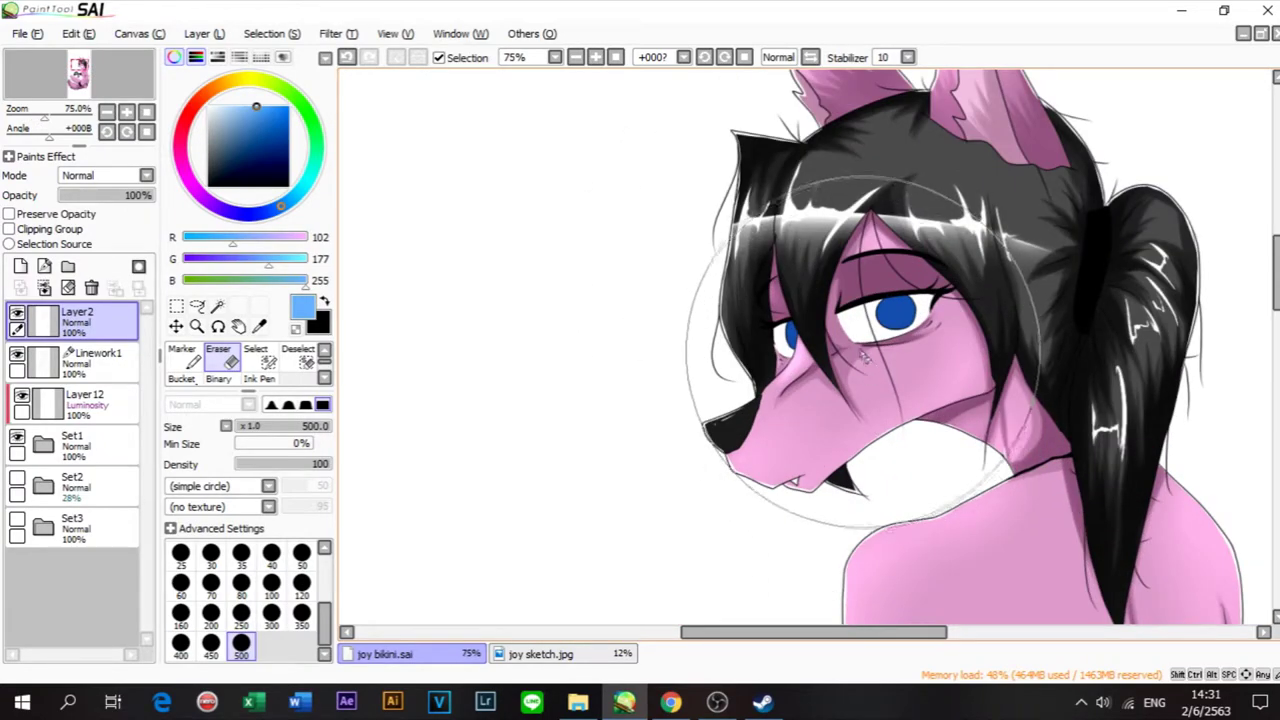
scroll(860, 394, down, 1)
scroll(830, 340, up, 2)
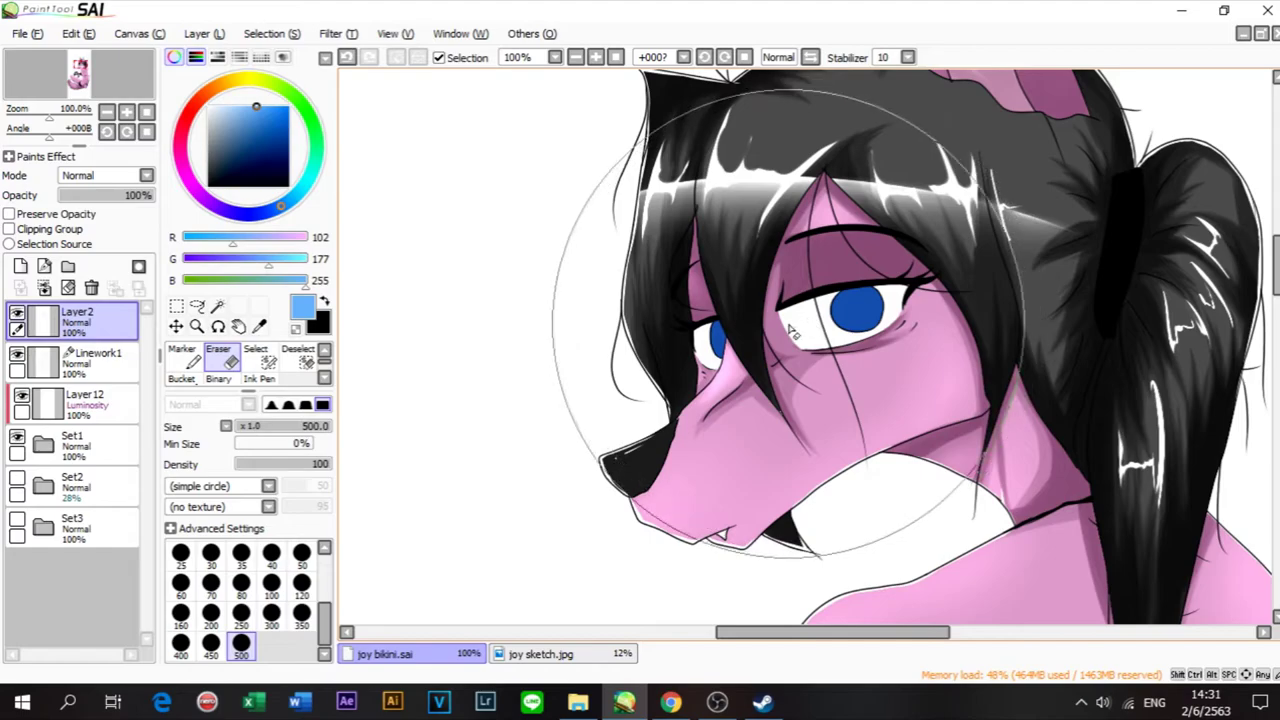
scroll(817, 318, down, 1)
scroll(816, 319, up, 2)
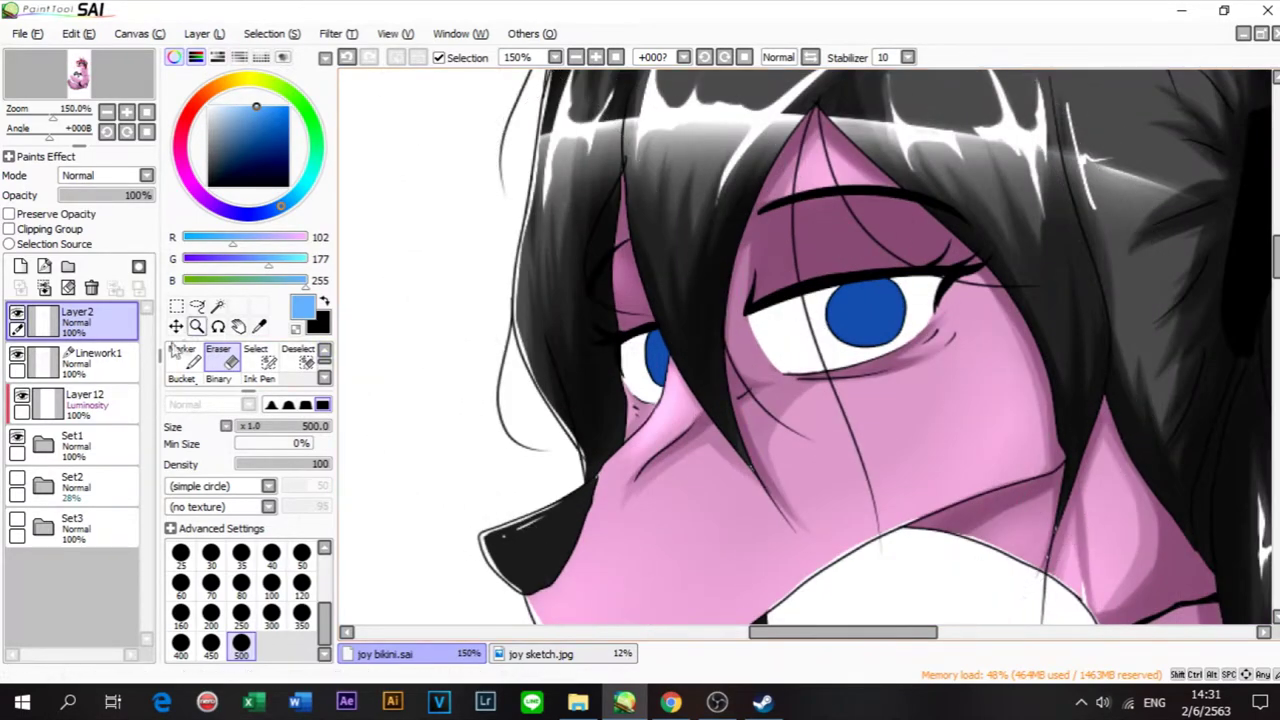
Step: Make the eye layer inside the eye all folder the active layer for work on the blue irises
click(116, 372)
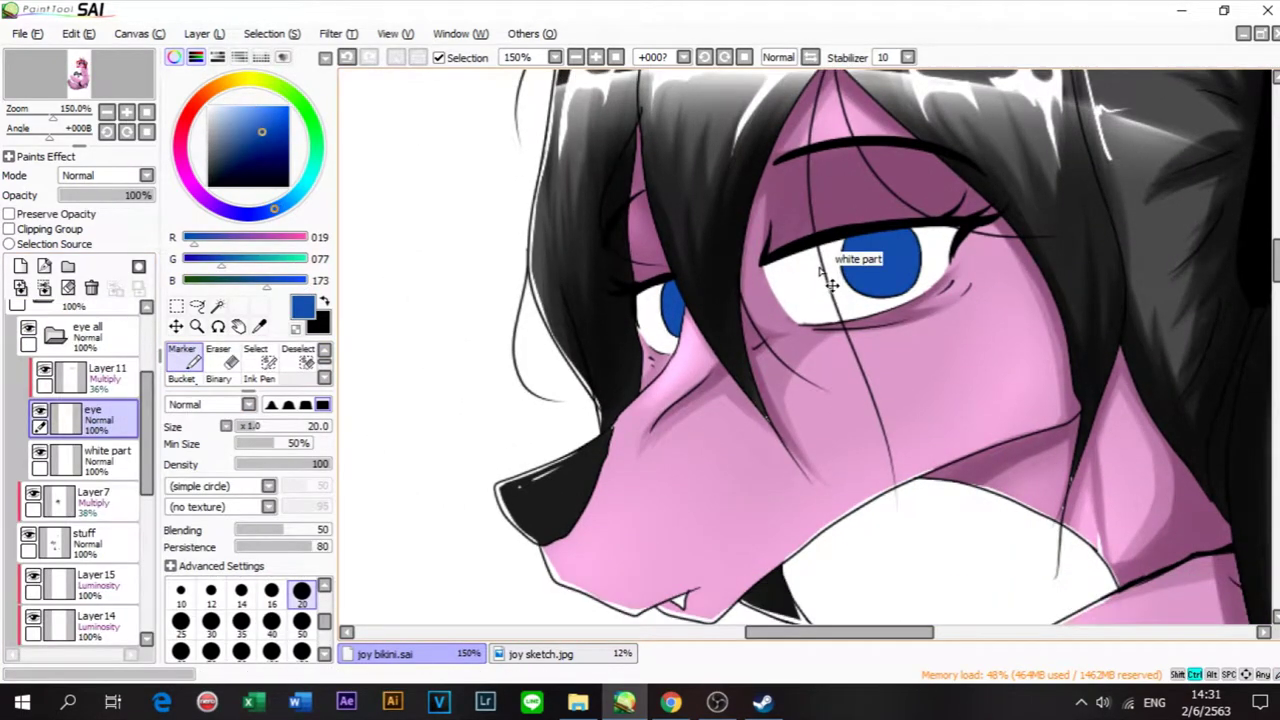
scroll(832, 283, down, 2)
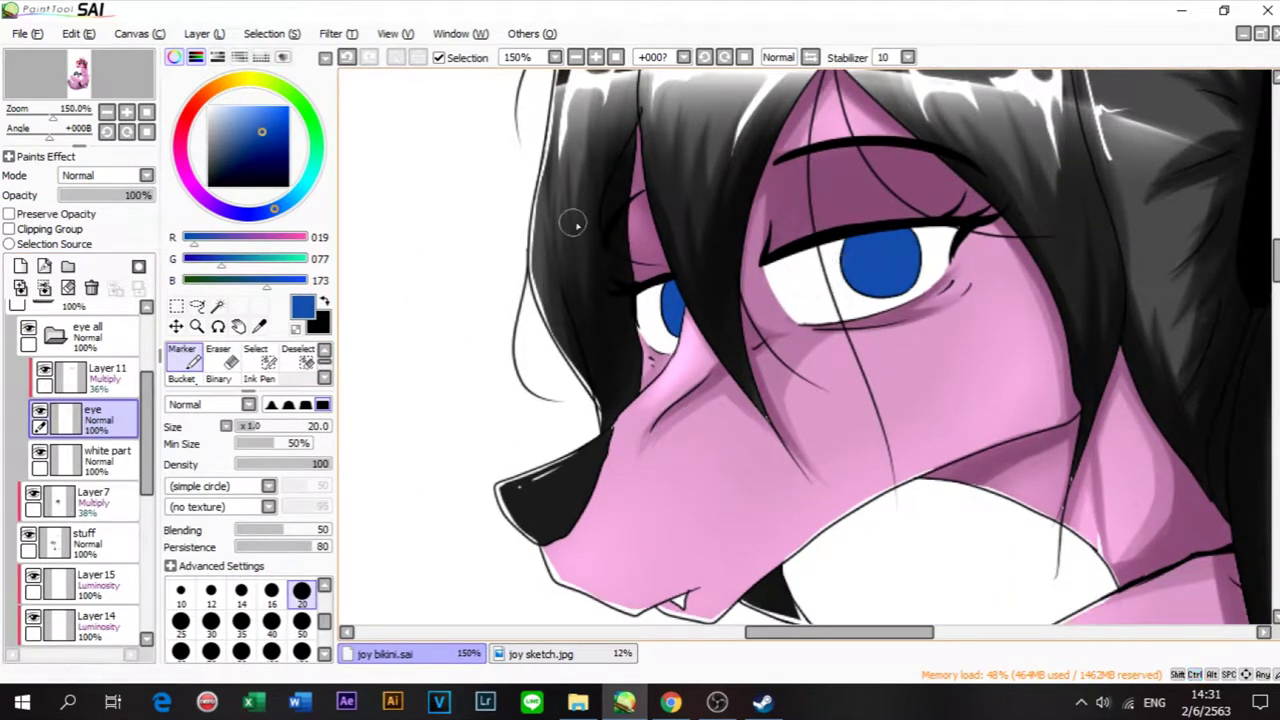
scroll(790, 260, up, 2)
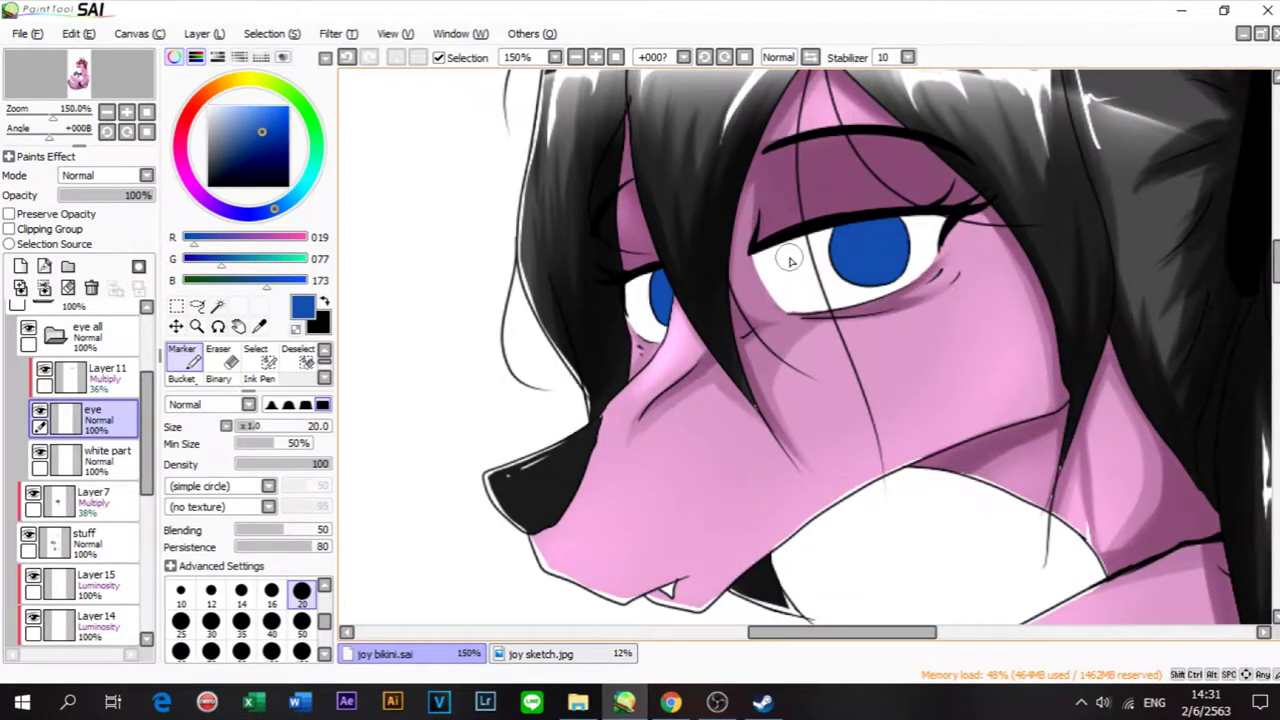
scroll(790, 260, down, 3)
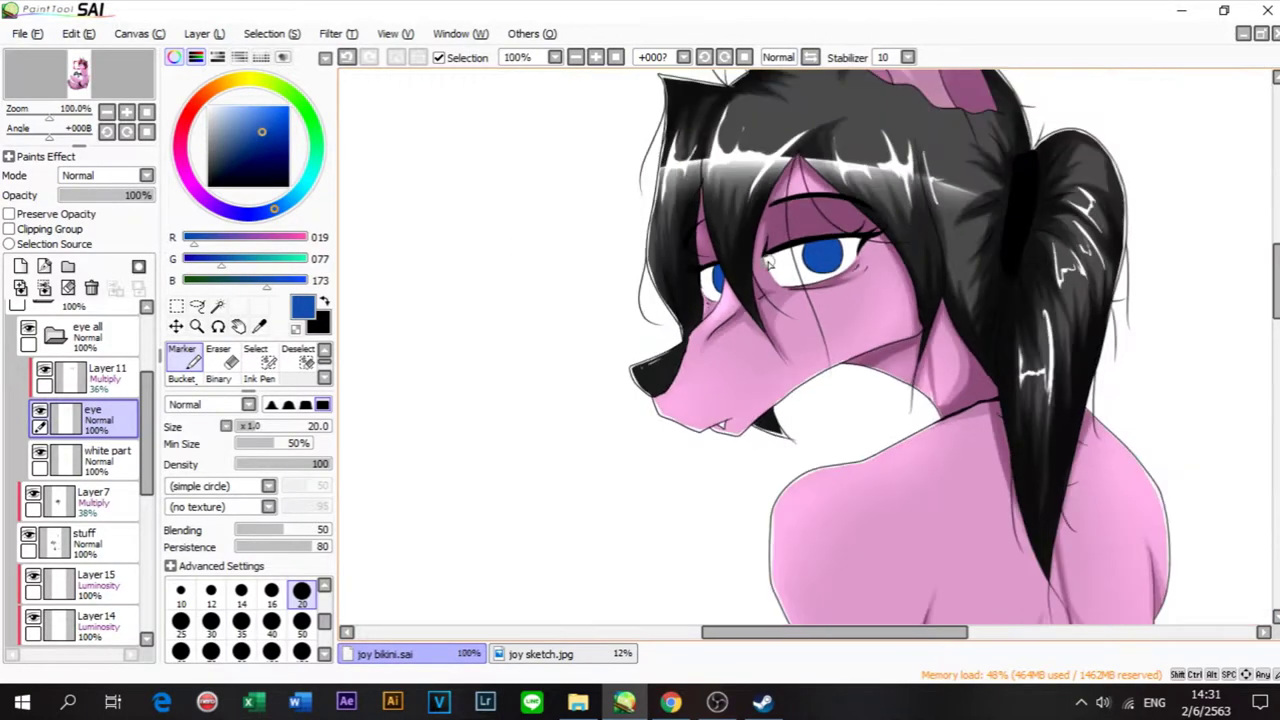
scroll(787, 247, up, 5)
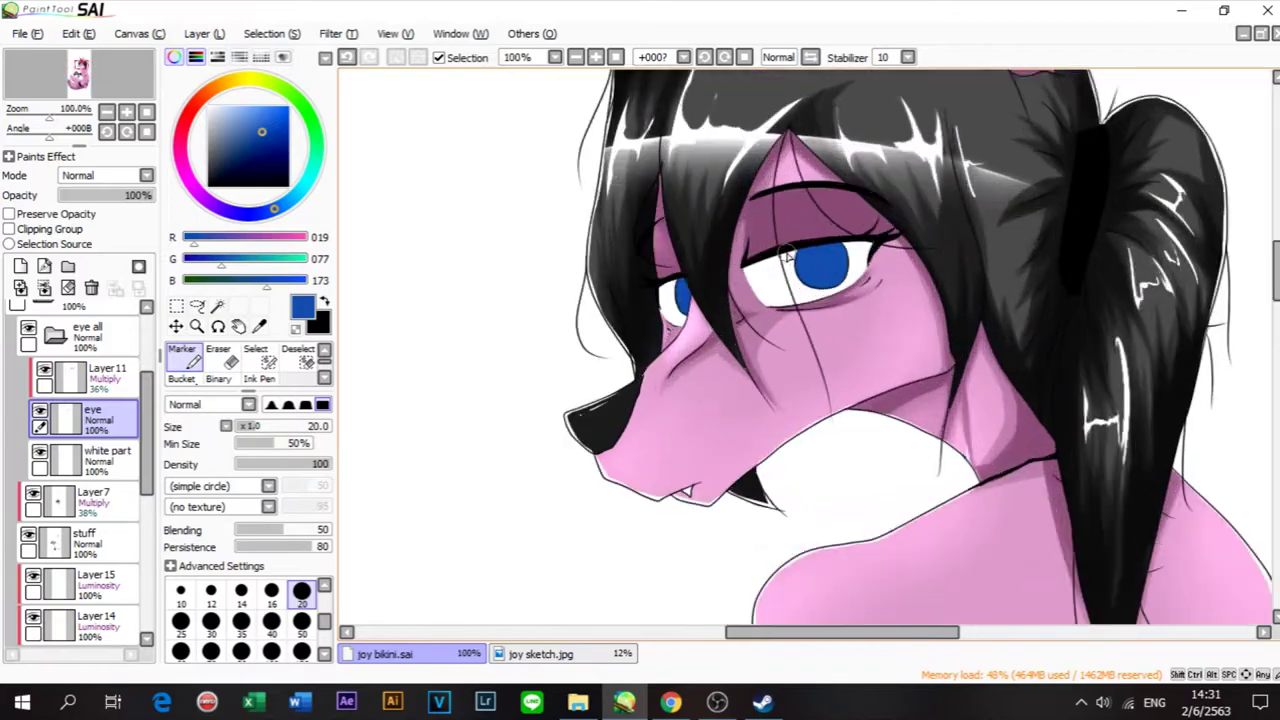
scroll(112, 385, up, 1)
Step: Select the larger eye's iris interior from the Linework1 layer with the Magic Wand to touch up its blue fill on the eye layer
click(104, 333)
scroll(905, 460, up, 1)
scroll(850, 310, down, 2)
scroll(831, 252, up, 1)
key(ctrl)
scroll(829, 333, up, 1)
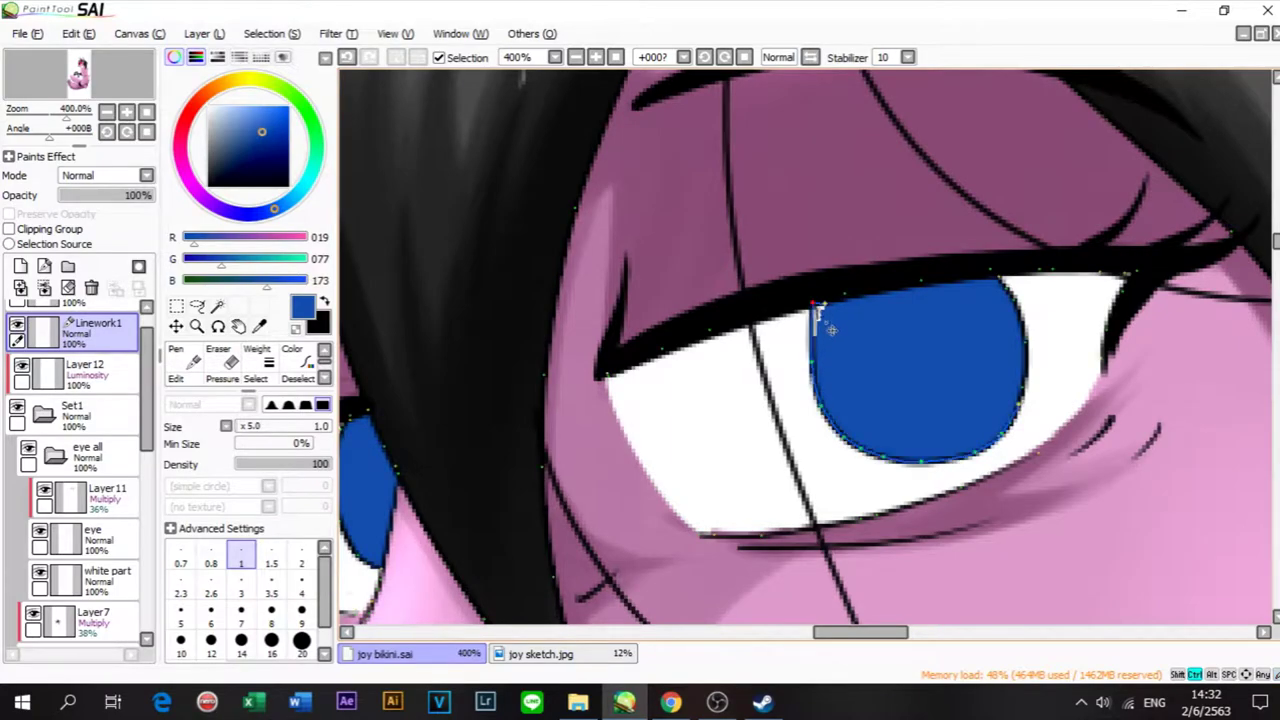
key(w)
click(843, 348)
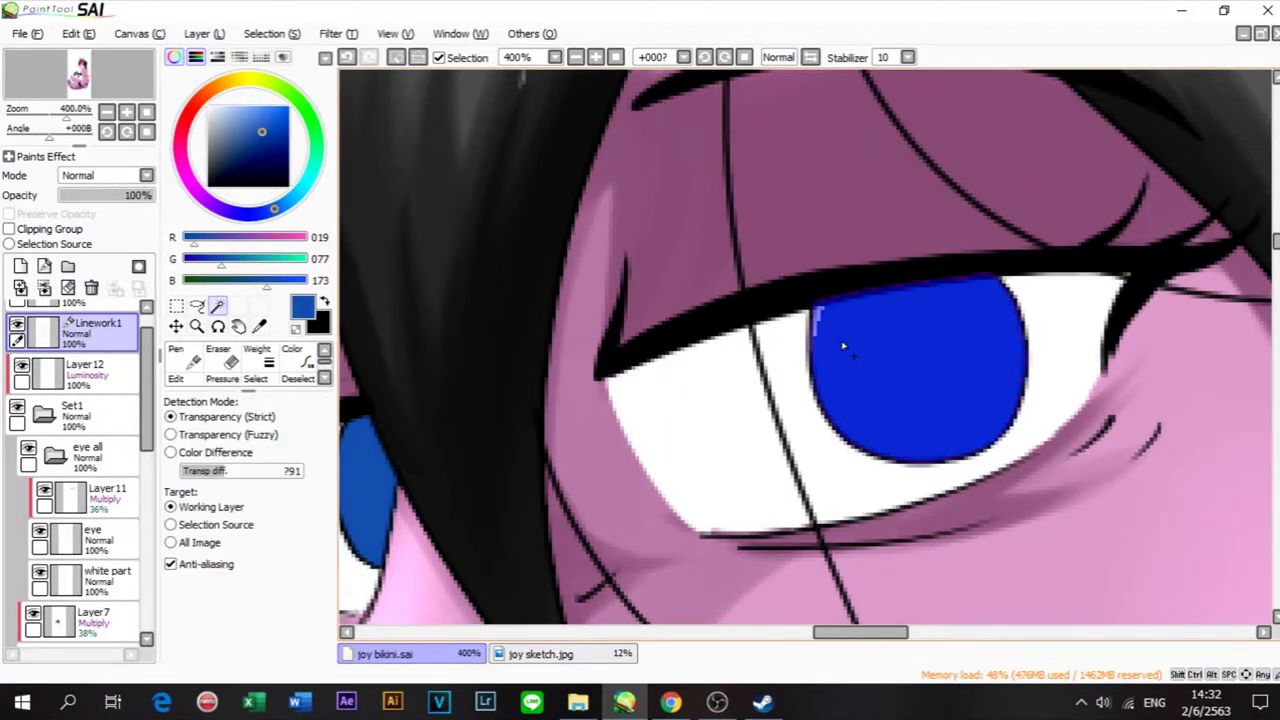
scroll(842, 348, down, 3)
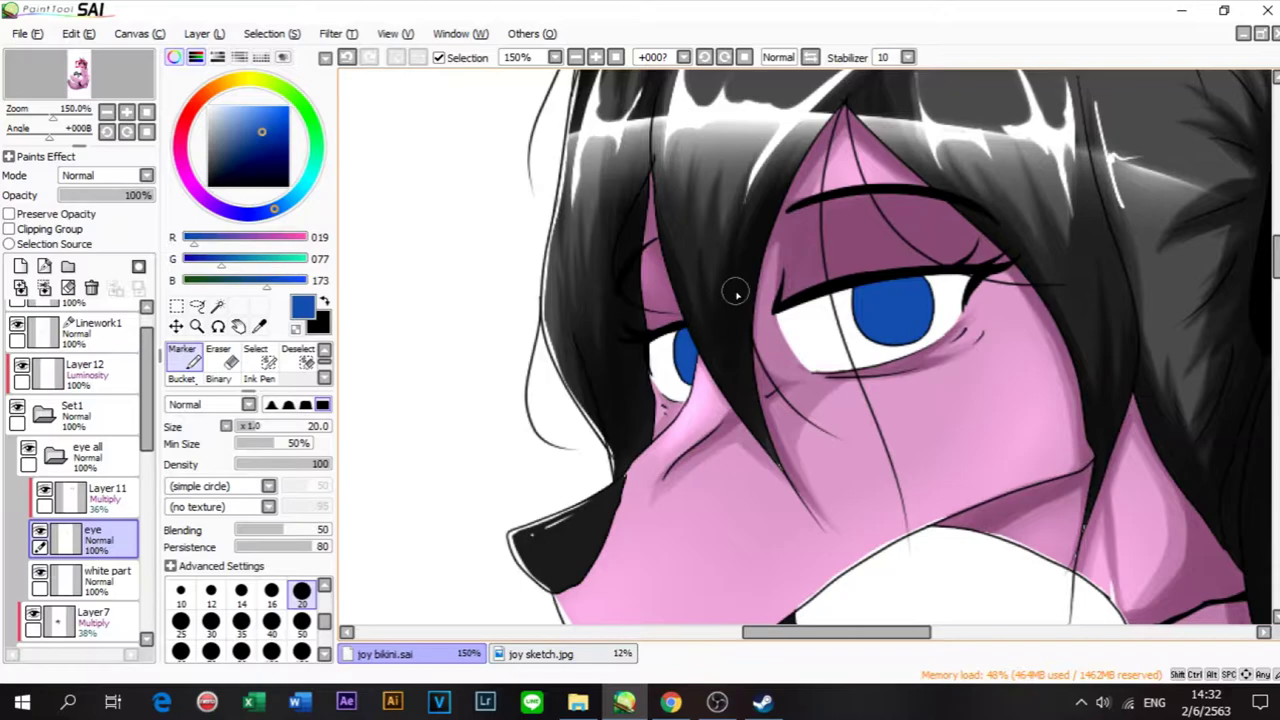
Step: Select Layer11 and switch the eye layer's visibility off and on to check what it contains
scroll(737, 289, down, 3)
scroll(733, 300, up, 4)
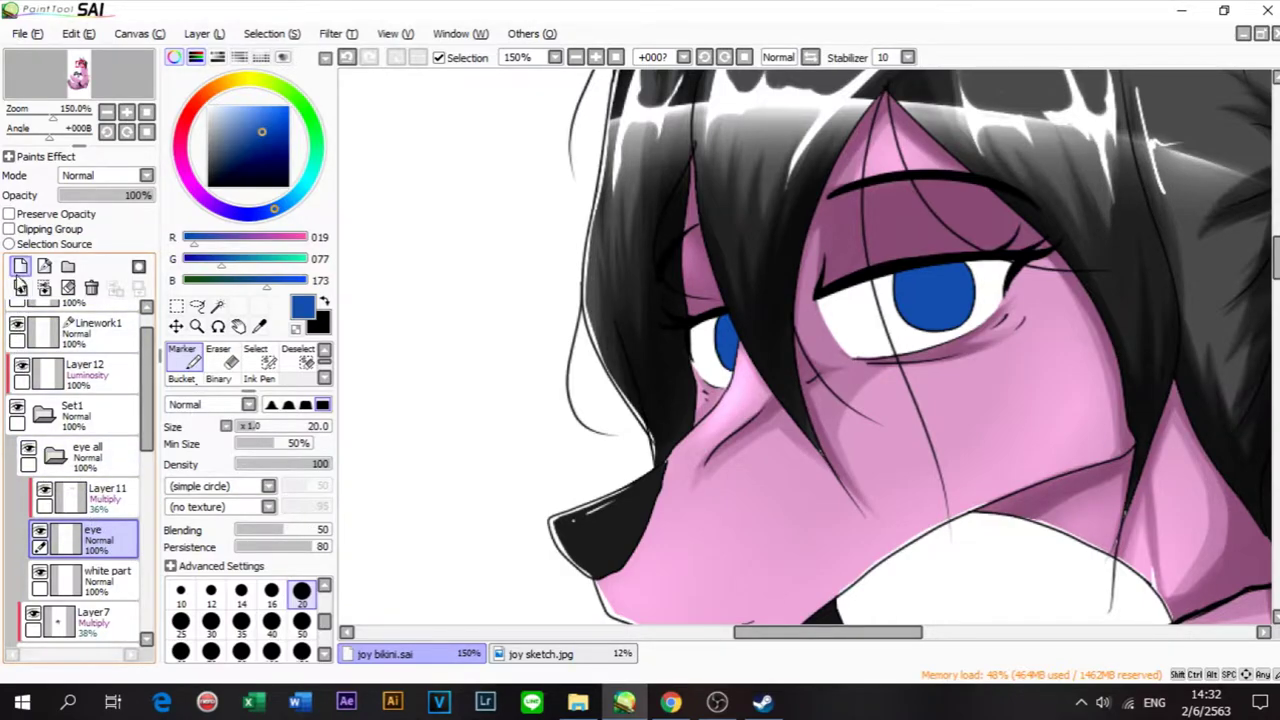
click(90, 496)
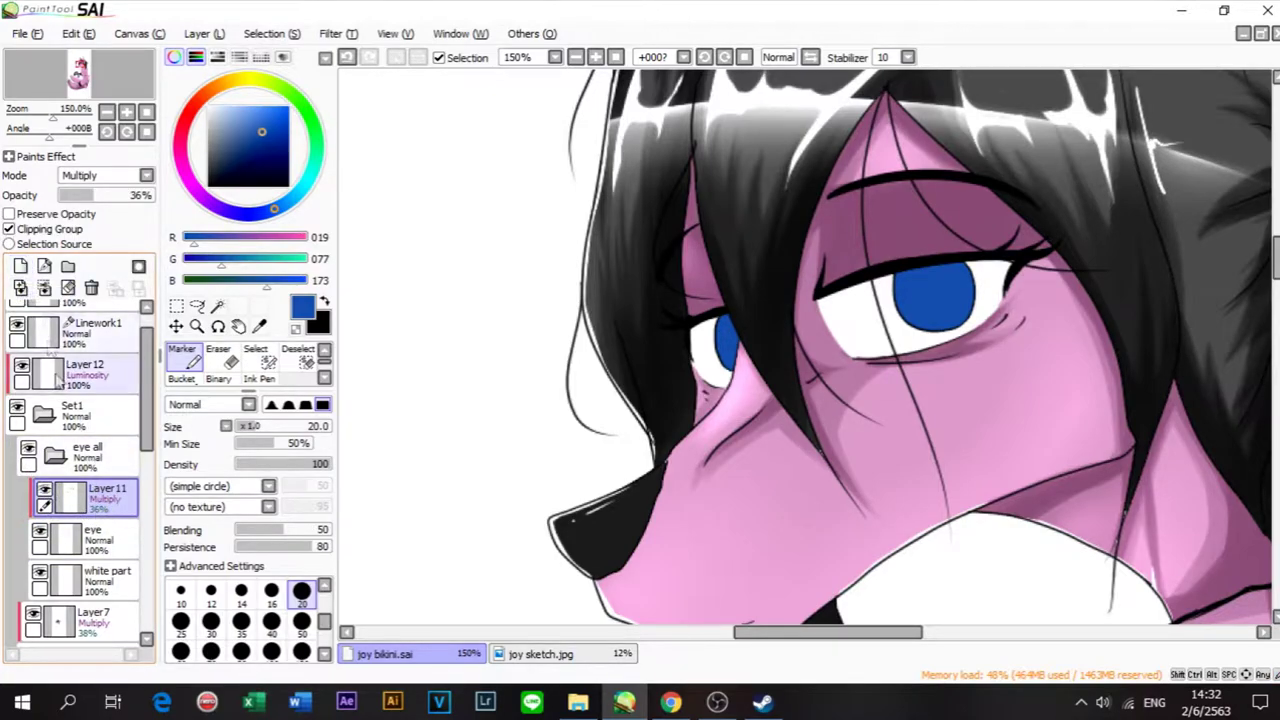
click(40, 534)
click(40, 534)
click(40, 534)
click(40, 534)
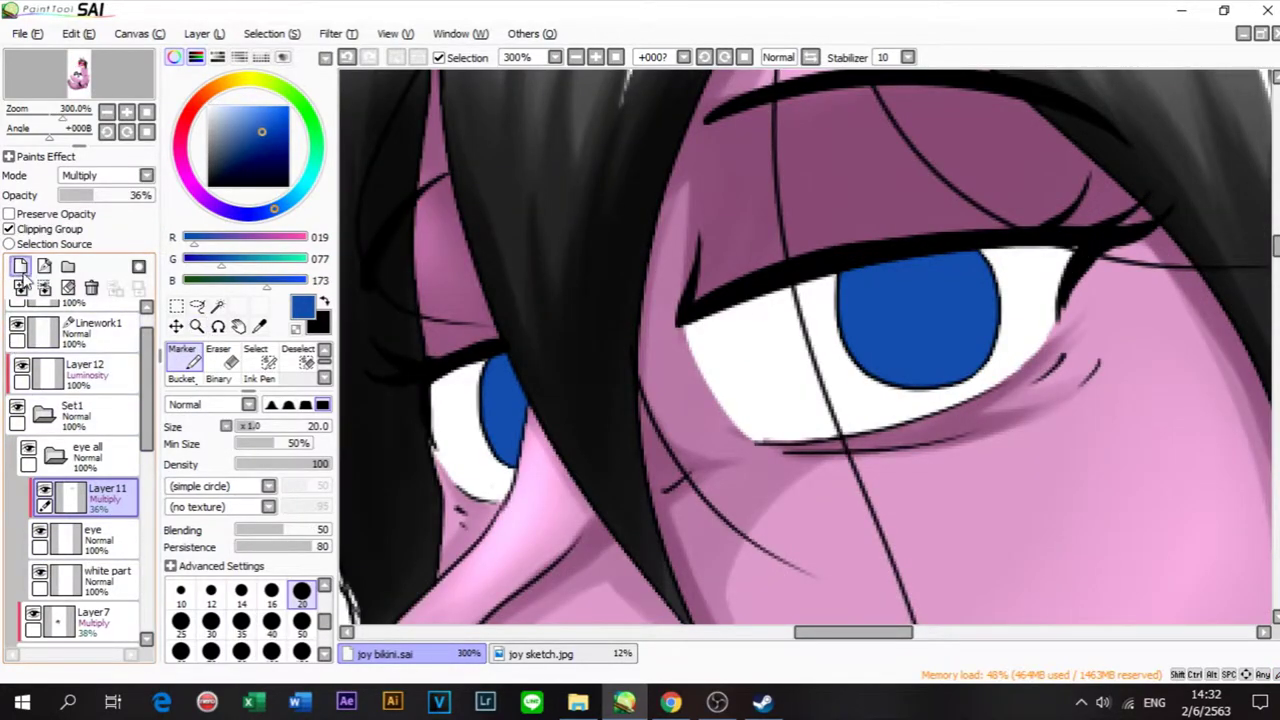
Step: Add a new layer above Layer11 as a clipping group and set its mode to Multiply
click(22, 270)
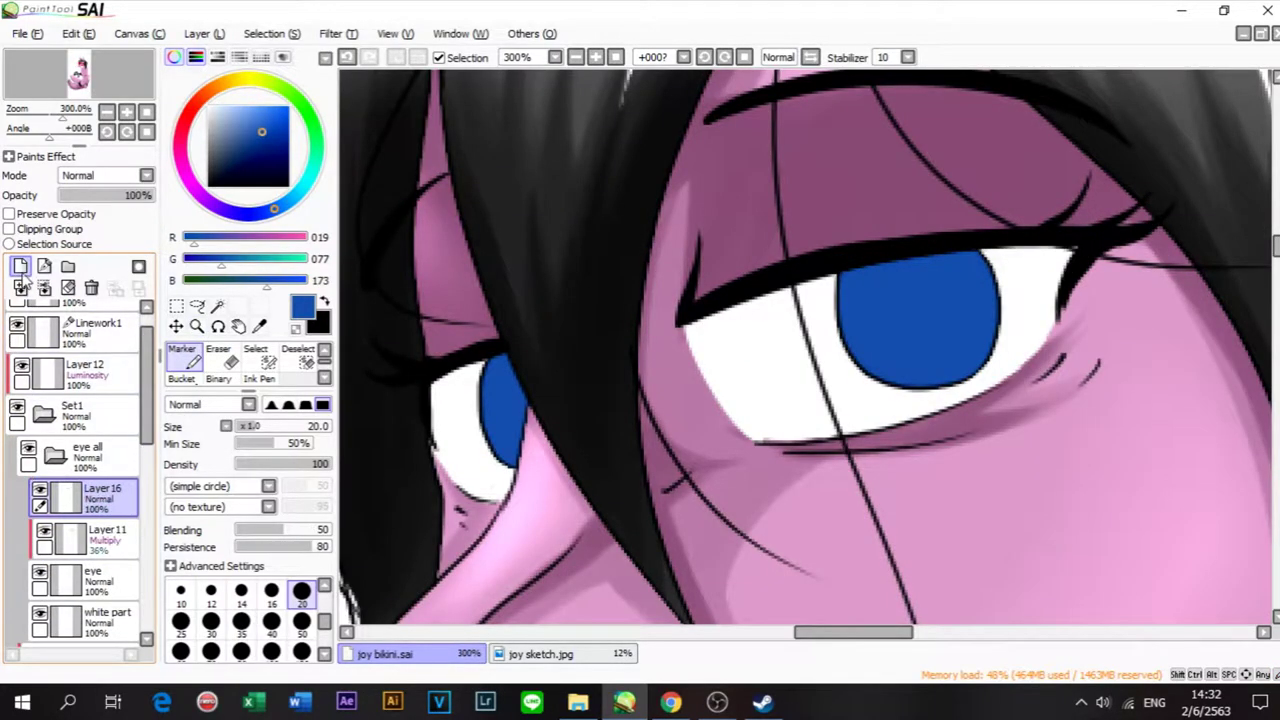
click(10, 229)
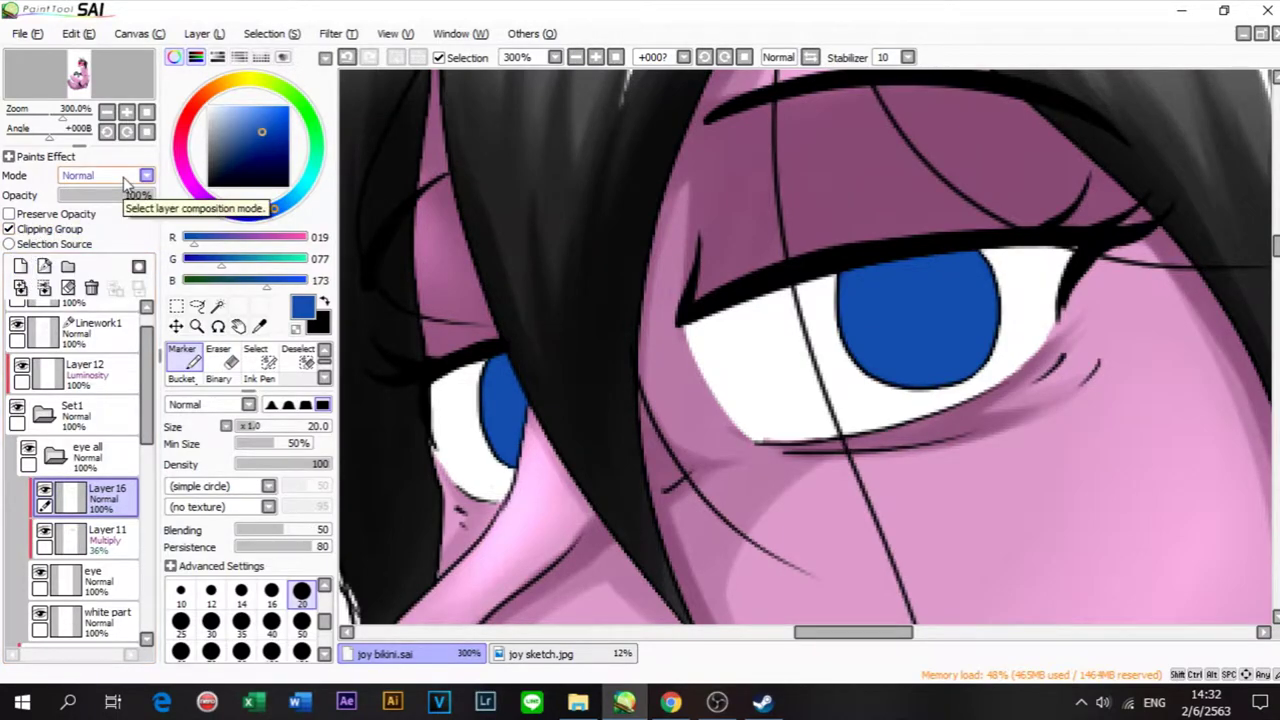
scroll(623, 343, down, 3)
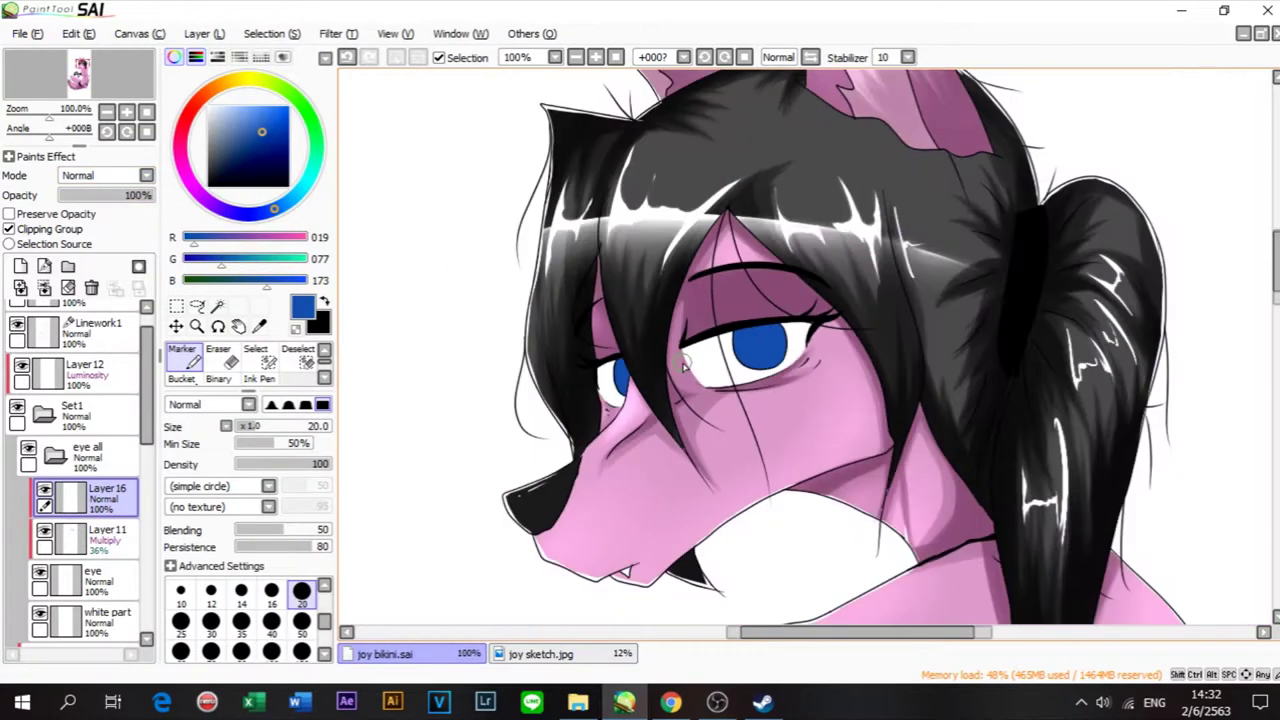
scroll(650, 390, up, 2)
scroll(648, 343, down, 4)
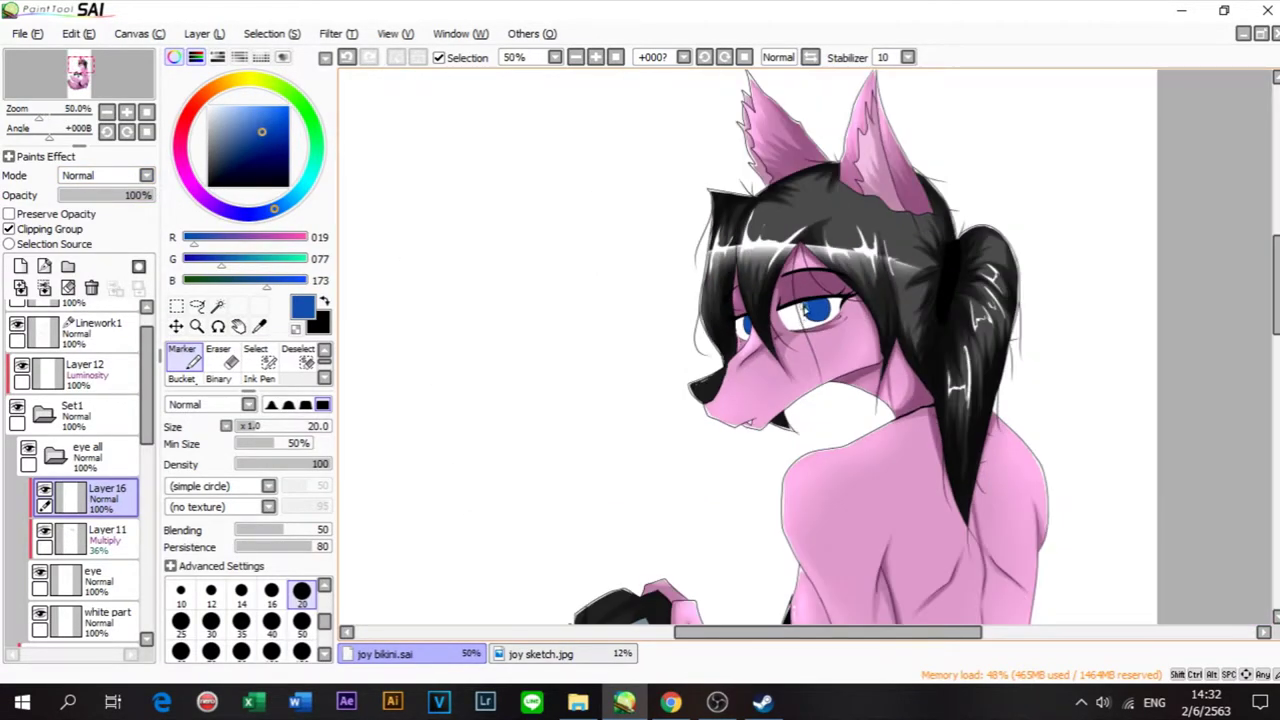
scroll(790, 320, up, 4)
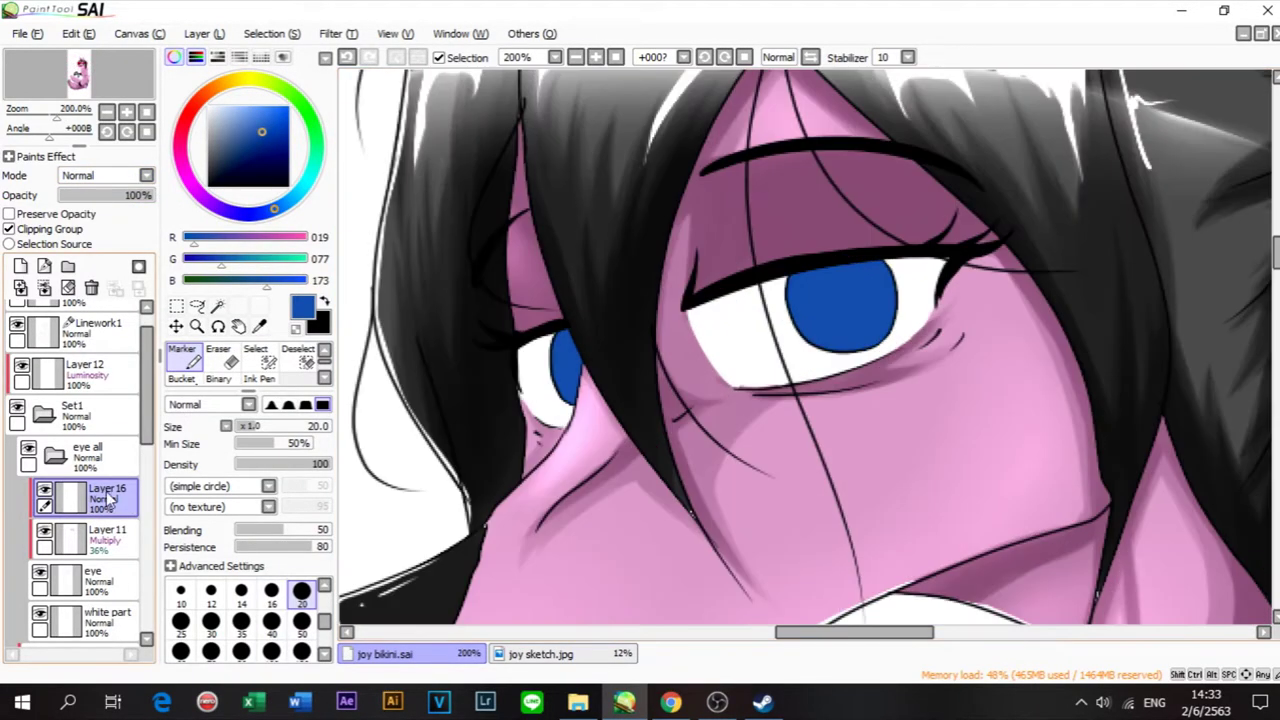
click(97, 177)
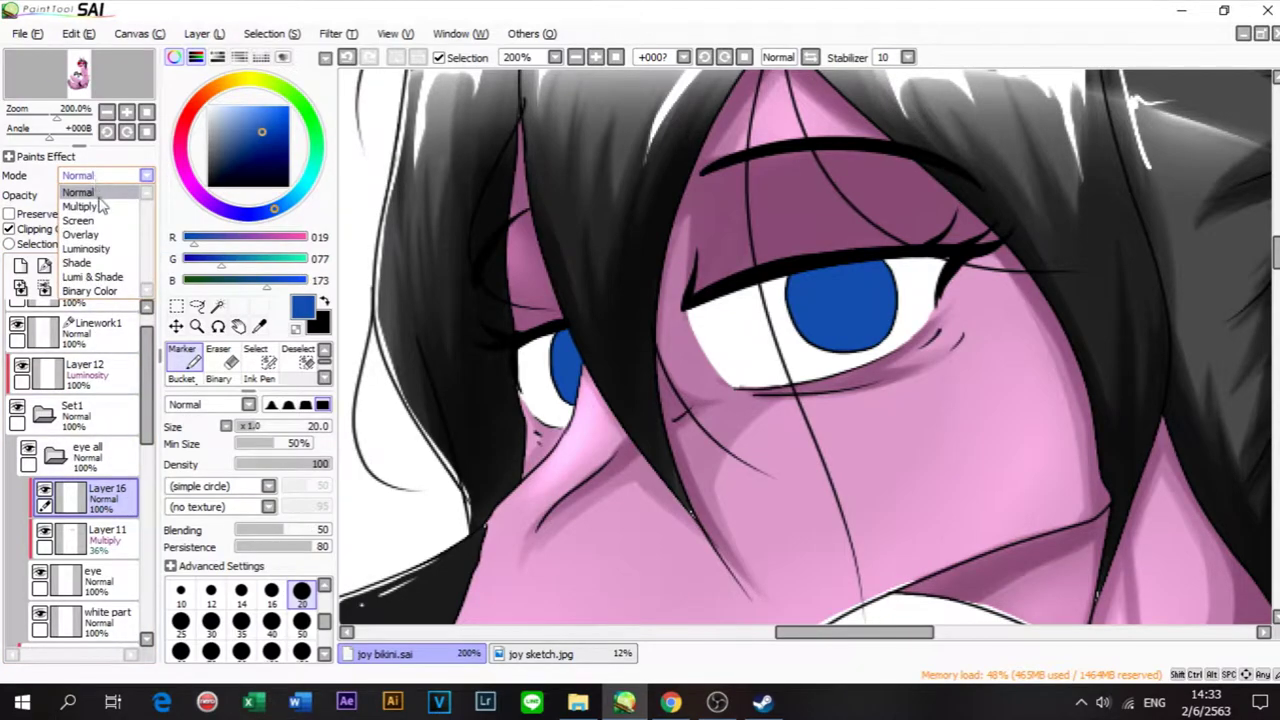
click(80, 206)
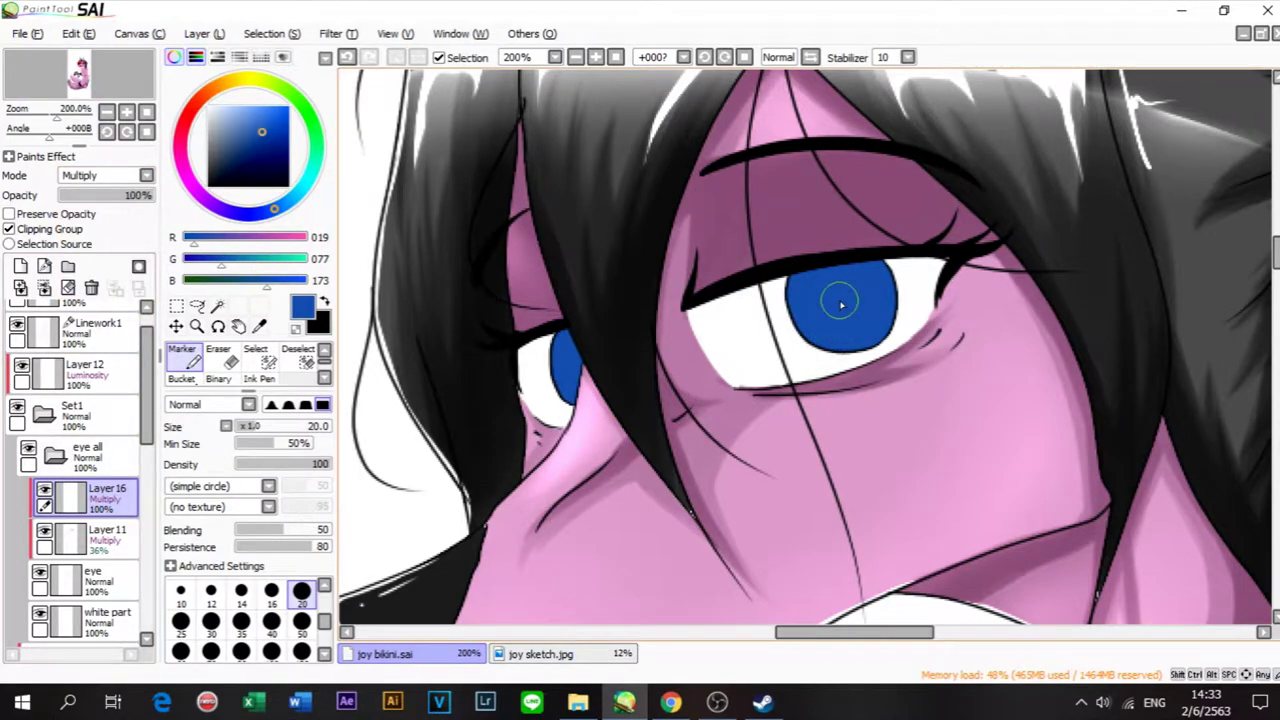
Step: Set up the Pen with dark blue R 0, G 26, B 117, try brush size 20 on the eye and undo the stroke
click(262, 150)
scroll(205, 360, up, 1)
click(198, 356)
scroll(738, 328, down, 3)
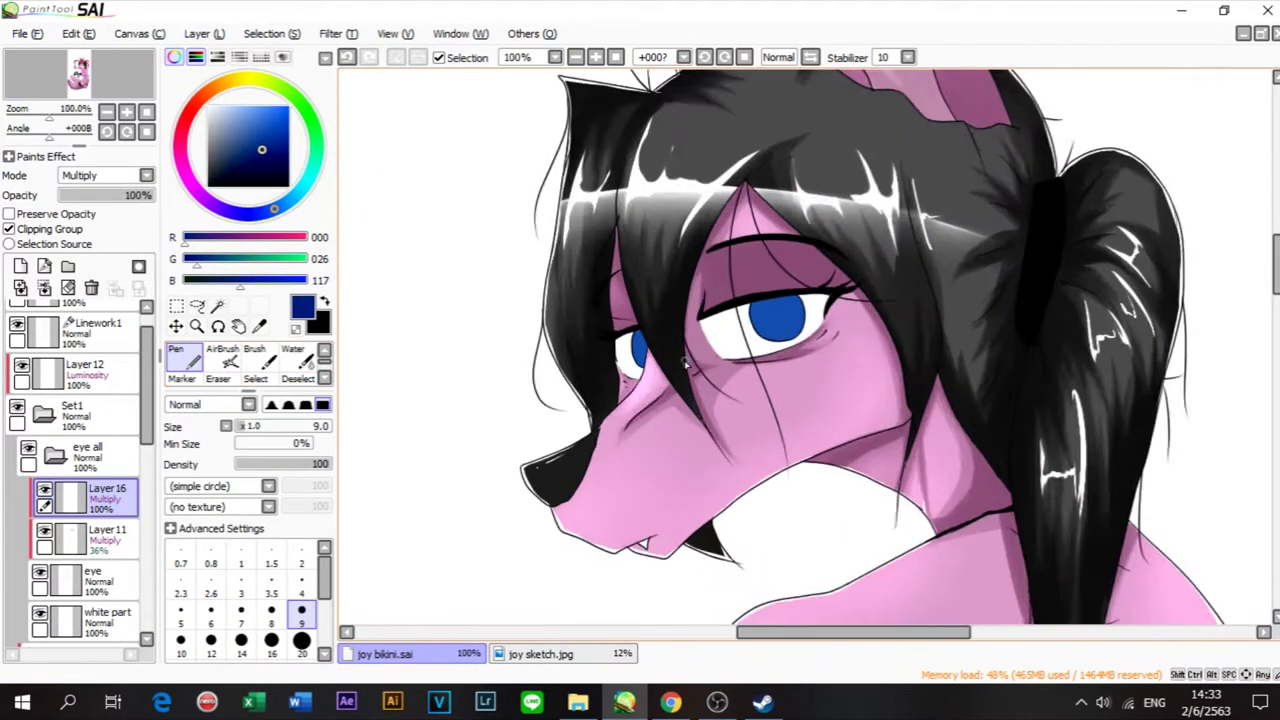
scroll(720, 346, up, 3)
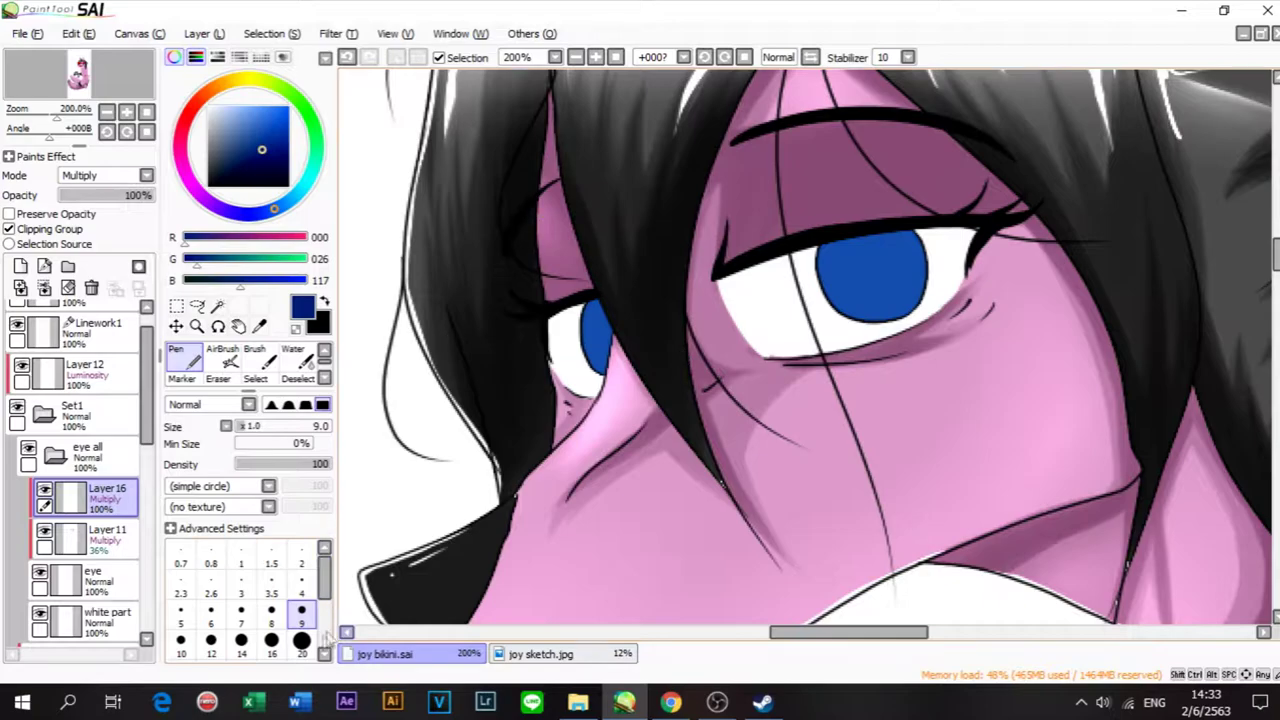
click(301, 640)
key(ctrl+z)
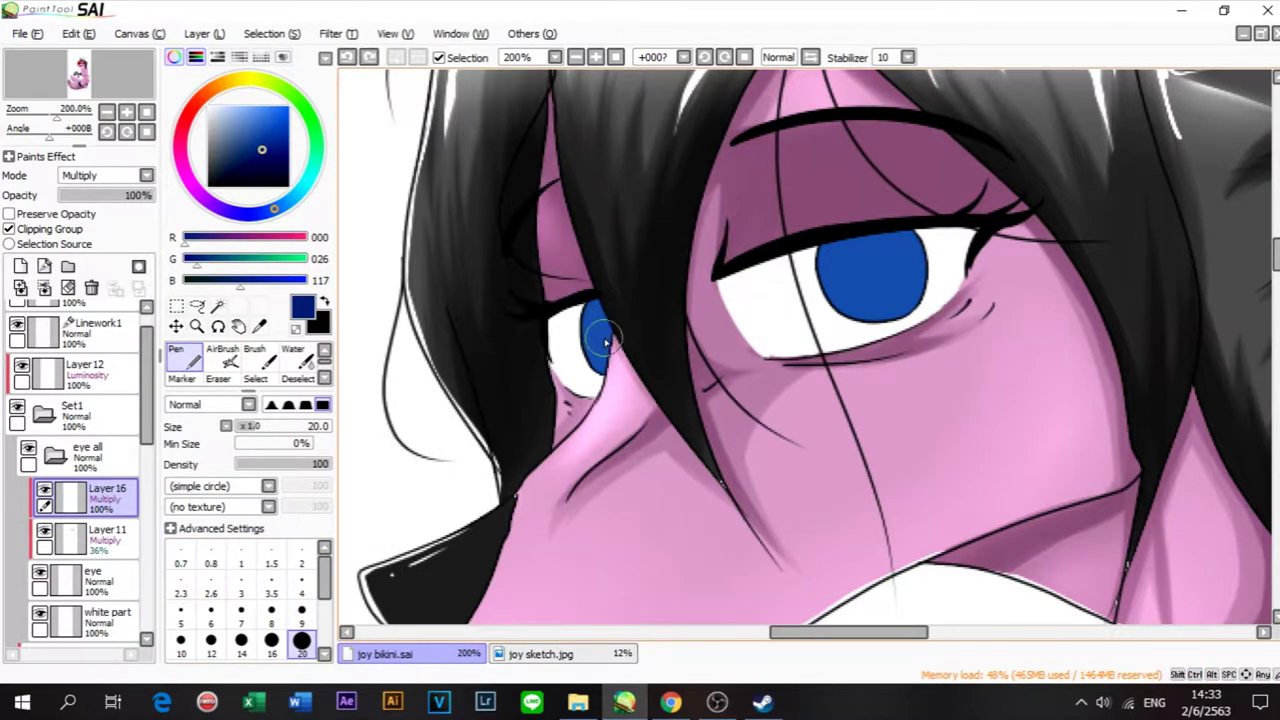
Step: Paint dark blue pupils in both irises with the Pen at size 9, undoing and redrawing strokes until the shape fits
click(301, 610)
drag(603, 316, 606, 347)
mouse_move(604, 334)
mouse_down()
mouse_move(608, 350)
mouse_move(605, 317)
mouse_move(607, 348)
mouse_move(603, 337)
mouse_up()
key(ctrl+z)
key(ctrl+z)
mouse_move(864, 252)
mouse_down()
mouse_move(887, 272)
mouse_move(872, 263)
mouse_move(887, 260)
mouse_move(869, 277)
mouse_move(874, 256)
mouse_up()
key(ctrl+z)
key(ctrl+z)
scroll(875, 251, down, 4)
scroll(872, 246, up, 2)
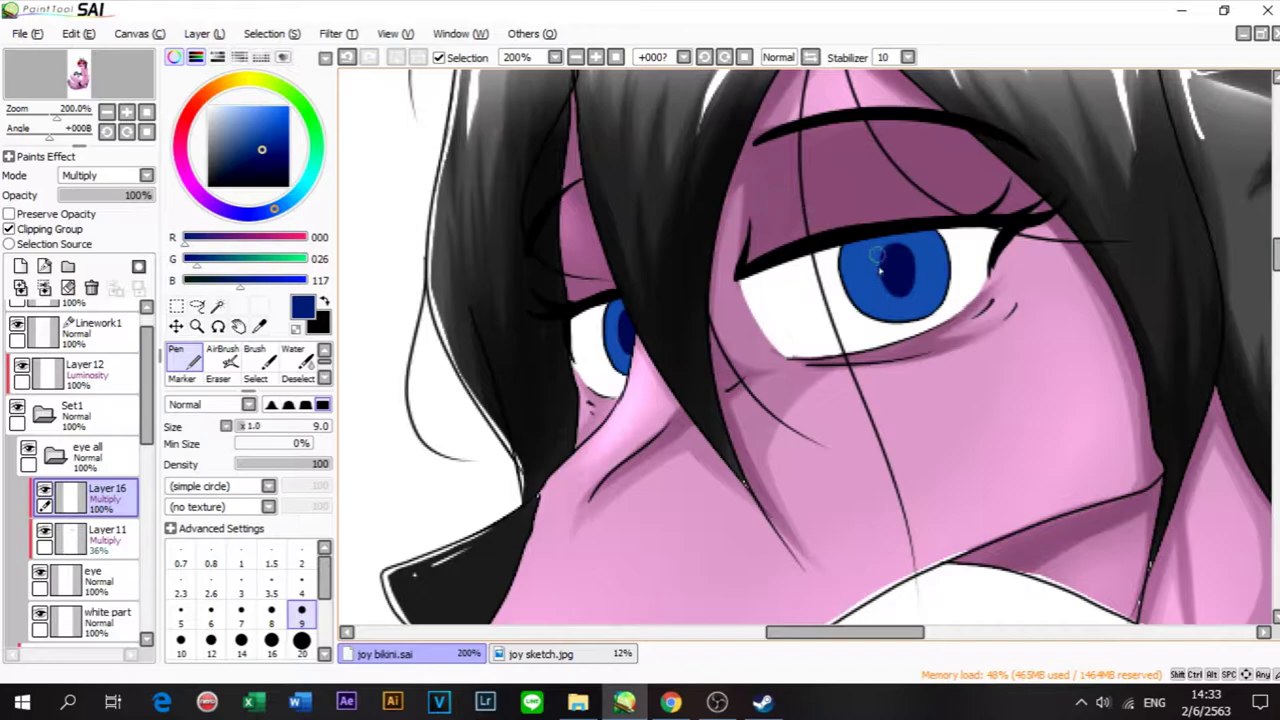
Step: Try an extra dark stroke beside the larger eye's pupil and undo it
mouse_move(884, 258)
mouse_down()
mouse_move(903, 286)
mouse_move(880, 259)
mouse_move(887, 282)
mouse_move(910, 265)
mouse_move(890, 272)
mouse_move(891, 287)
mouse_move(917, 258)
mouse_move(881, 263)
mouse_up()
key(ctrl+z)
key(ctrl+z)
scroll(882, 263, down, 3)
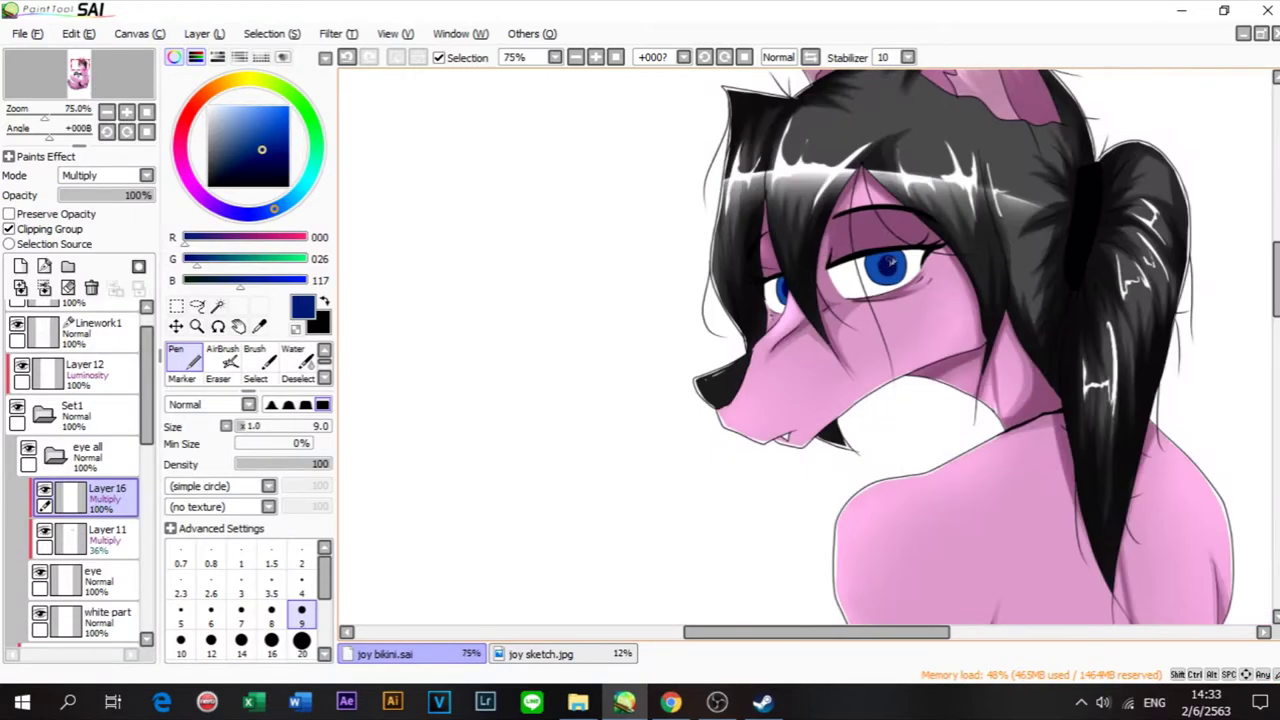
Step: Try shading the upper part of the irises dark blue around the pupils with the Pen at size 9
scroll(888, 258, up, 2)
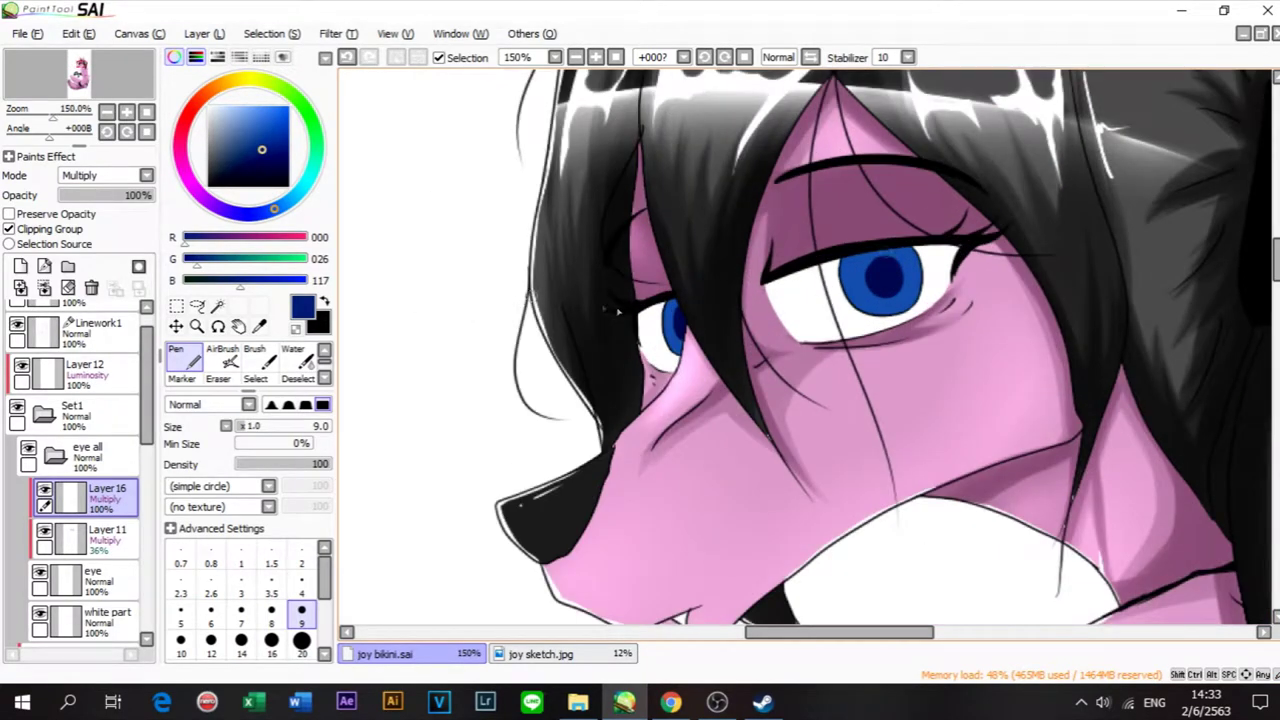
drag(845, 283, 941, 268)
key(ctrl+z)
mouse_move(847, 286)
mouse_down()
mouse_move(900, 269)
mouse_move(929, 277)
mouse_move(835, 289)
mouse_move(886, 257)
mouse_up()
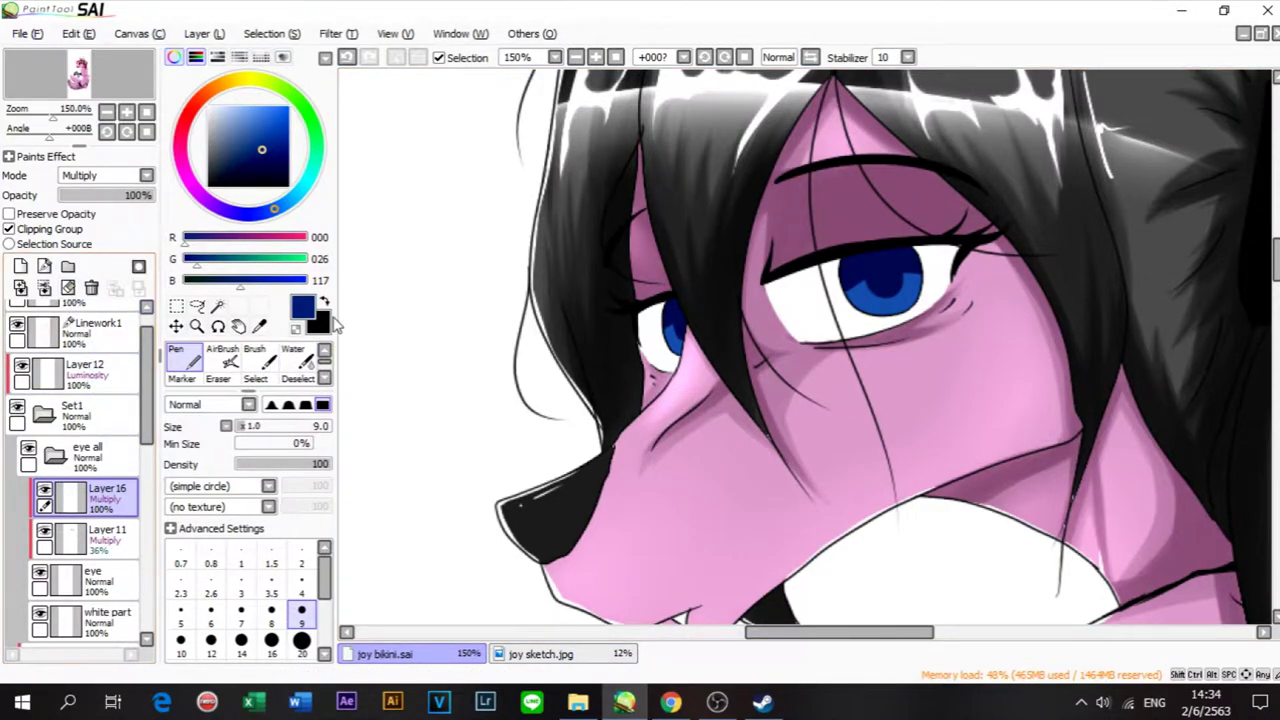
scroll(656, 224, down, 3)
scroll(640, 224, up, 2)
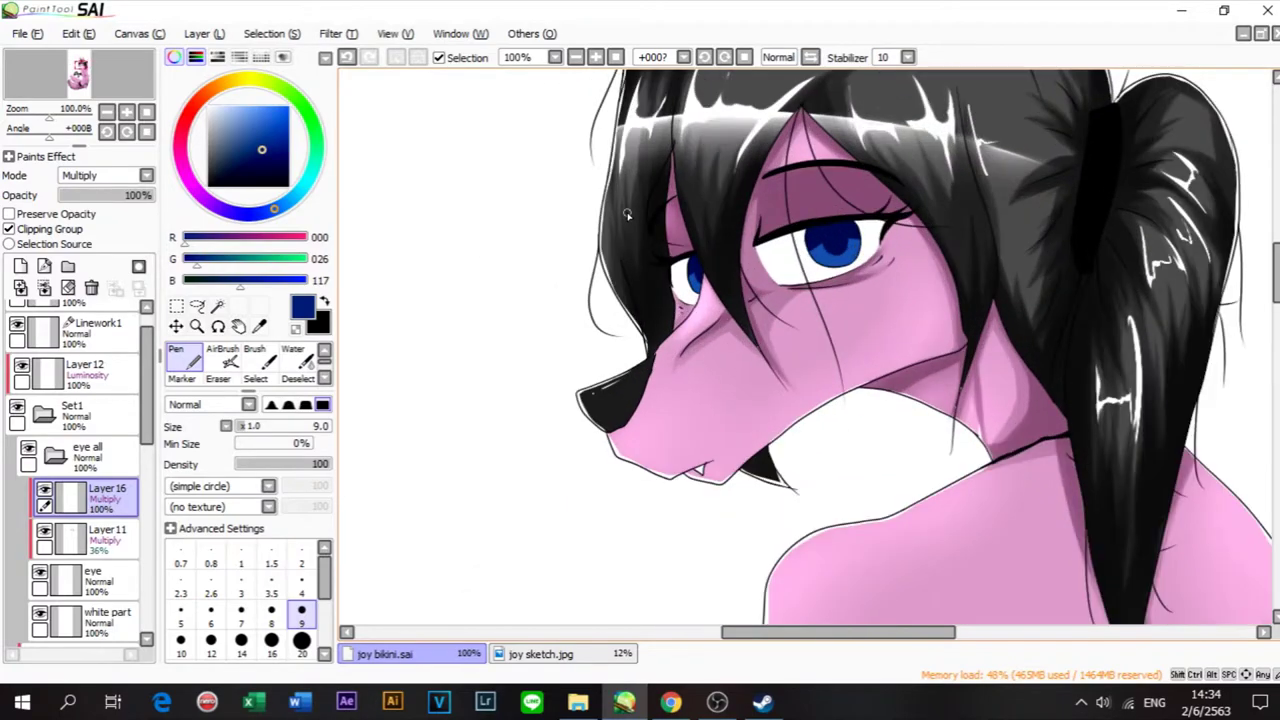
scroll(732, 281, down, 2)
scroll(747, 251, up, 2)
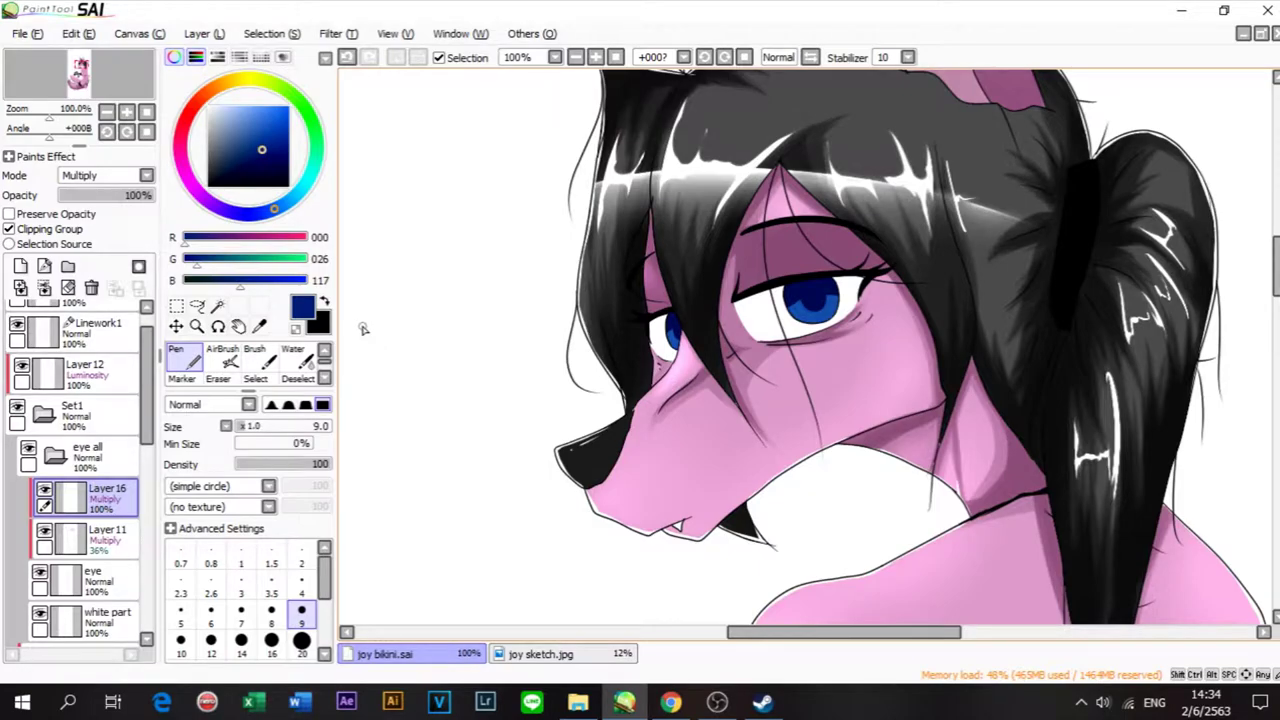
scroll(867, 300, down, 2)
scroll(867, 290, up, 4)
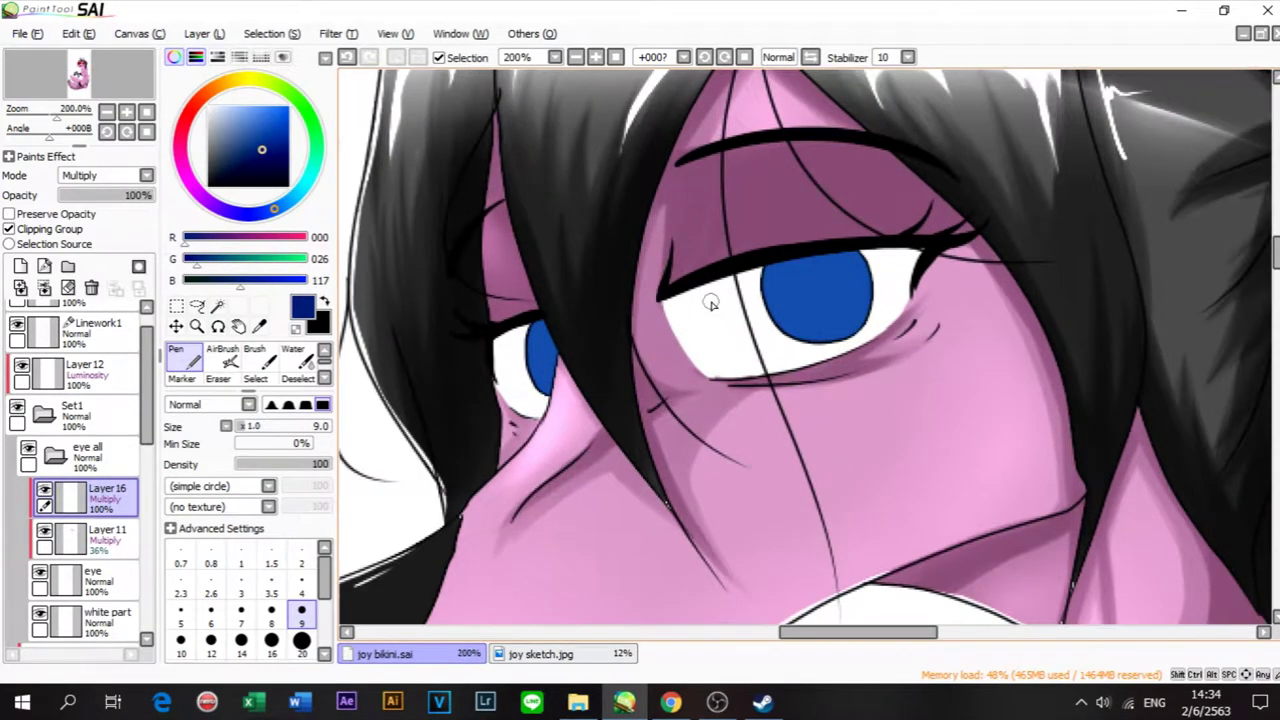
Step: Repaint the dark blue pupils in both plain irises with the Pen at size 9
drag(552, 340, 552, 368)
mouse_move(812, 272)
mouse_down()
mouse_move(811, 288)
mouse_move(832, 292)
mouse_move(810, 280)
mouse_move(804, 302)
mouse_move(830, 292)
mouse_move(815, 275)
mouse_move(838, 270)
mouse_move(812, 280)
mouse_move(827, 285)
mouse_up()
key(ctrl+z)
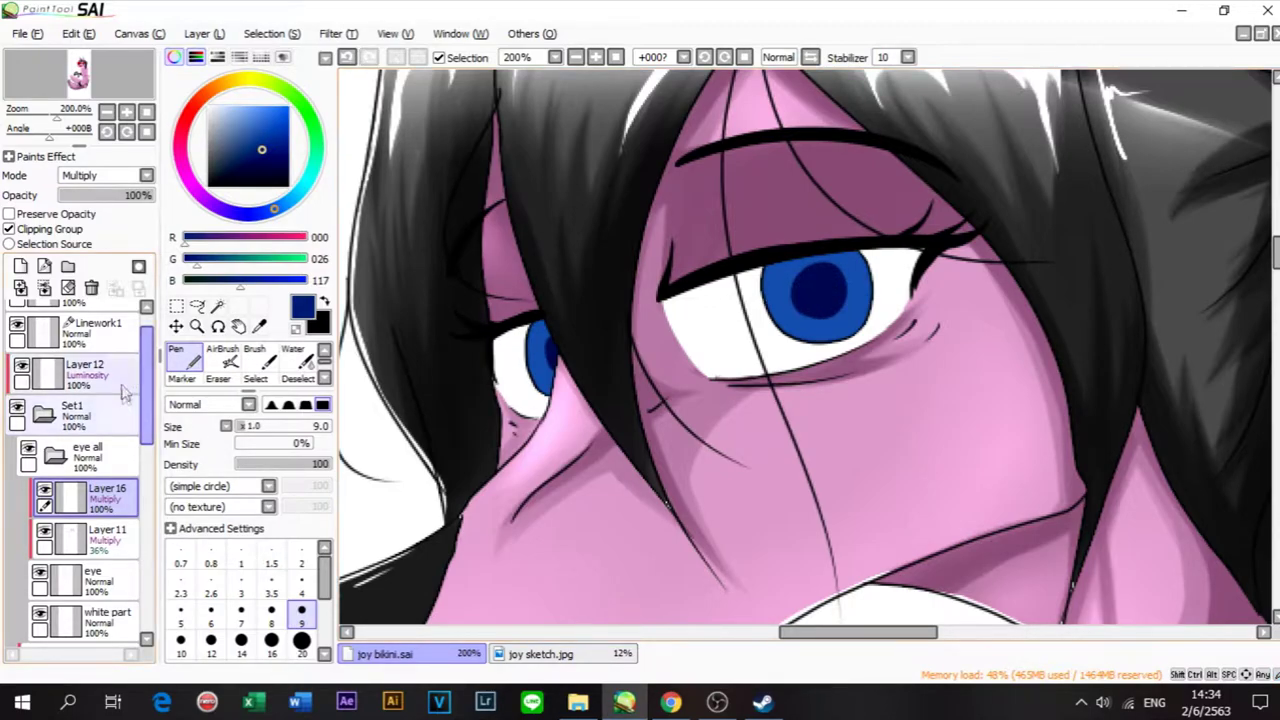
Step: Darken the upper part of both irises with the AirBrush in the second edge shape, ending at size 40 and density 33
click(223, 358)
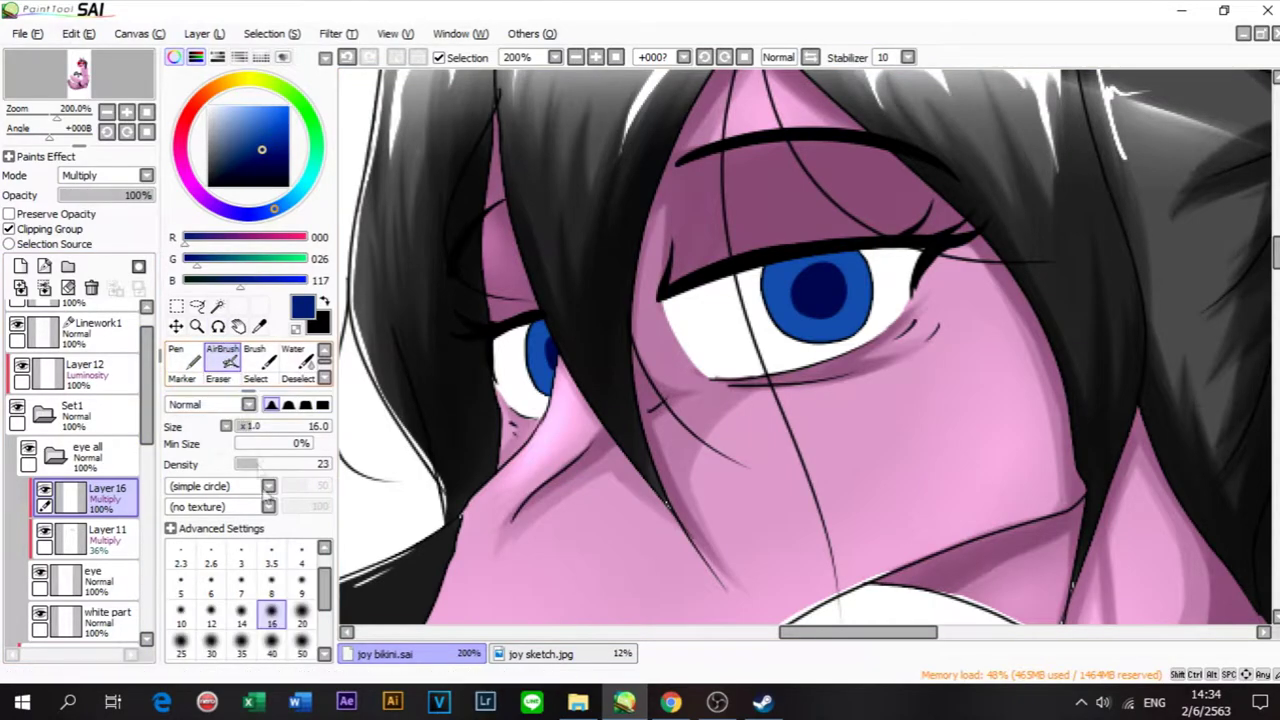
click(302, 617)
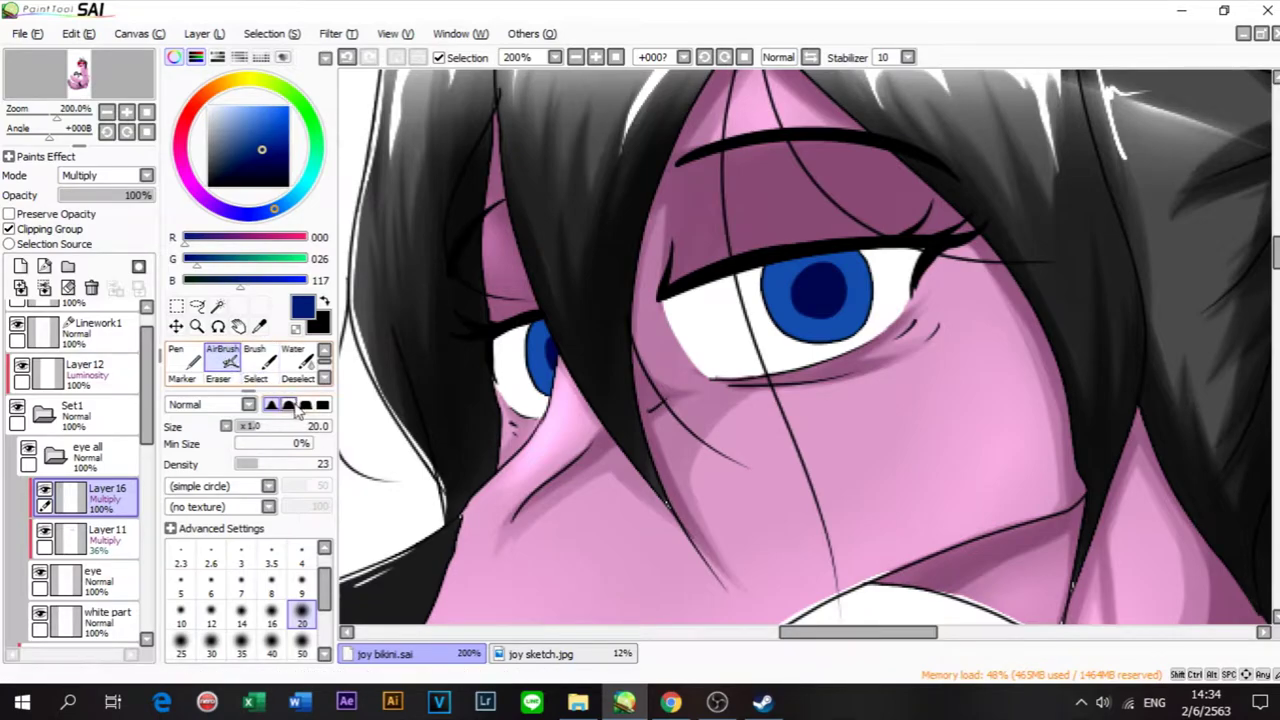
click(289, 406)
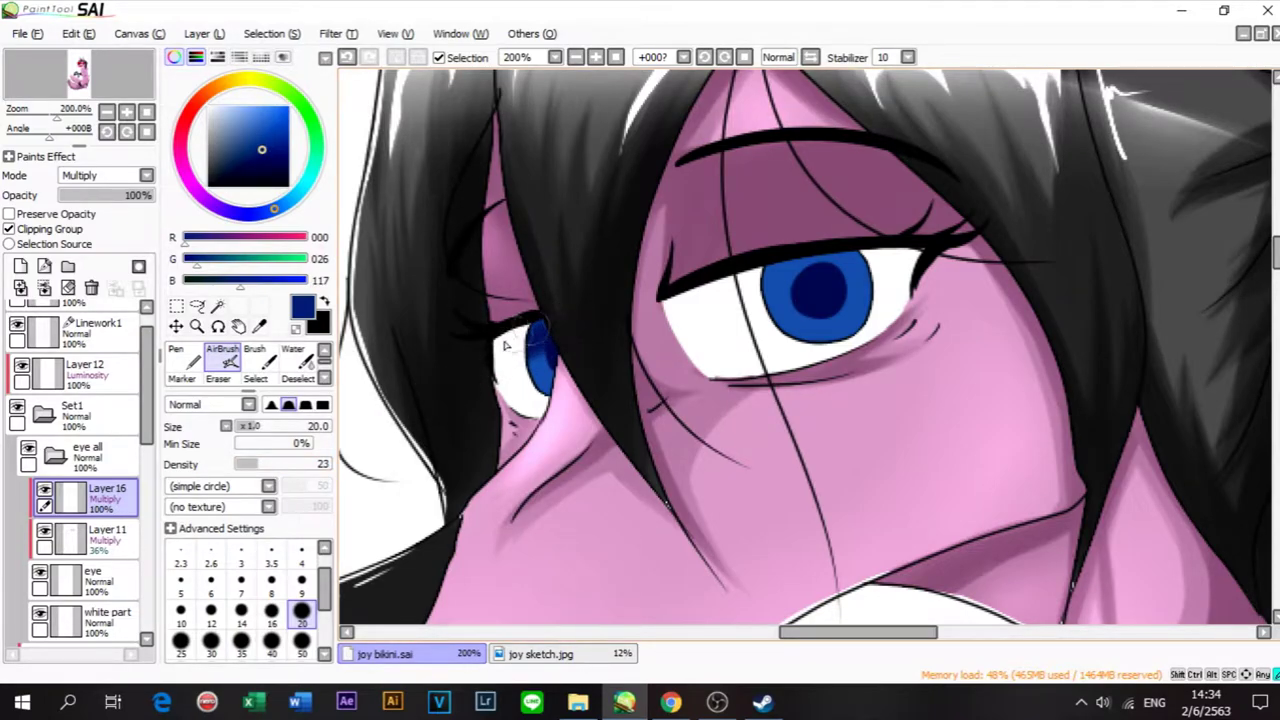
mouse_move(776, 294)
mouse_down()
mouse_move(882, 290)
mouse_move(744, 292)
mouse_up()
click(271, 642)
click(267, 464)
mouse_move(844, 272)
mouse_down()
mouse_move(888, 270)
mouse_move(728, 307)
mouse_move(891, 277)
mouse_up()
drag(891, 277, 722, 307)
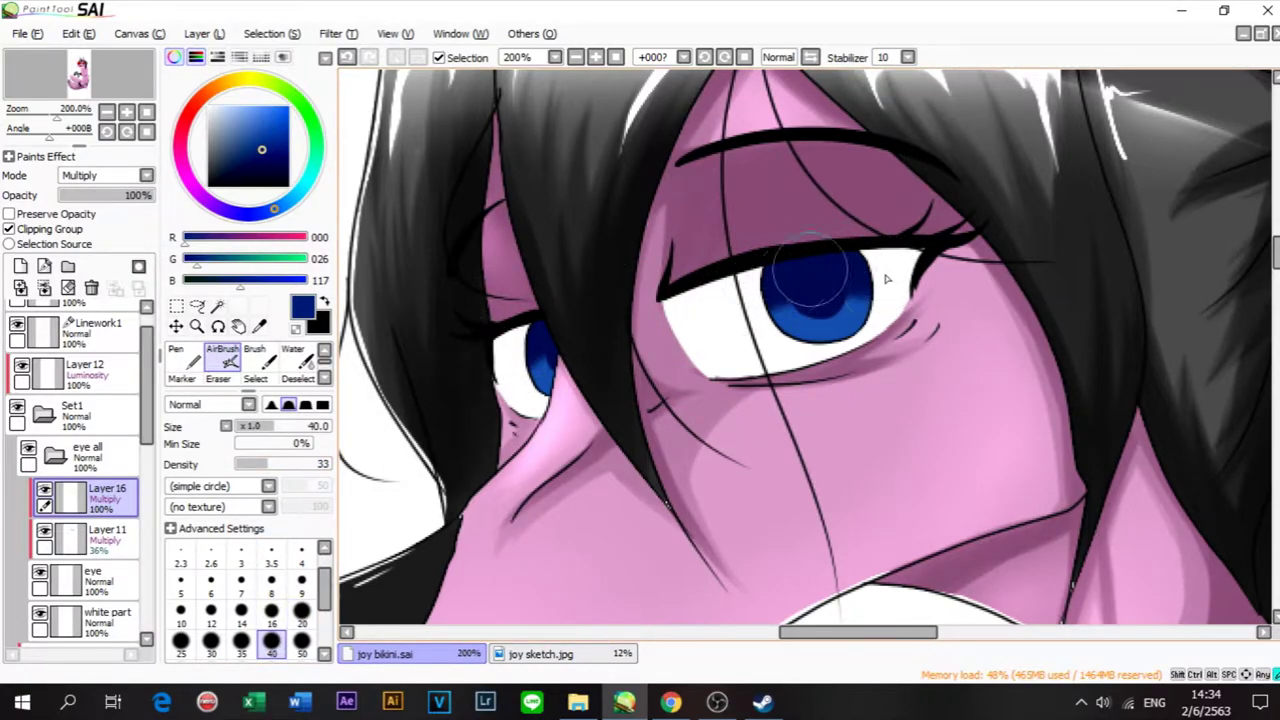
Step: Add dark shading streaks inside both irises with the Brush at size 9, undoing and redrawing strokes
click(258, 360)
click(301, 650)
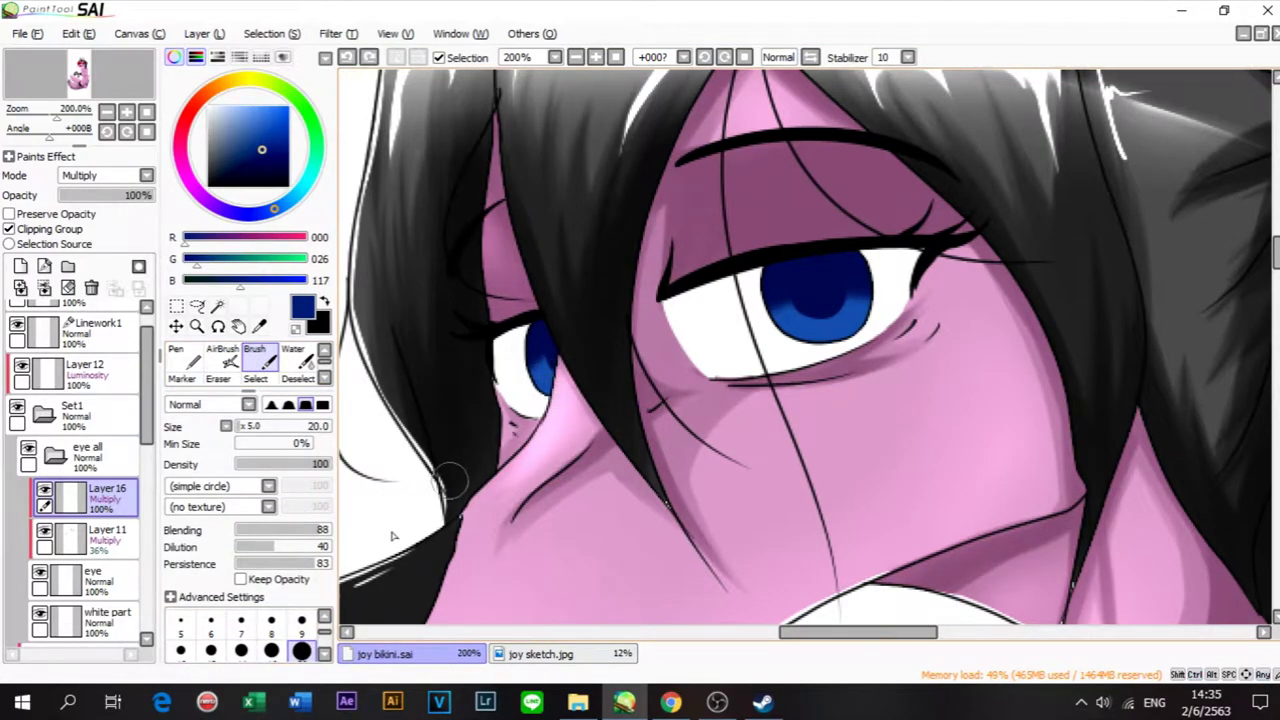
click(301, 620)
key(ctrl+z)
drag(541, 363, 548, 376)
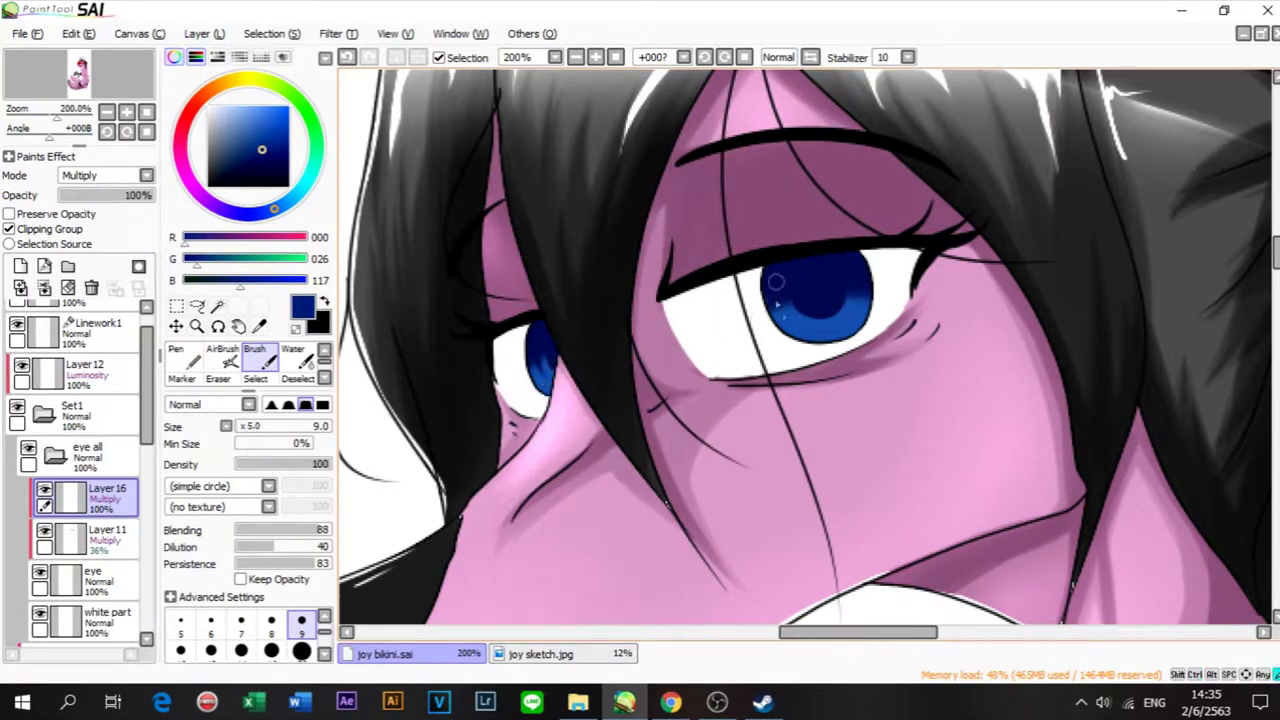
key(ctrl+z)
drag(863, 286, 852, 303)
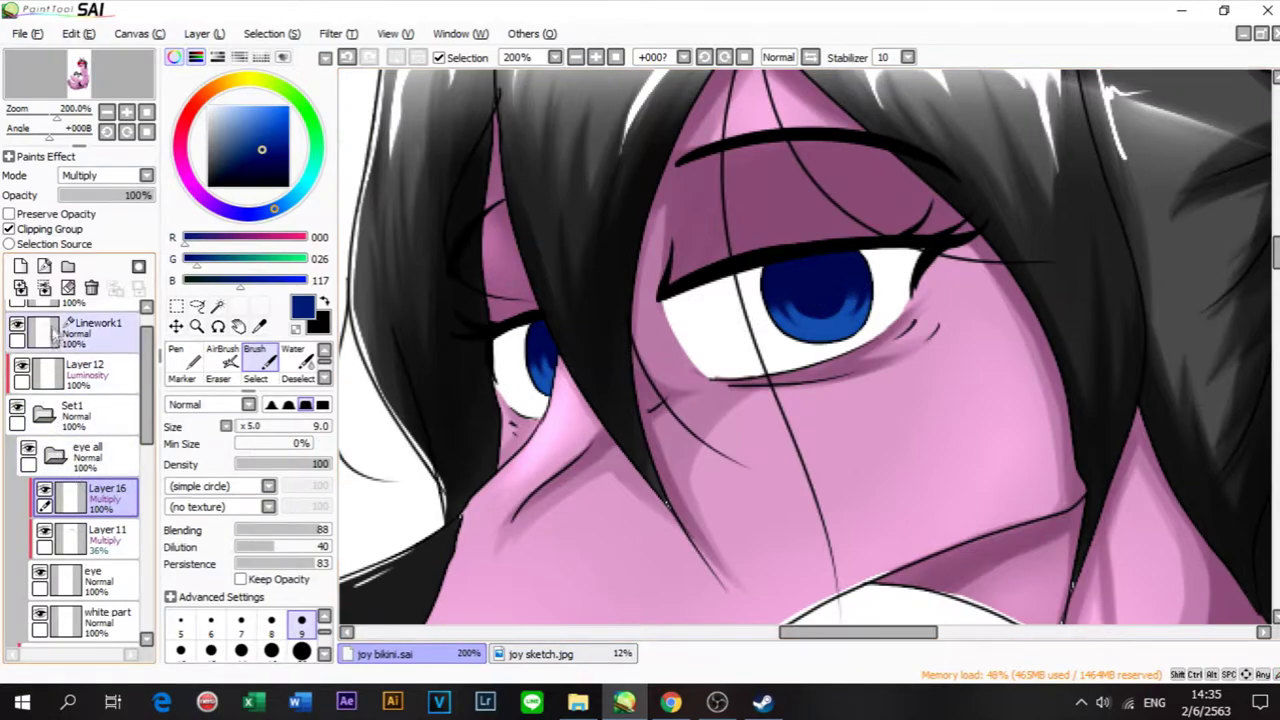
Step: Add a new layer above Layer16 as a clipping group and set its mode to Luminosity
click(20, 267)
click(42, 231)
click(105, 175)
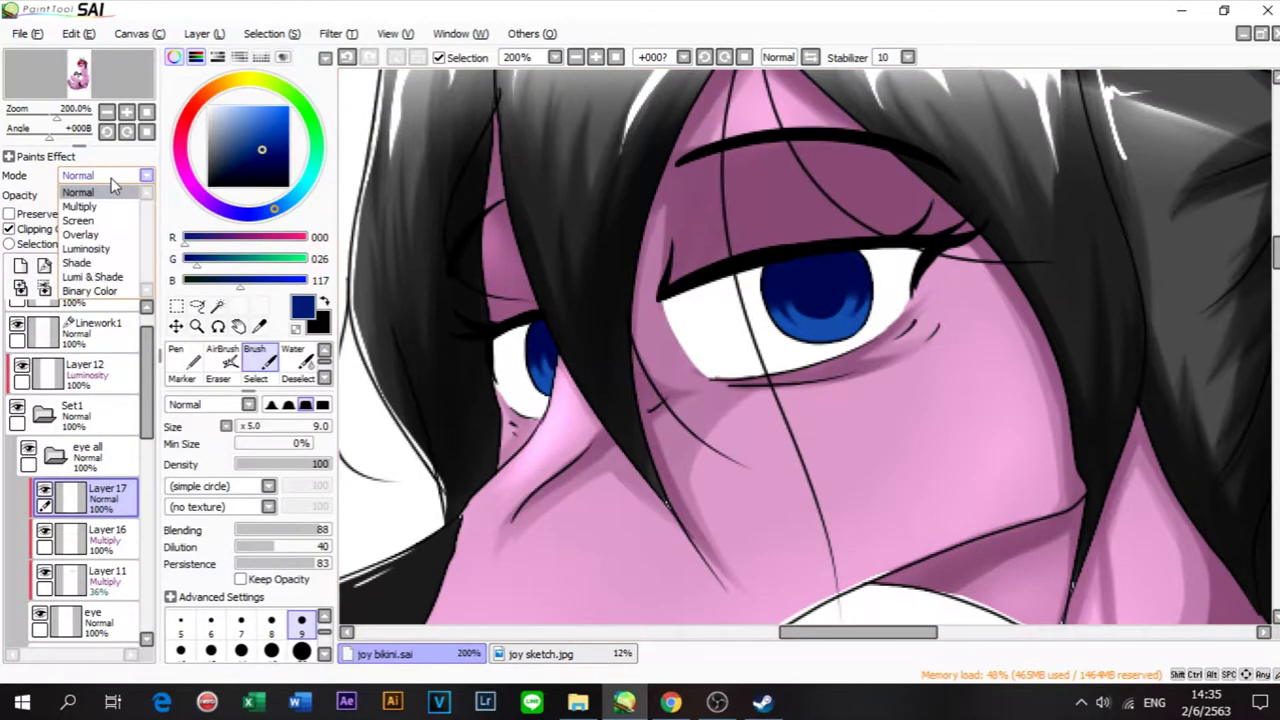
click(88, 248)
Step: Draw small white highlights in the smaller iris with the Pen at size 4, undoing and redrawing strokes
click(196, 362)
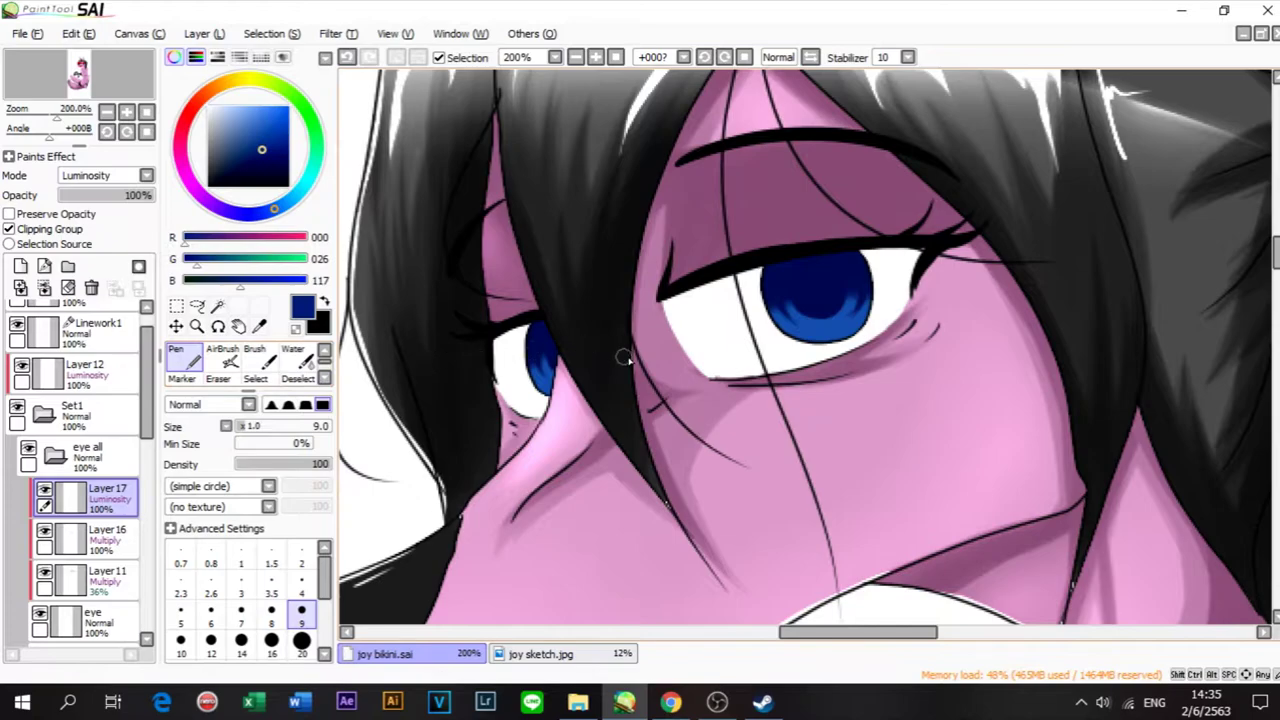
scroll(627, 358, up, 5)
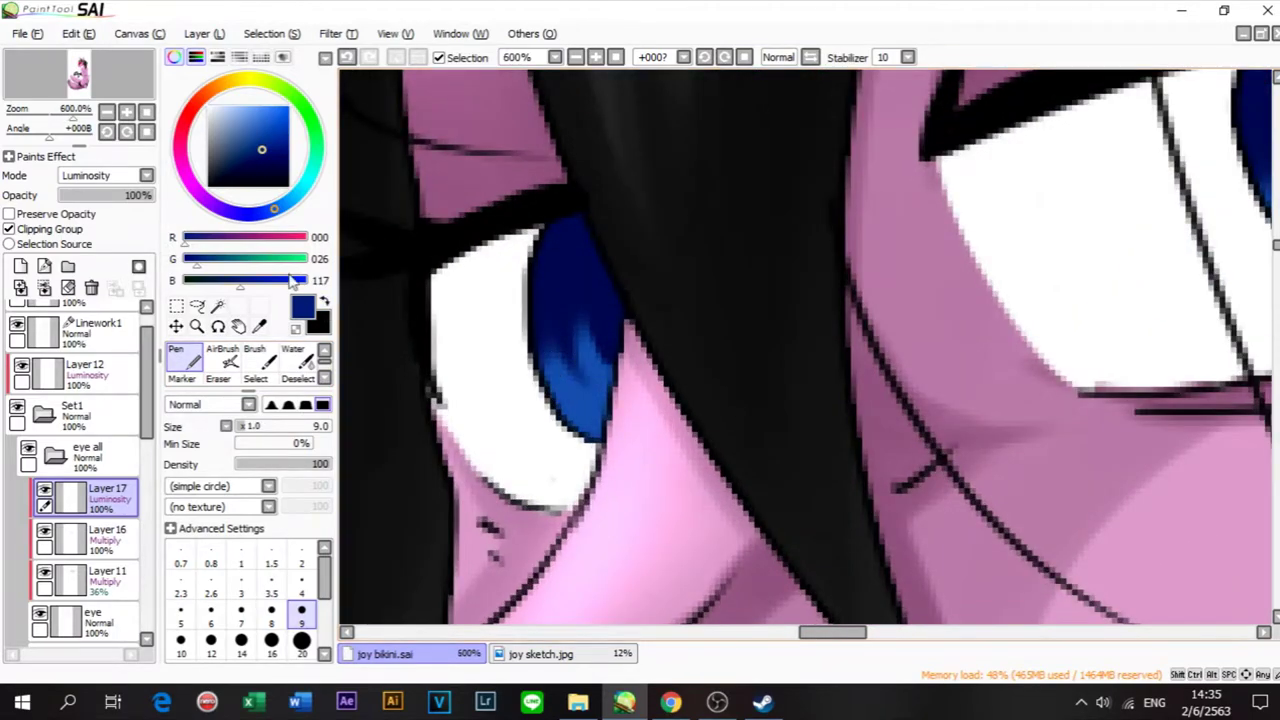
drag(244, 142, 150, 30)
click(301, 593)
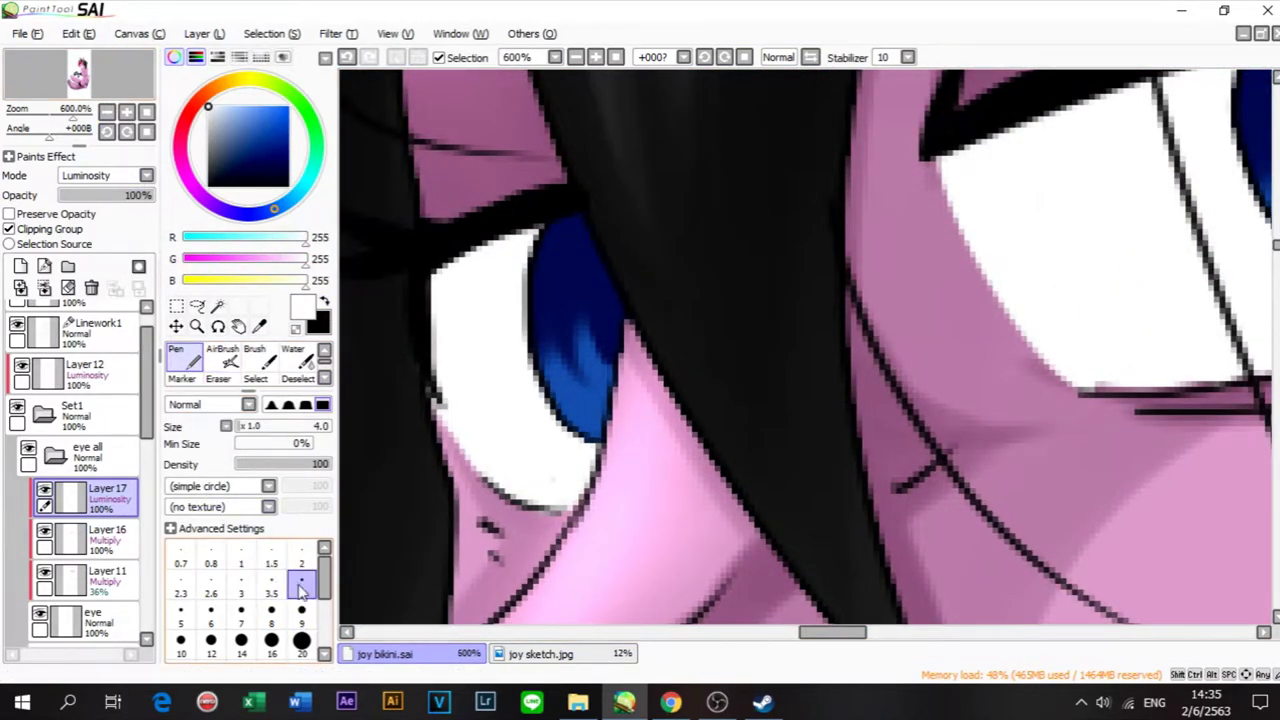
drag(530, 371, 658, 323)
key(ctrl+z)
drag(528, 382, 663, 334)
key(ctrl+z)
drag(565, 412, 535, 282)
key(ctrl+z)
drag(568, 417, 534, 285)
drag(549, 350, 588, 379)
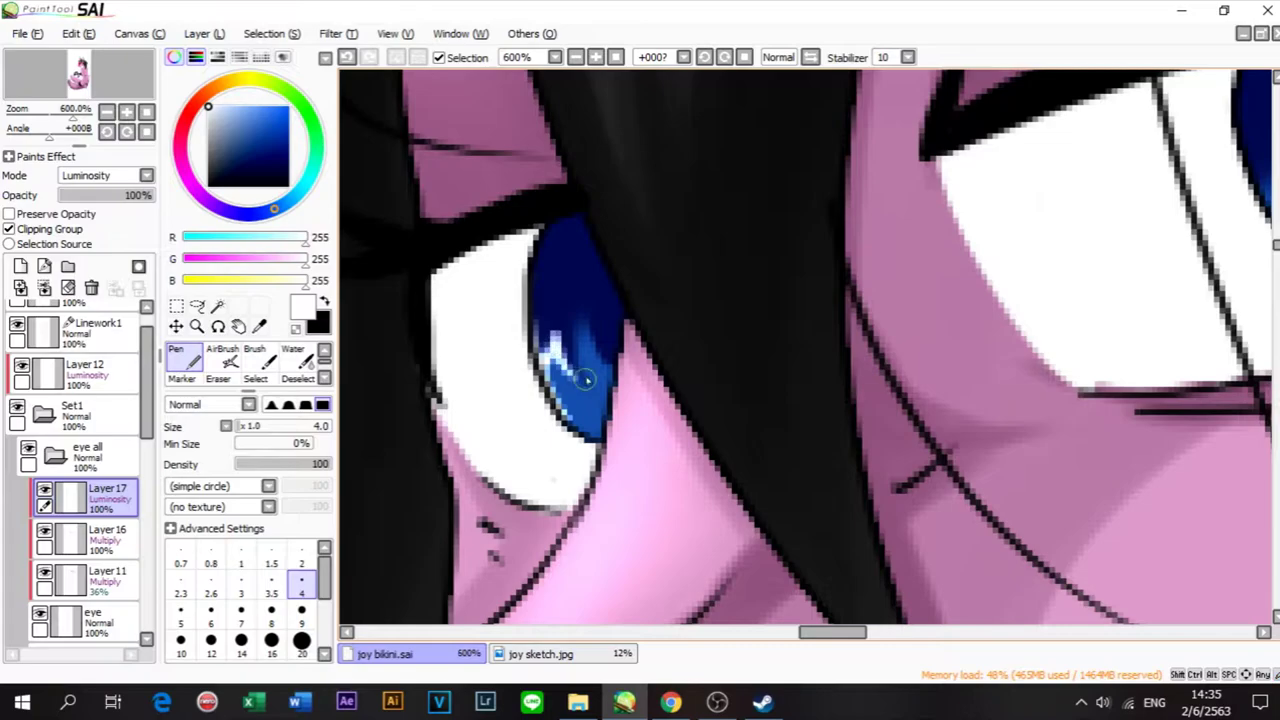
mouse_move(573, 332)
mouse_down()
mouse_move(580, 358)
mouse_move(588, 315)
mouse_move(603, 345)
mouse_up()
Step: Draw white rim highlights and thin streaks on both sides of the larger eye's pupil with the Pen at size 4
scroll(601, 344, down, 2)
scroll(1036, 210, up, 2)
drag(876, 381, 813, 213)
drag(1128, 190, 1116, 346)
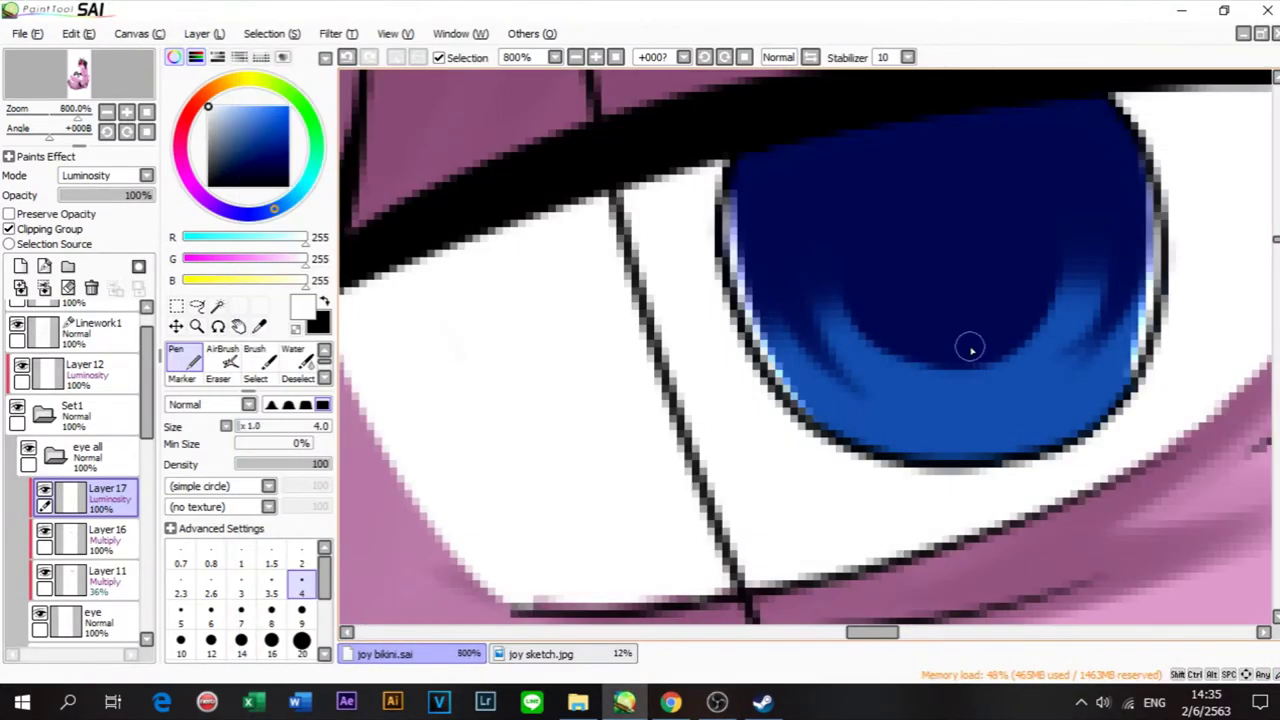
drag(756, 326, 826, 361)
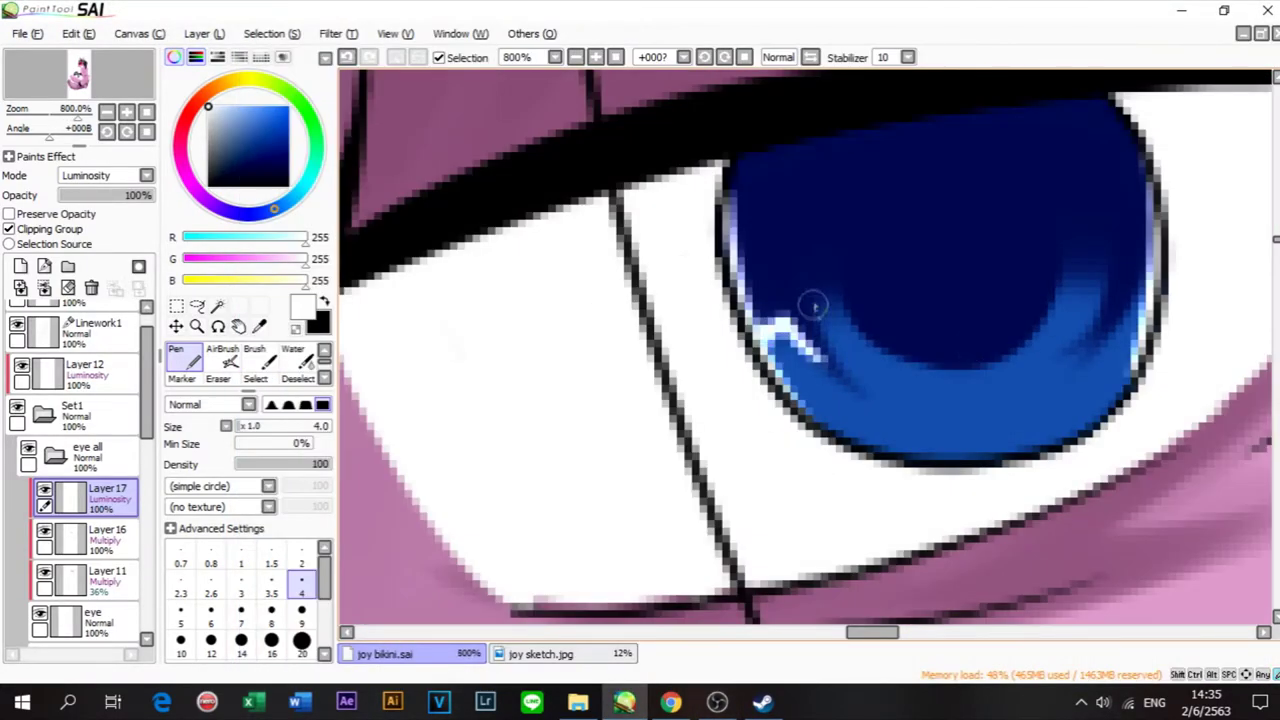
drag(814, 305, 888, 346)
key(ctrl+z)
drag(815, 305, 851, 366)
drag(832, 232, 882, 356)
drag(1063, 210, 1036, 349)
drag(1072, 283, 1091, 325)
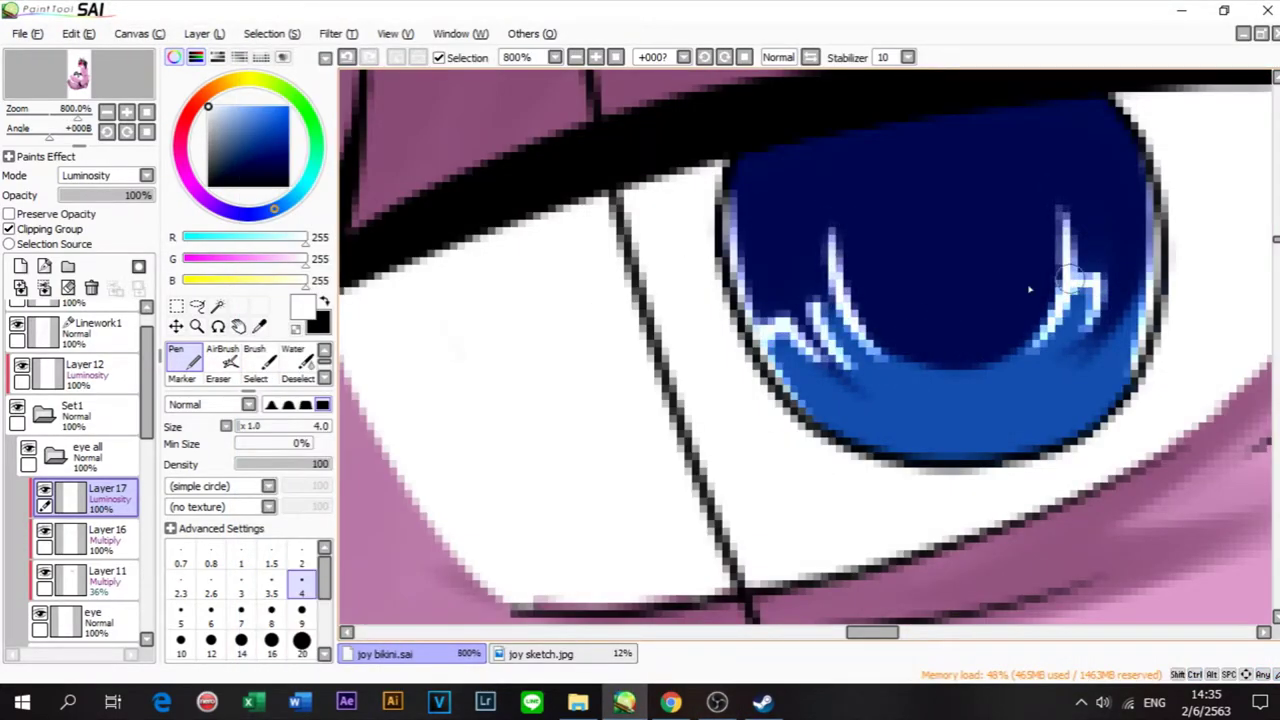
scroll(1020, 288, down, 5)
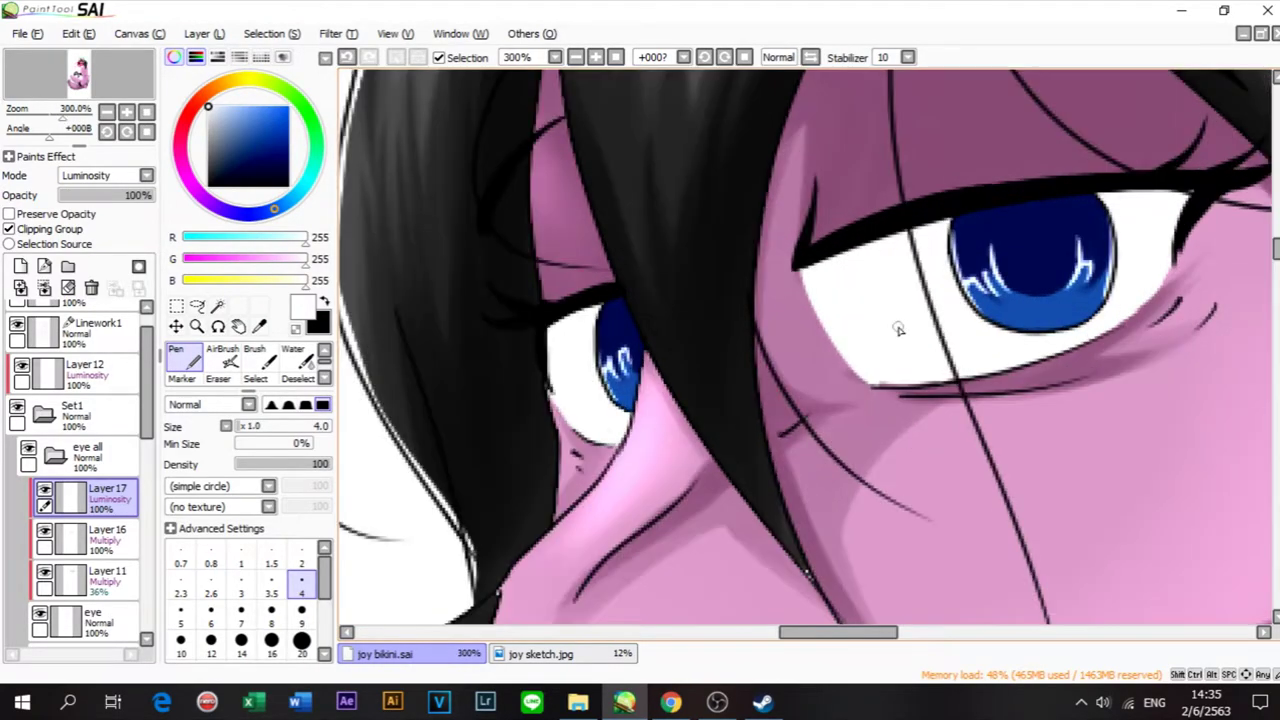
scroll(1000, 285, up, 1)
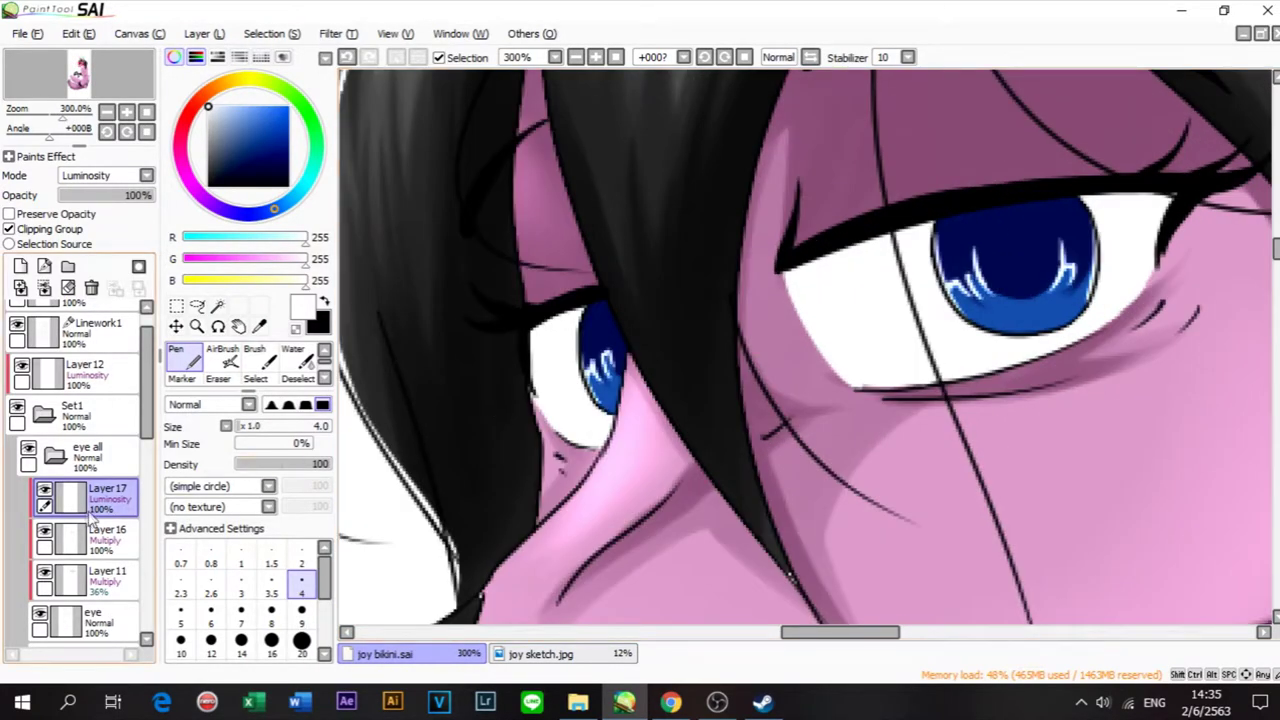
Step: Add a new layer above Layer17 as a clipping group and set its mode to Luminosity
click(21, 267)
click(95, 230)
click(106, 176)
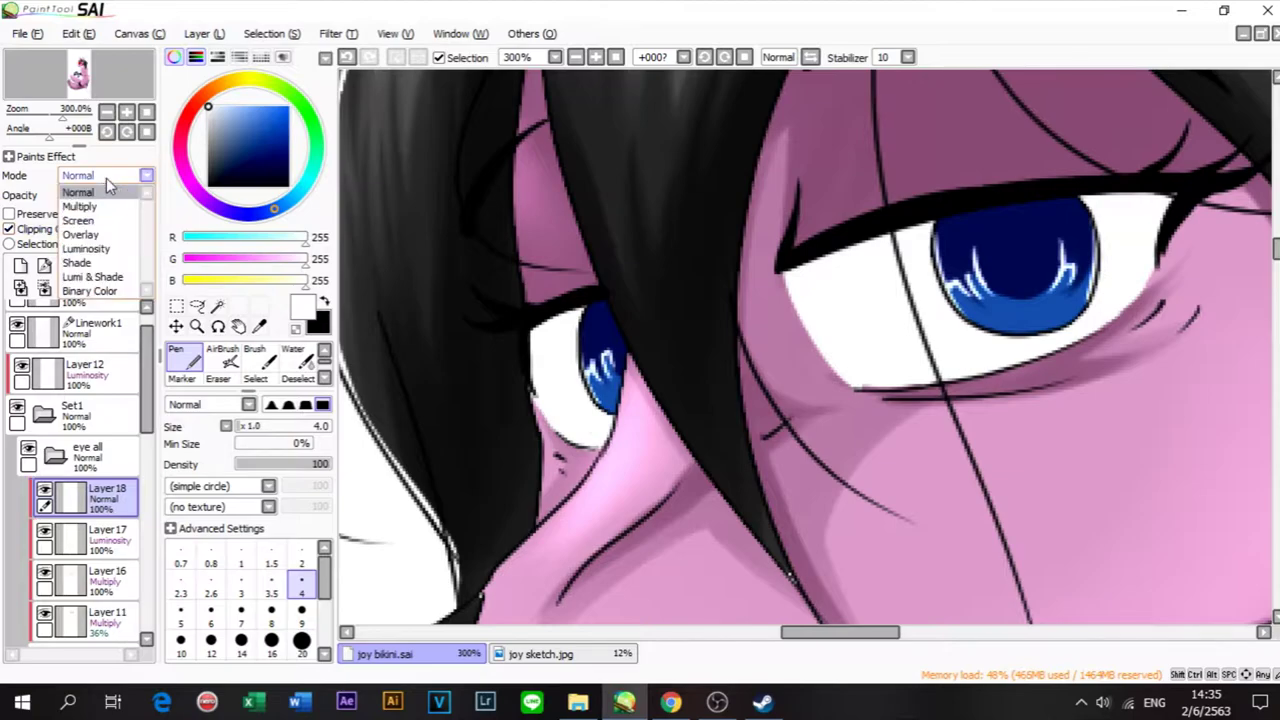
click(115, 253)
Step: Draw a curved white highlight across the smaller iris with the Pen at size 6, redrawing it until it fits
scroll(783, 272, down, 1)
scroll(783, 272, up, 2)
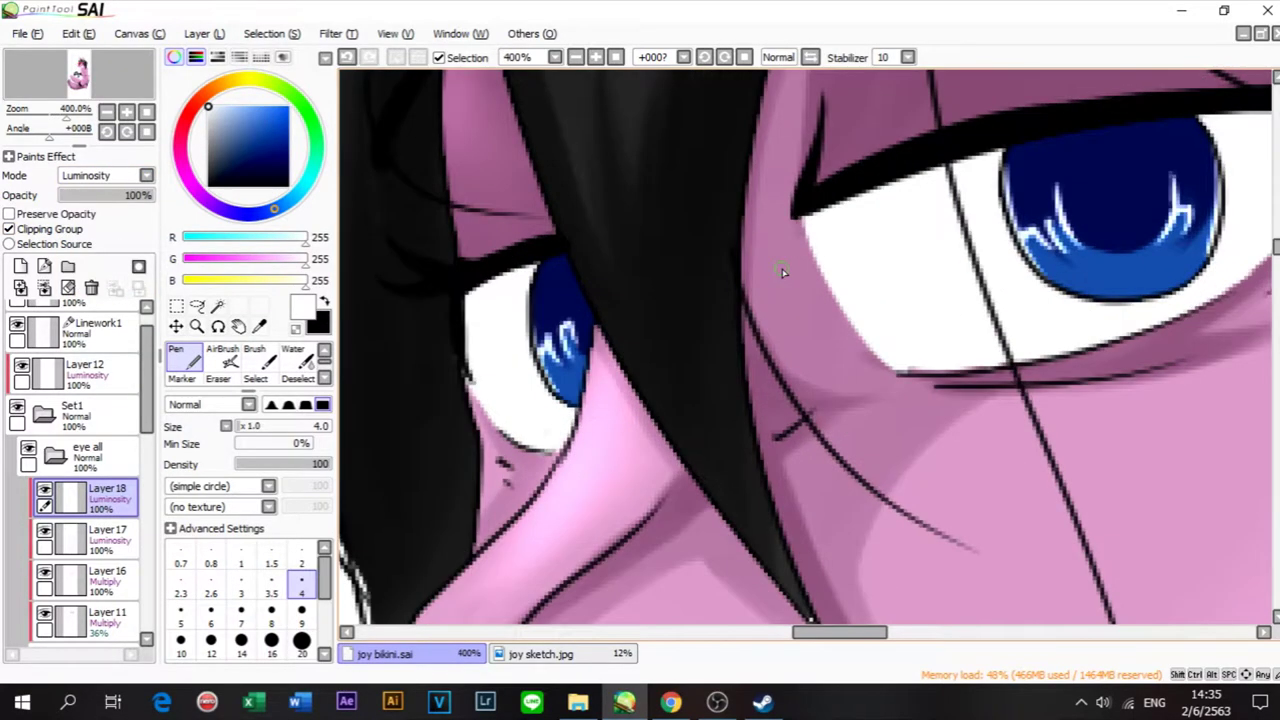
click(211, 610)
key(ctrl+z)
drag(537, 351, 610, 309)
key(ctrl+z)
drag(537, 350, 604, 312)
key(ctrl+z)
drag(538, 353, 608, 303)
Step: Draw a matching white arc across the larger iris and pupil with the Pen at size 6
drag(1015, 242, 1212, 214)
key(ctrl+z)
key(ctrl+y)
drag(1018, 260, 1182, 232)
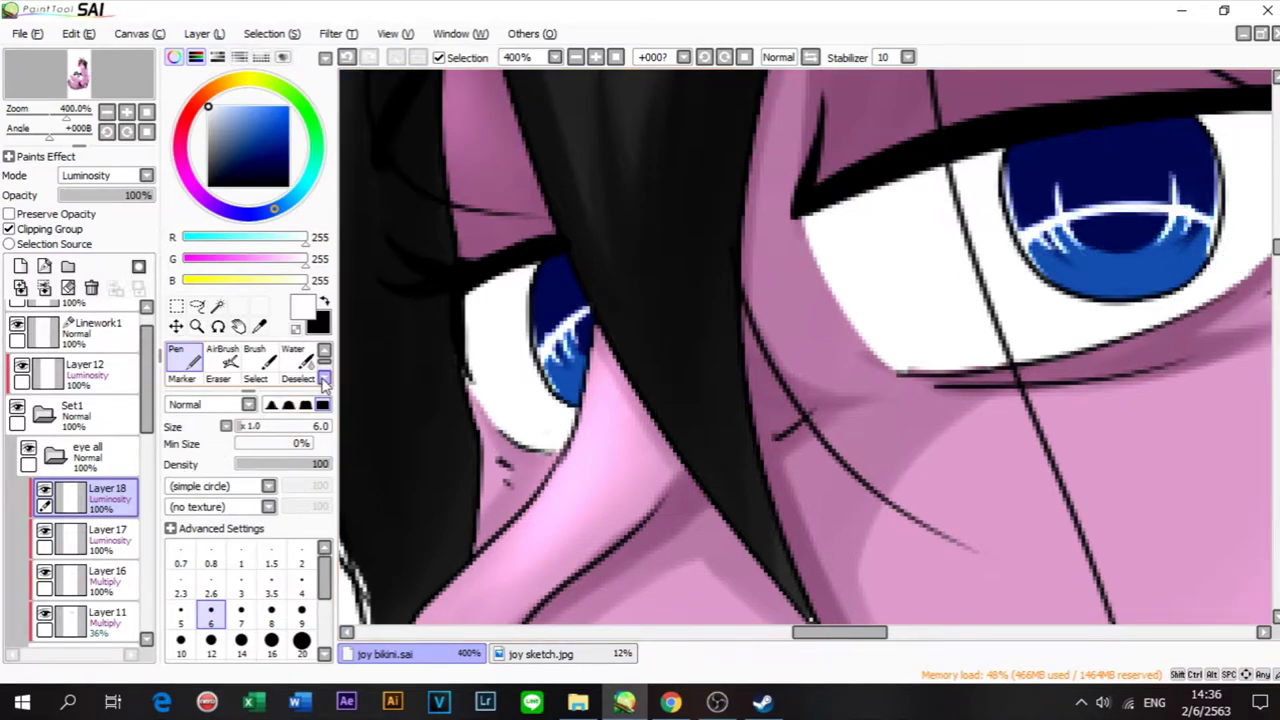
Step: Soften the lower side of the white arcs in both eyes with the Blur brush at size 8
scroll(323, 383, down, 2)
click(289, 379)
click(324, 655)
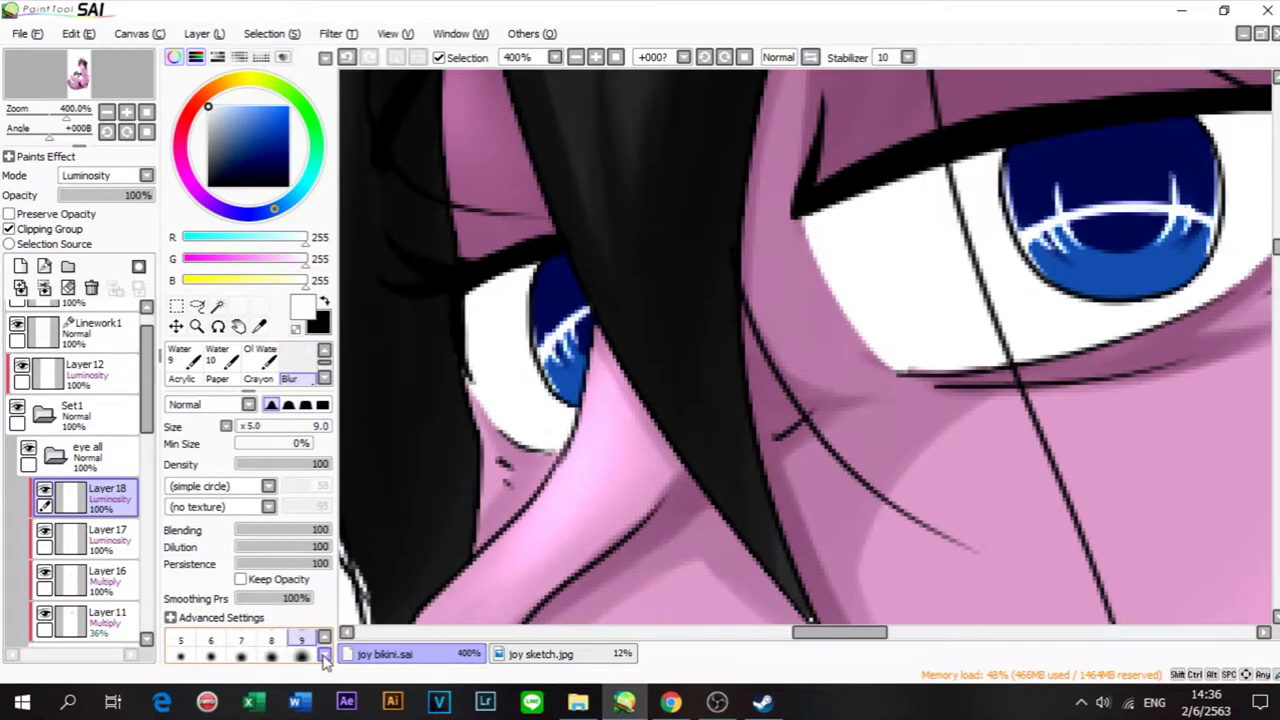
click(271, 652)
mouse_move(540, 363)
mouse_down()
mouse_move(590, 330)
mouse_move(585, 320)
mouse_move(567, 345)
mouse_move(576, 325)
mouse_up()
key(ctrl+z)
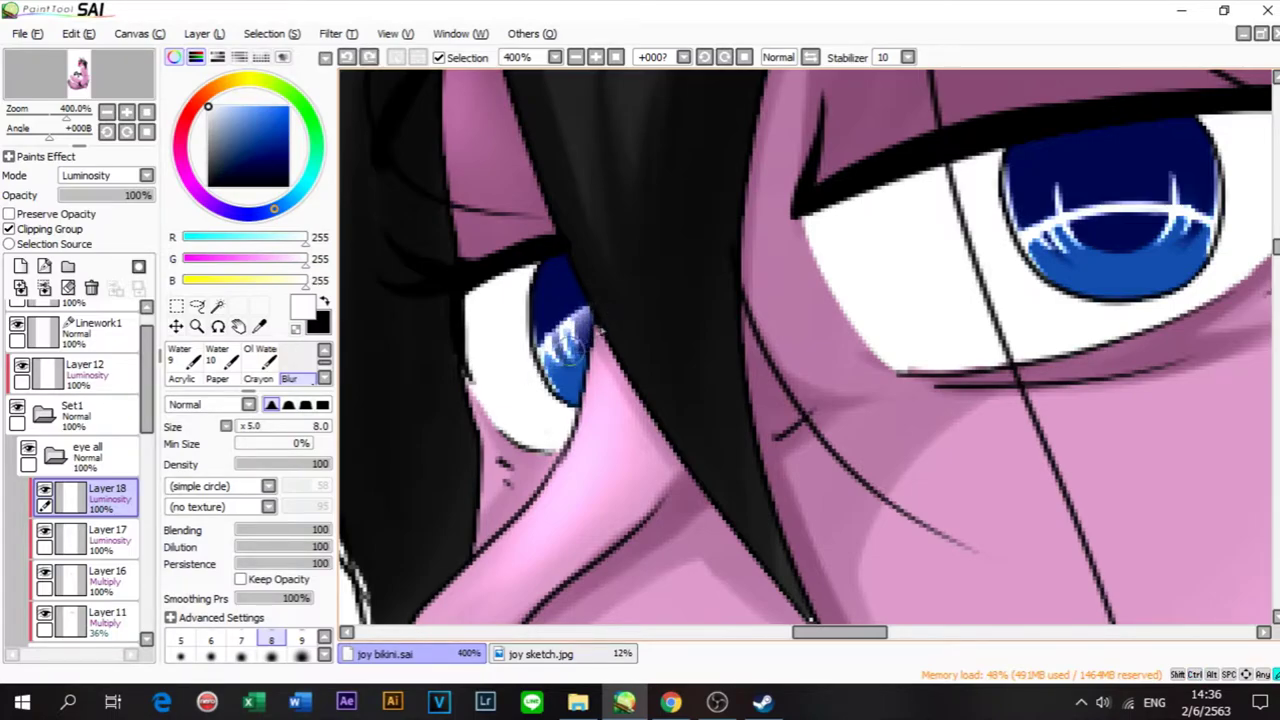
mouse_move(1045, 238)
mouse_down()
mouse_move(1138, 219)
mouse_move(1200, 229)
mouse_move(1076, 225)
mouse_up()
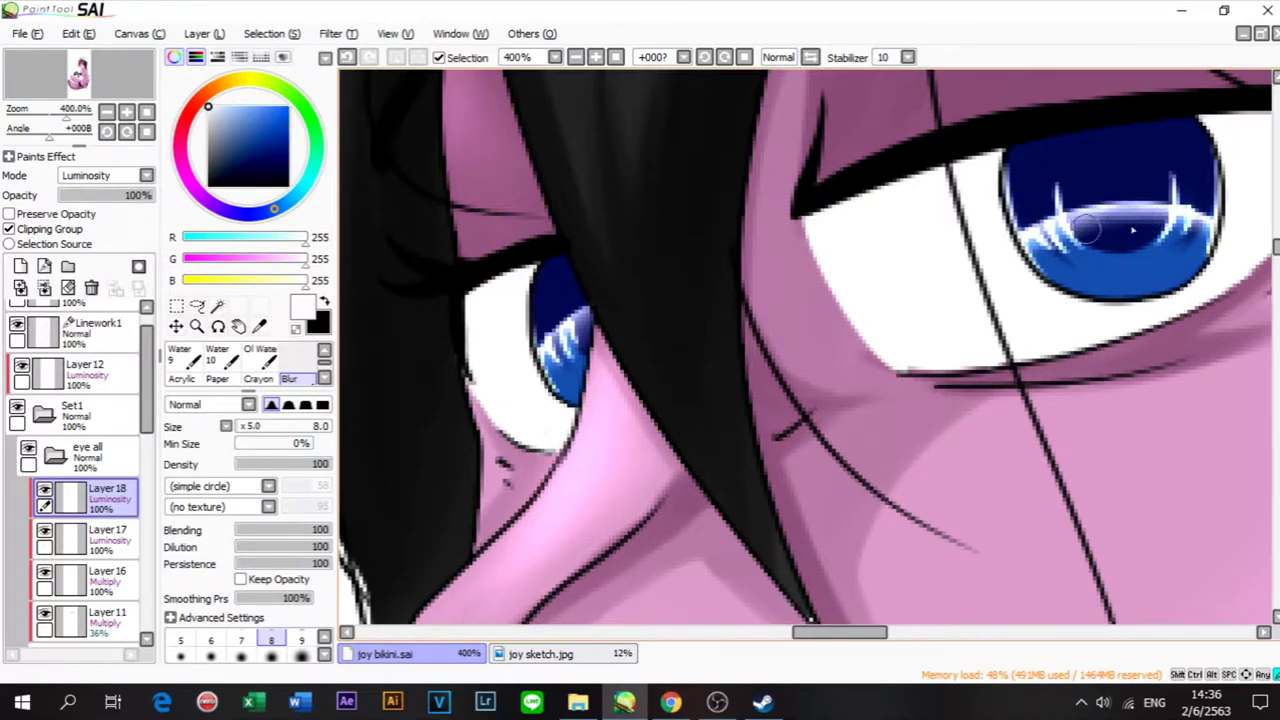
drag(1086, 228, 1163, 222)
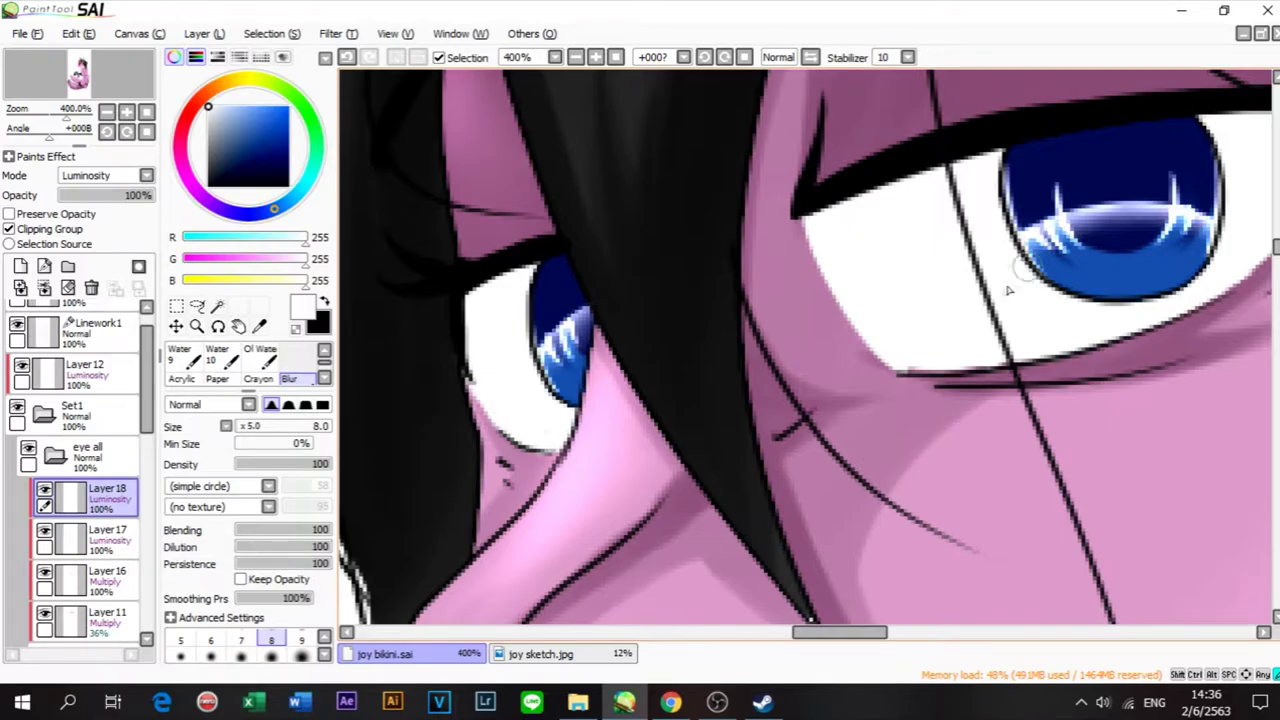
scroll(1005, 290, down, 2)
scroll(960, 265, up, 2)
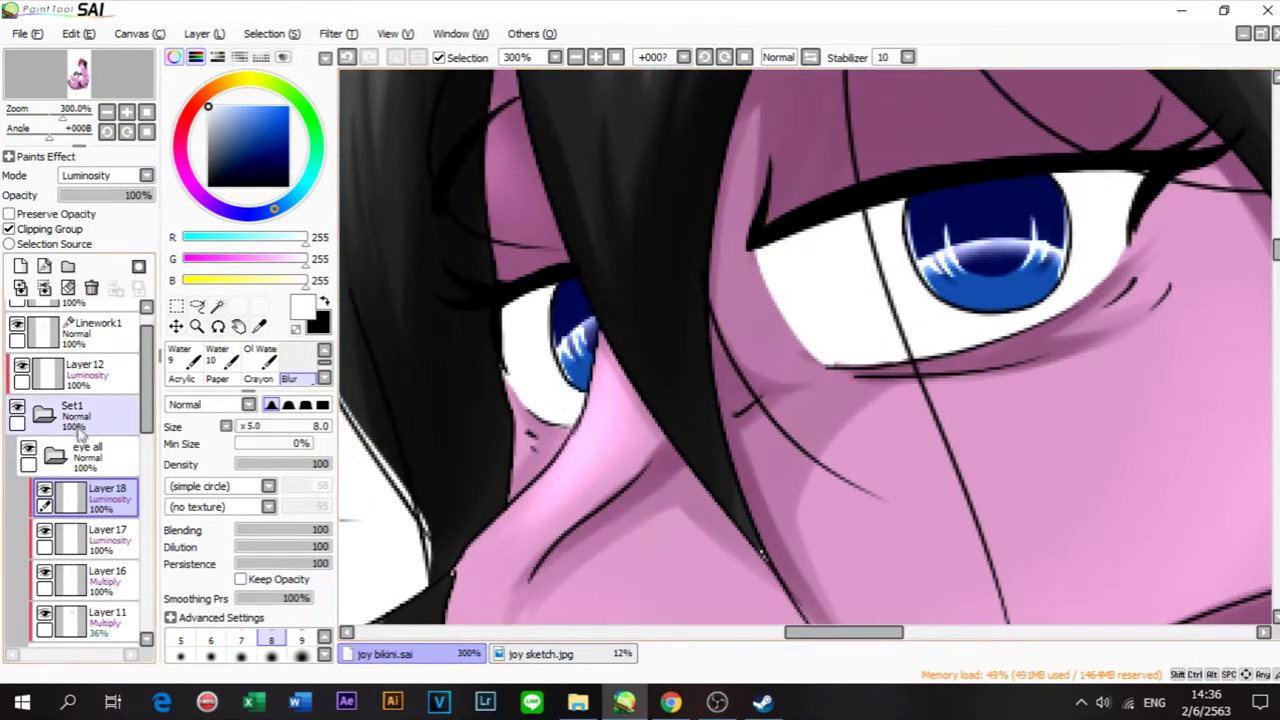
Step: Add a new layer above Linework1 and set its mode to Luminosity
click(100, 378)
click(92, 338)
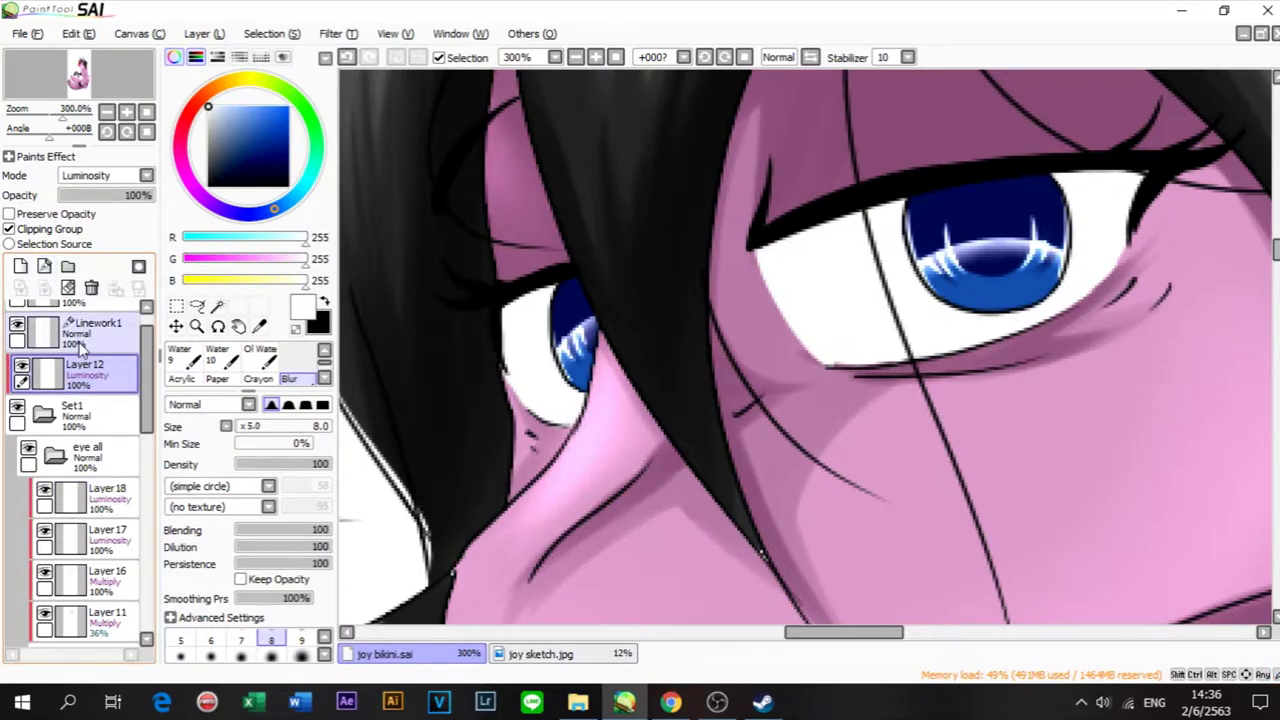
click(20, 266)
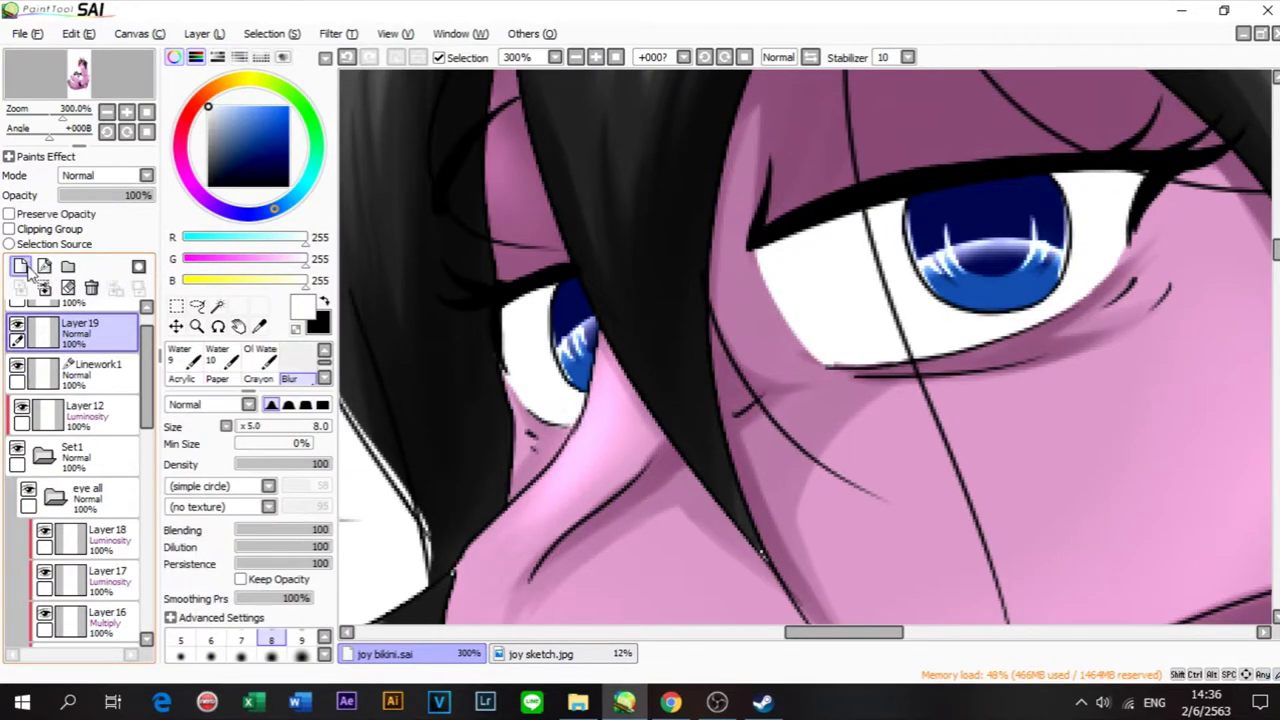
click(125, 176)
click(133, 248)
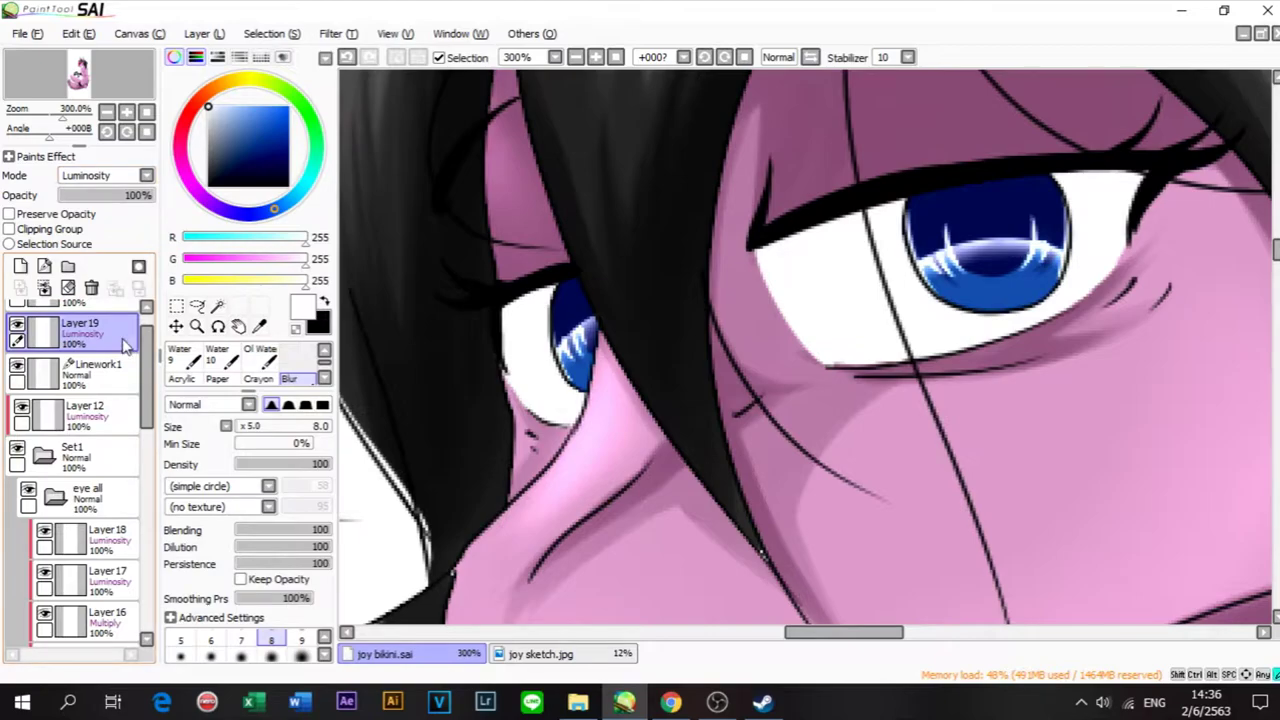
Step: Rename the new Luminosity layer to "eye 2 bubble"
double_click(125, 345)
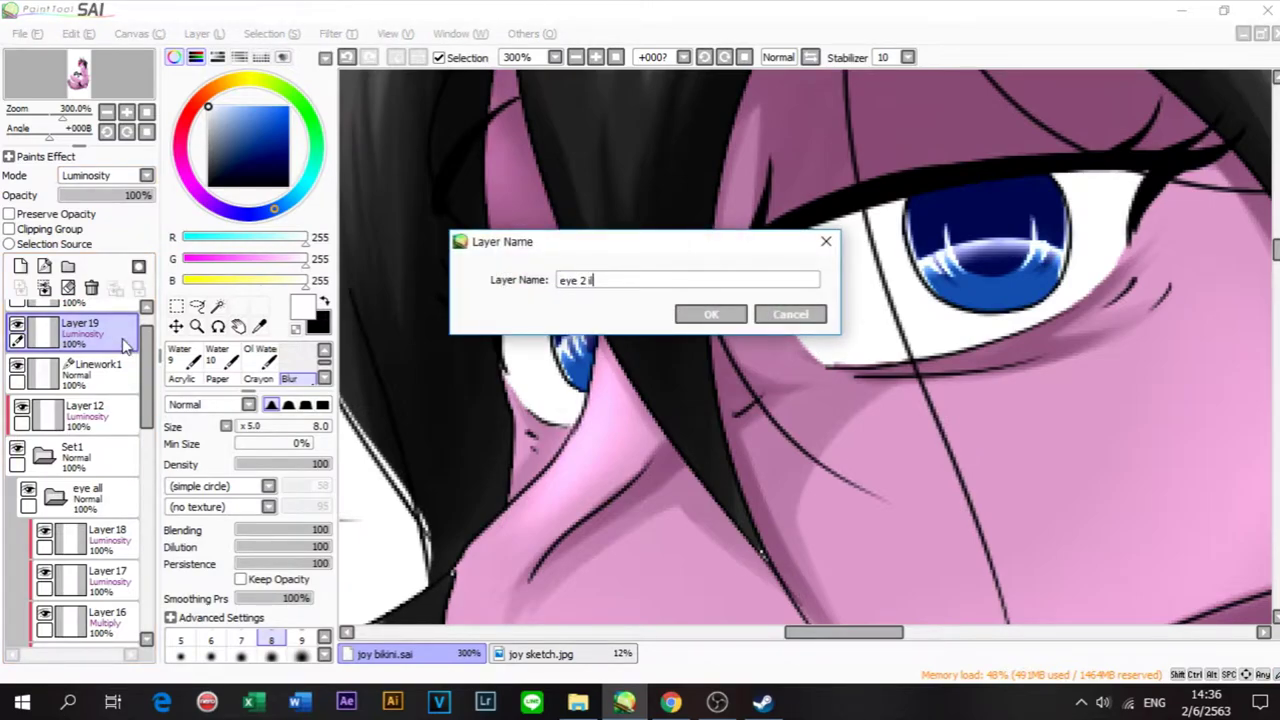
key(Return)
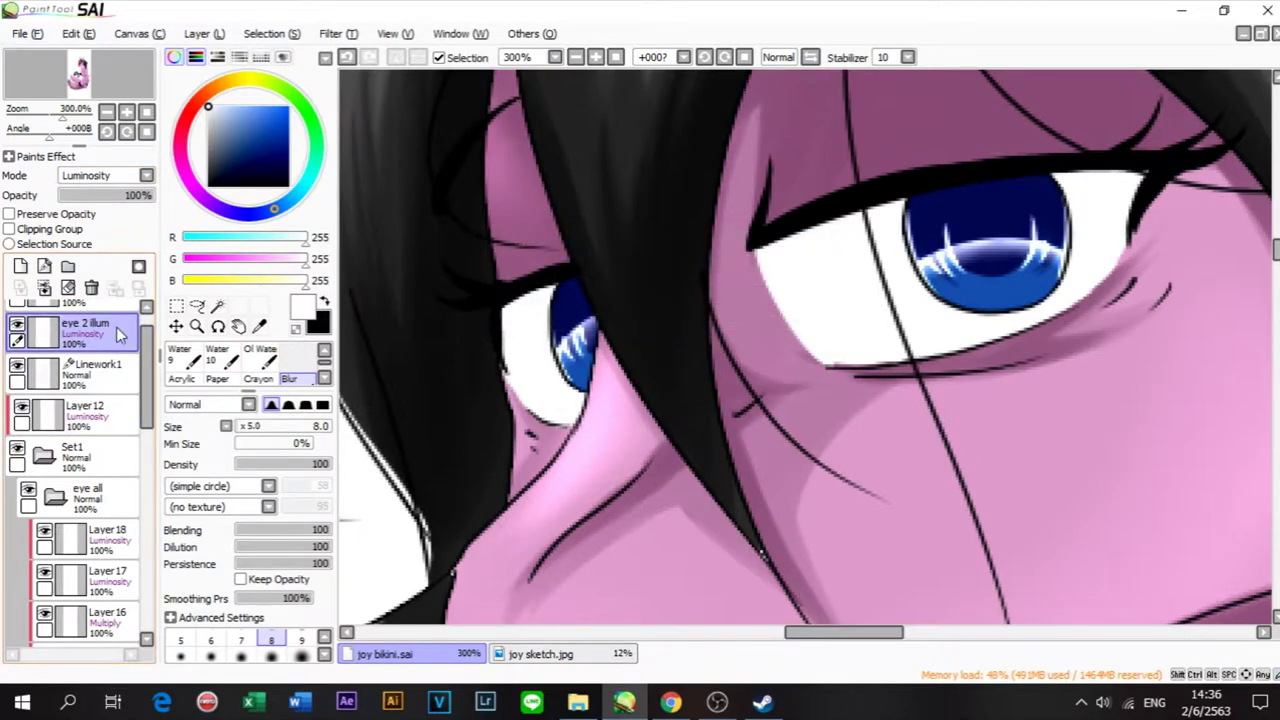
double_click(125, 345)
click(628, 278)
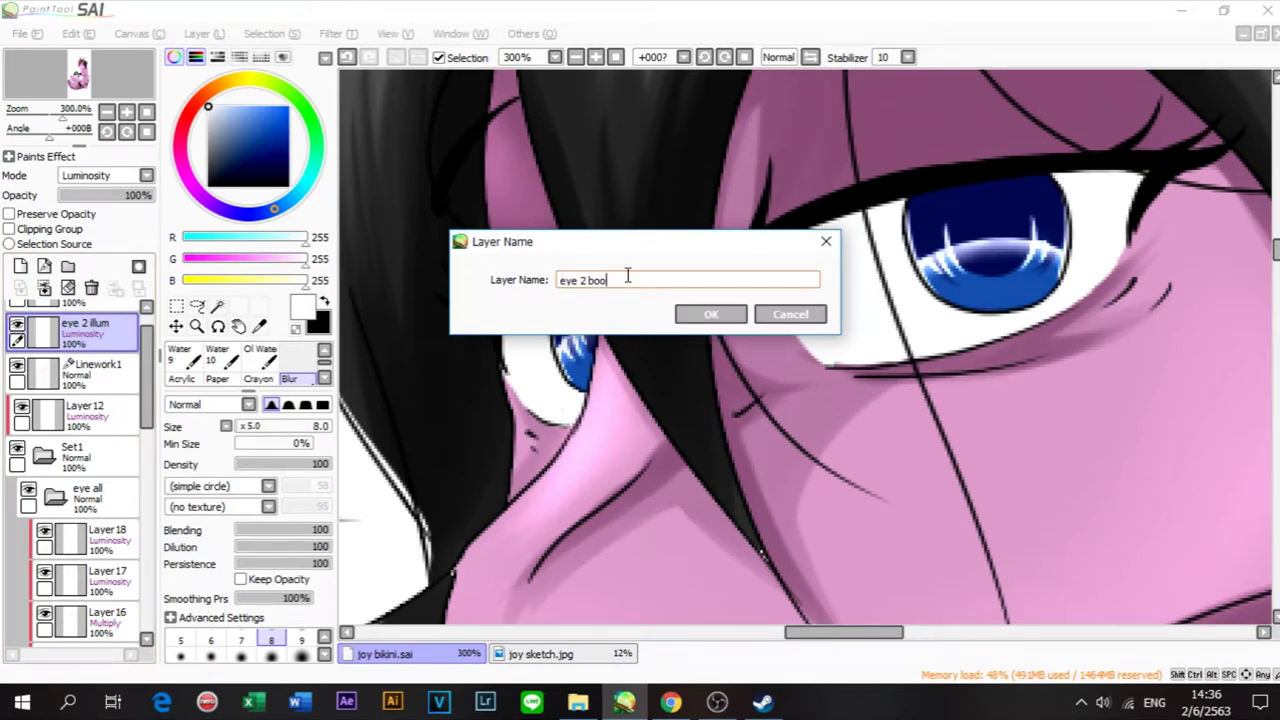
text(bubble)
key(Return)
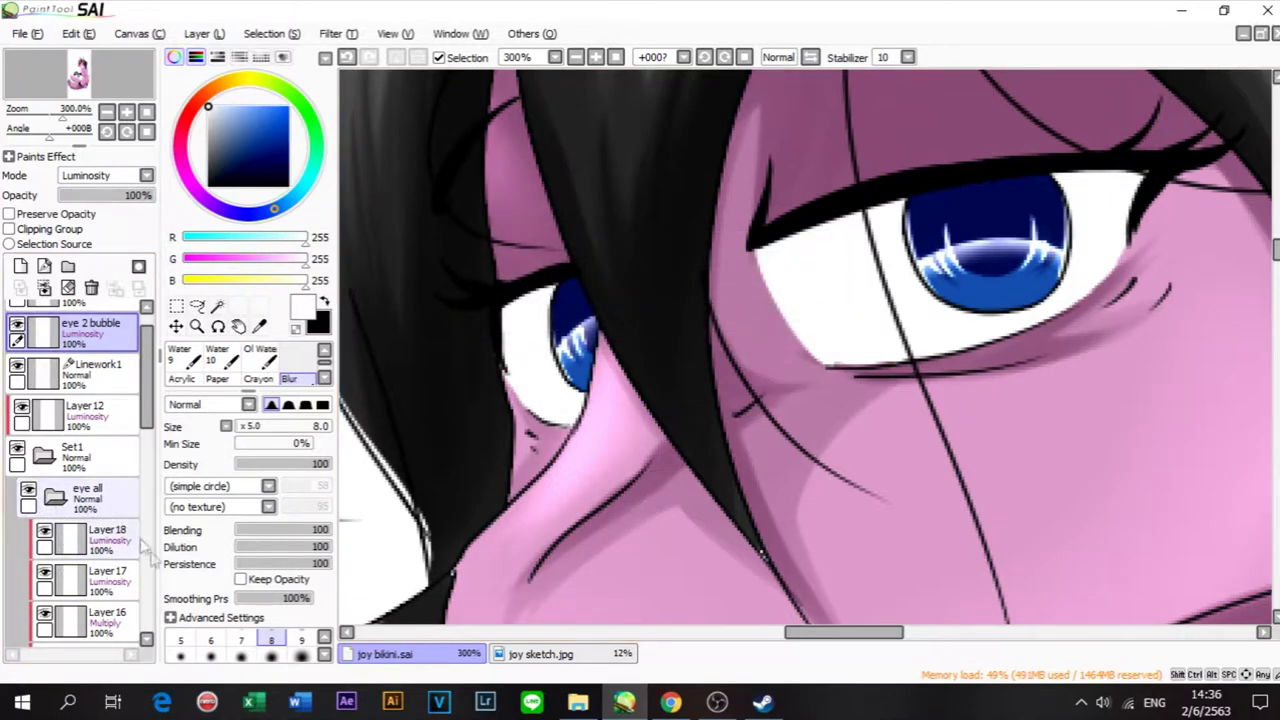
Step: Dab white bubble highlights on both irises with the AirBrush at size 9, redoing the misplaced dot
scroll(222, 370, up, 3)
scroll(222, 372, up, 1)
click(226, 358)
drag(302, 472, 318, 474)
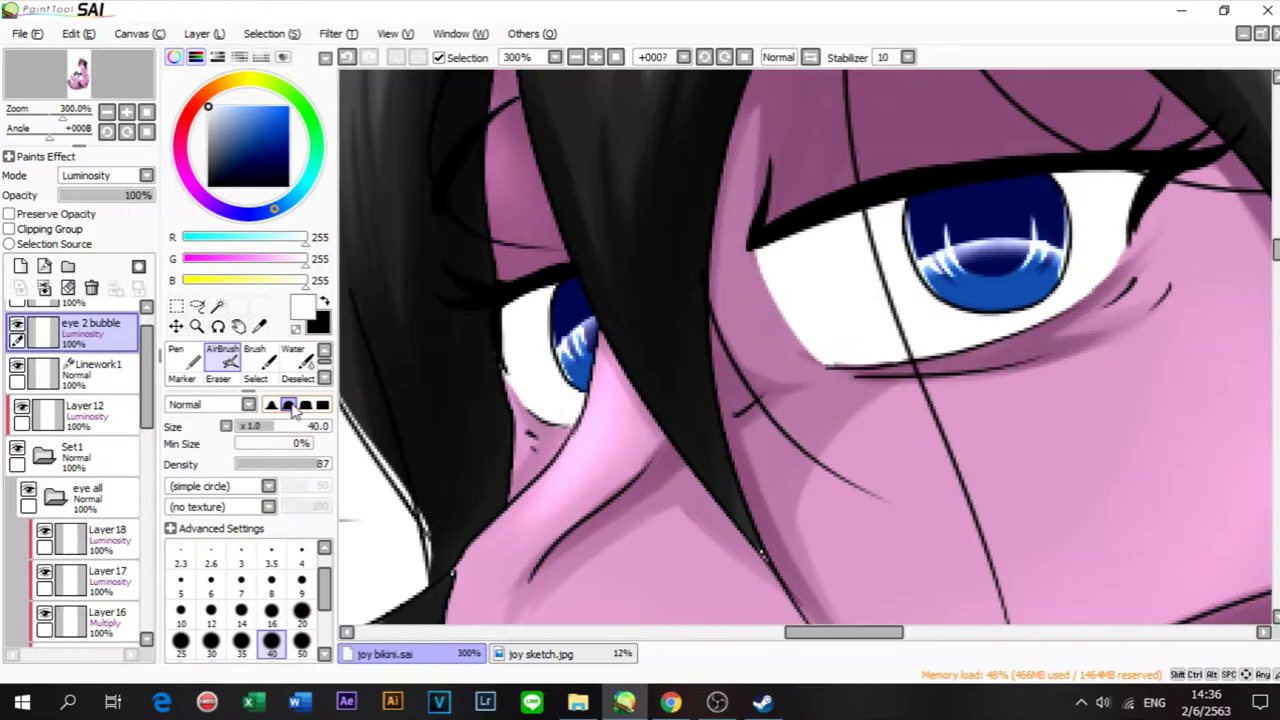
click(301, 582)
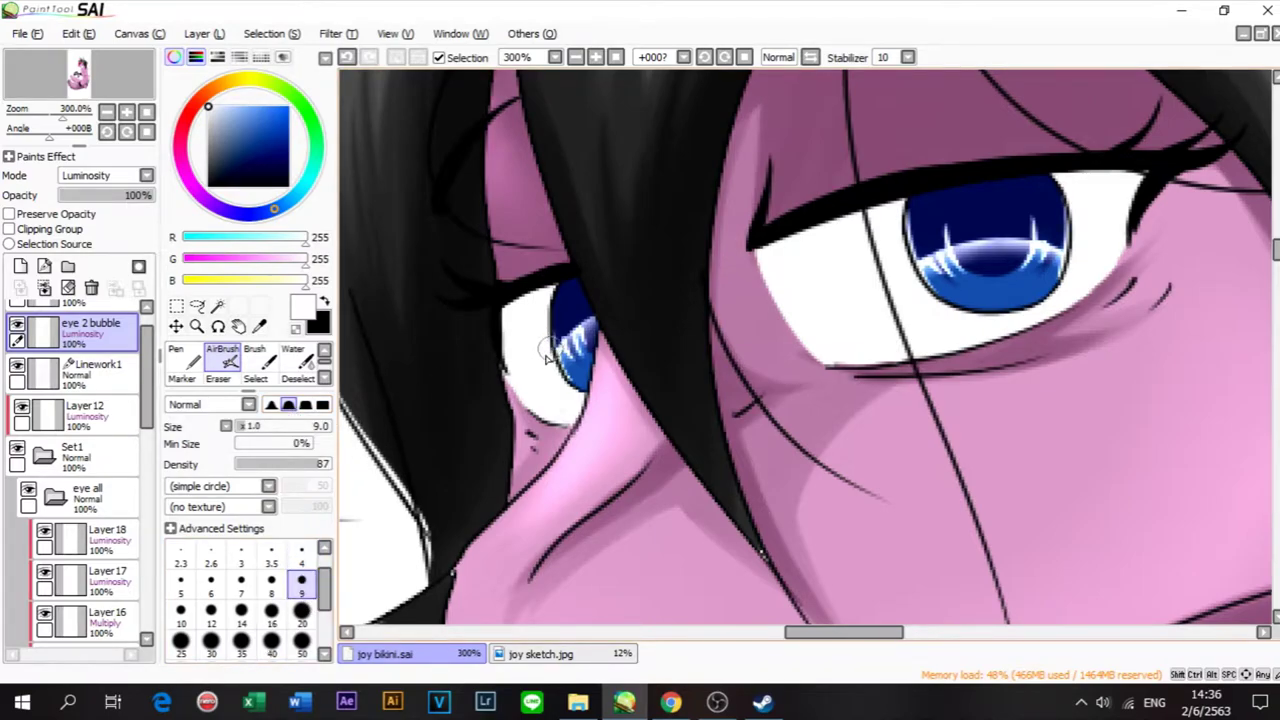
drag(603, 330, 602, 317)
key(ctrl+z)
drag(921, 256, 922, 252)
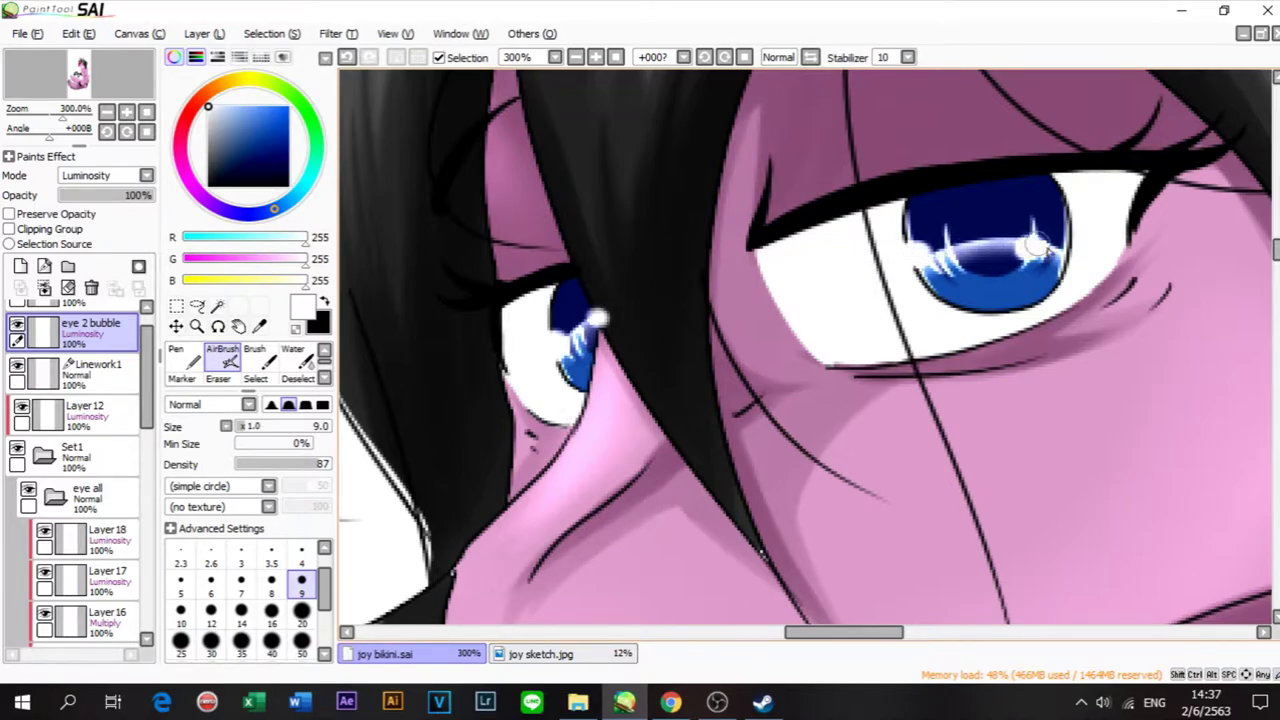
scroll(1040, 255, down, 5)
scroll(1022, 258, up, 4)
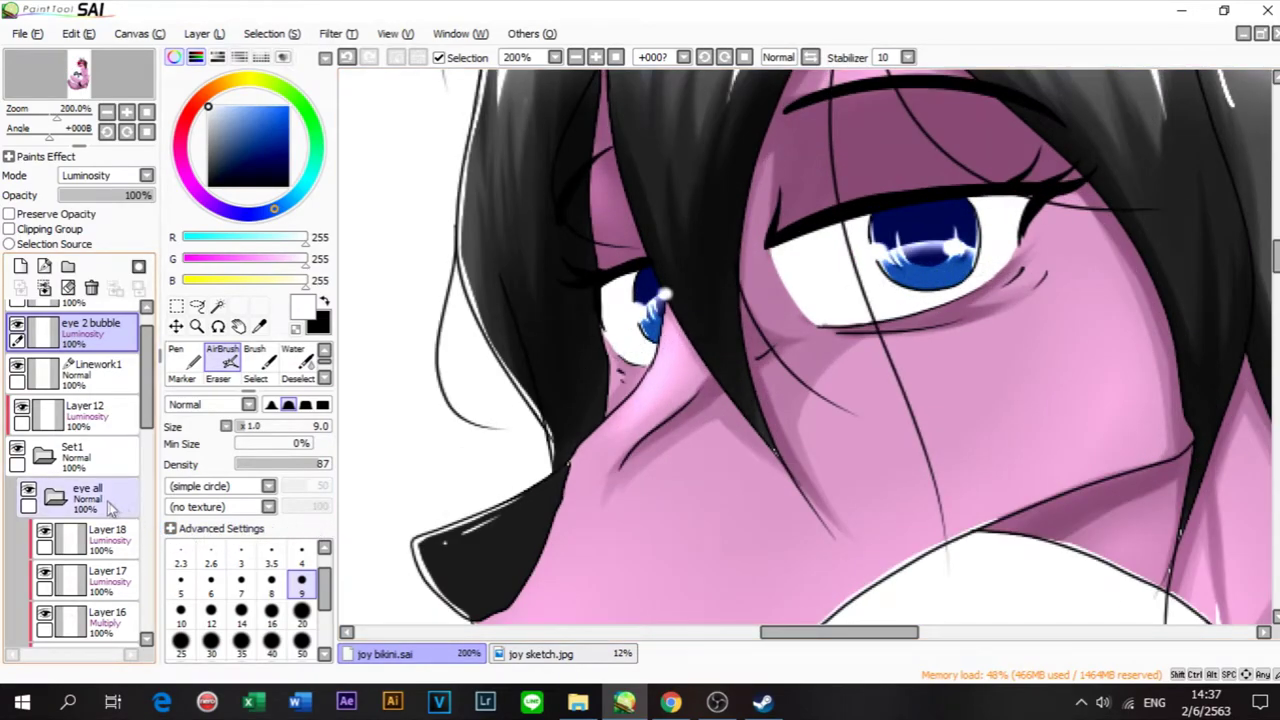
Step: Toggle the visibility of the white part layer to check which areas of the eyes it covers
scroll(110, 503, down, 5)
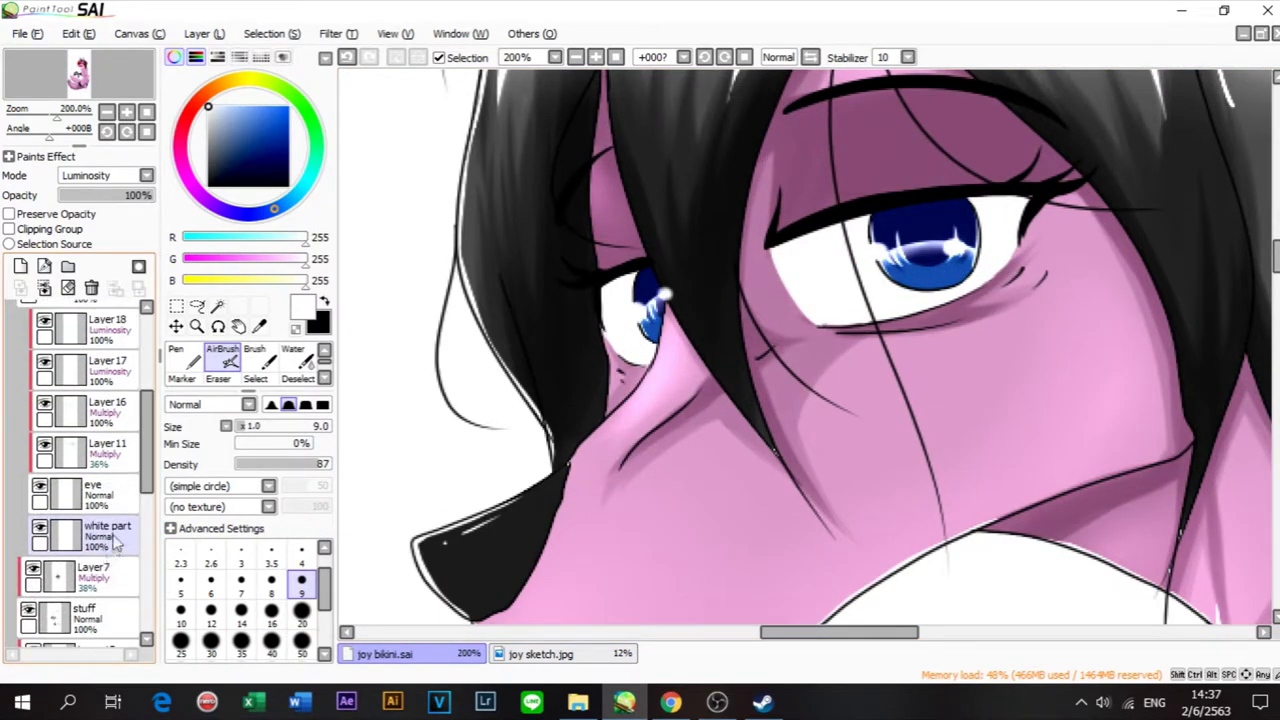
click(46, 528)
click(39, 530)
click(39, 530)
click(39, 530)
click(39, 530)
click(39, 530)
click(39, 530)
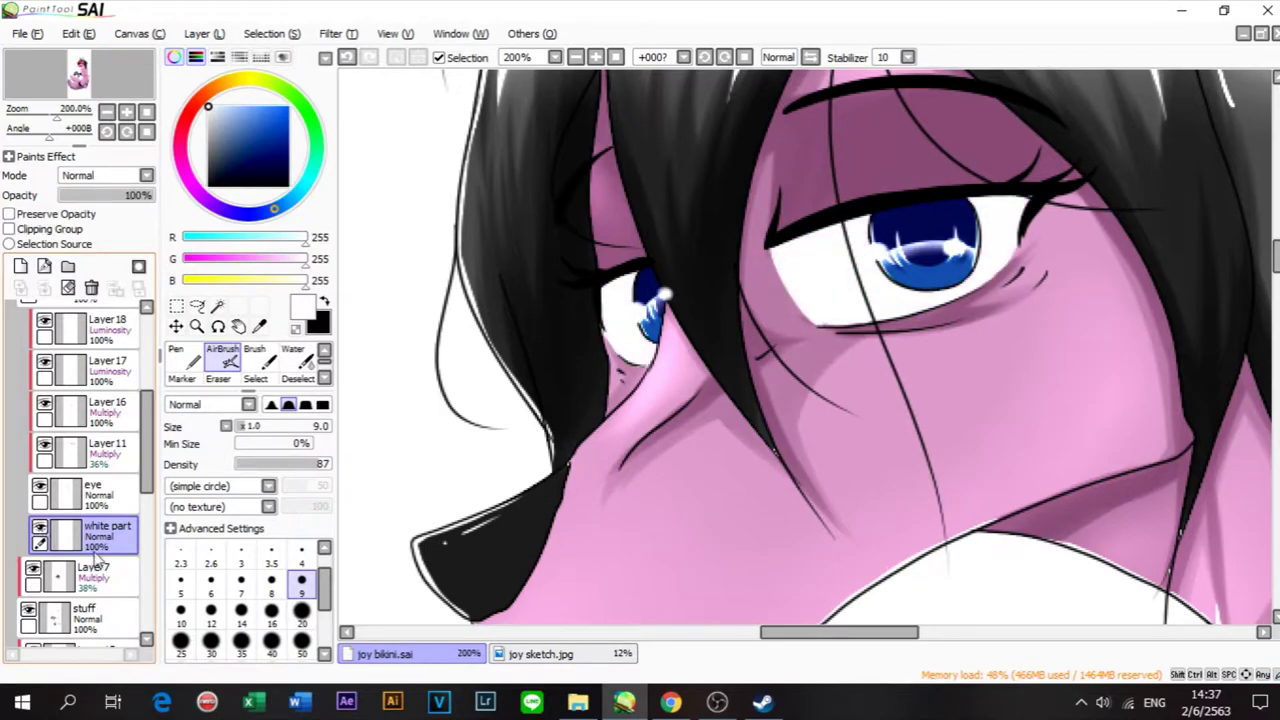
Step: Add a layer above white part as a clipping group and set its mode to Multiply
click(20, 266)
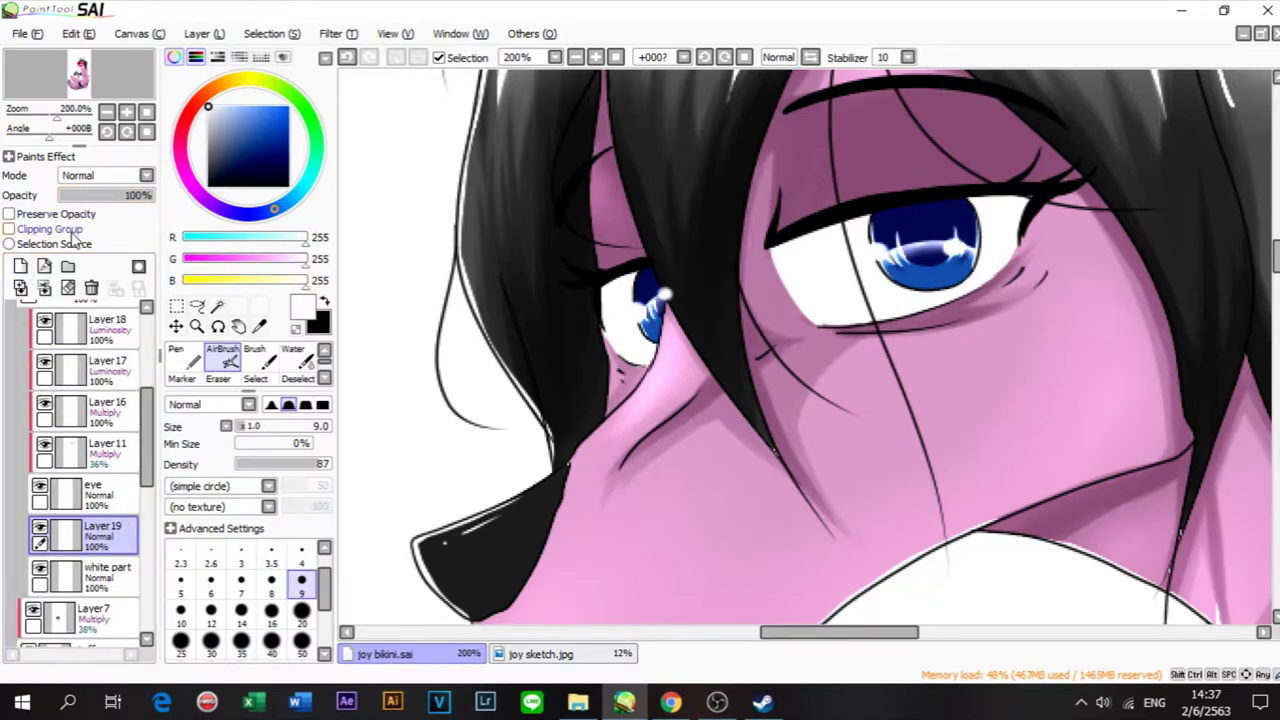
click(9, 229)
click(135, 176)
click(125, 207)
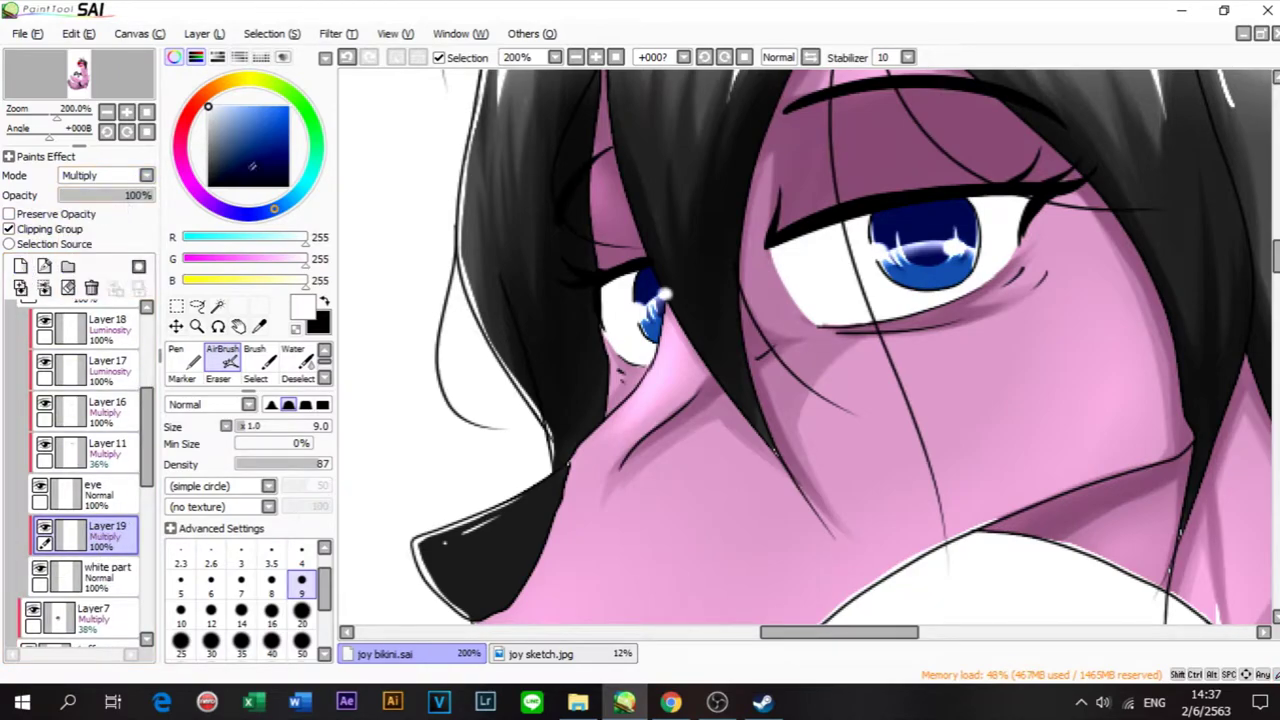
Step: Paint a black shadow band across the upper whites of both eyes with the Pen at size 20
click(208, 167)
drag(182, 165, 125, 269)
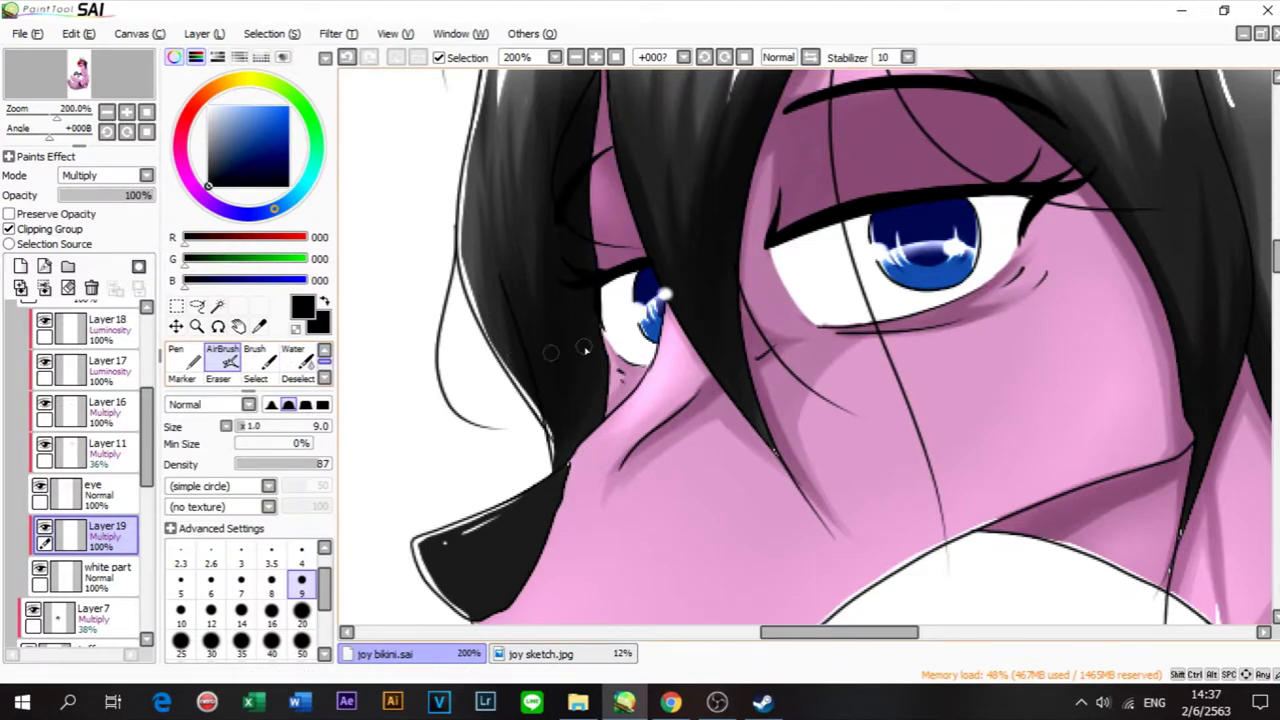
drag(618, 323, 604, 332)
click(176, 356)
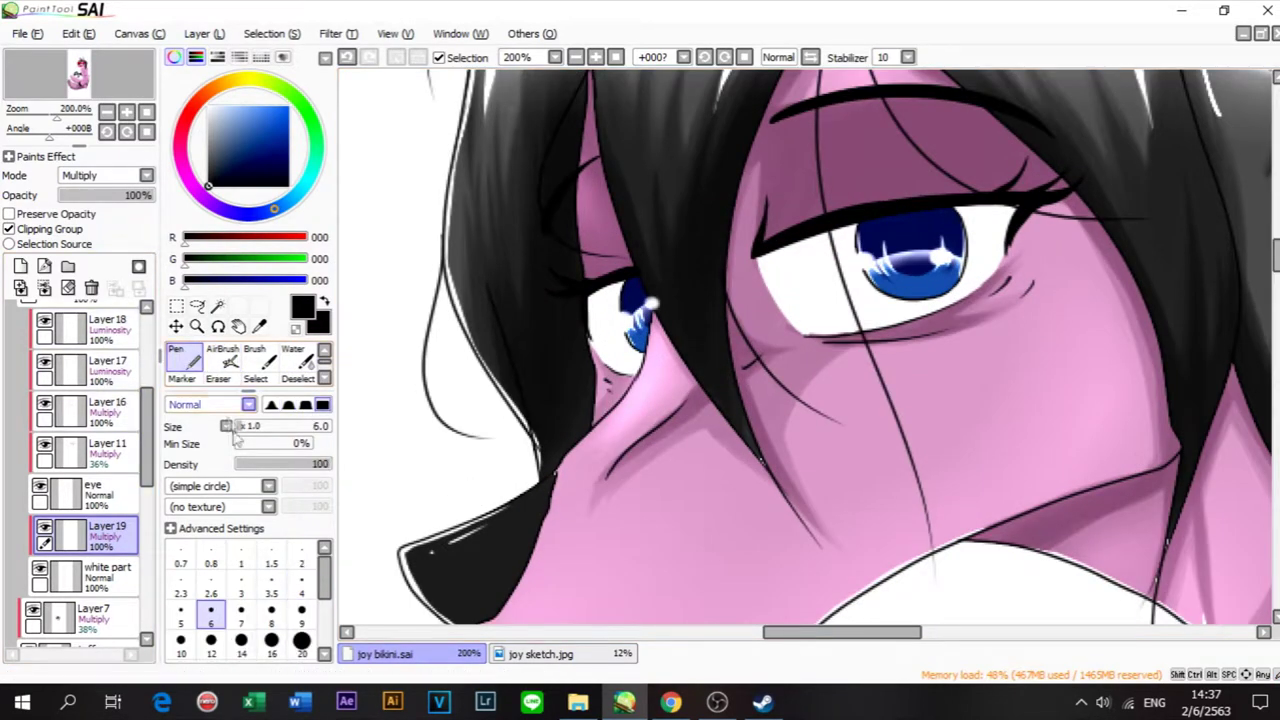
click(301, 641)
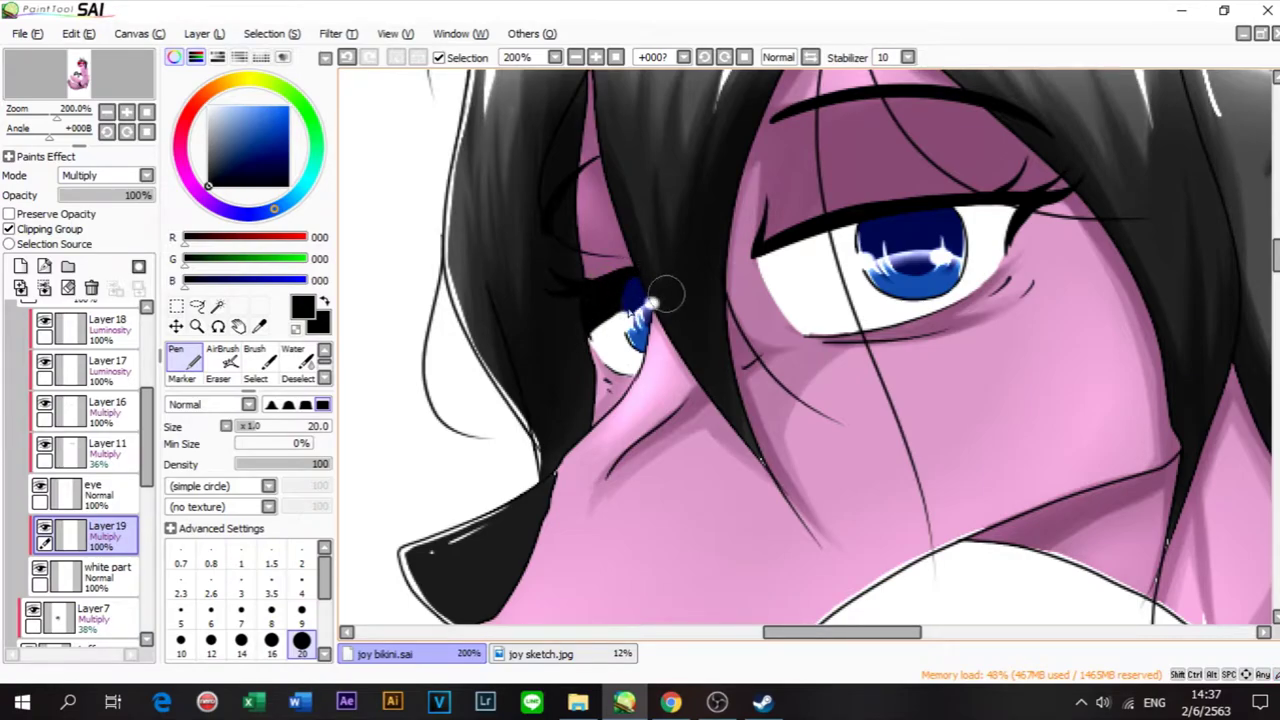
drag(765, 286, 1043, 271)
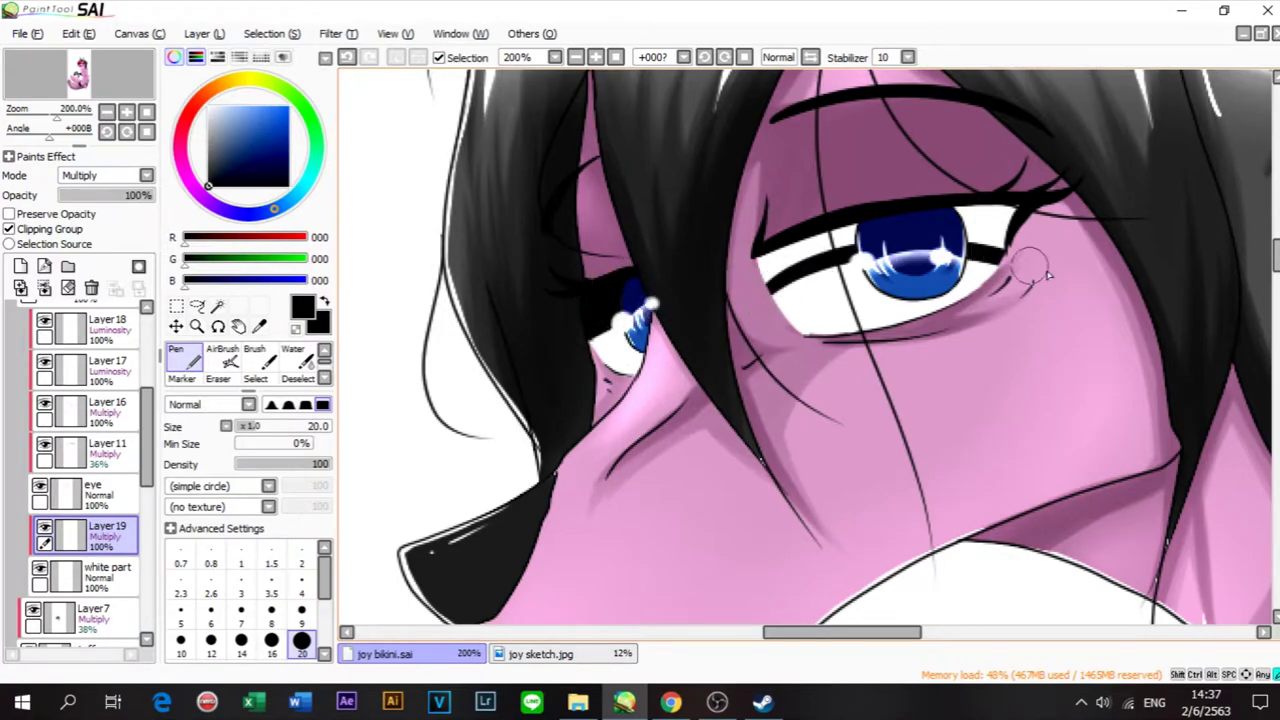
mouse_move(765, 278)
mouse_down()
mouse_move(850, 240)
mouse_move(863, 218)
mouse_up()
mouse_move(966, 218)
mouse_down()
mouse_move(988, 243)
mouse_move(1001, 245)
mouse_move(946, 207)
mouse_move(1033, 205)
mouse_up()
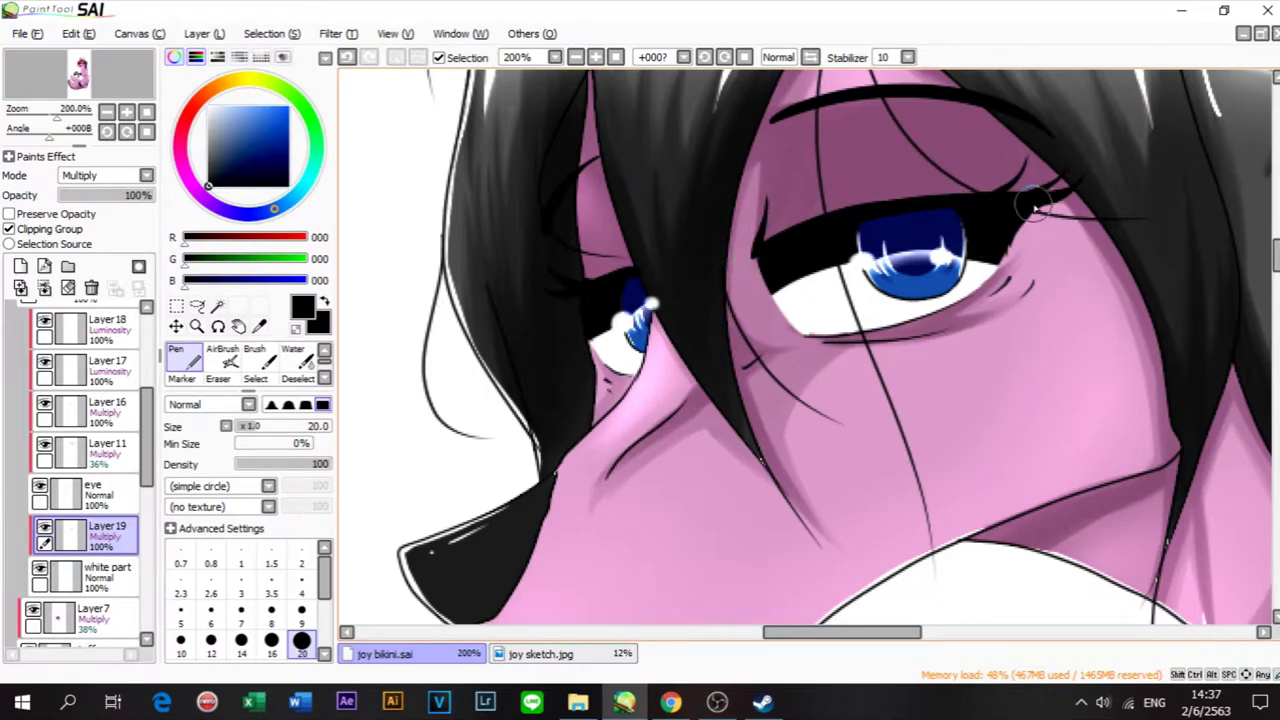
Step: Lower the opacity of the eye-white shadow layer to 14%
scroll(970, 210, down, 1)
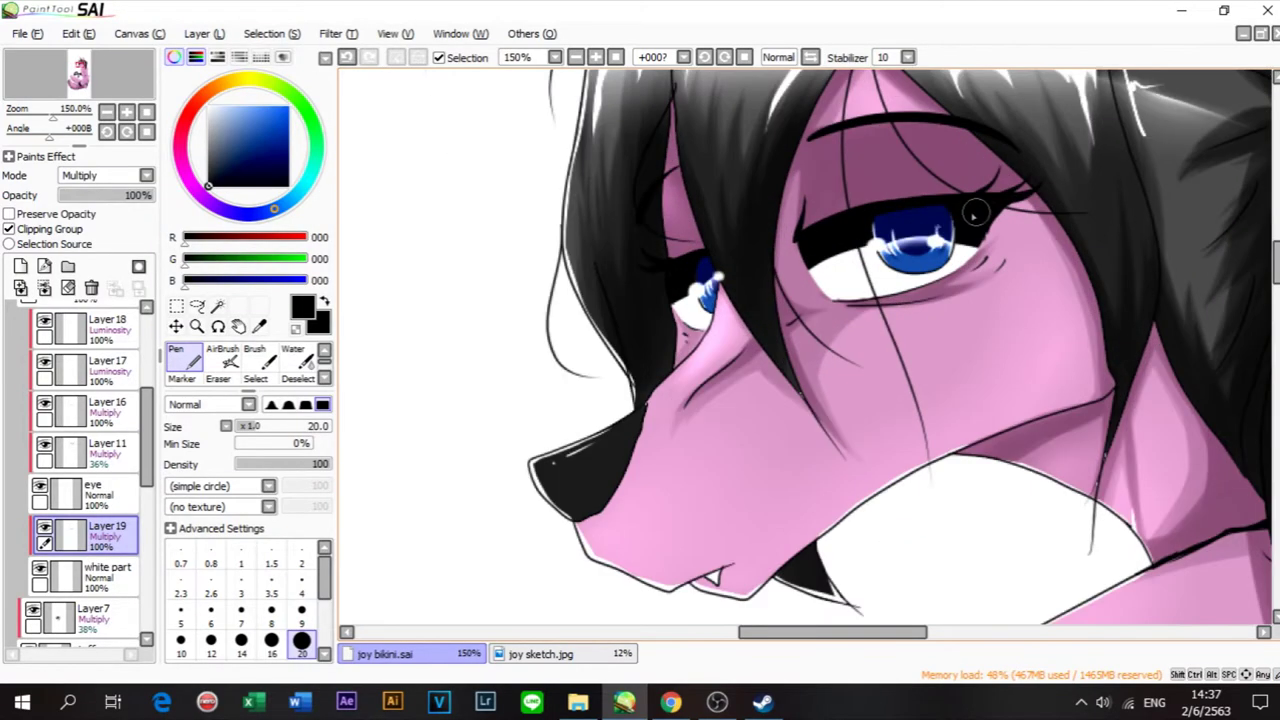
click(92, 199)
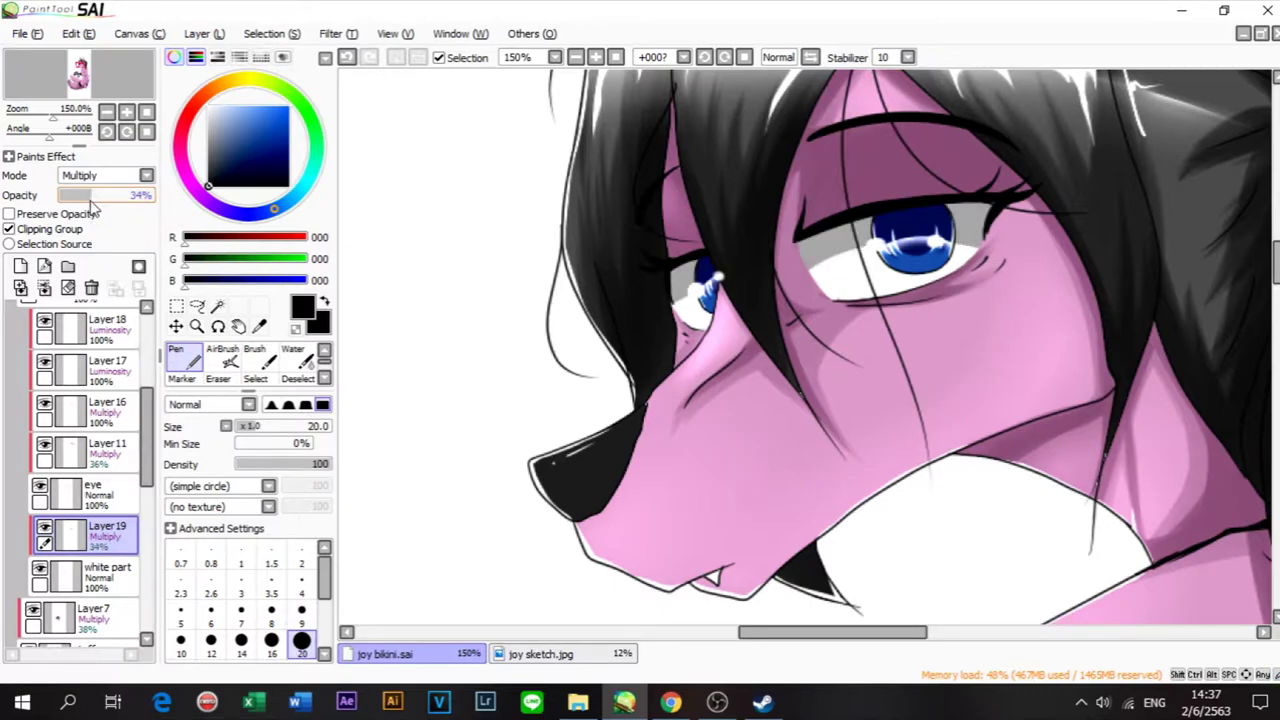
click(73, 202)
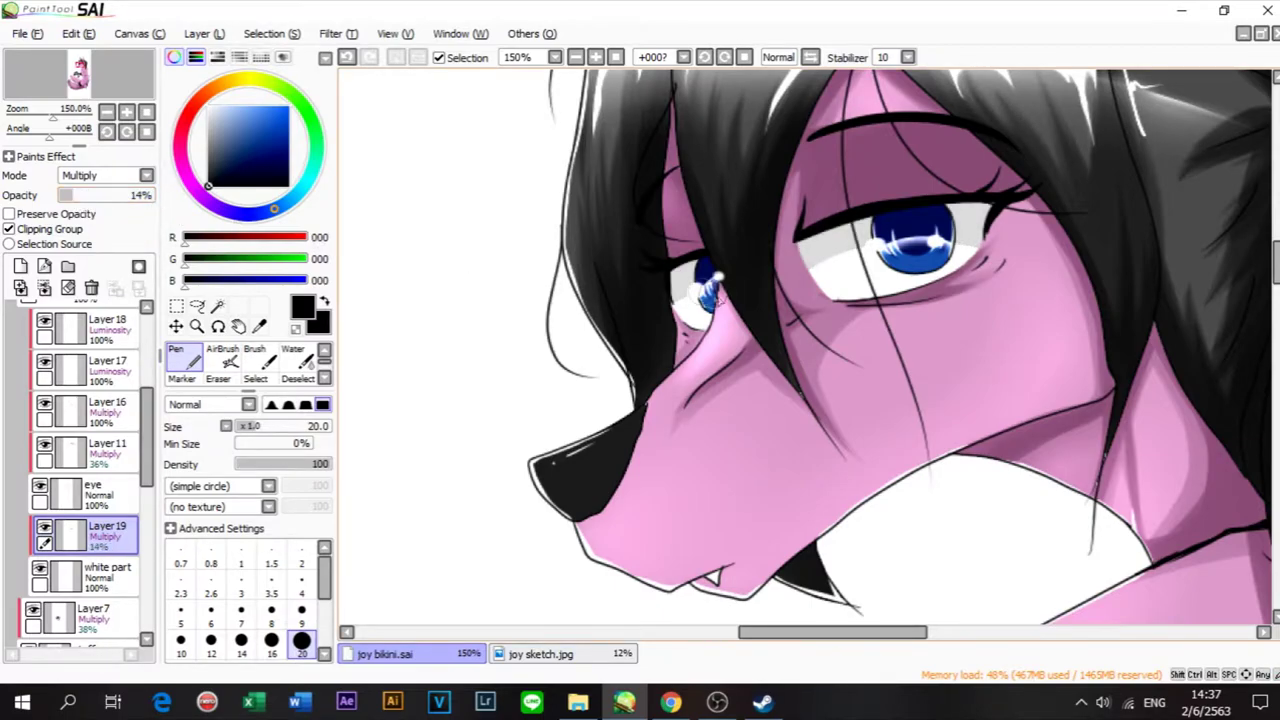
scroll(794, 316, down, 4)
scroll(804, 309, up, 4)
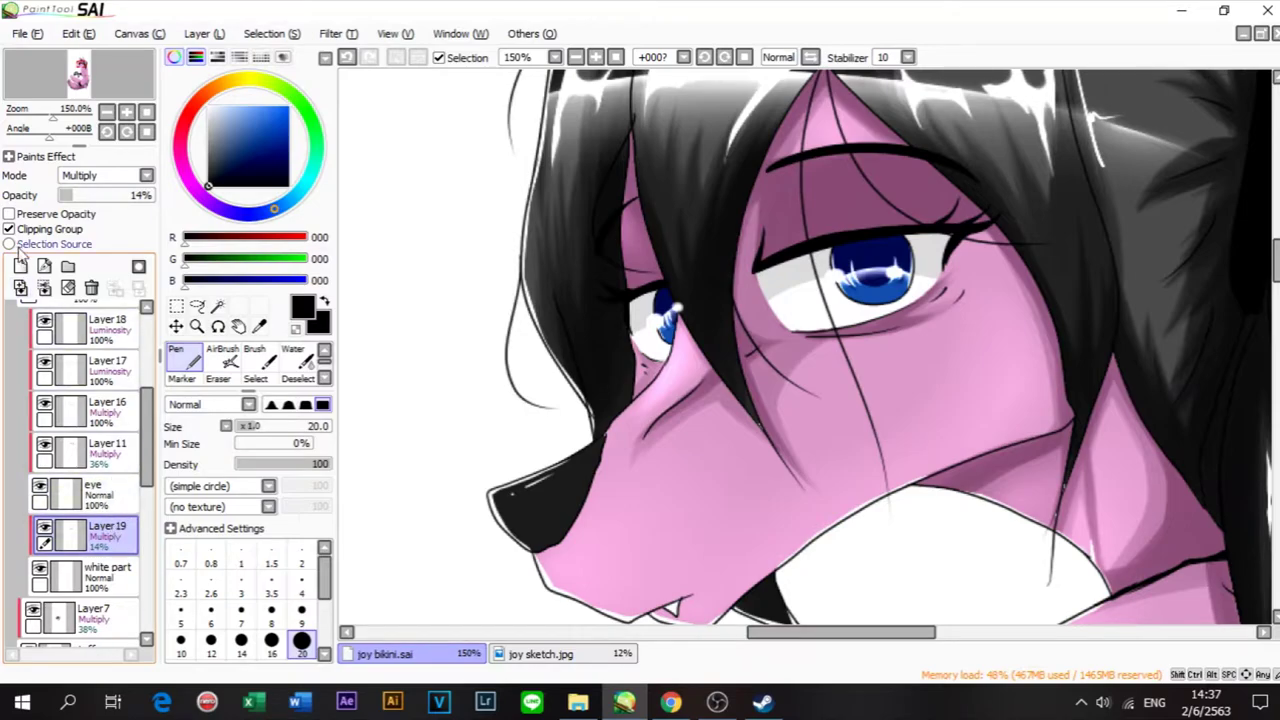
Step: Rename the eye-white shadow layer to "eye 2"
double_click(95, 540)
text(ey)
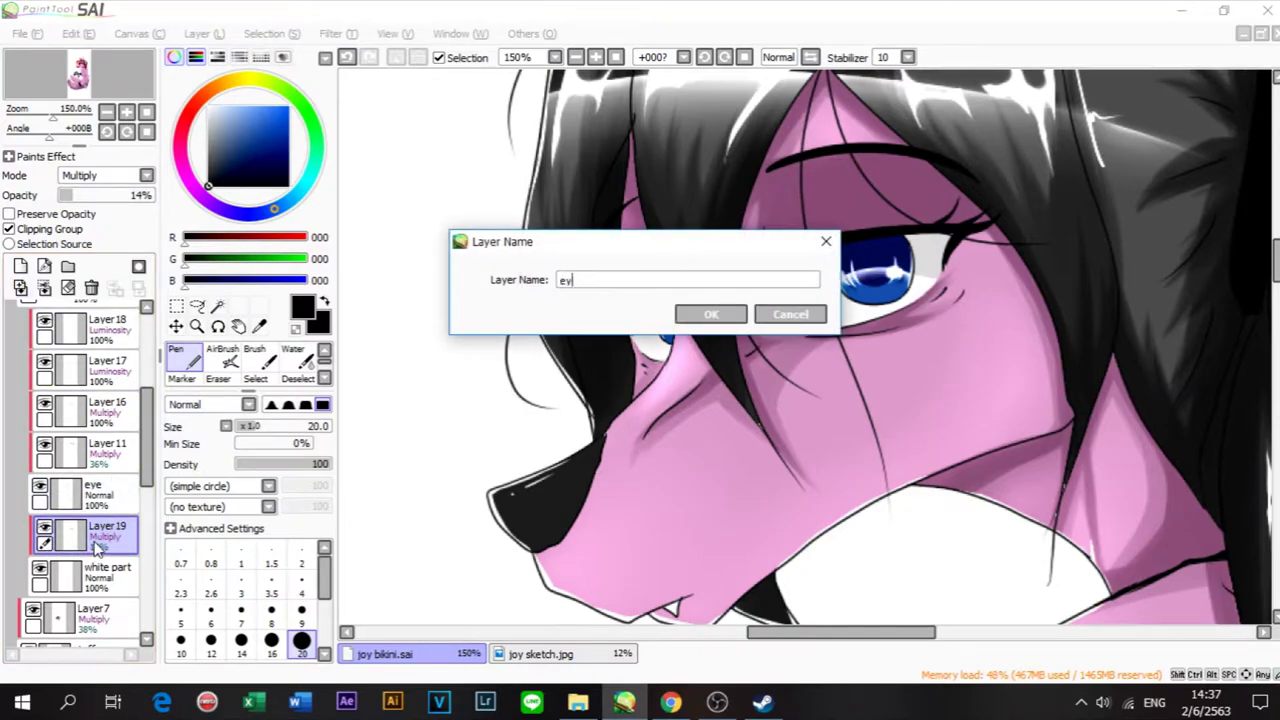
text(e 2)
key(Return)
Step: Rename the "eye all" folder to "eye 2"
scroll(100, 390, up, 2)
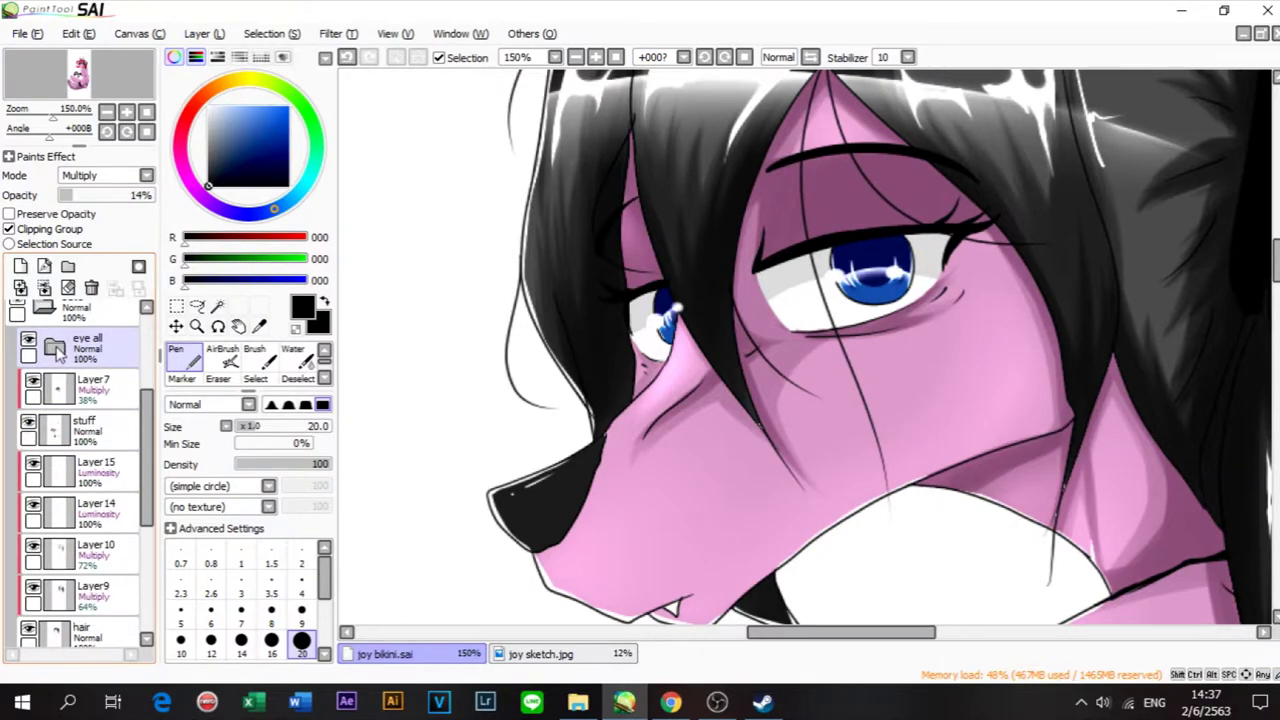
click(100, 566)
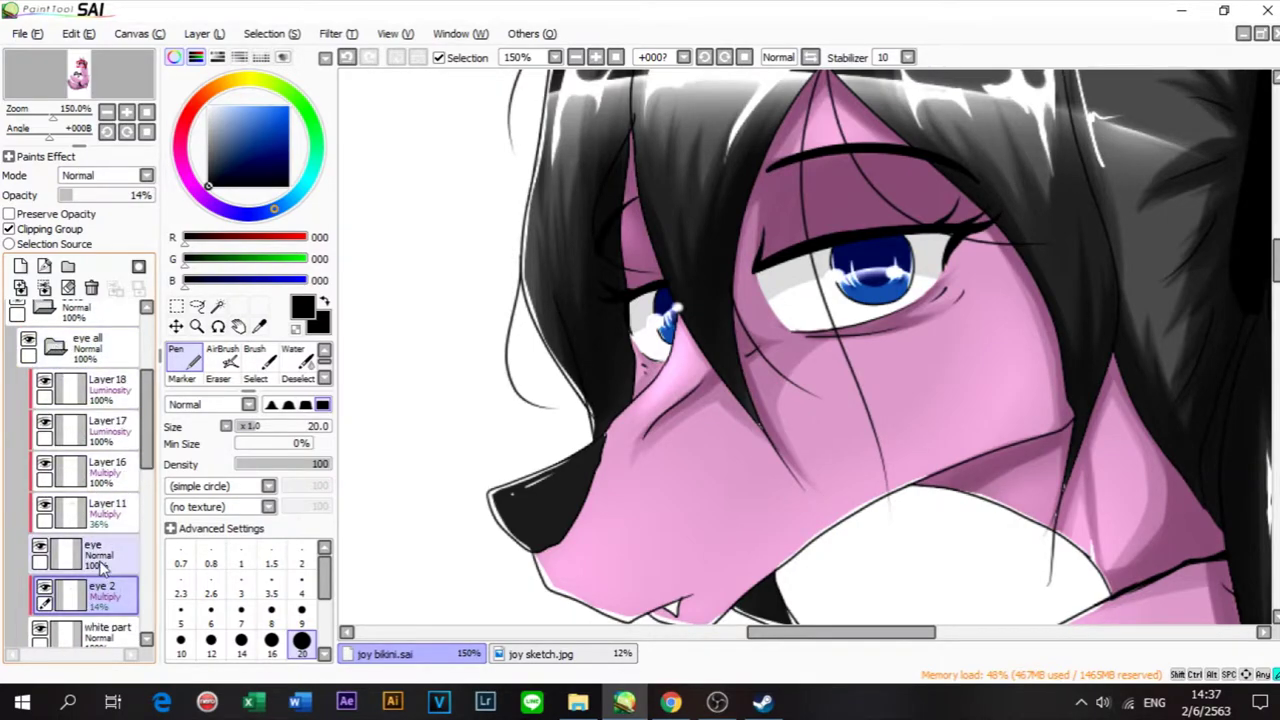
click(50, 512)
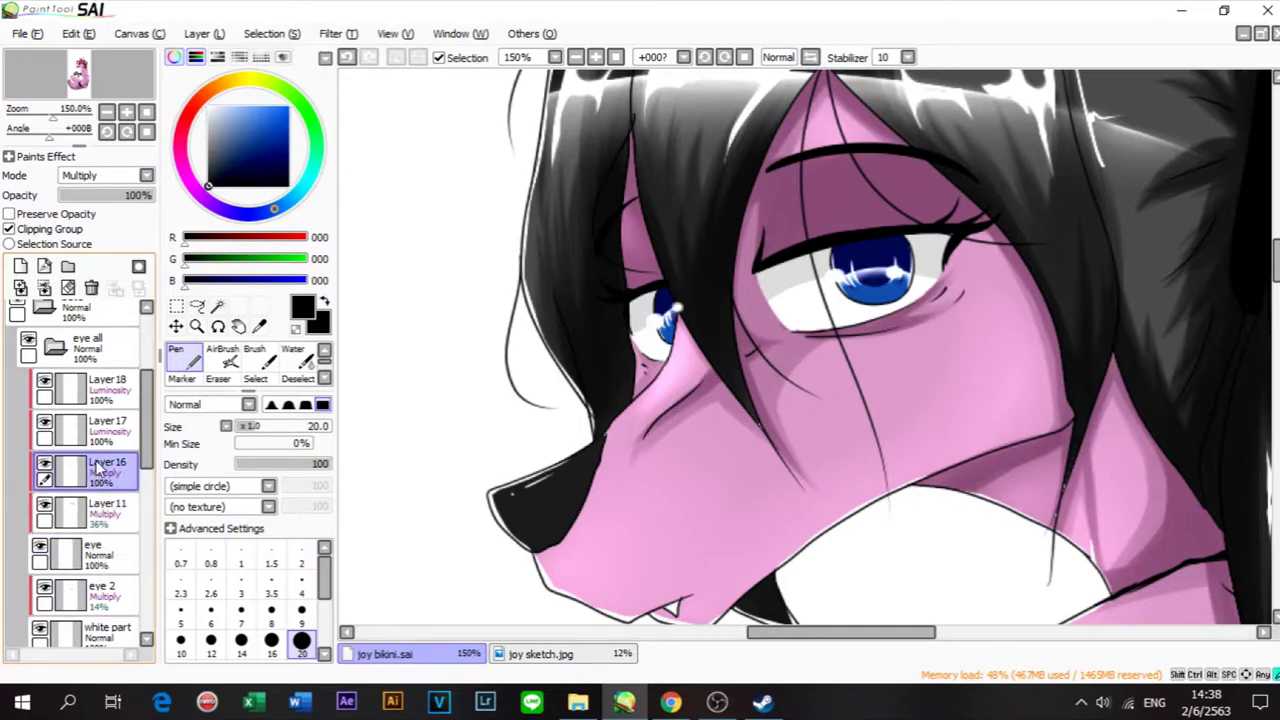
click(115, 398)
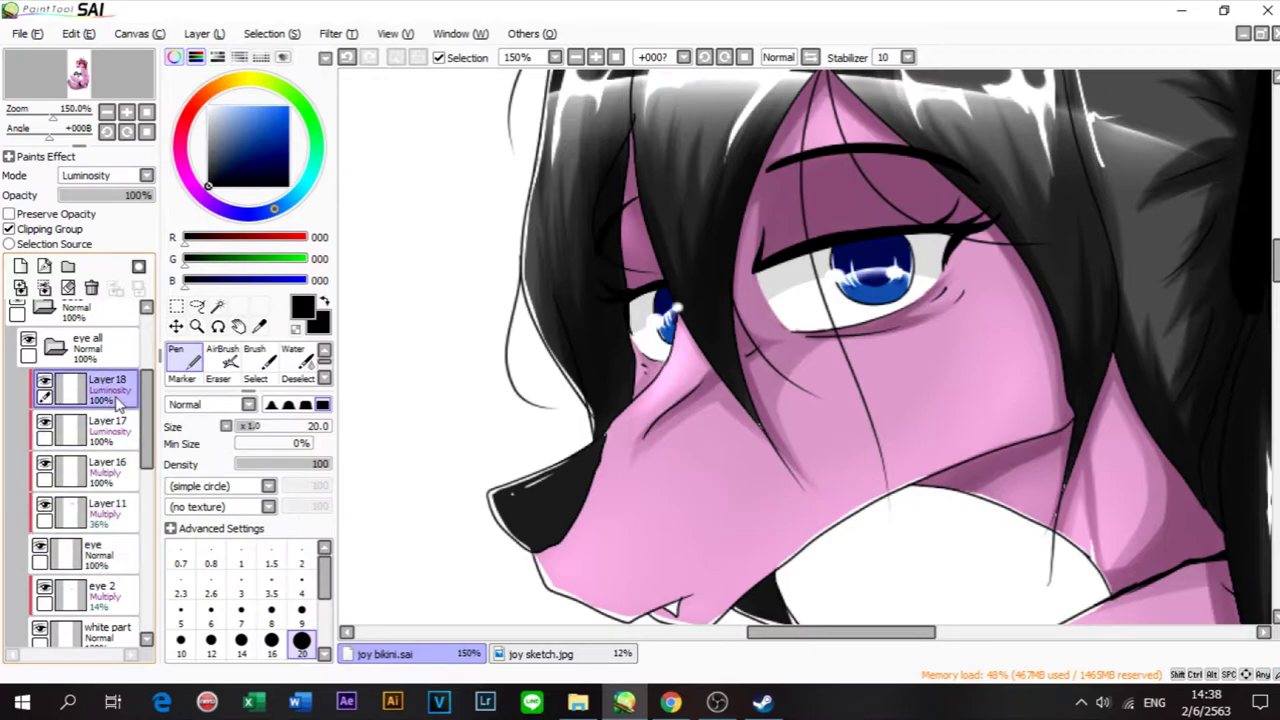
double_click(62, 350)
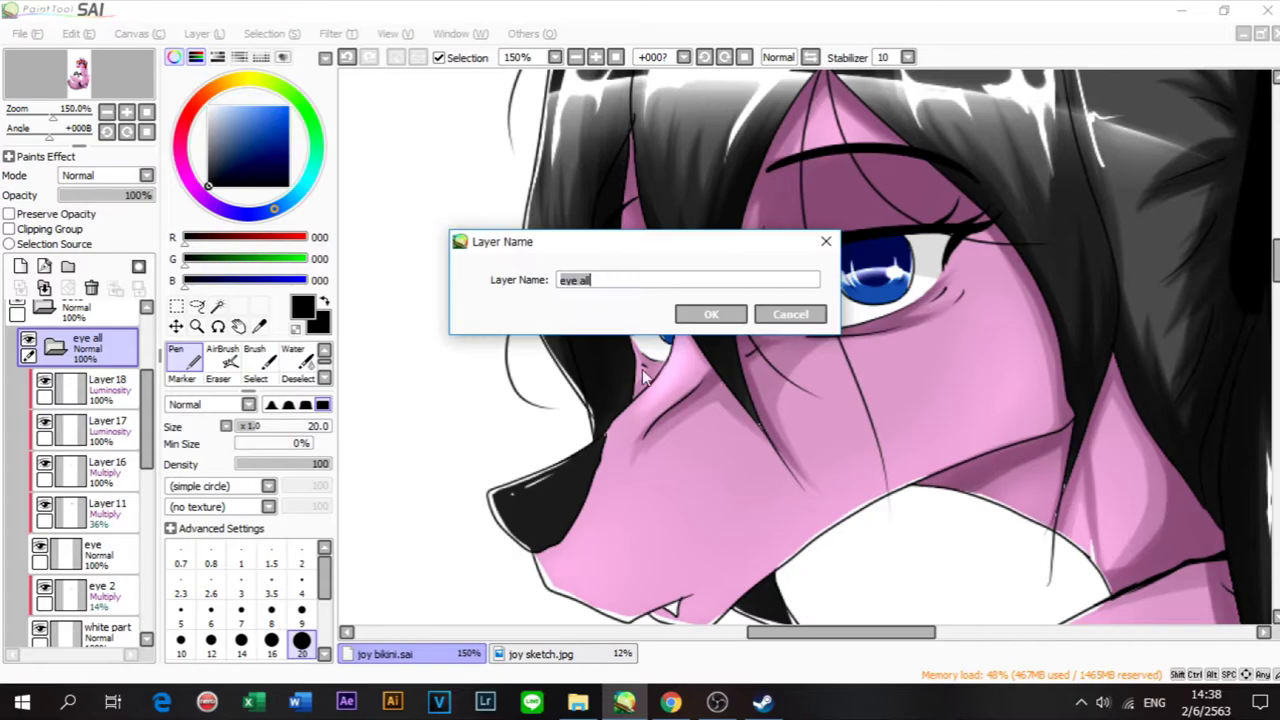
text(eye 2)
key(Return)
Step: Toggle the eye folder's visibility to compare the face with and without it, and expand the folder's layers
click(31, 356)
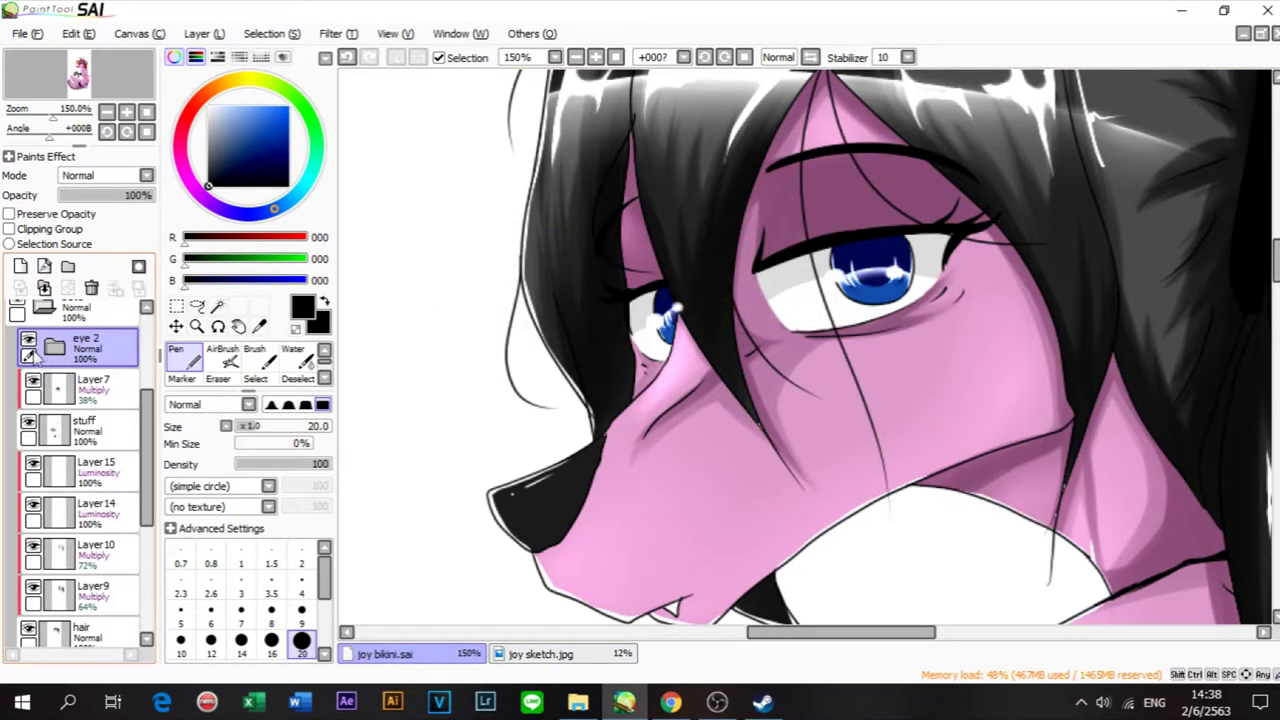
click(29, 342)
click(29, 342)
click(29, 342)
click(30, 343)
click(29, 342)
click(29, 342)
click(55, 345)
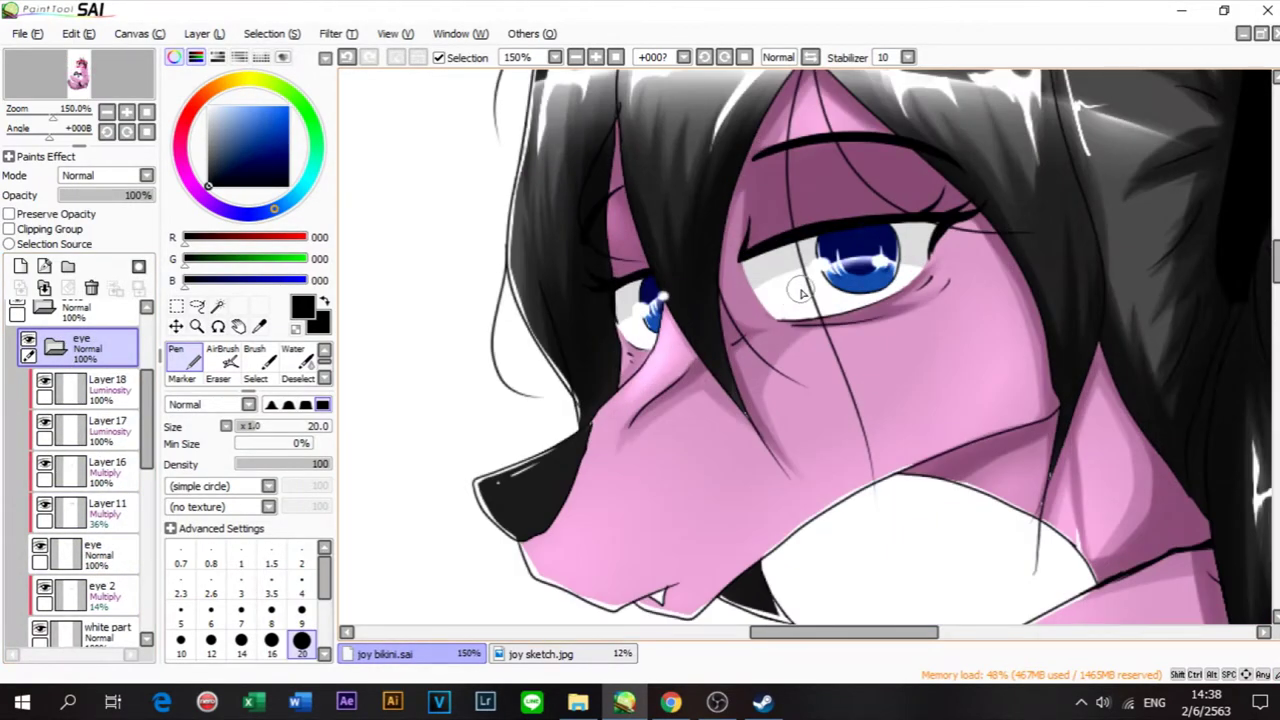
Step: Hide Layer16, Layer17 and Layer18 in the eye folder
click(44, 470)
click(44, 428)
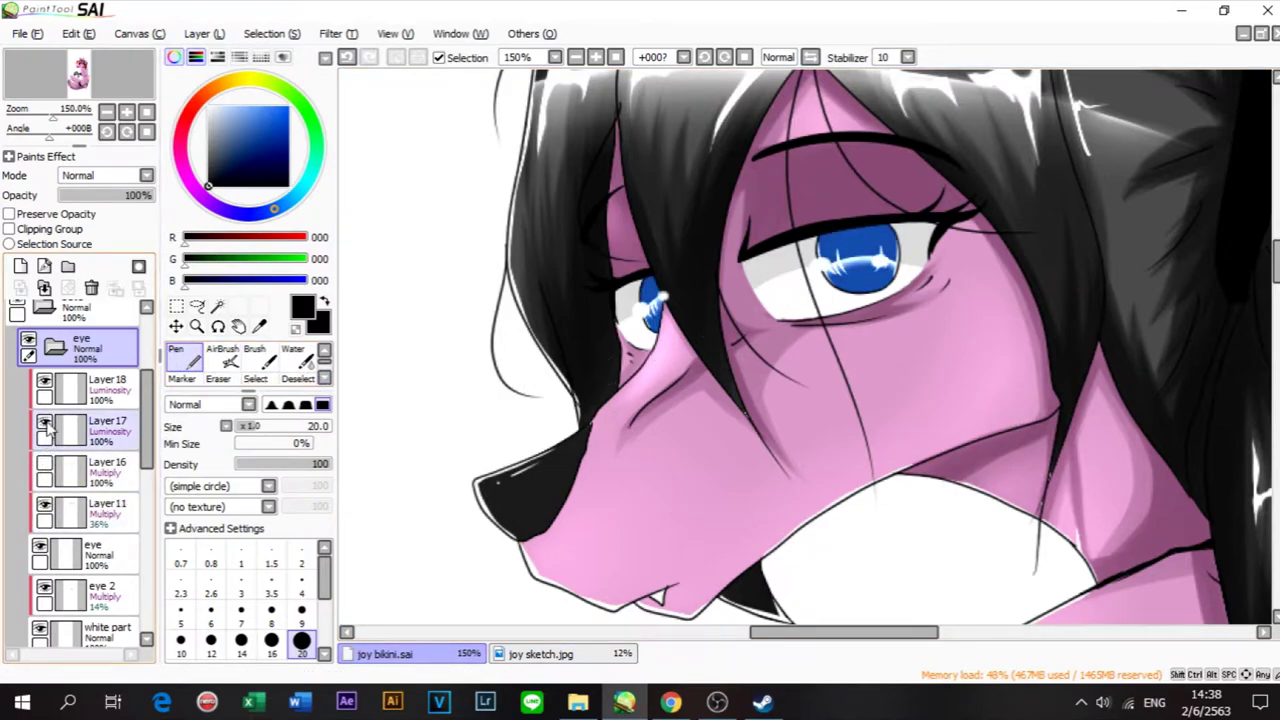
click(44, 388)
Step: Create a layer folder above Layer18 inside the eye folder and move Layer18 into it
click(105, 392)
click(68, 266)
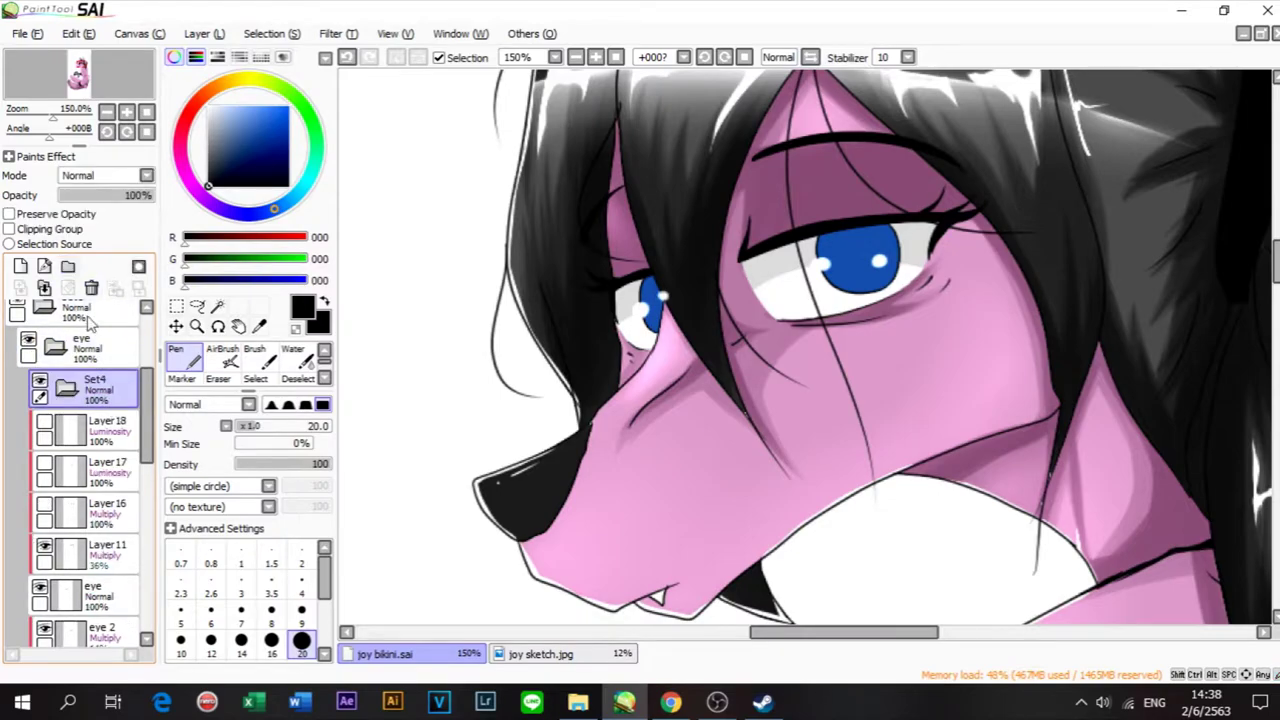
drag(115, 408, 112, 394)
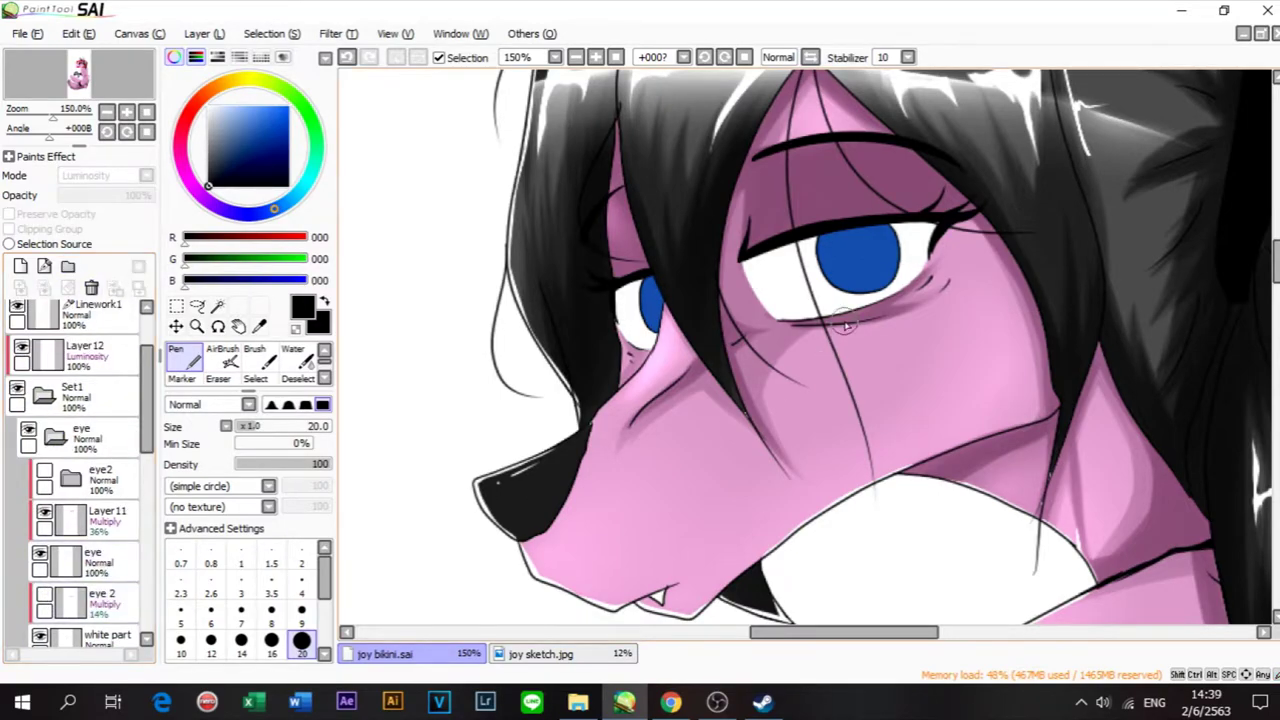
Step: Add a new layer above Layer11 in the eye folder and set its blending mode to Multiply
scroll(846, 328, down, 2)
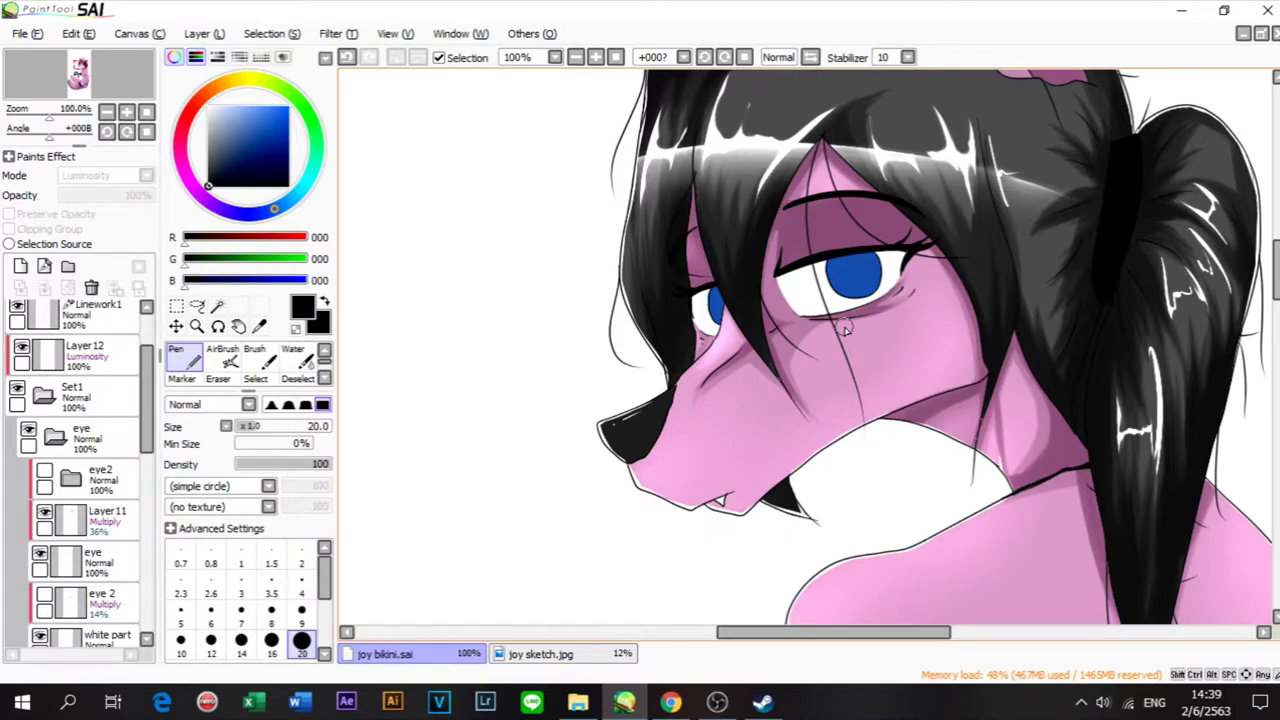
scroll(783, 265, up, 5)
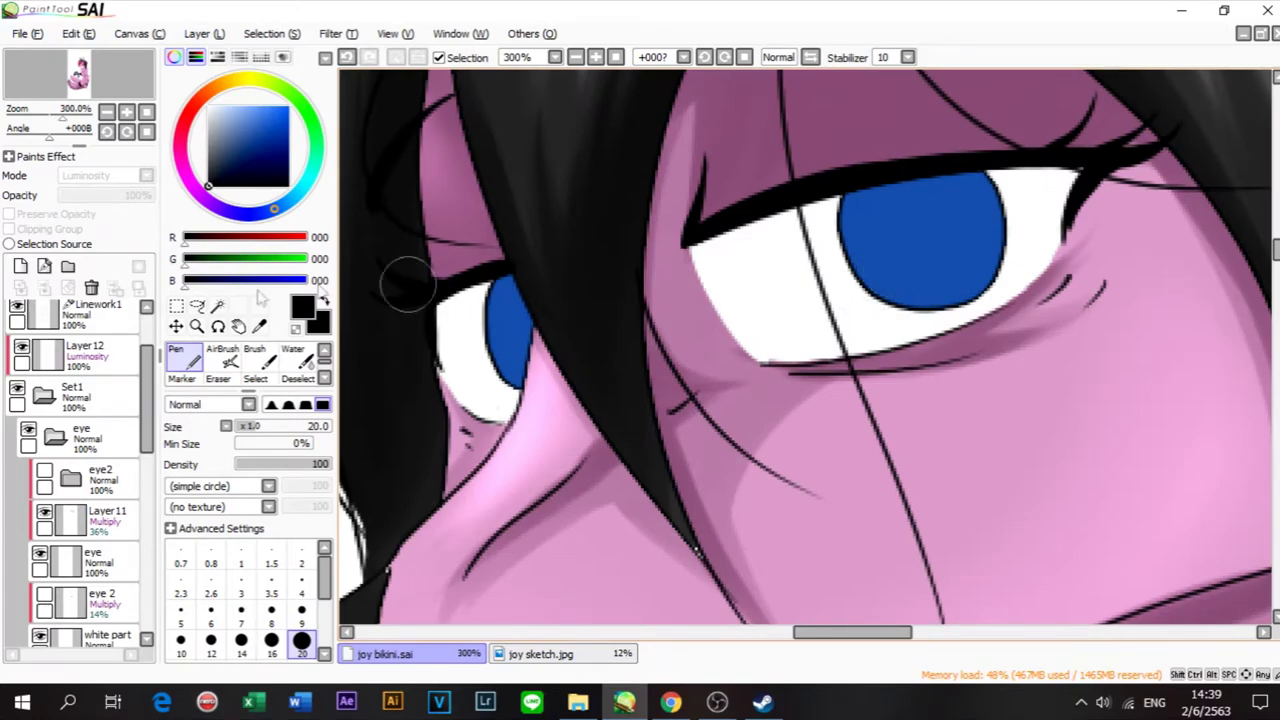
scroll(90, 450, down, 2)
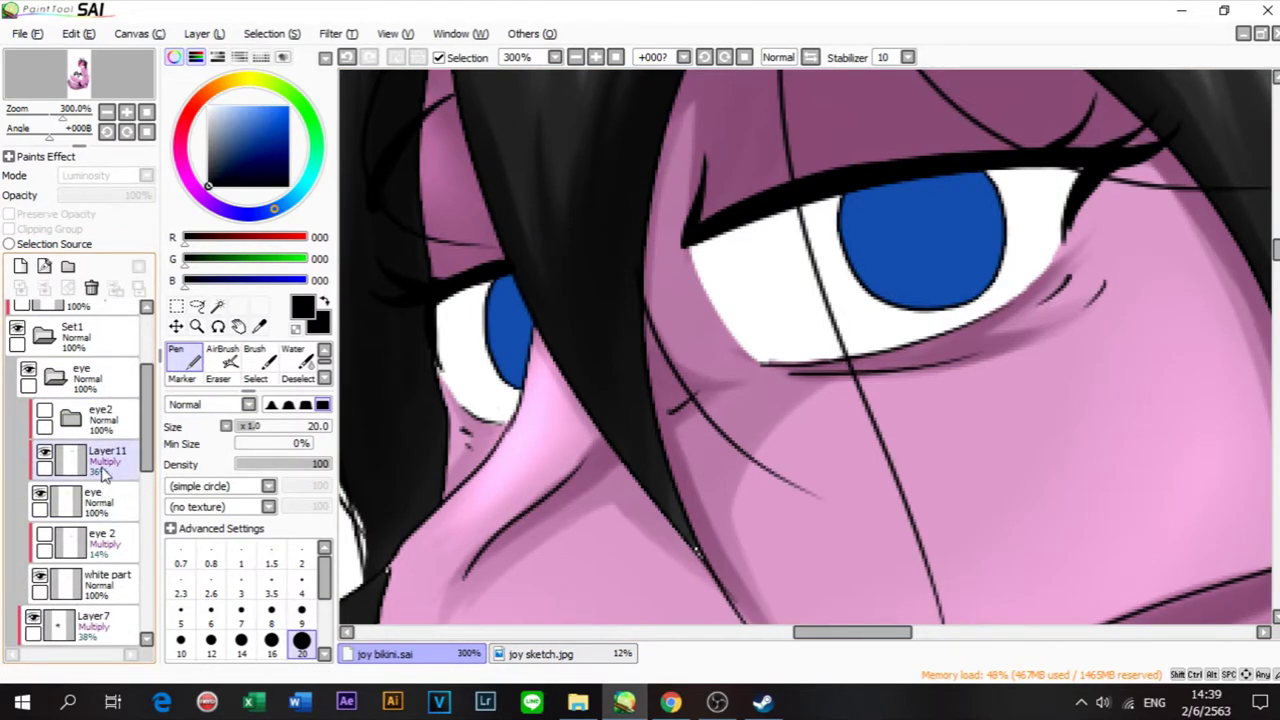
click(98, 467)
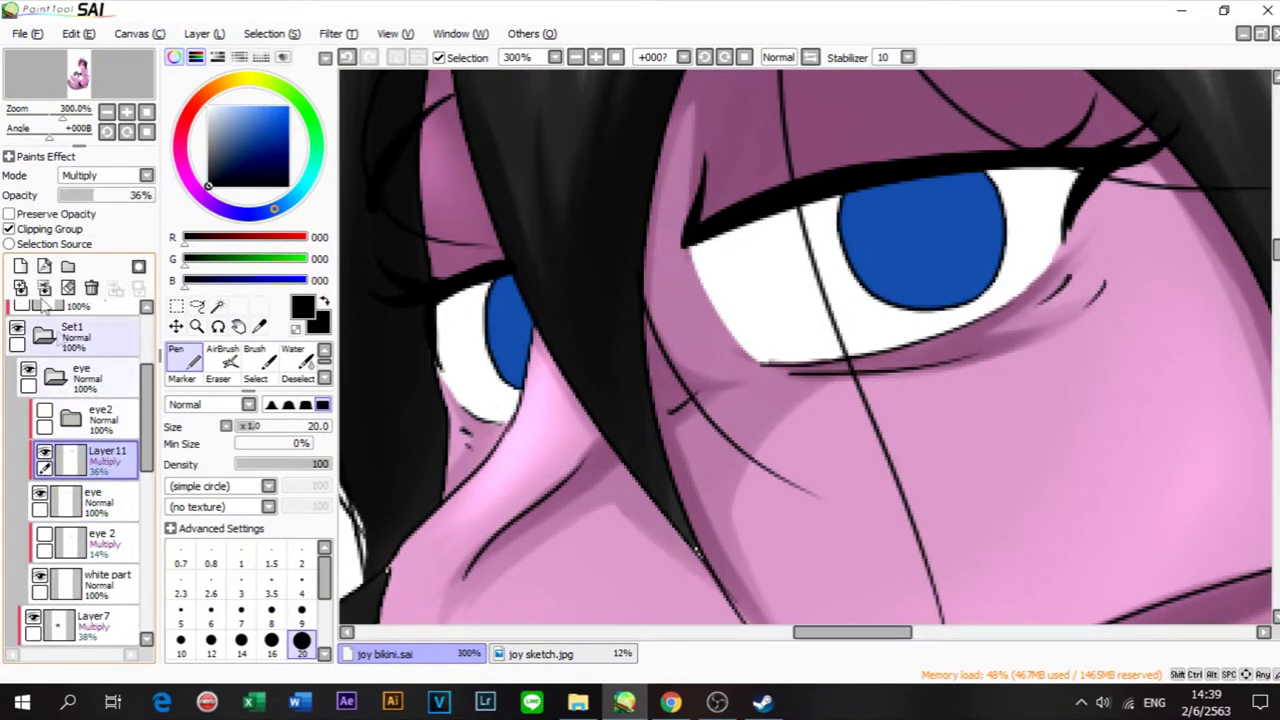
click(17, 266)
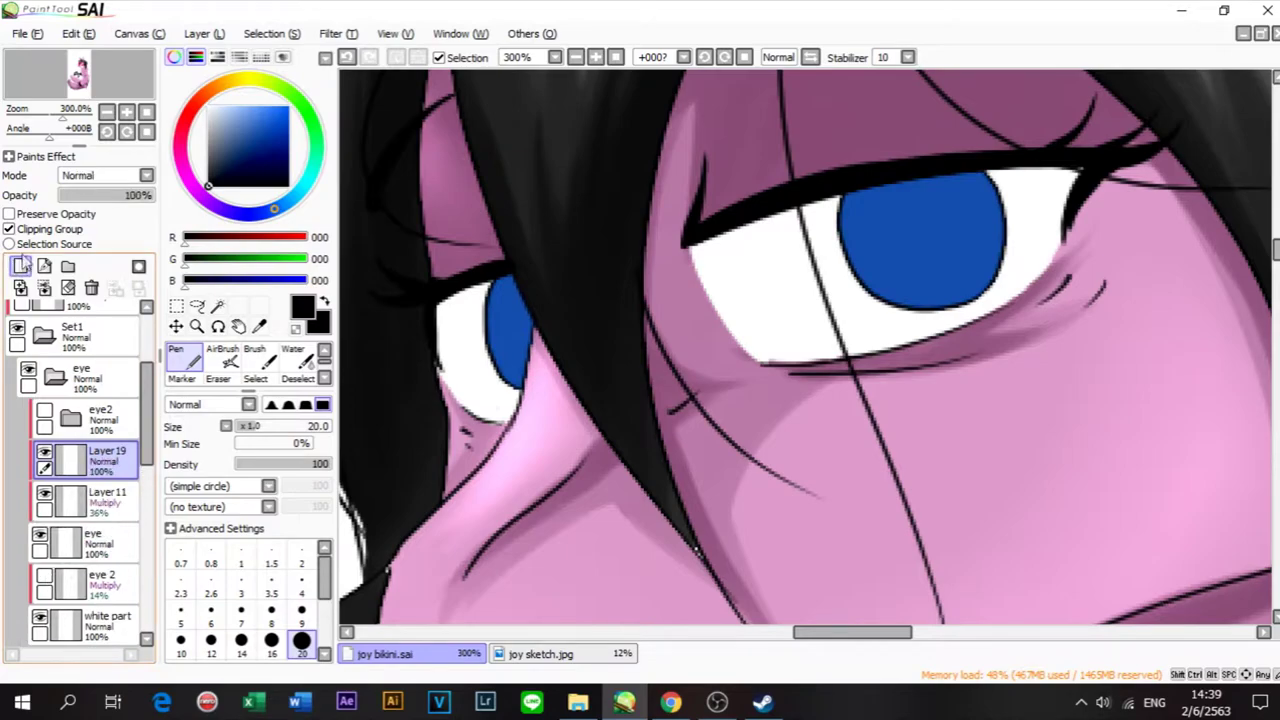
click(120, 176)
click(80, 206)
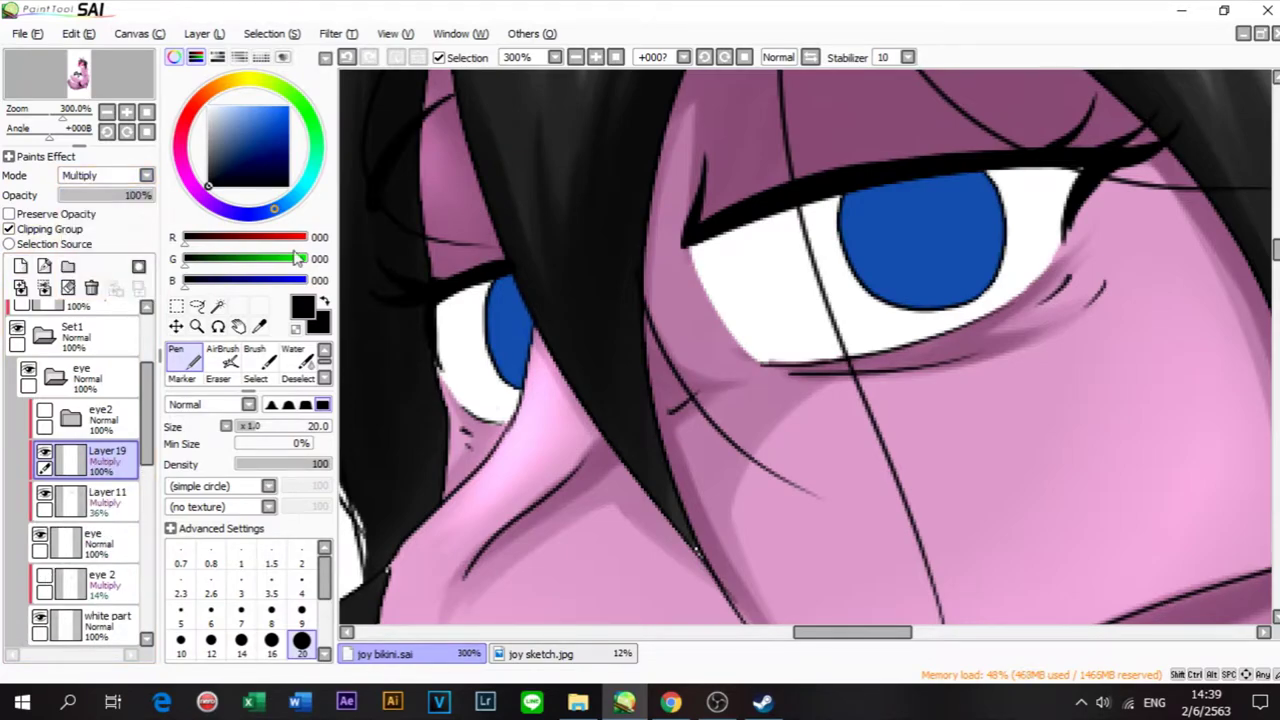
Step: Paint both irises dark blue (RGB 0, 27, 120) with the Pen at size 50
scroll(866, 348, down, 2)
scroll(868, 351, up, 2)
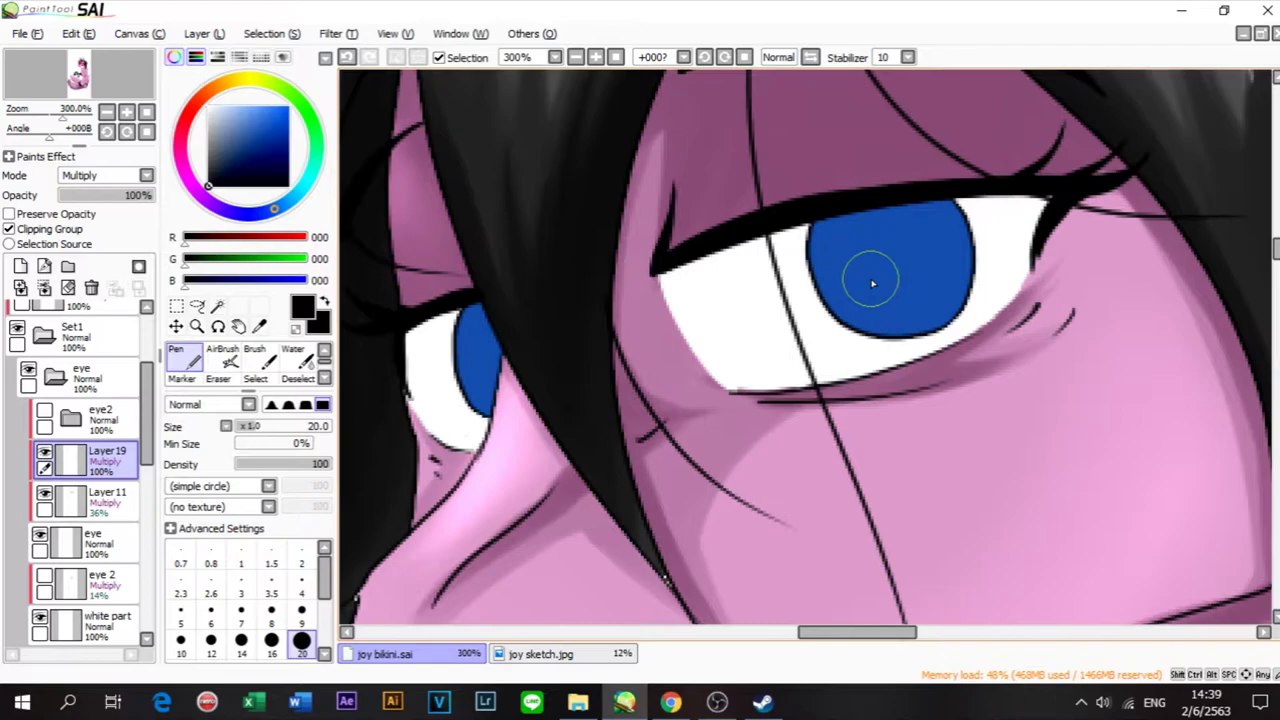
alt+click(872, 283)
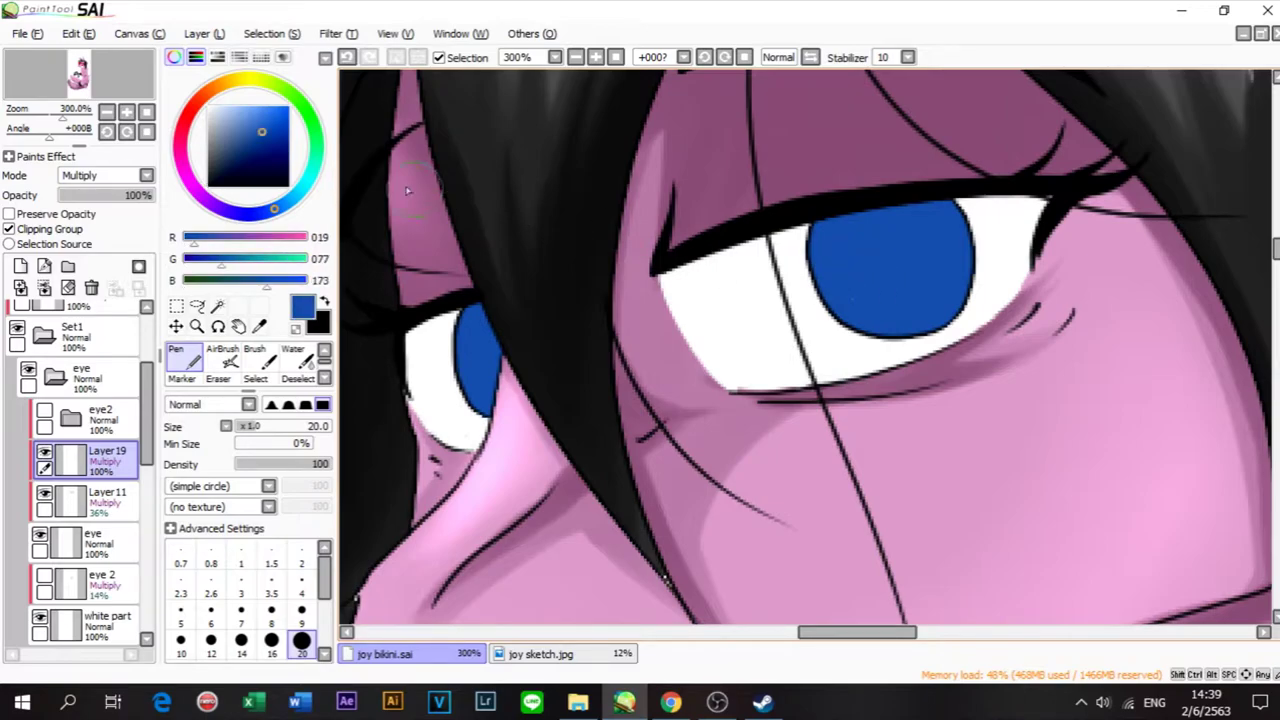
click(266, 147)
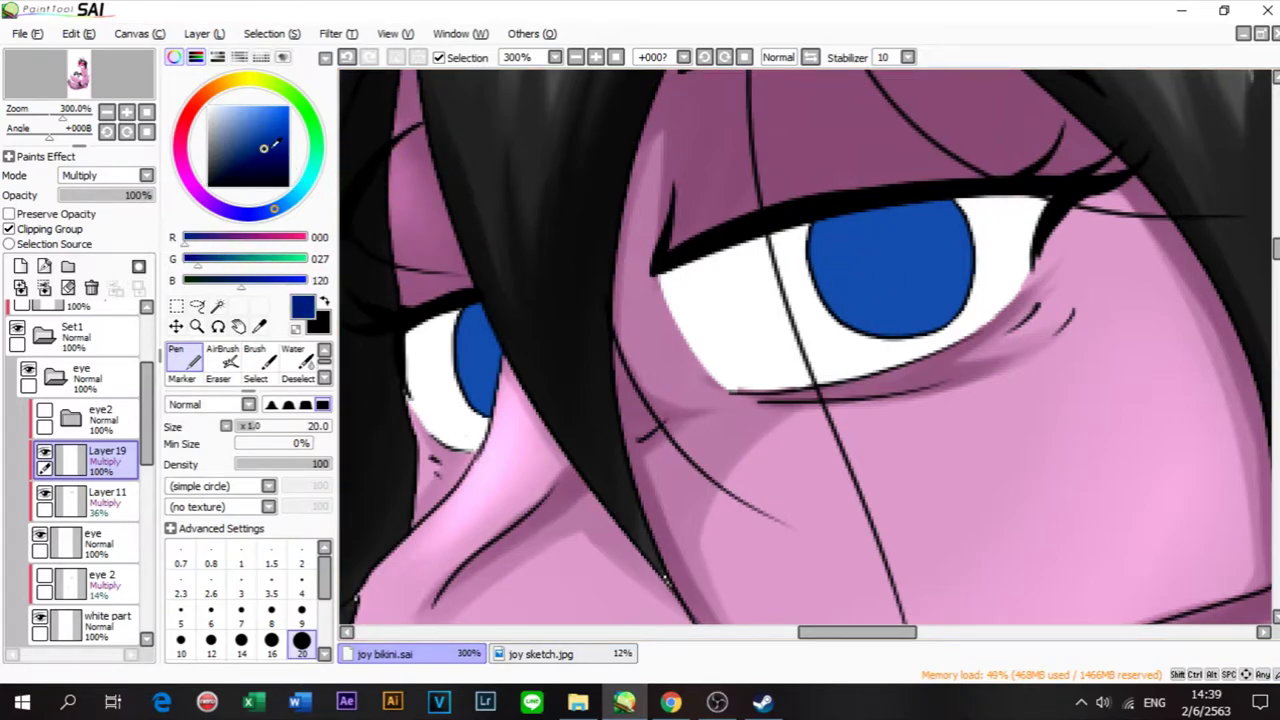
click(324, 653)
click(301, 641)
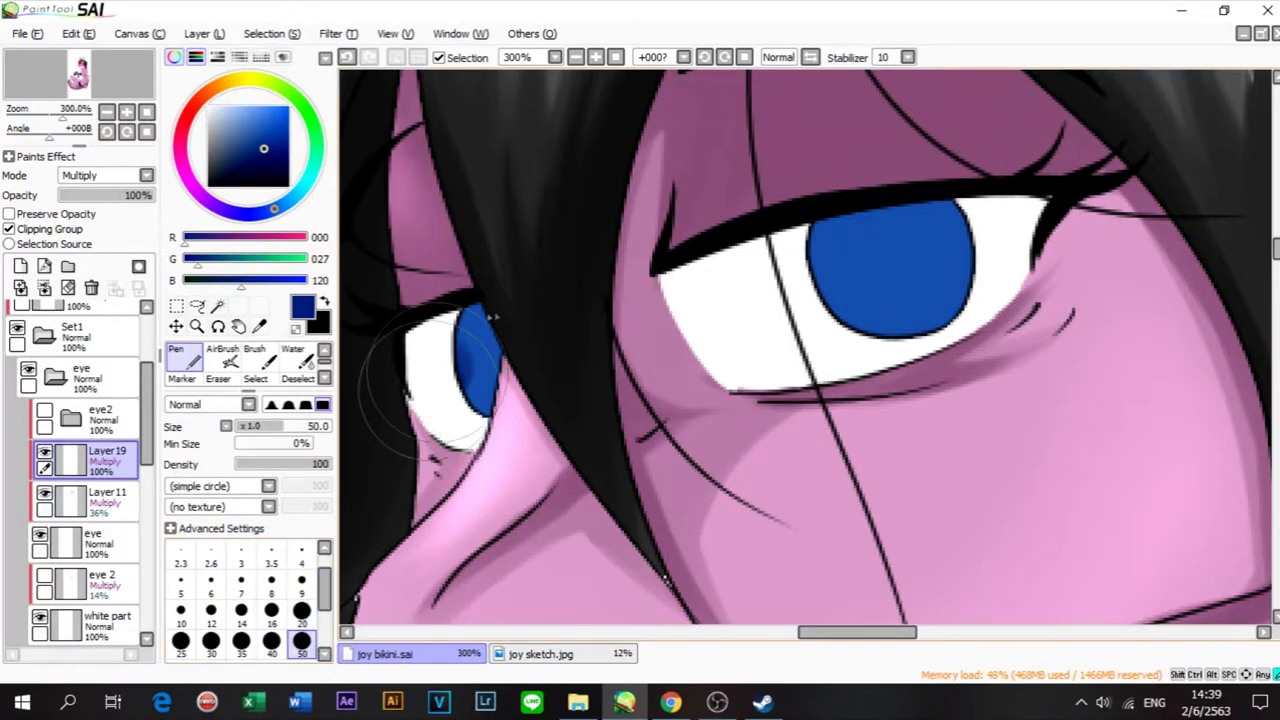
drag(460, 390, 505, 360)
mouse_move(838, 218)
mouse_down()
mouse_move(872, 238)
mouse_move(882, 286)
mouse_move(902, 300)
mouse_up()
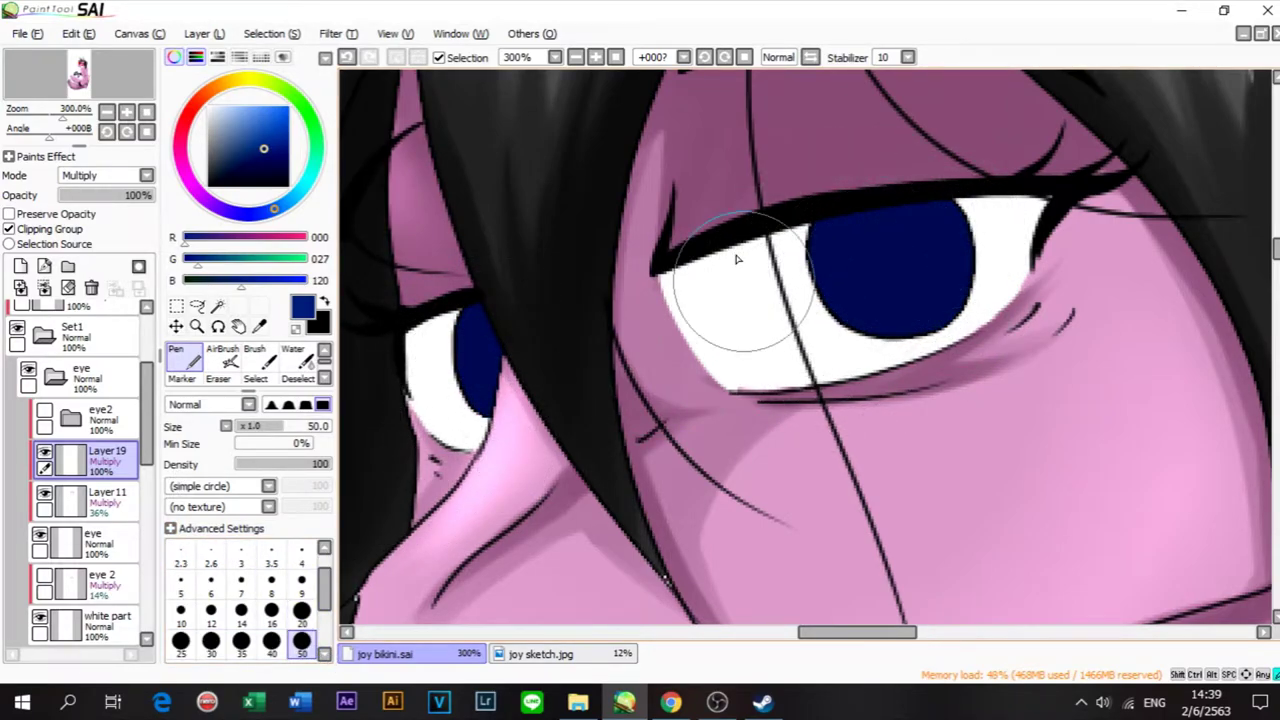
Step: Erase the dark blue from the lower part of both irises along a curved edge, using the Eraser at size 20
click(222, 368)
click(305, 405)
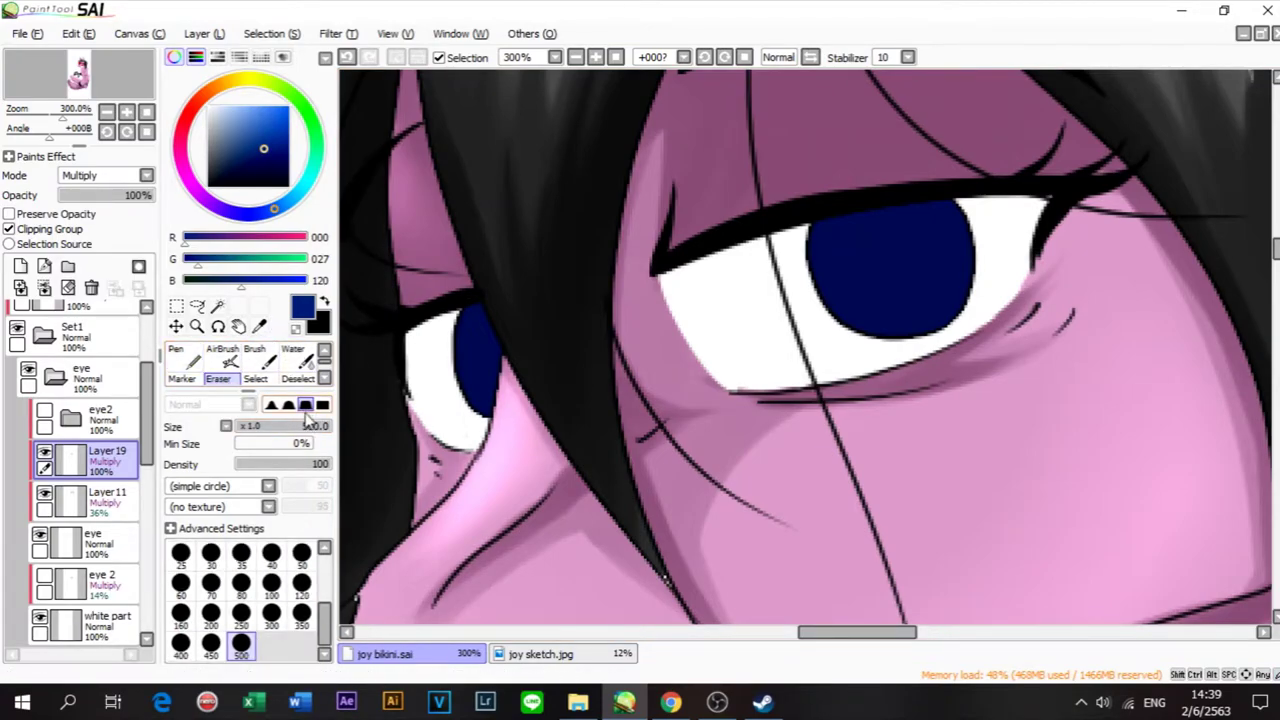
click(325, 549)
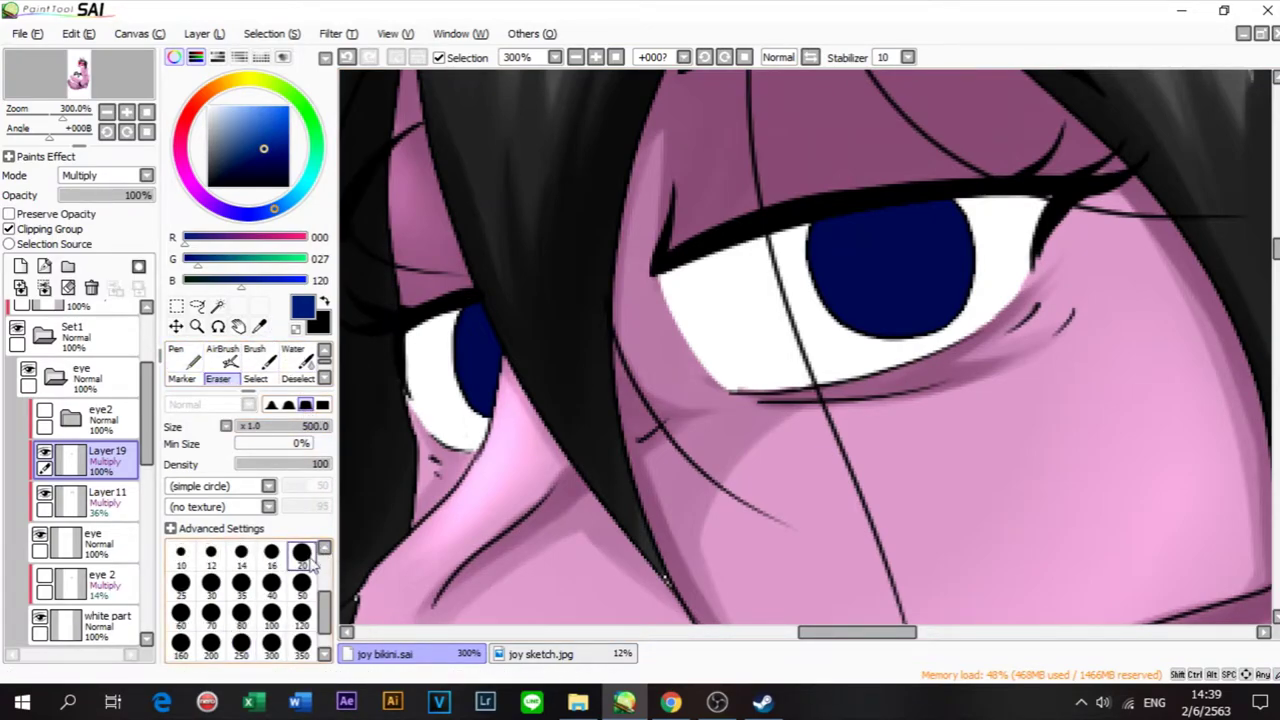
click(302, 556)
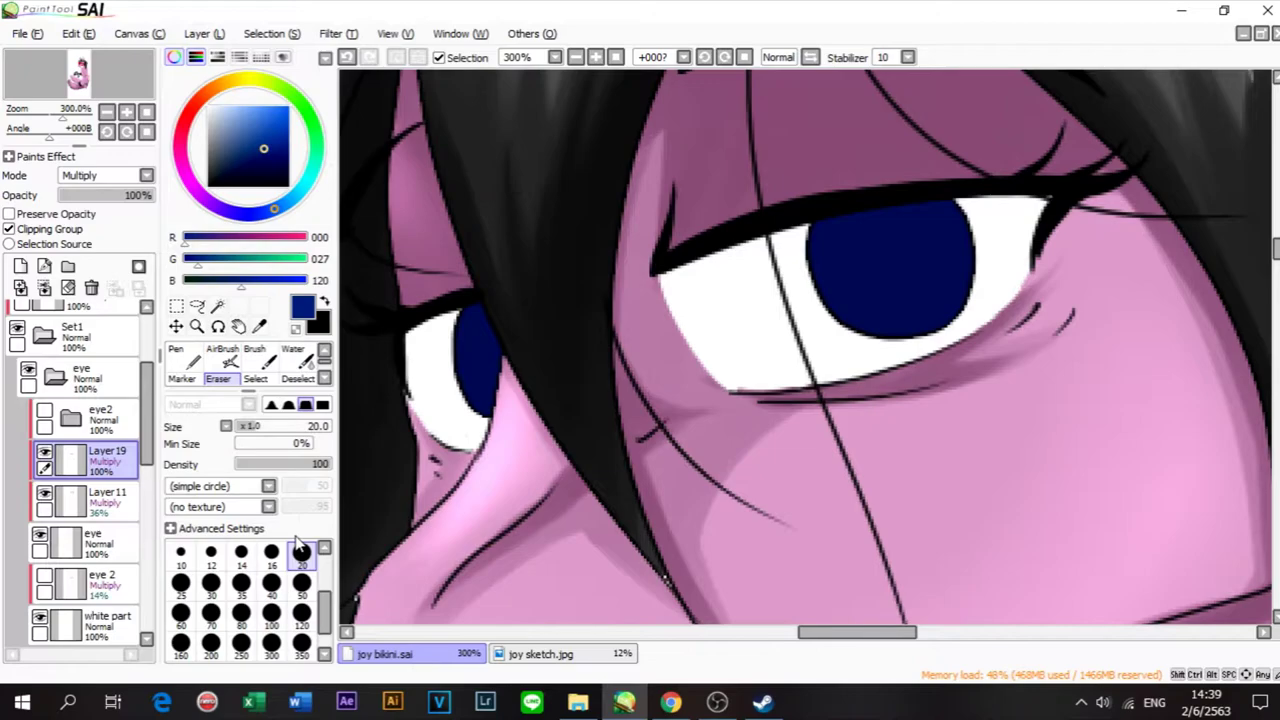
mouse_move(459, 399)
mouse_down()
mouse_move(532, 393)
mouse_move(527, 410)
mouse_move(455, 395)
mouse_move(472, 375)
mouse_move(525, 397)
mouse_move(454, 393)
mouse_move(502, 367)
mouse_move(439, 413)
mouse_move(496, 365)
mouse_move(459, 415)
mouse_move(492, 406)
mouse_up()
key(ctrl+z)
key(ctrl+z)
key(ctrl+z)
mouse_move(815, 300)
mouse_down()
mouse_move(895, 272)
mouse_move(975, 290)
mouse_up()
key(ctrl+z)
mouse_move(824, 319)
mouse_down()
mouse_move(919, 303)
mouse_move(902, 285)
mouse_move(923, 300)
mouse_move(903, 338)
mouse_move(831, 311)
mouse_move(832, 330)
mouse_move(829, 311)
mouse_move(806, 331)
mouse_up()
key(ctrl+z)
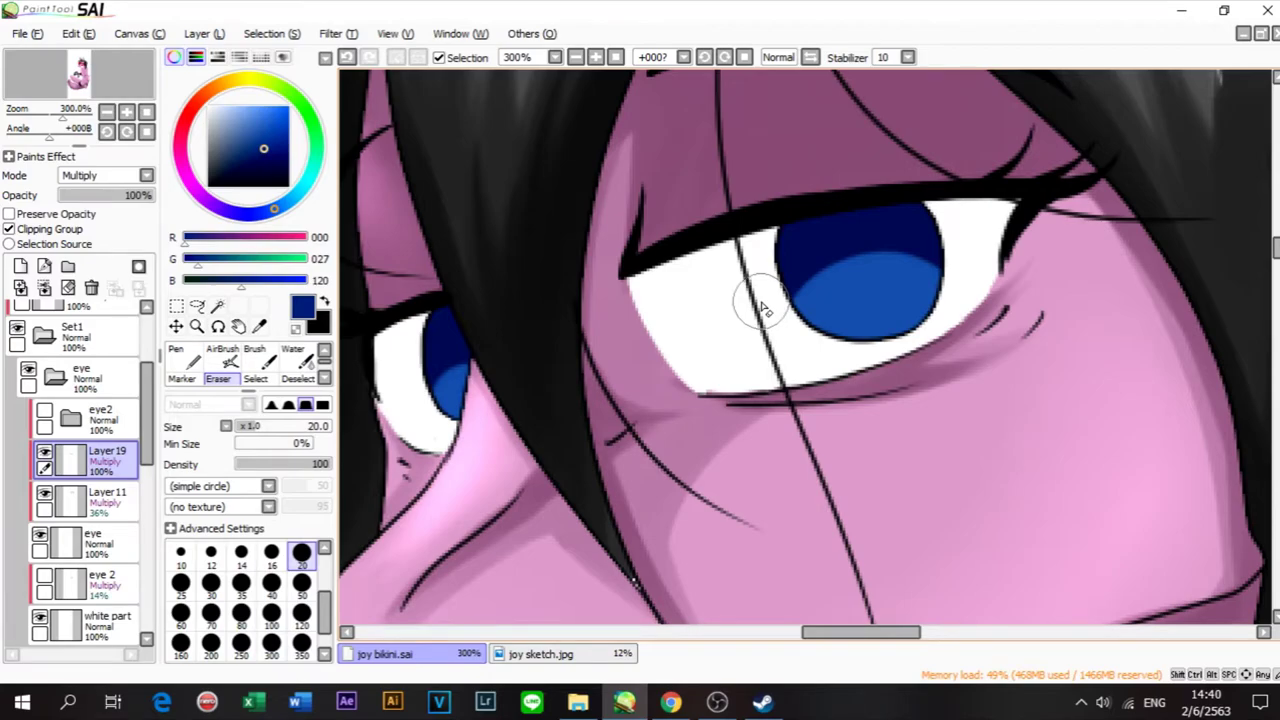
Step: Pick the lighter iris blue (RGB 19, 77, 173) for the Pen and set the iris shading layer's blending mode to Normal
alt+click(862, 283)
click(180, 358)
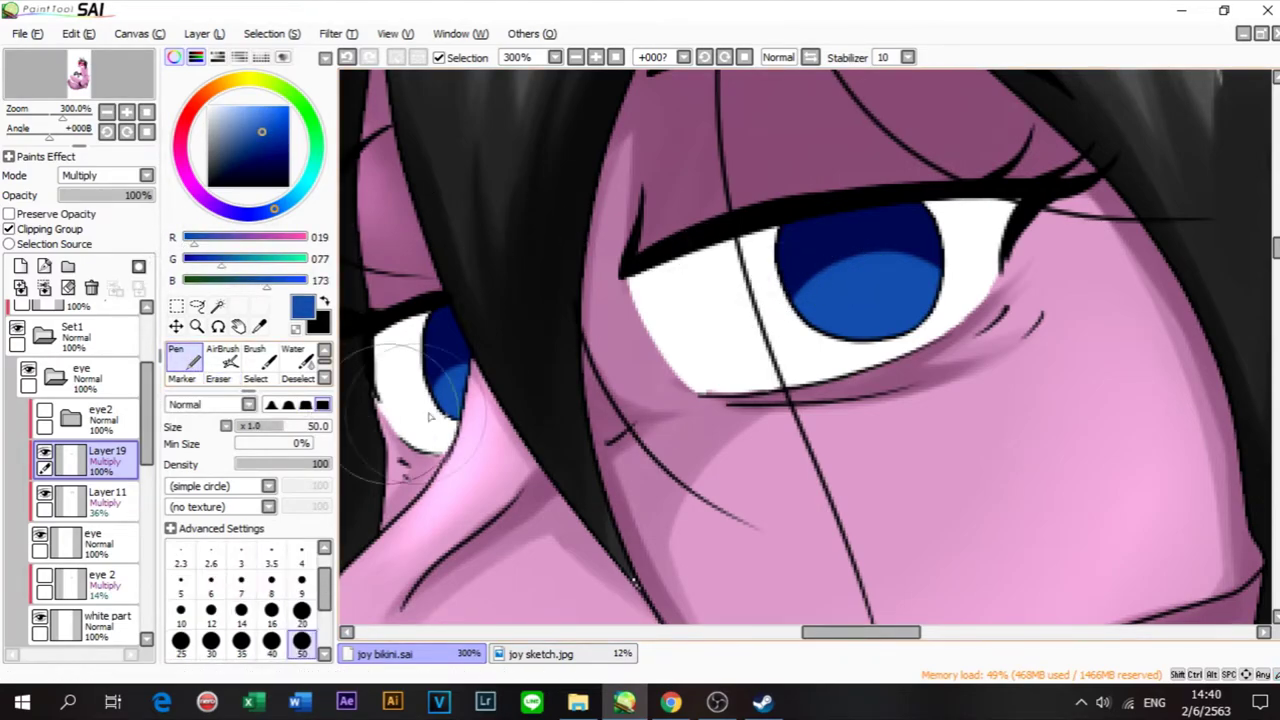
scroll(458, 397, up, 1)
click(140, 176)
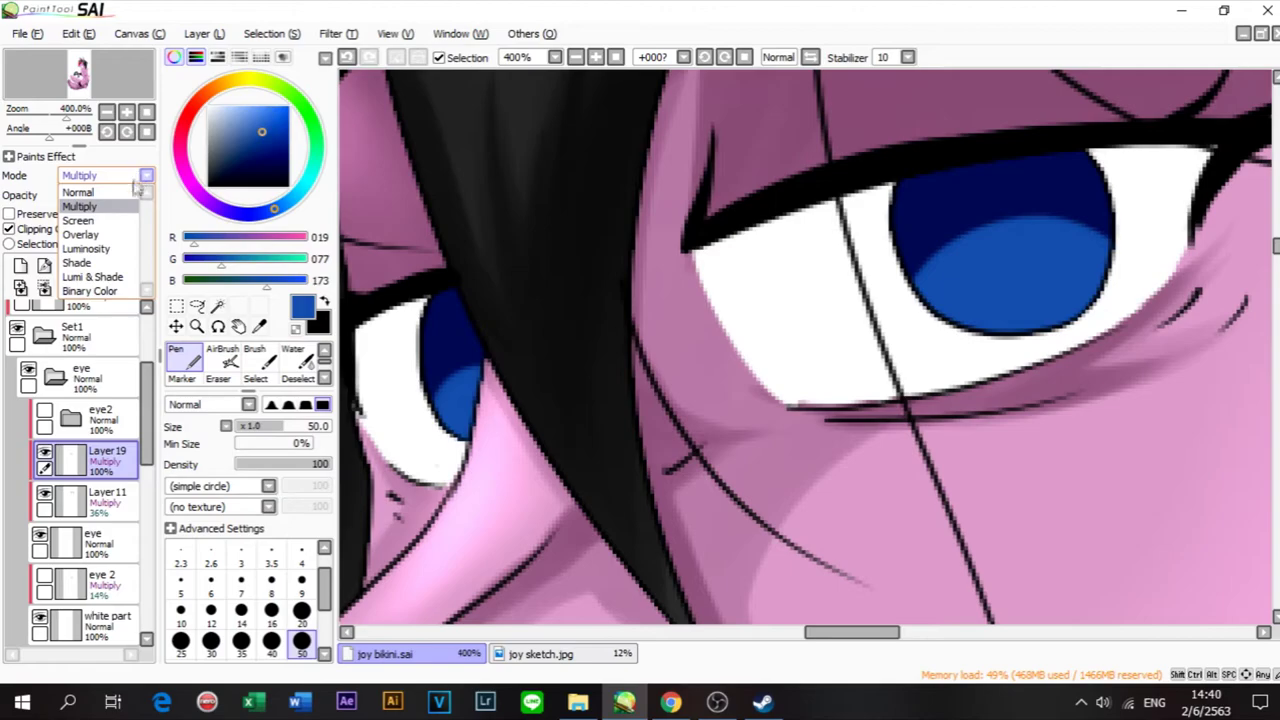
click(128, 198)
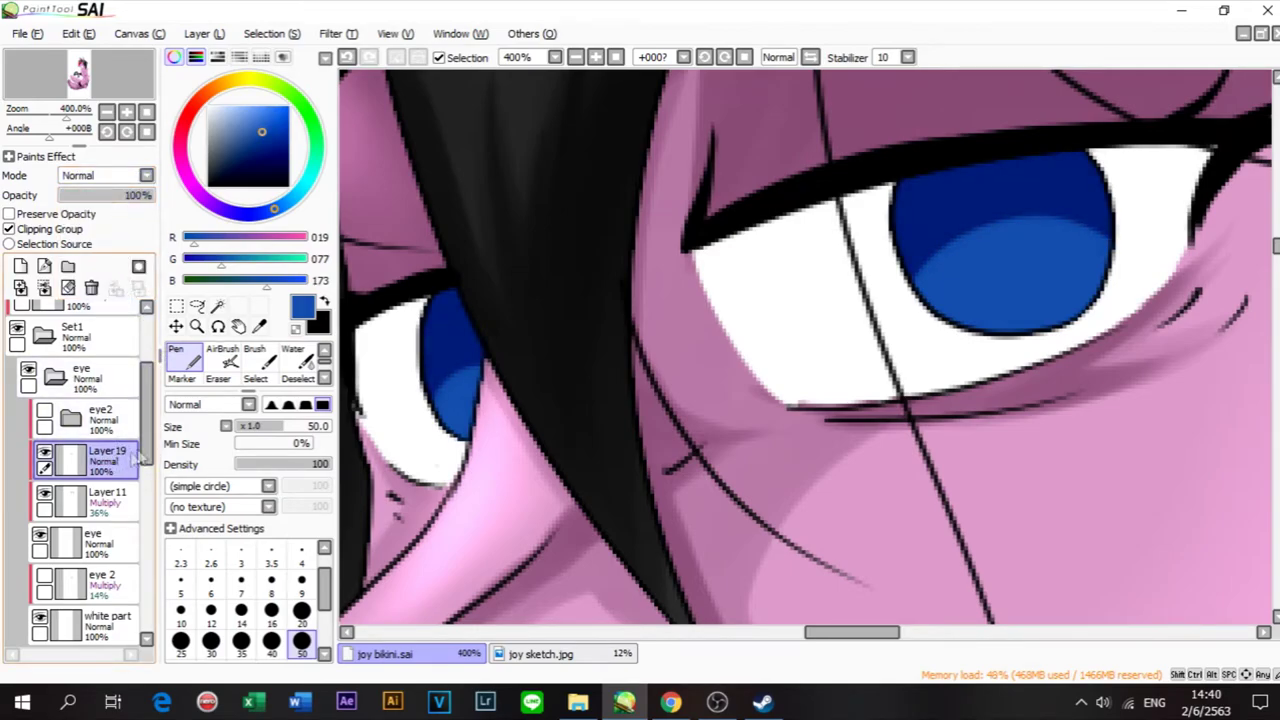
Step: Paint a dark blue pupil (RGB 0, 27, 120) into the lighter area of each iris with the Pen at size 9
click(301, 610)
mouse_move(466, 349)
mouse_down()
mouse_move(452, 380)
mouse_move(470, 400)
mouse_up()
click(301, 590)
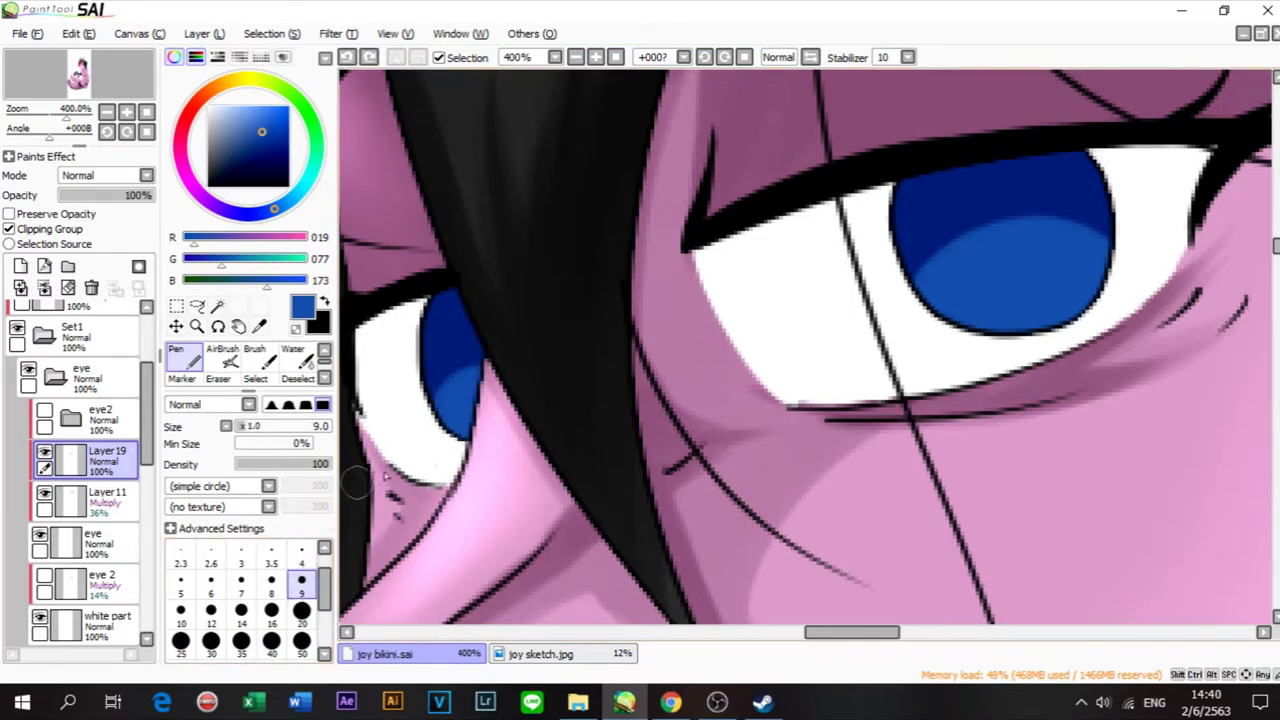
drag(472, 377, 475, 397)
key(ctrl+z)
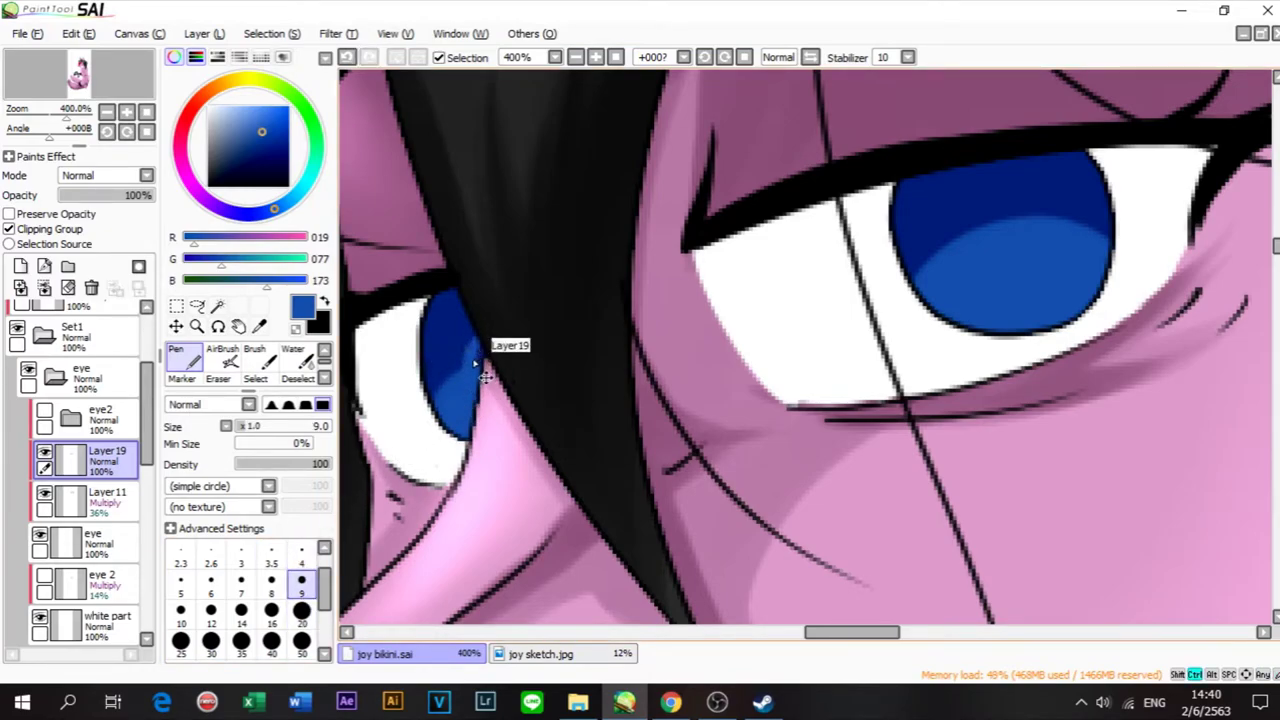
alt+click(431, 329)
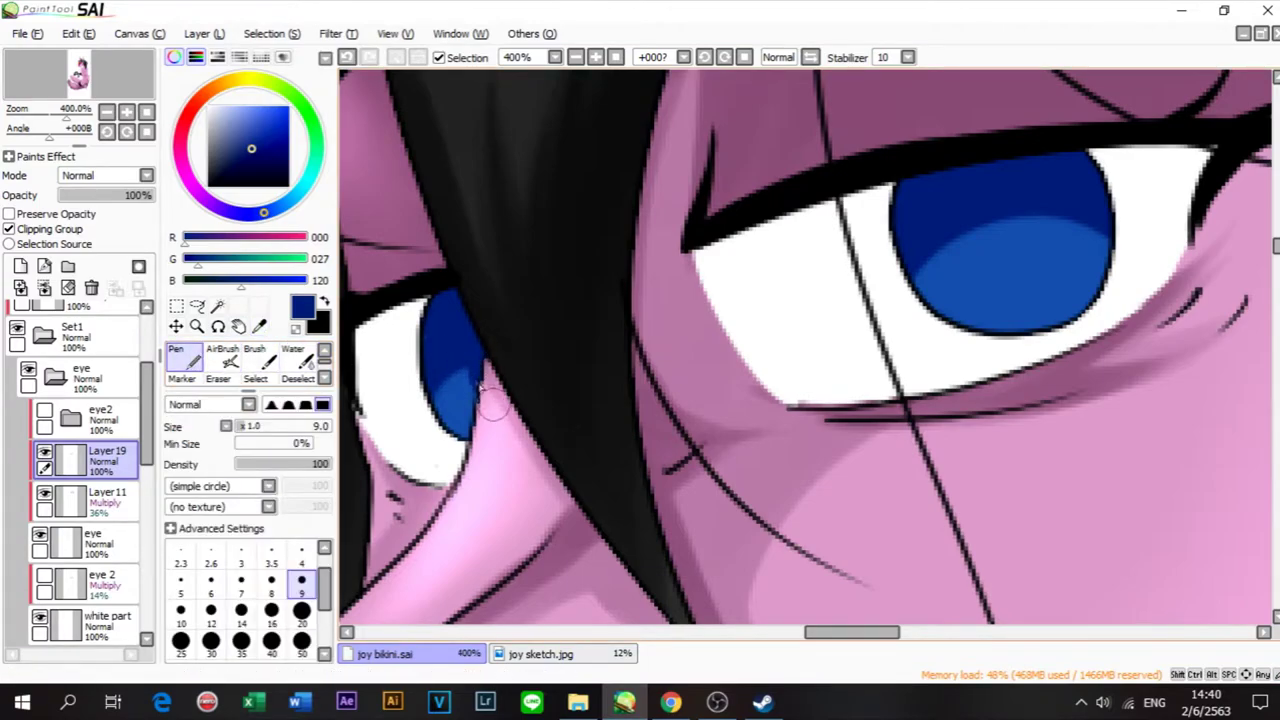
mouse_move(971, 233)
mouse_down()
mouse_move(1019, 268)
mouse_move(1057, 219)
mouse_move(994, 215)
mouse_move(1034, 207)
mouse_move(1014, 250)
mouse_up()
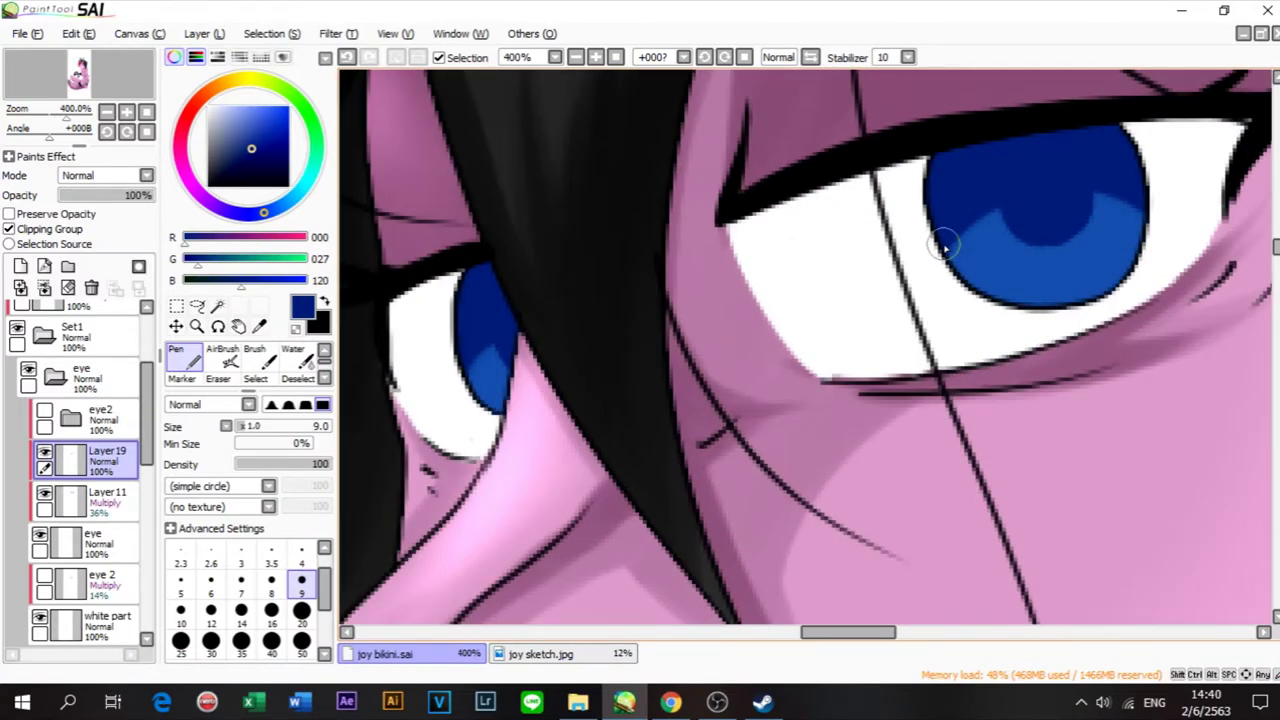
Step: Erase a thin light arc around the top of each pupil with the Eraser at size 6
click(218, 378)
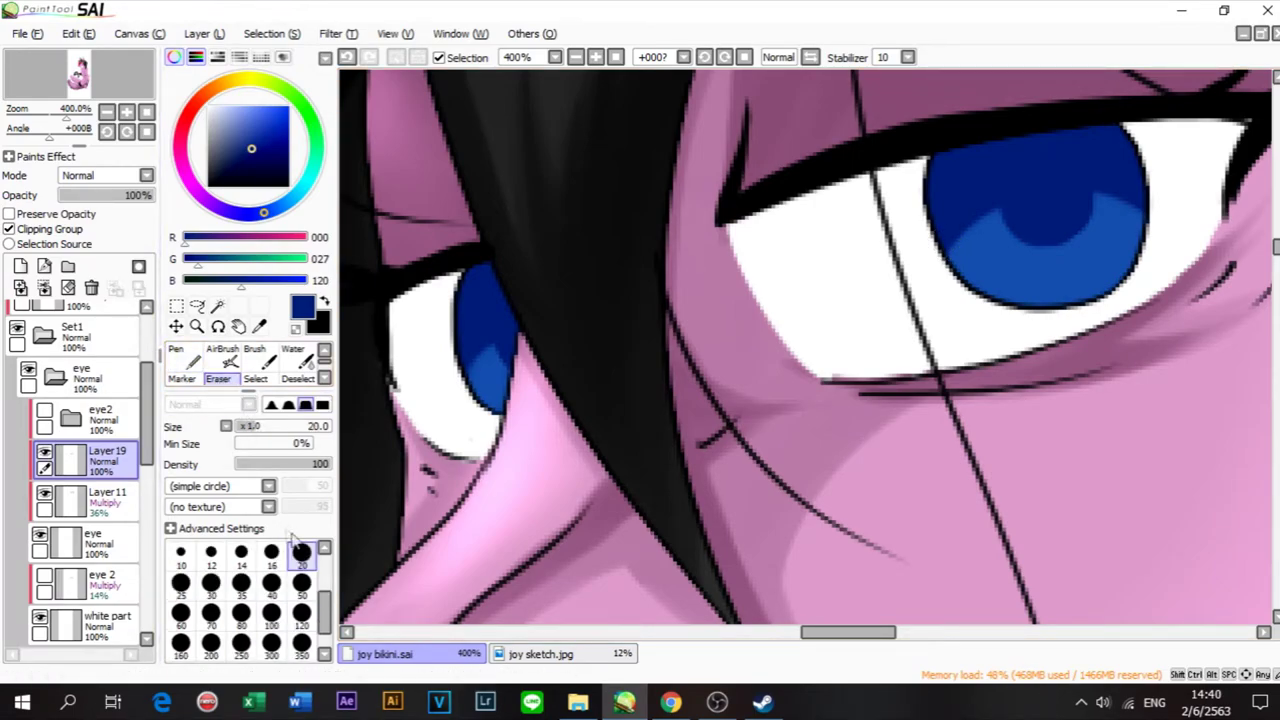
click(211, 557)
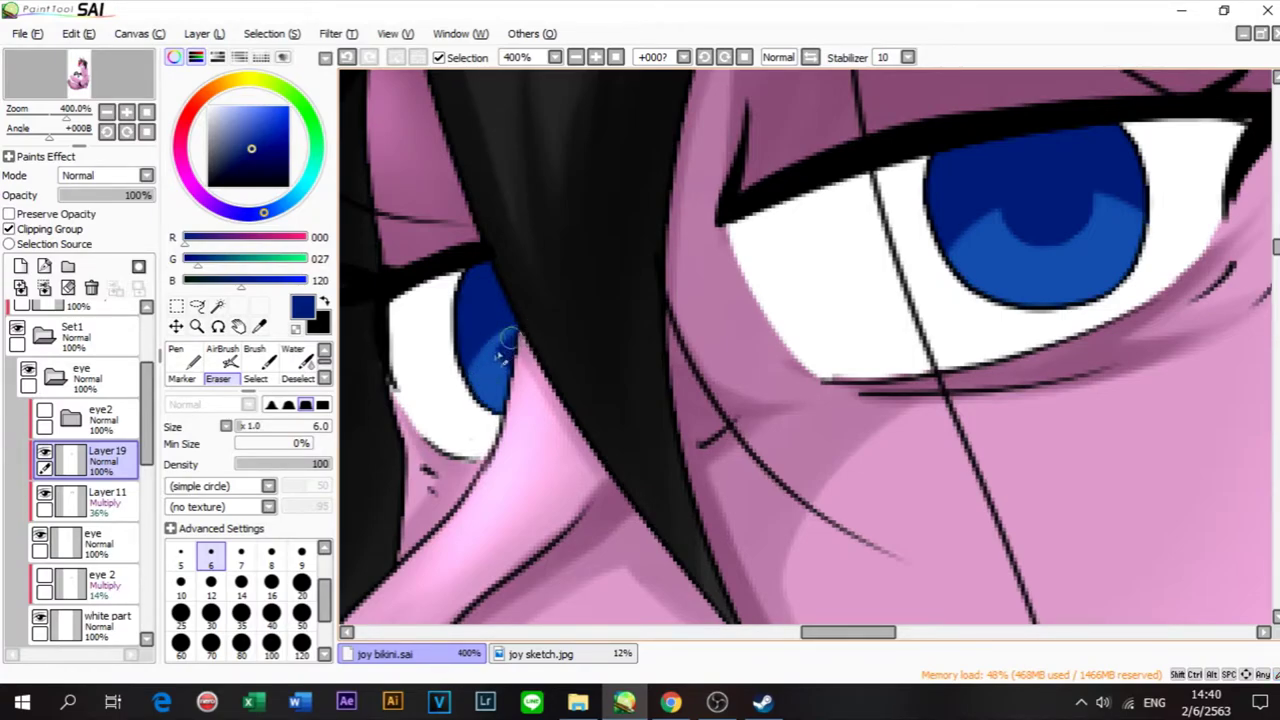
key(ctrl+z)
drag(476, 380, 532, 330)
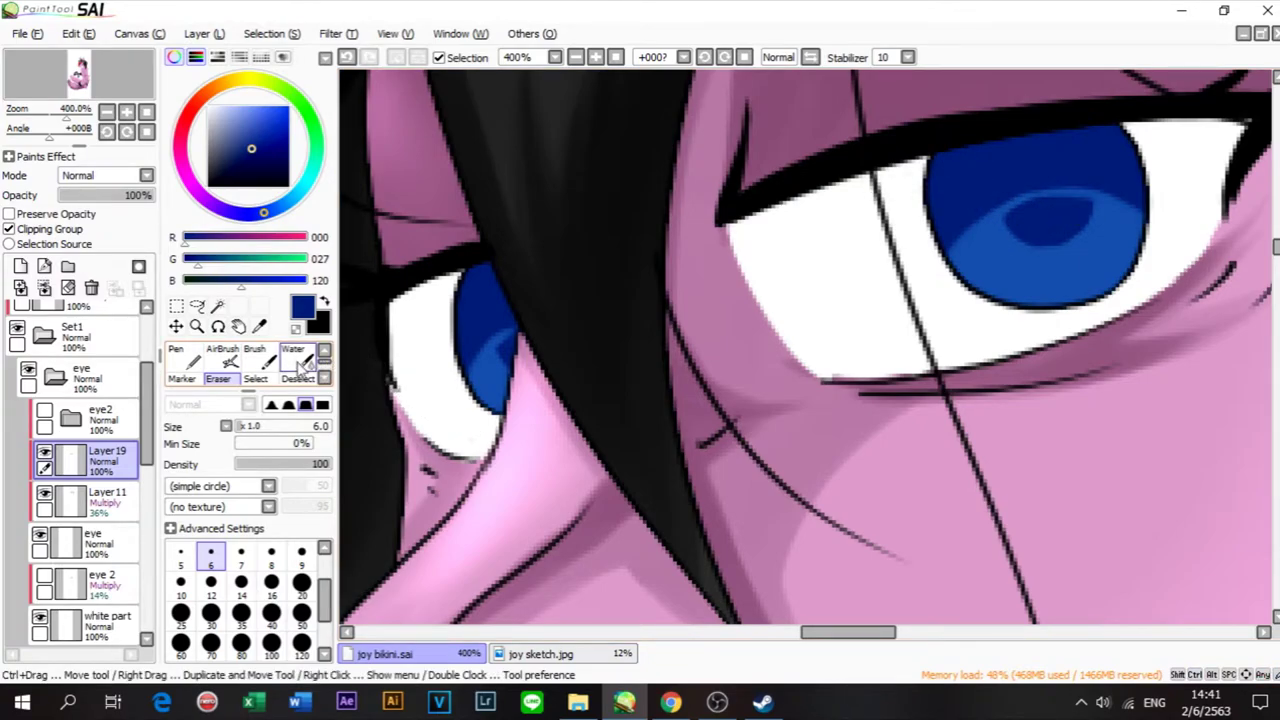
Step: Darken the lower rim of both irises around the light ring with the dark blue Brush at size 9
click(266, 352)
click(261, 328)
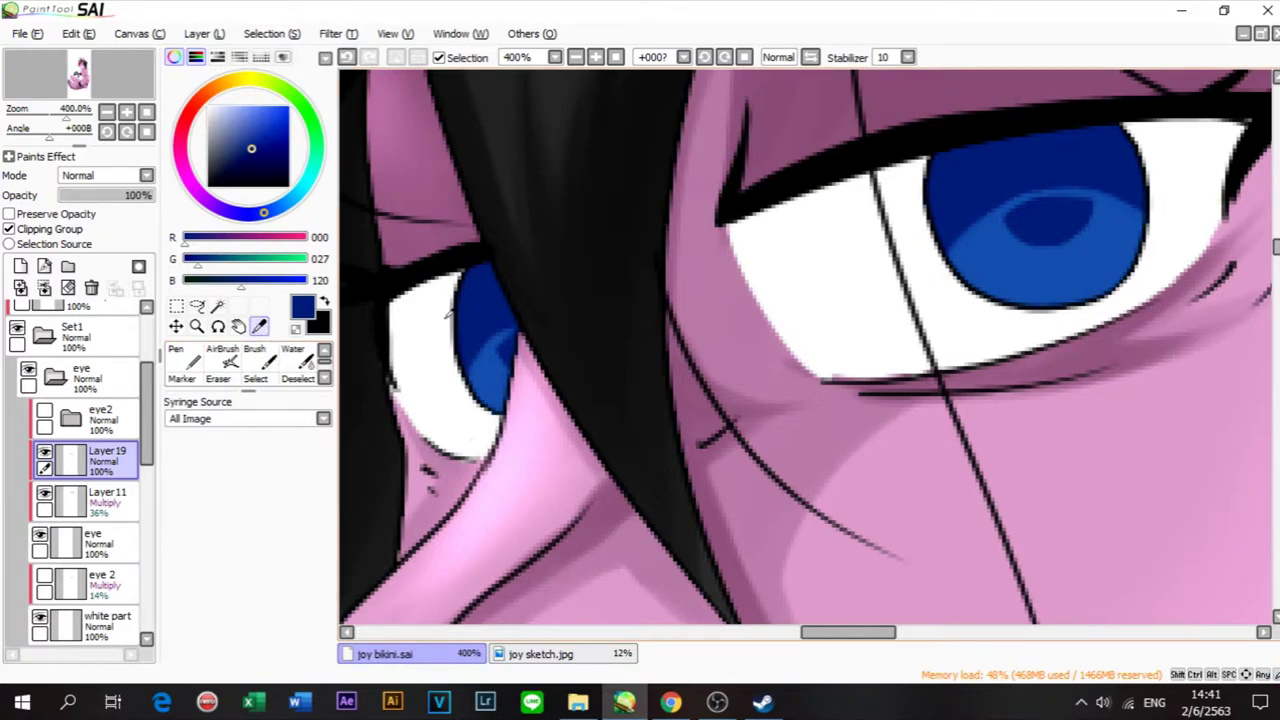
click(266, 357)
mouse_move(472, 343)
mouse_down()
mouse_move(507, 397)
mouse_move(484, 370)
mouse_move(512, 391)
mouse_up()
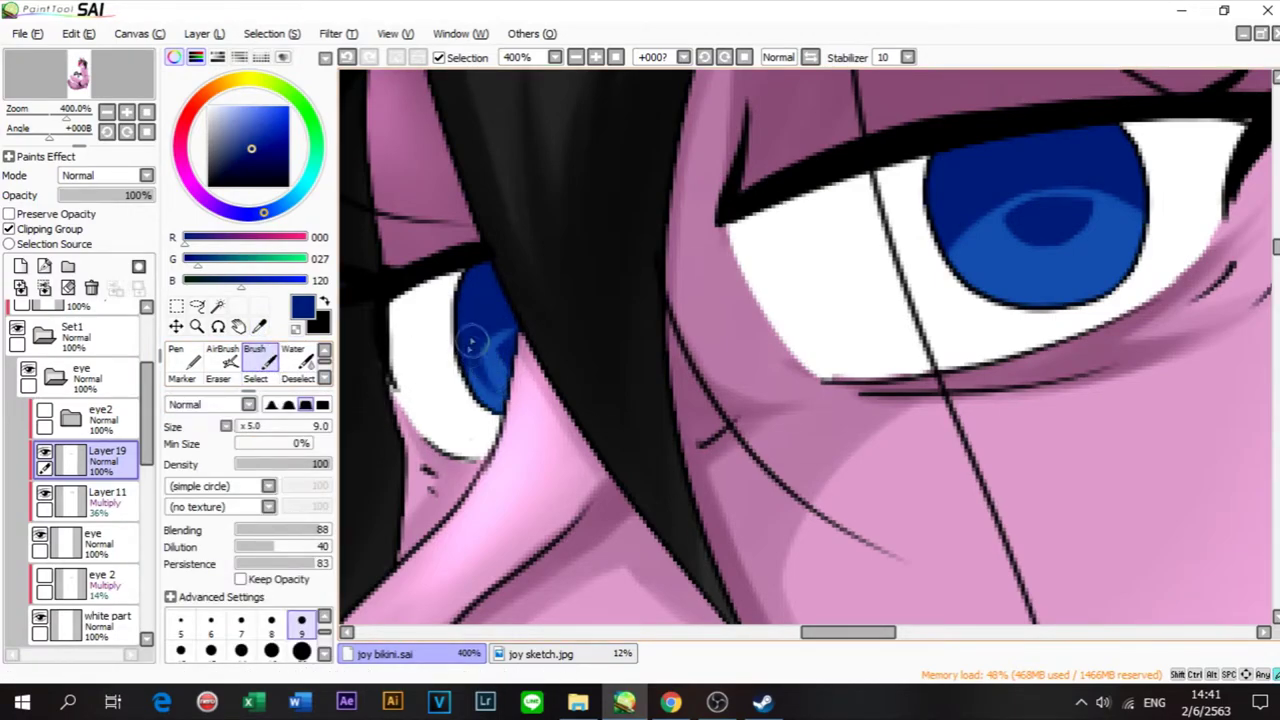
mouse_move(990, 273)
mouse_down()
mouse_move(1030, 270)
mouse_move(986, 249)
mouse_move(960, 262)
mouse_move(1110, 234)
mouse_up()
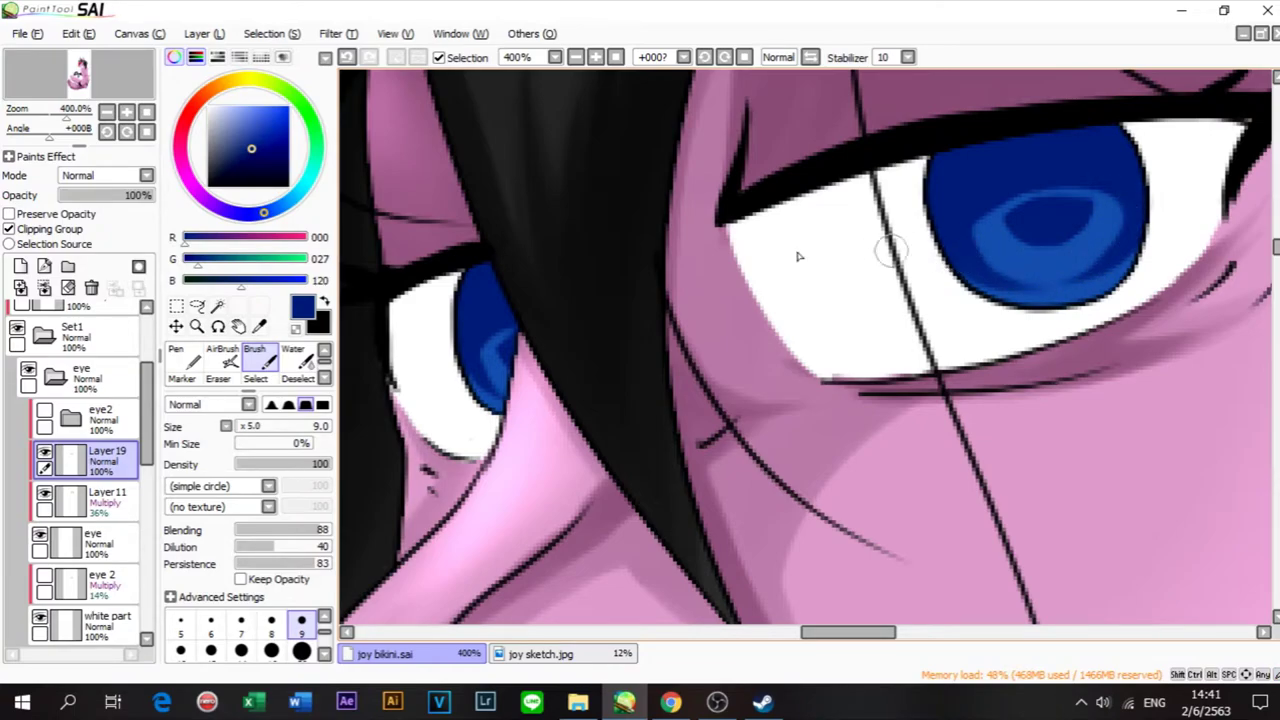
Step: Add another layer above the iris shading layer and set its blending mode to Multiply
scroll(657, 255, down, 4)
scroll(651, 268, up, 2)
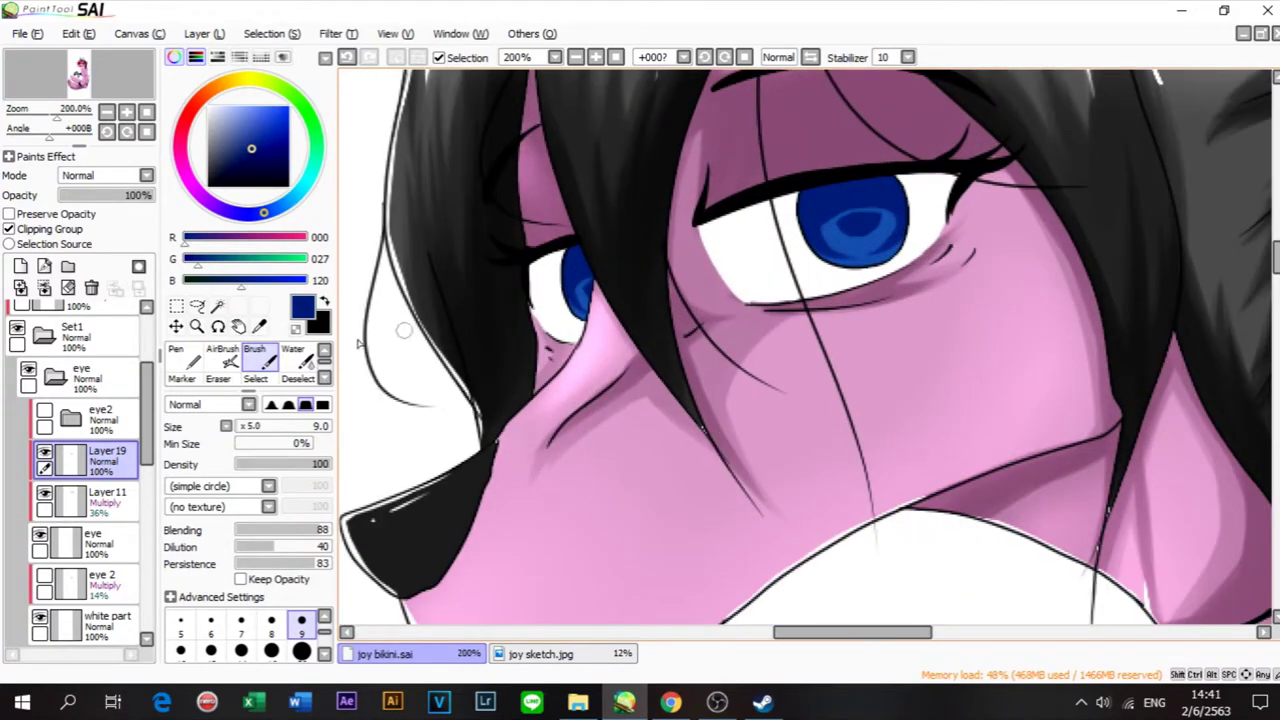
click(20, 265)
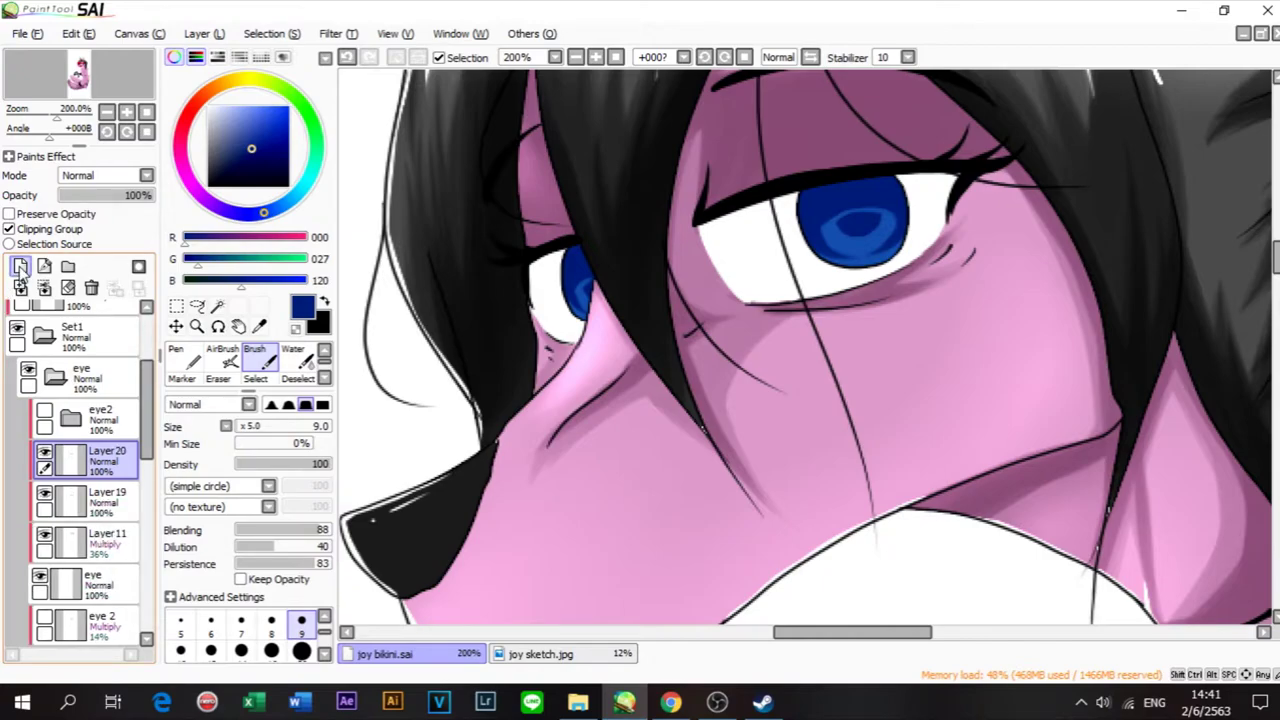
click(99, 176)
click(99, 207)
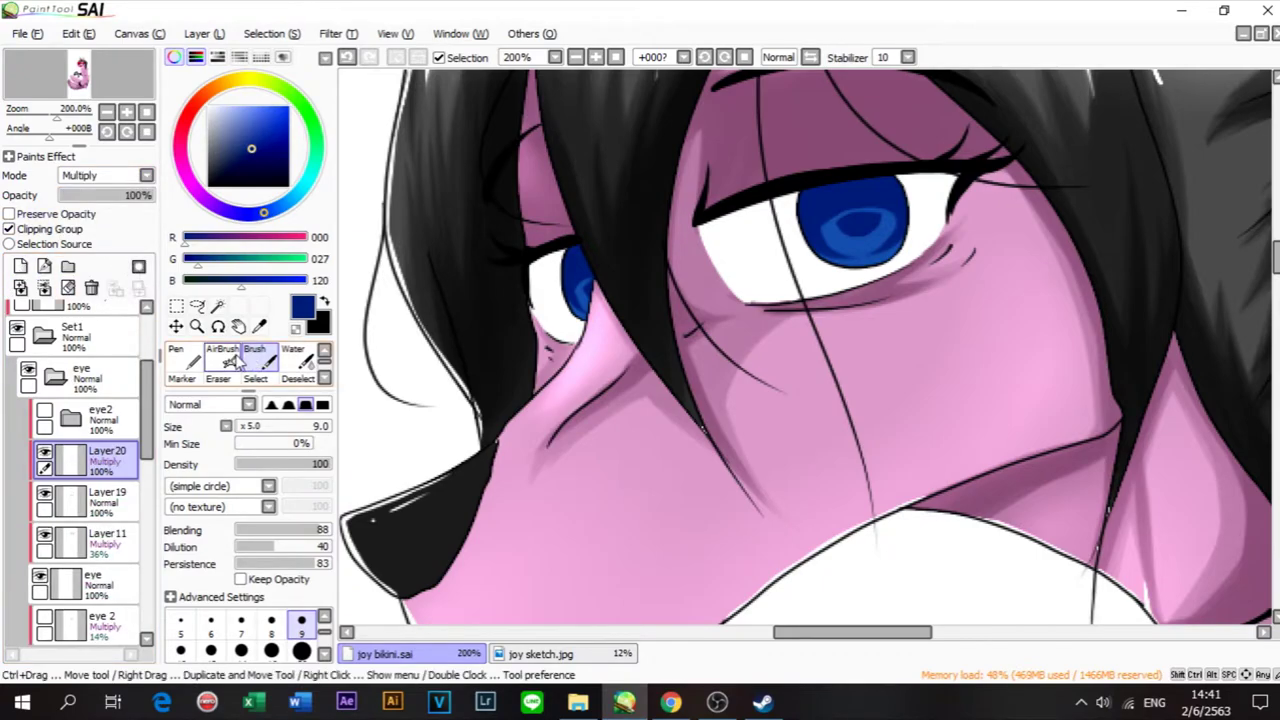
Step: Shade the upper part of the far eye's iris in dark blue with the AirBrush at size 20 and density 33
click(222, 355)
scroll(649, 300, up, 2)
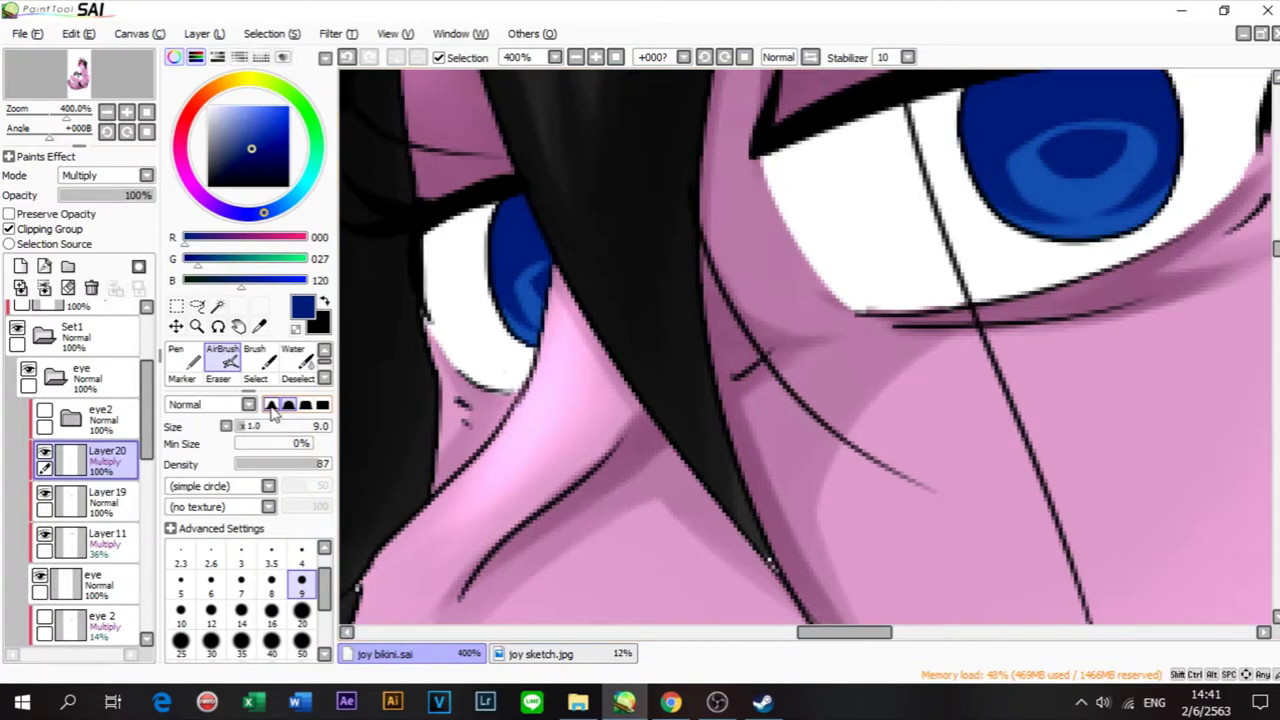
click(268, 465)
click(301, 650)
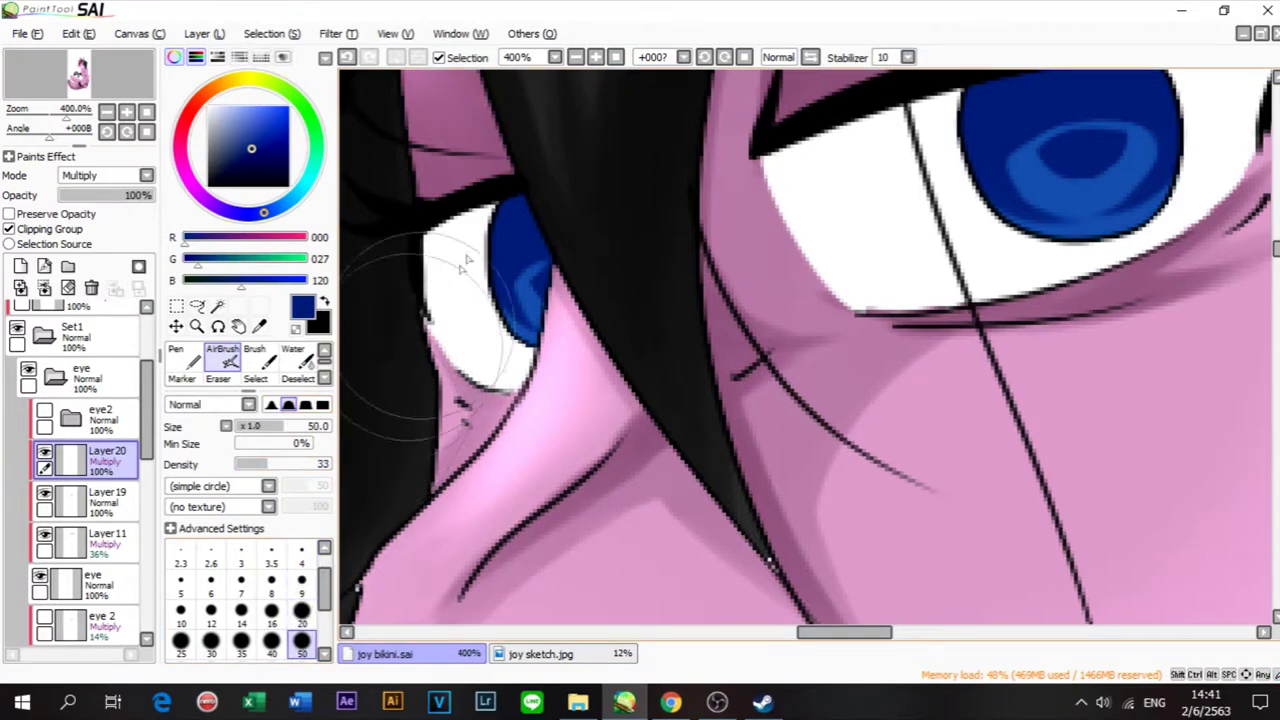
click(301, 610)
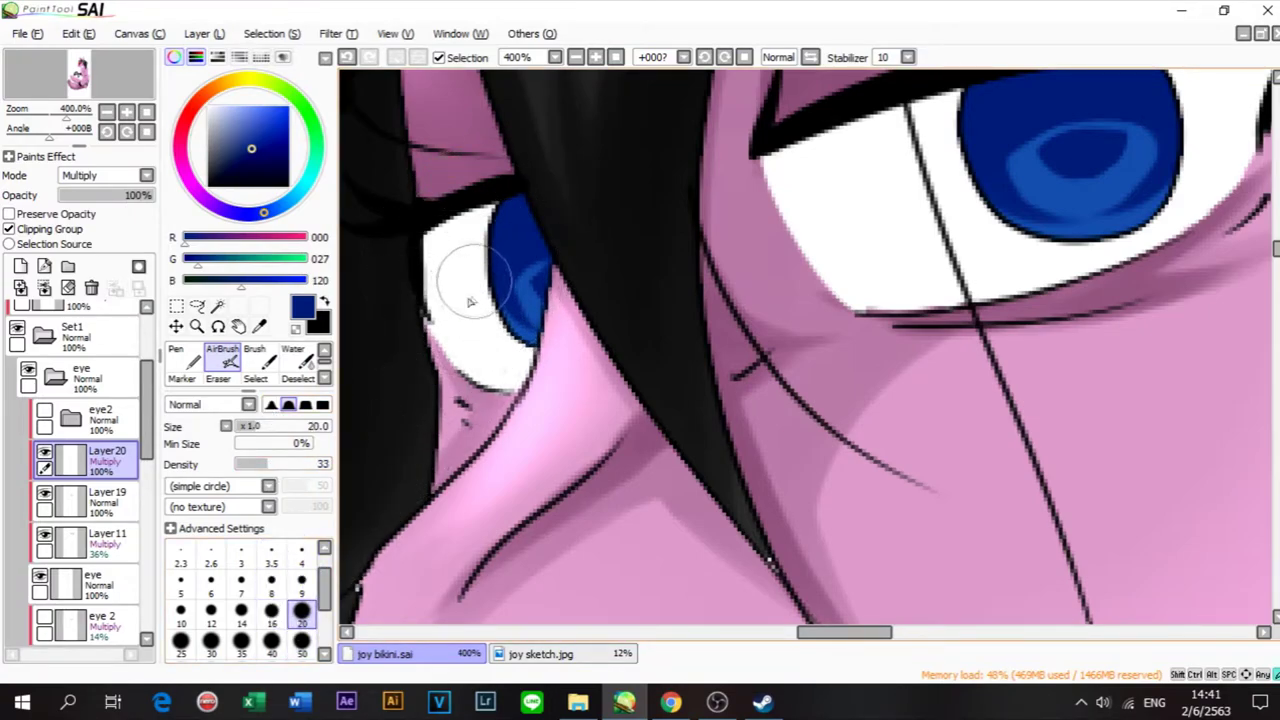
mouse_move(487, 271)
mouse_down()
mouse_move(550, 190)
mouse_move(538, 184)
mouse_move(464, 285)
mouse_move(531, 187)
mouse_move(466, 253)
mouse_move(472, 272)
mouse_move(558, 206)
mouse_move(470, 273)
mouse_move(486, 237)
mouse_up()
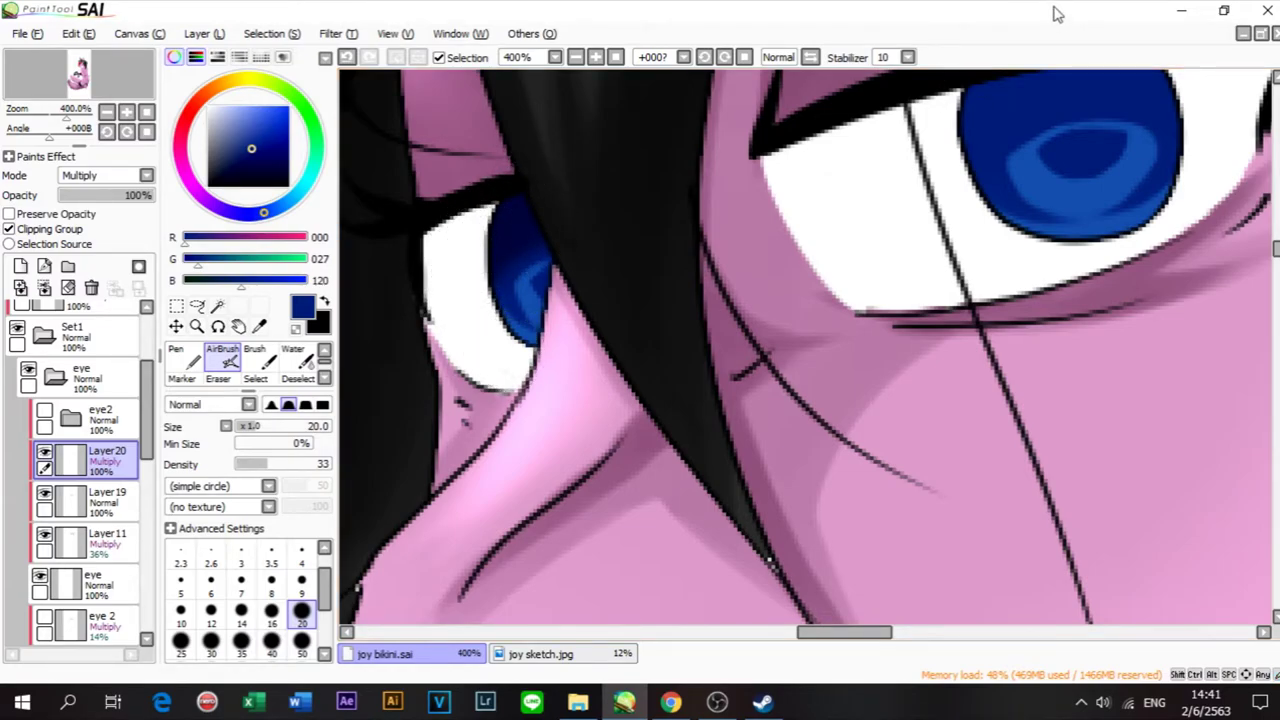
Step: Shade the upper part of the near eye's iris in dark blue with the AirBrush at size 20 and the softest edge shape
click(271, 405)
drag(1031, 175, 993, 187)
mouse_move(957, 130)
mouse_down()
mouse_move(1010, 100)
mouse_move(880, 185)
mouse_move(918, 200)
mouse_up()
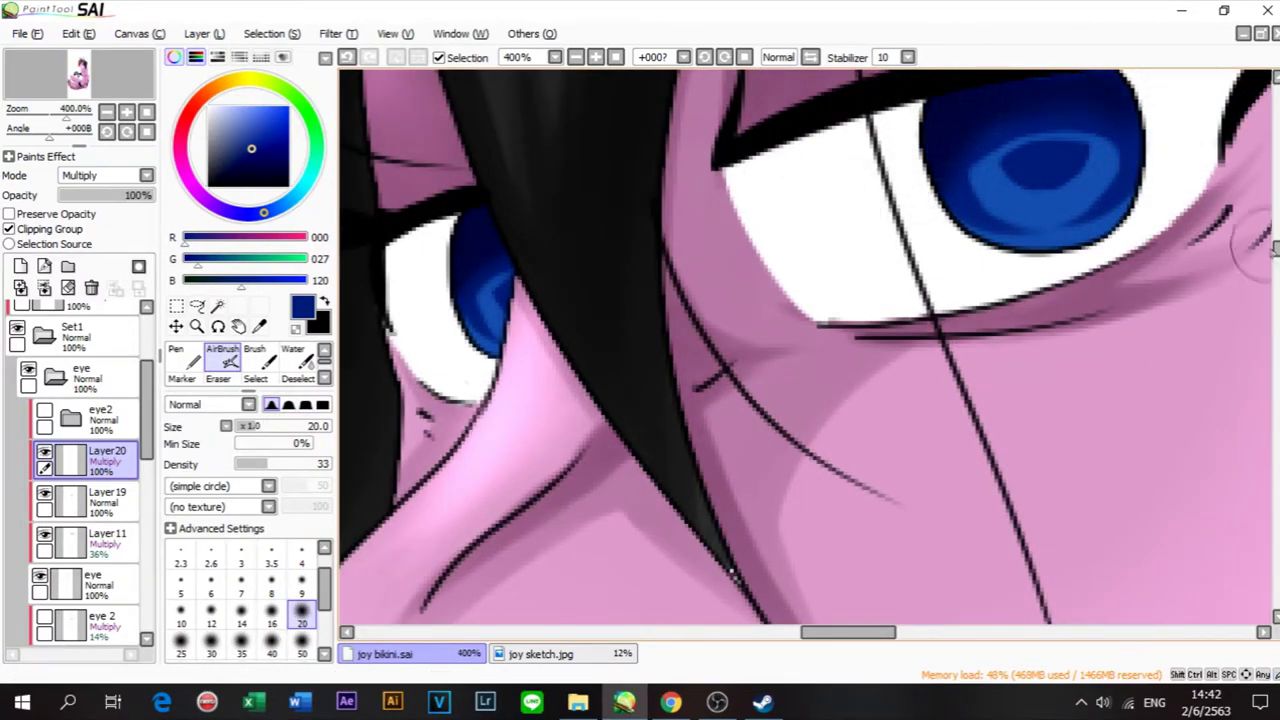
scroll(910, 230, up, 3)
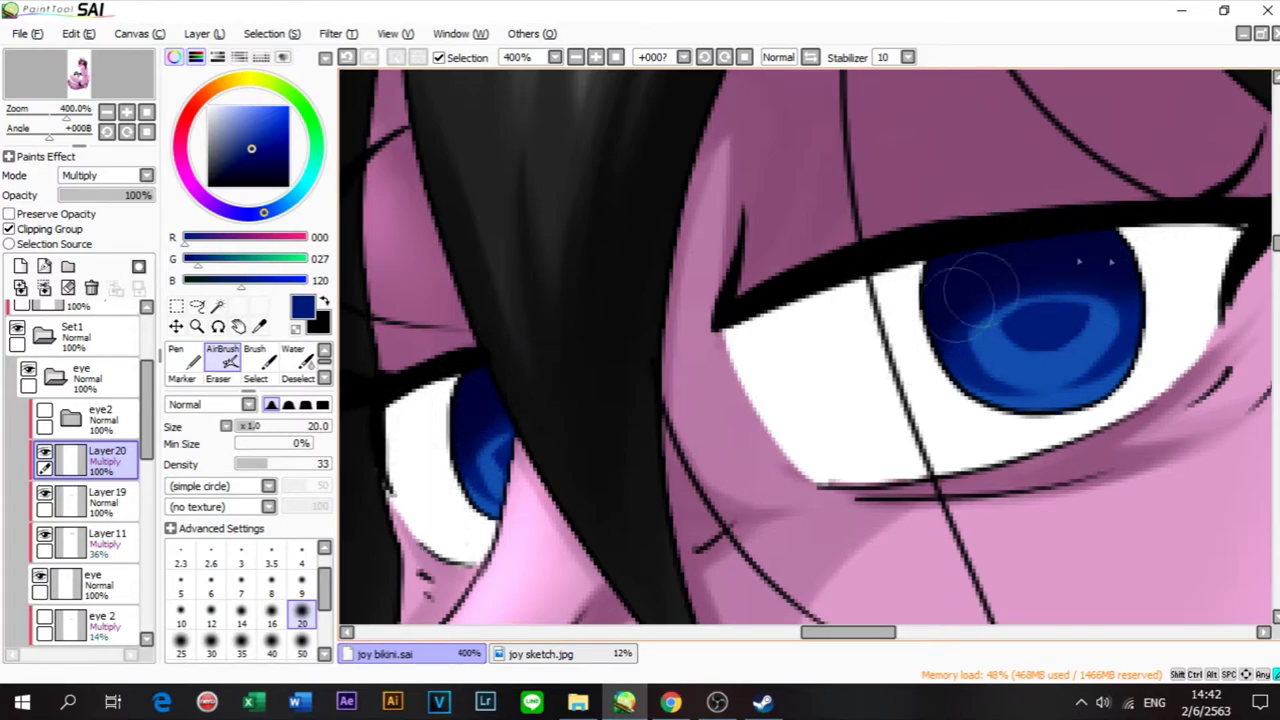
mouse_move(960, 290)
mouse_down()
mouse_move(1009, 300)
mouse_move(977, 300)
mouse_up()
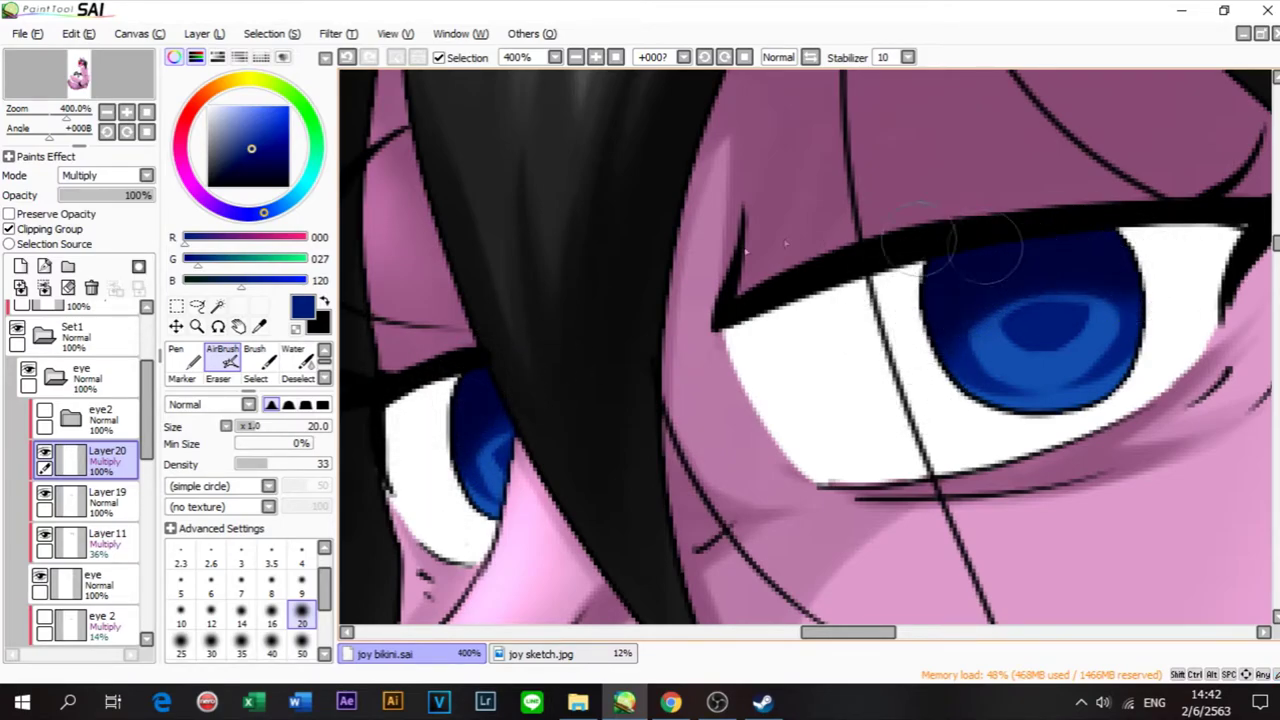
Step: Add a layer above the Multiply iris shading and set the Brush to pale grey-blue (RGB 151, 162, 198) at size 20
click(270, 360)
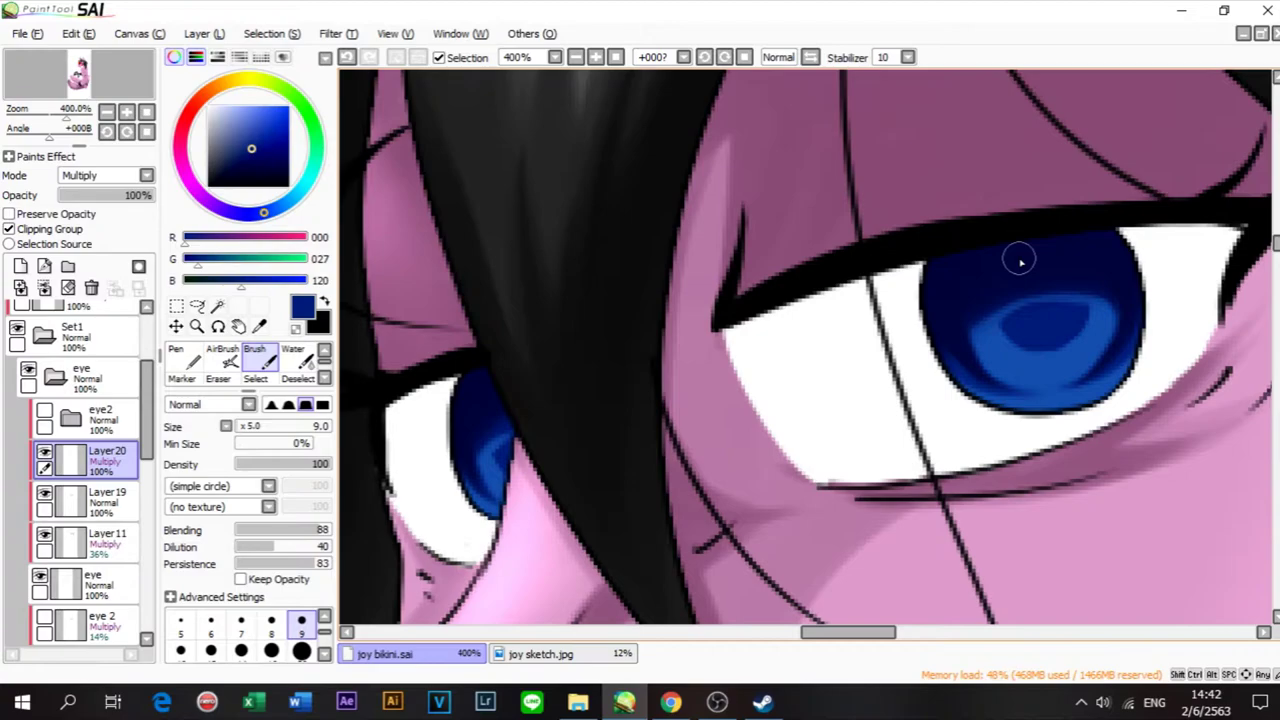
scroll(1020, 262, down, 2)
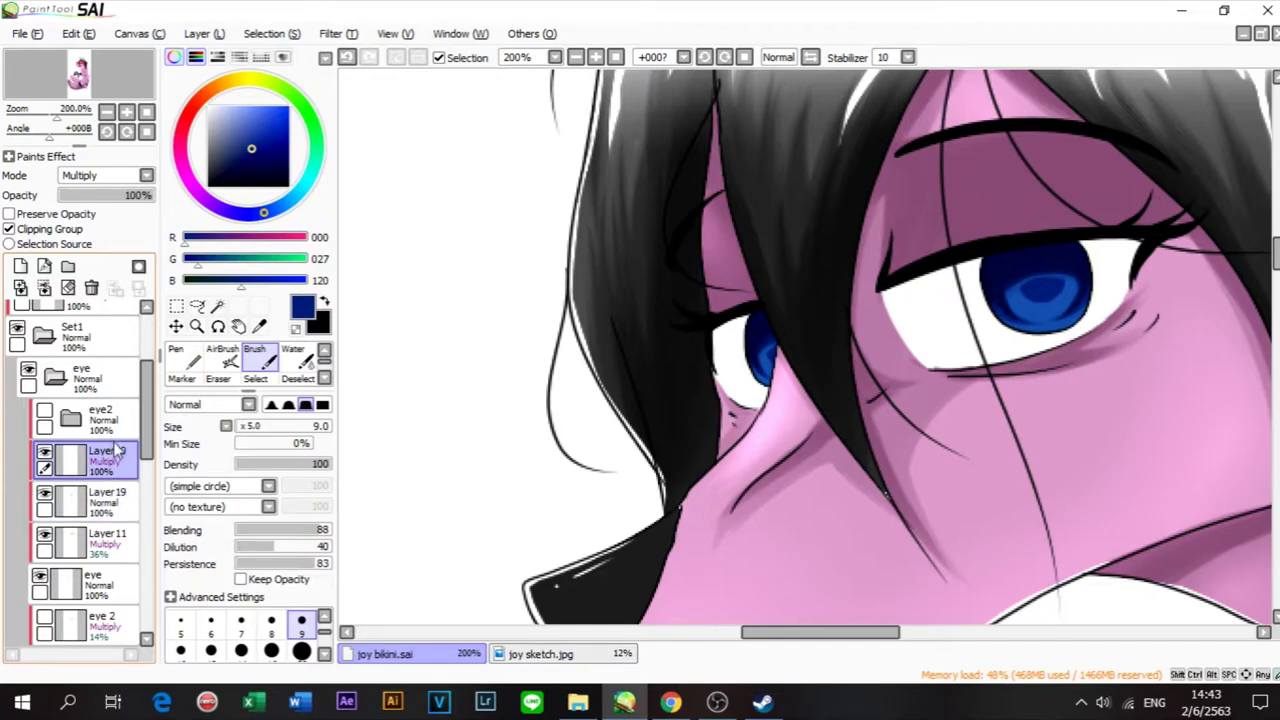
click(21, 266)
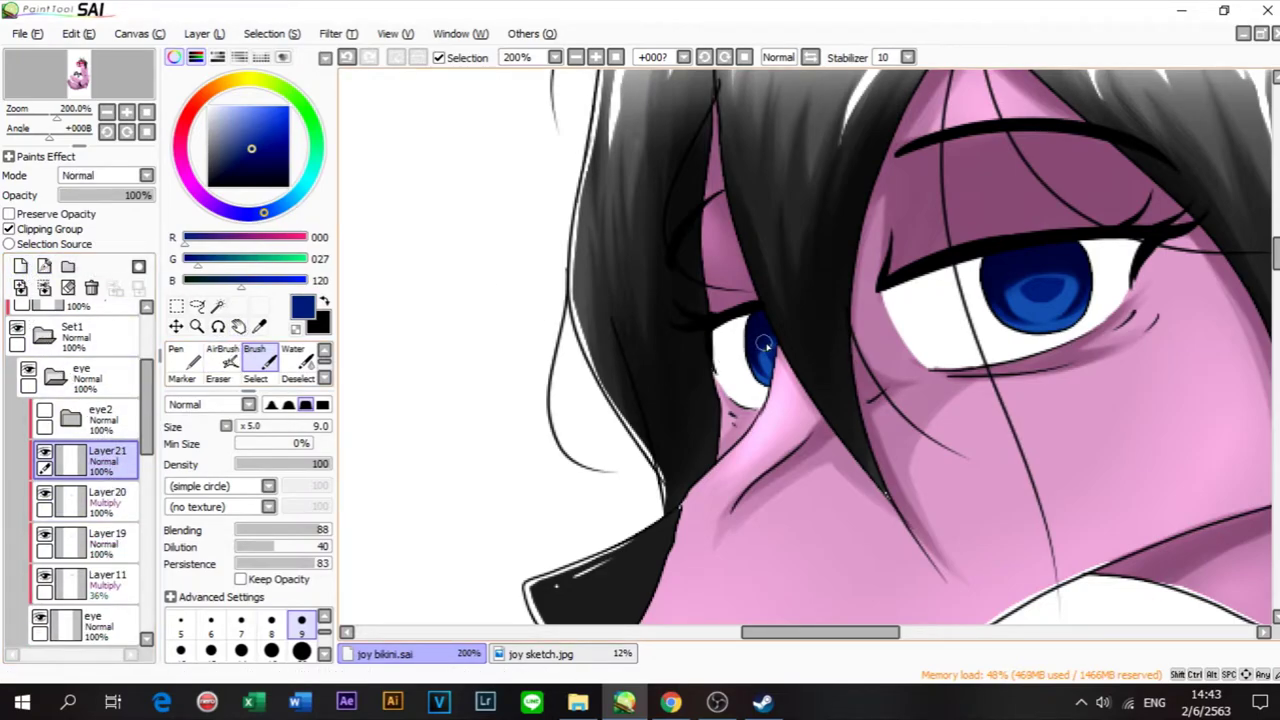
click(227, 118)
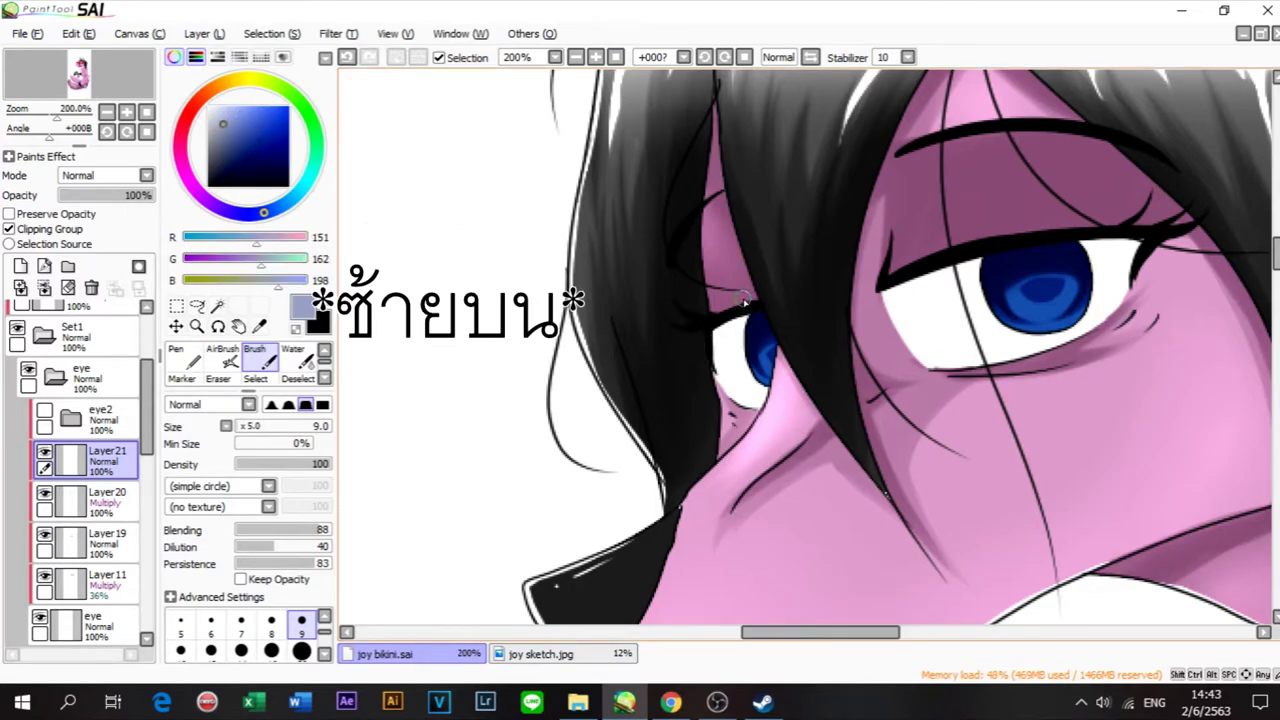
click(302, 651)
scroll(683, 430, down, 3)
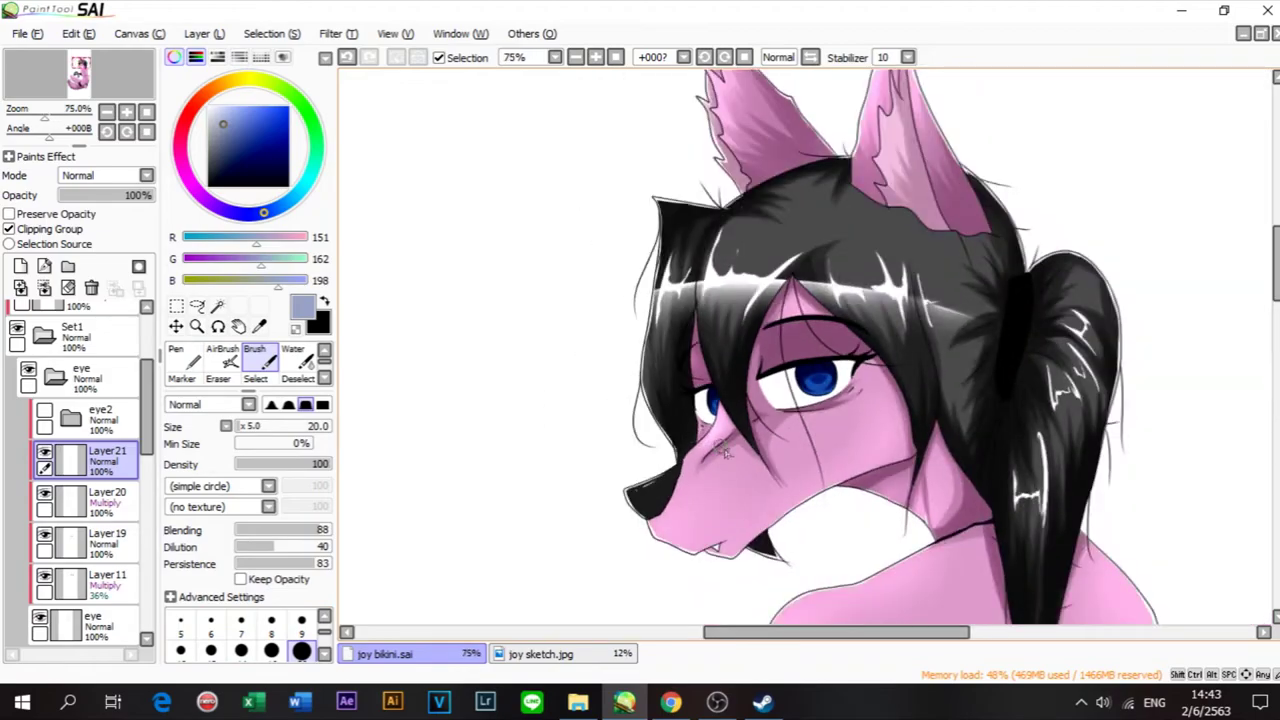
scroll(745, 432, up, 4)
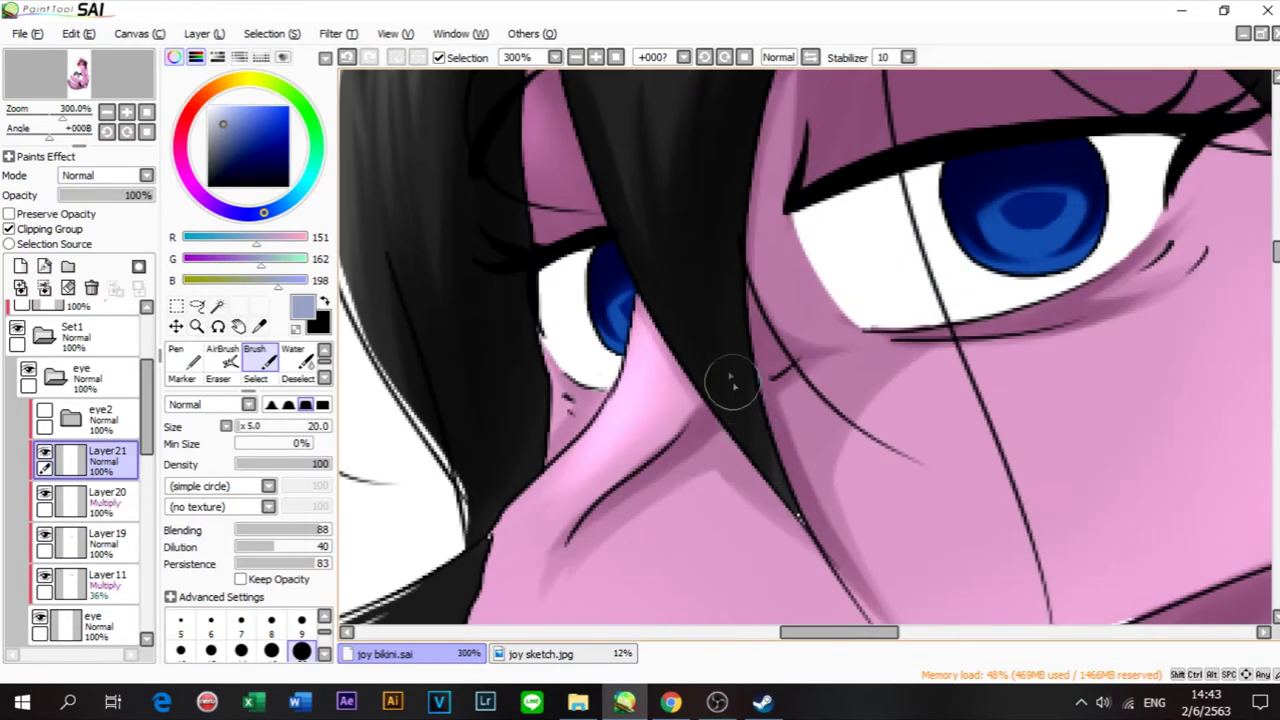
click(325, 652)
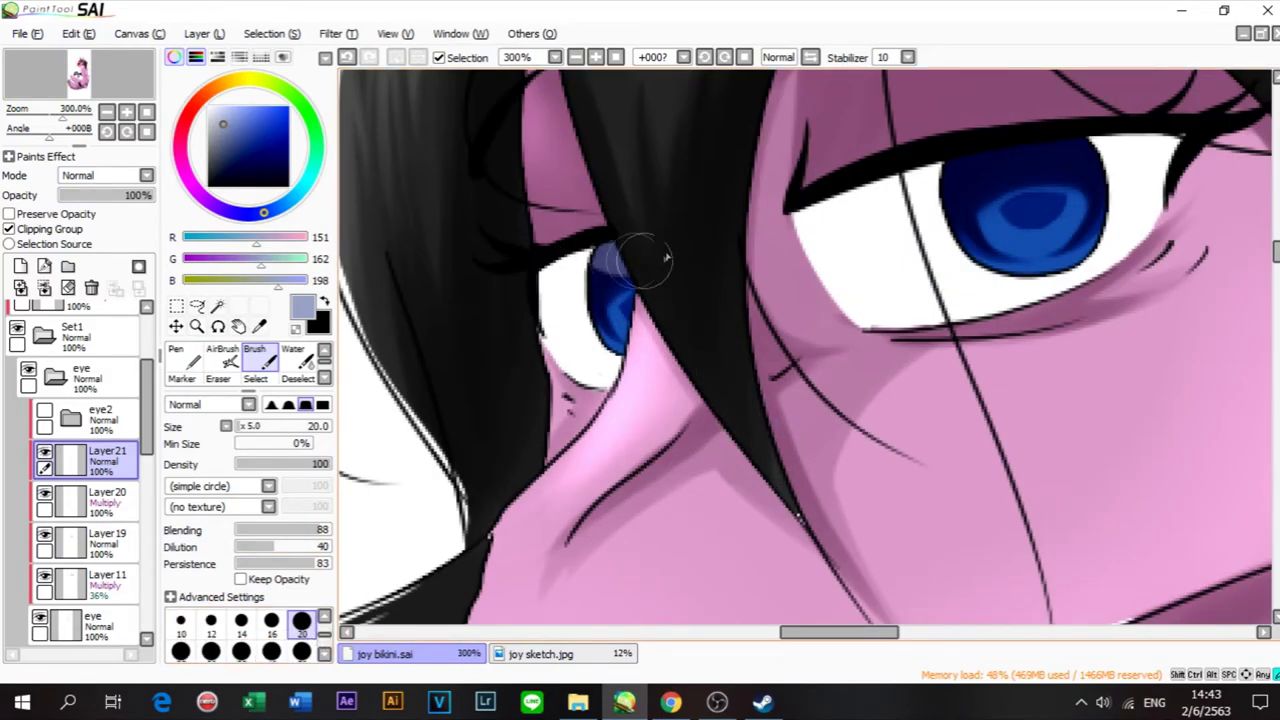
Step: Paint a pale grey-blue reflection across the top of both irises with the Brush at size 20, redoing unsatisfactory strokes
key(ctrl+z)
mouse_move(601, 247)
mouse_down()
mouse_move(643, 271)
mouse_move(655, 258)
mouse_move(594, 243)
mouse_move(657, 257)
mouse_move(605, 255)
mouse_up()
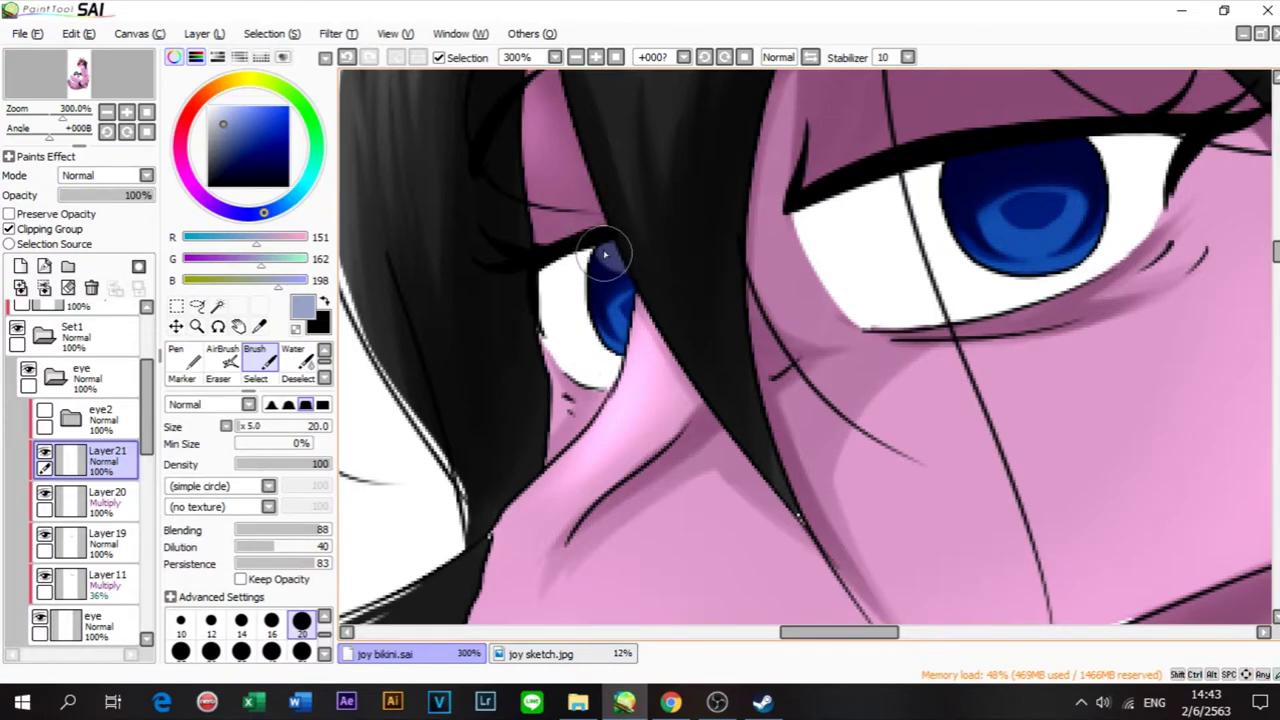
mouse_move(1040, 154)
mouse_down()
mouse_move(1005, 174)
mouse_move(1086, 133)
mouse_move(939, 151)
mouse_move(1076, 135)
mouse_move(966, 158)
mouse_move(1084, 131)
mouse_move(1042, 144)
mouse_up()
key(ctrl+z)
mouse_move(946, 157)
mouse_down()
mouse_move(1020, 163)
mouse_move(1069, 138)
mouse_up()
drag(987, 146, 1077, 140)
key(ctrl+z)
drag(955, 158, 1079, 138)
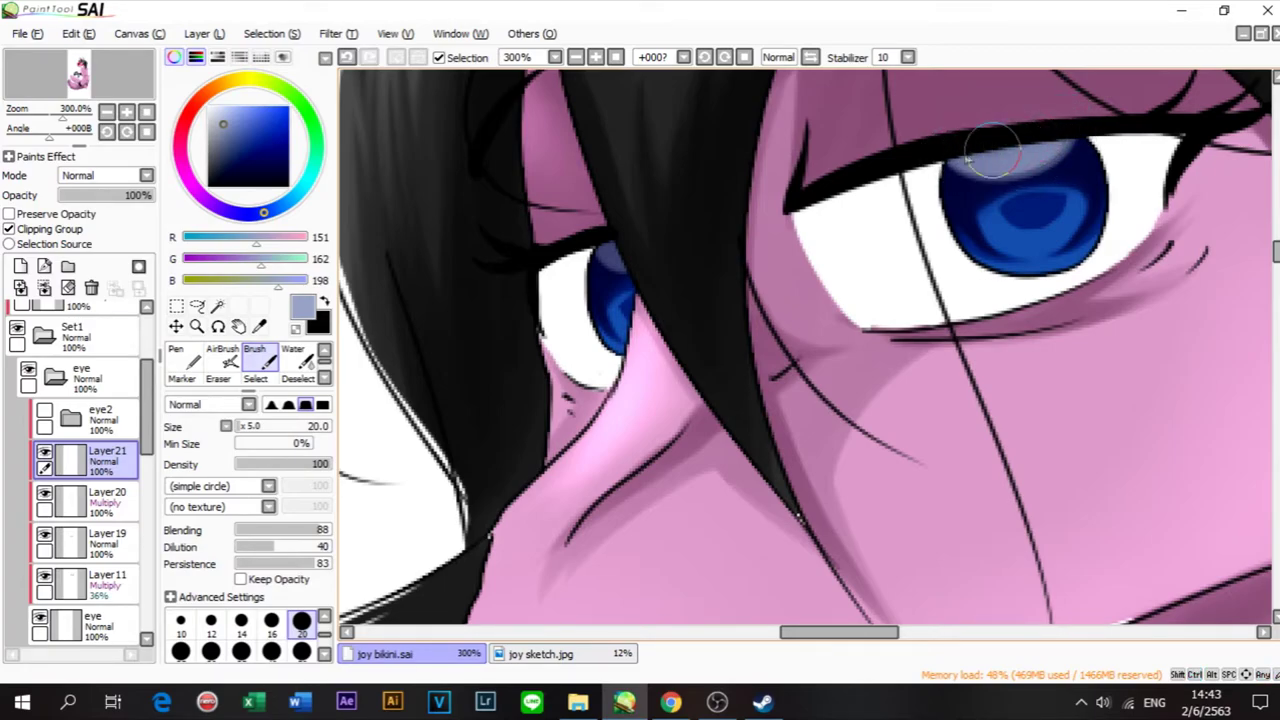
drag(600, 240, 637, 254)
Step: Set the opacity of the iris reflection layer to 39%
scroll(627, 245, down, 2)
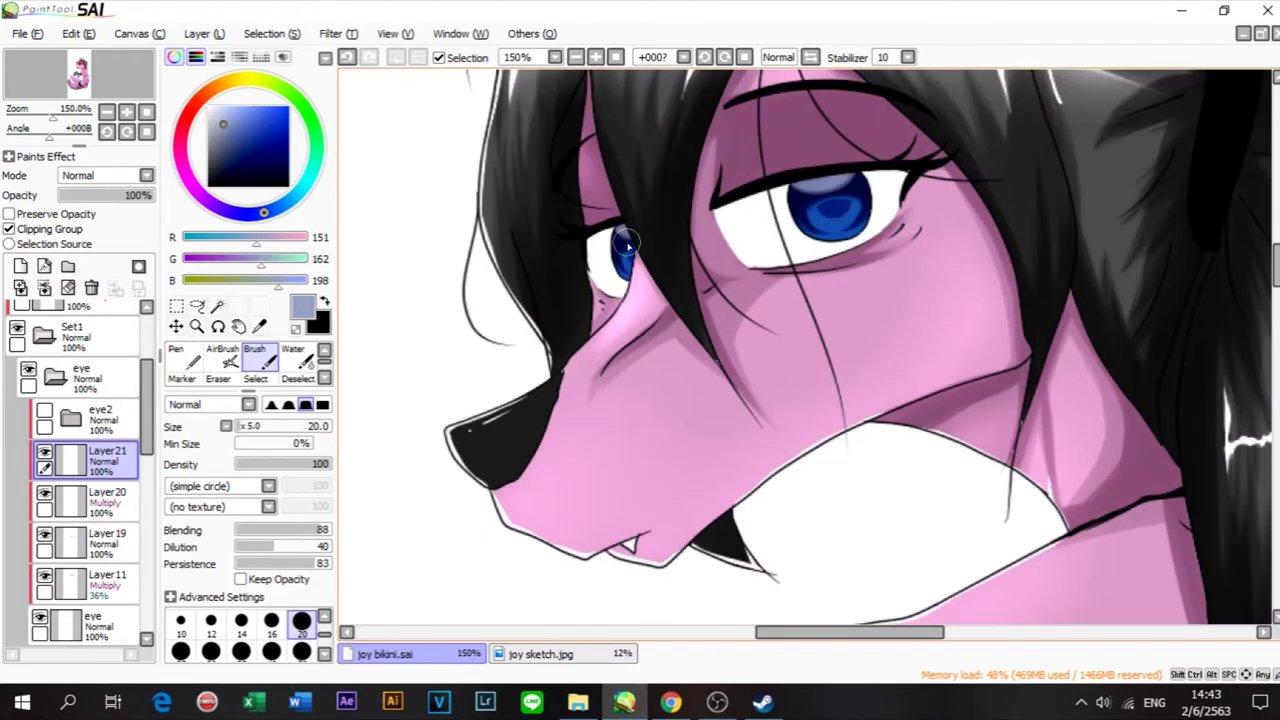
click(84, 197)
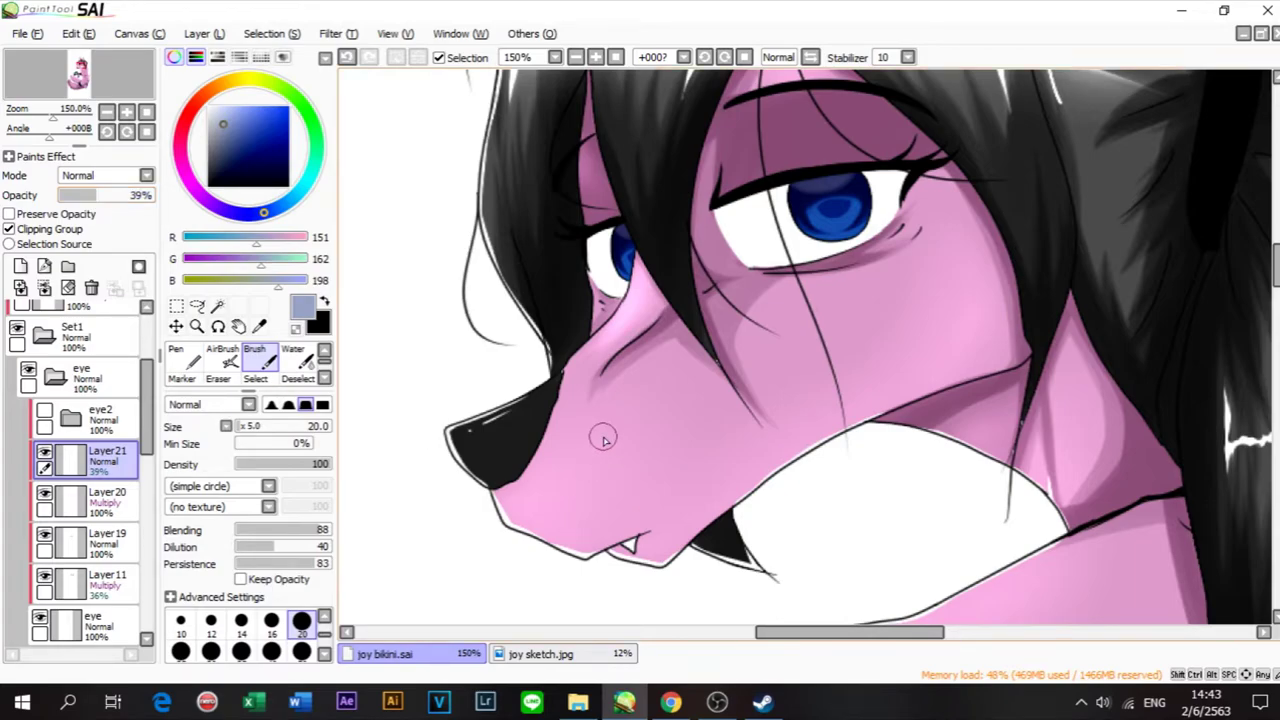
scroll(649, 292, down, 2)
scroll(700, 370, up, 3)
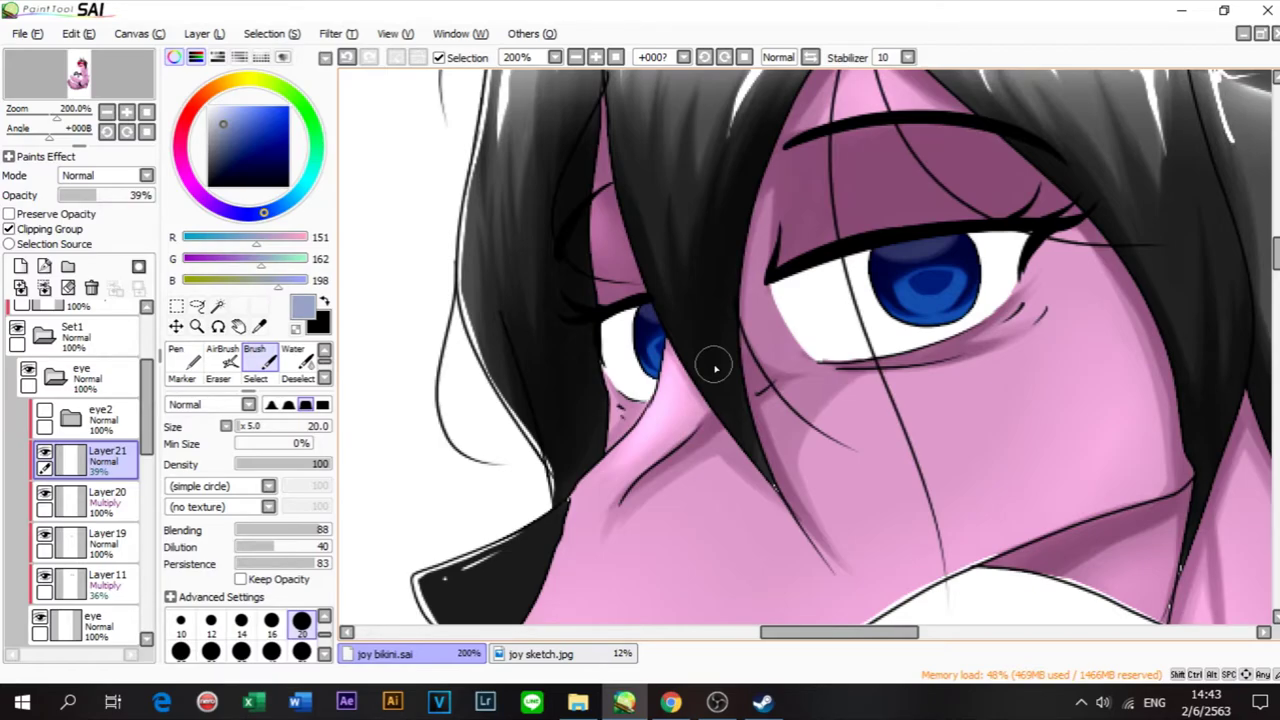
scroll(715, 370, up, 1)
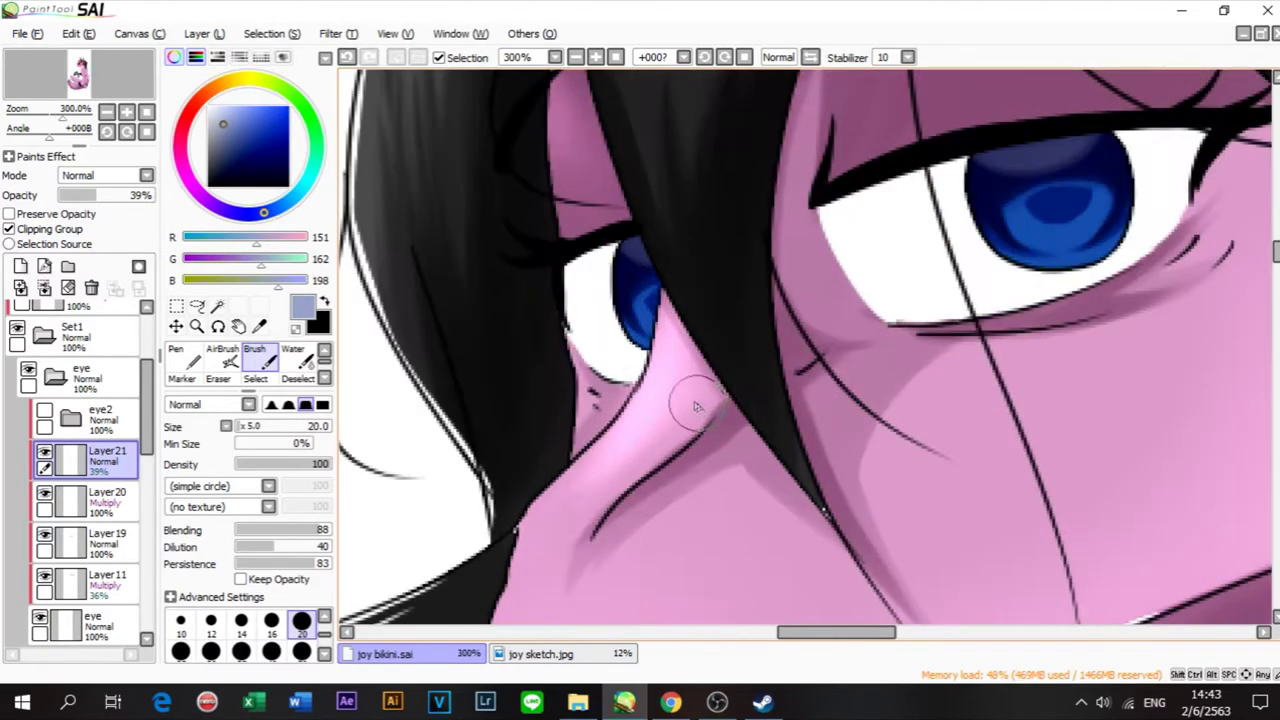
Step: Add another layer above the reflection layer and set its blending mode to Luminosity
click(21, 265)
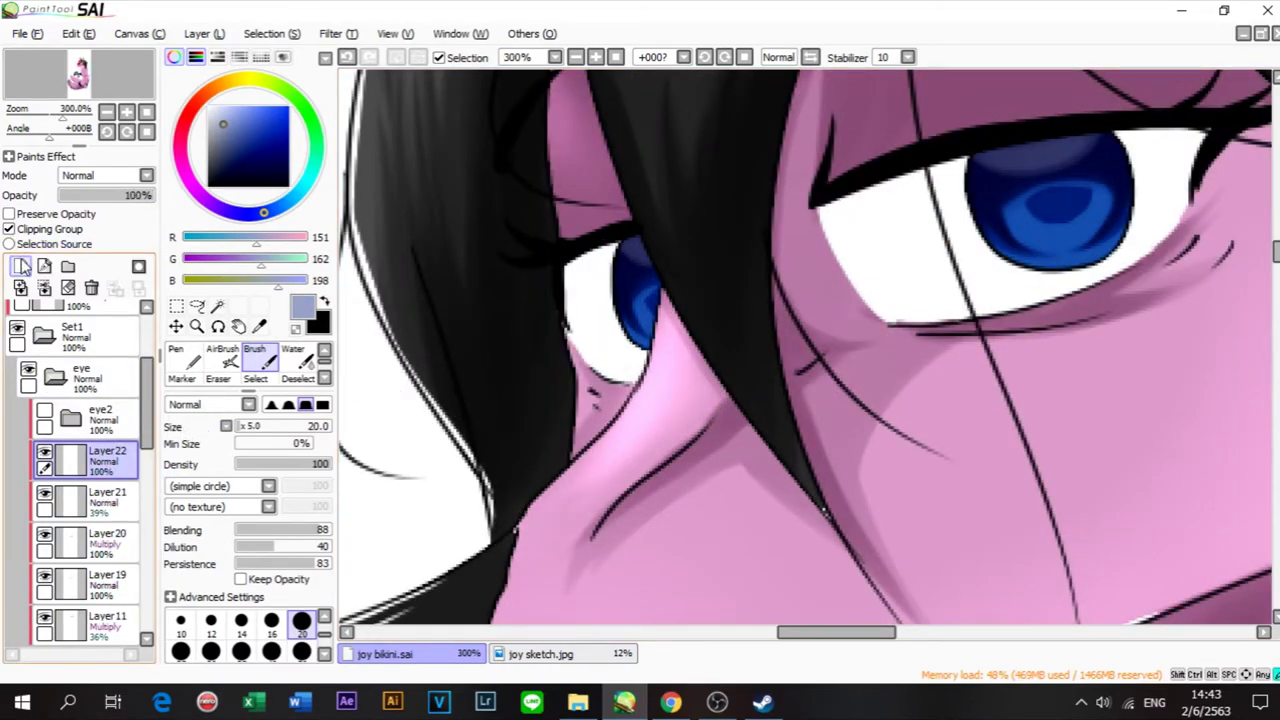
click(104, 175)
click(88, 245)
Step: Paint light blue (RGB 136, 165, 213) glow on the far iris's light ring and lower rim with the Brush at size 9
scroll(650, 266, down, 2)
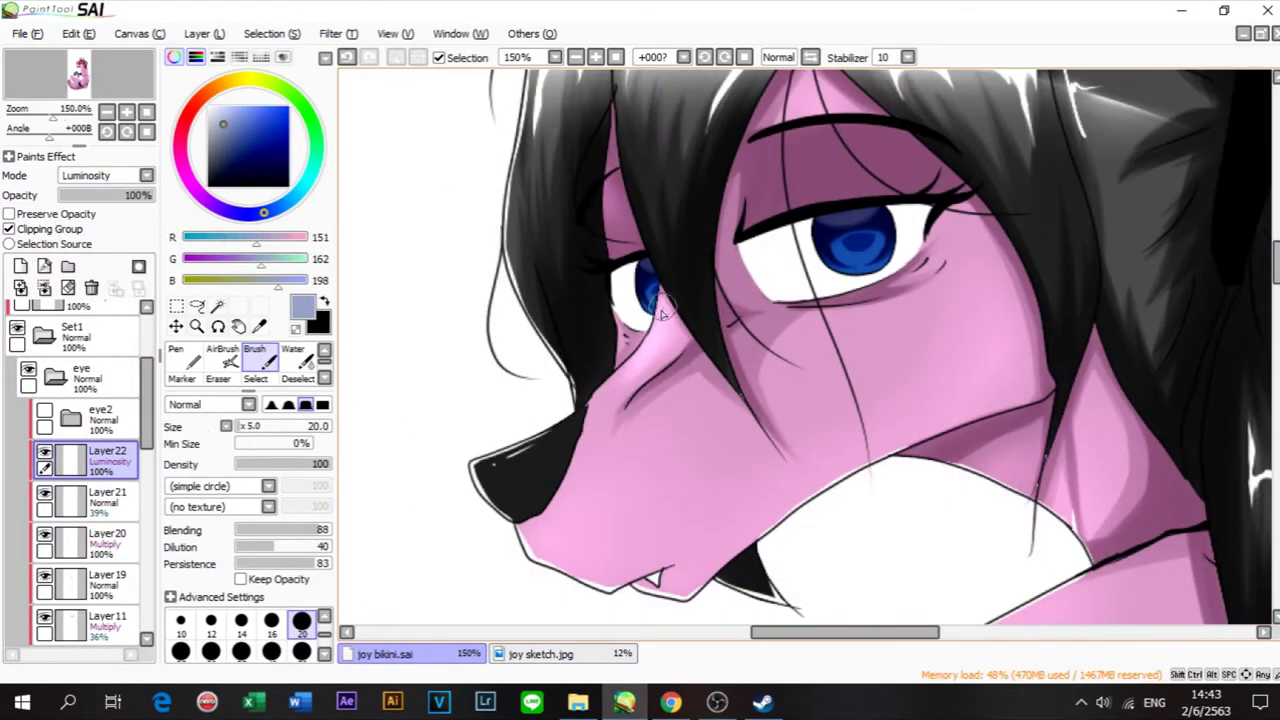
scroll(645, 295, up, 4)
right_click(643, 267)
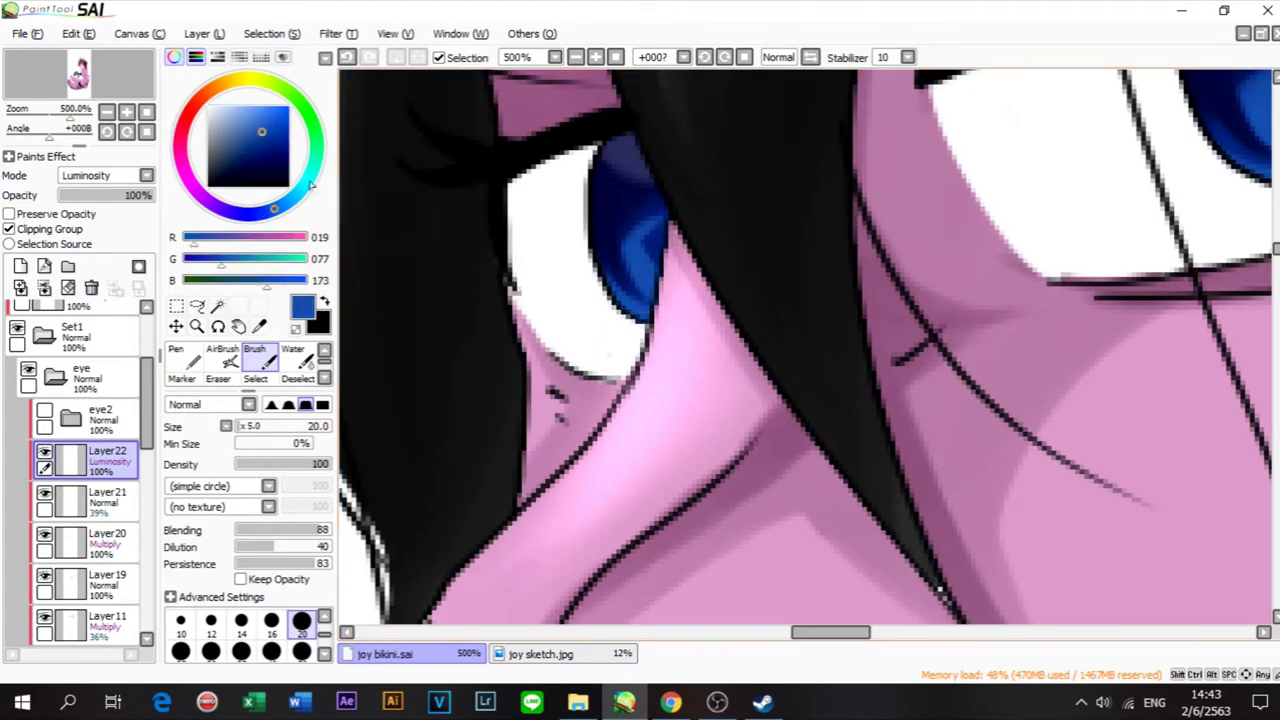
click(235, 116)
click(226, 358)
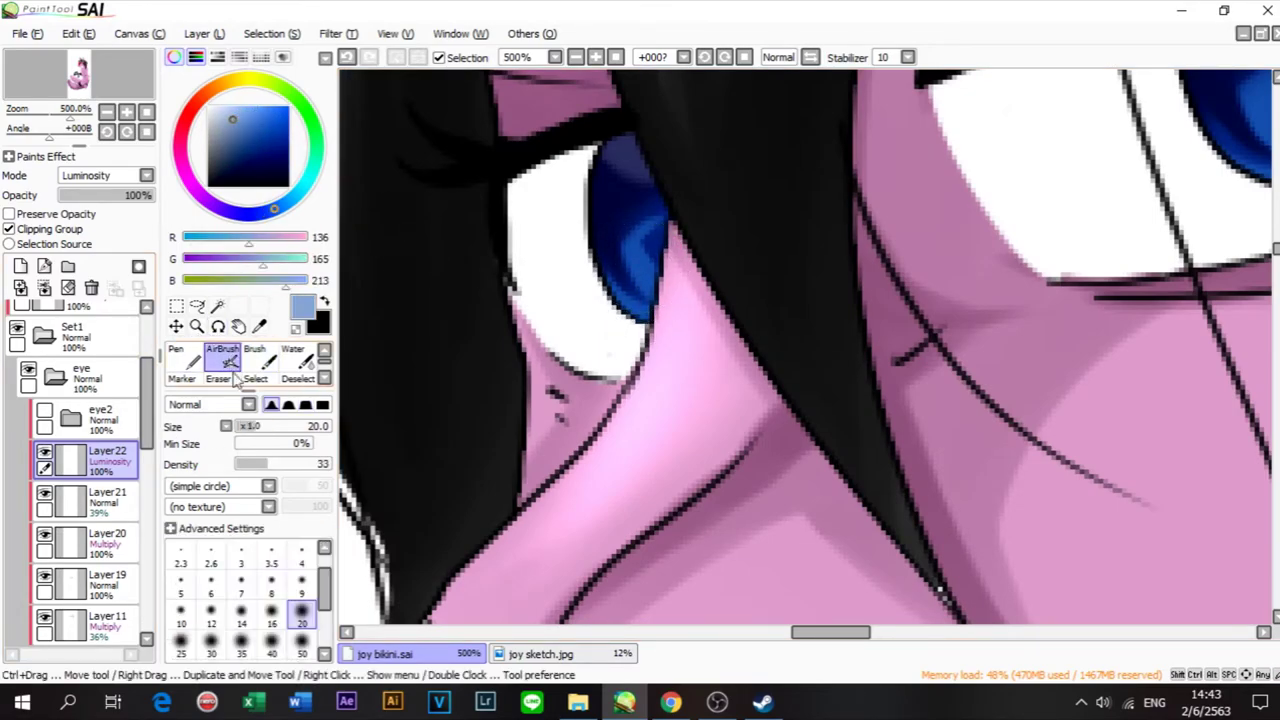
click(264, 363)
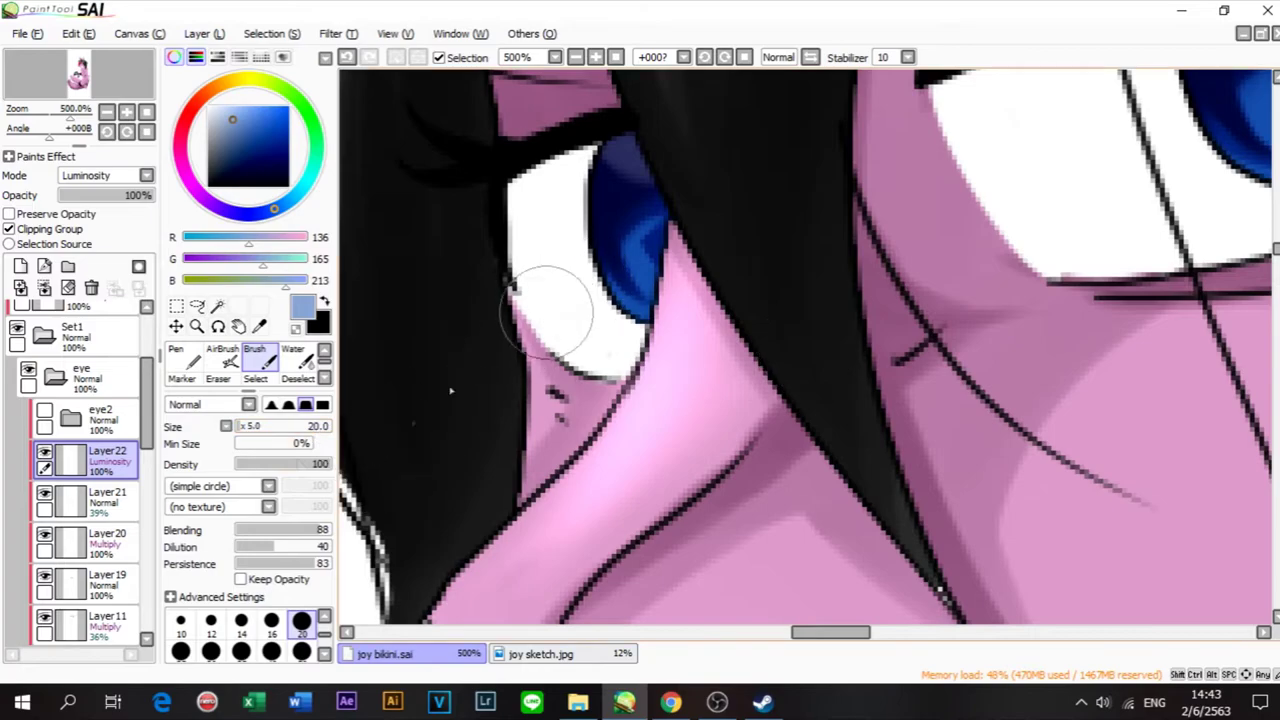
scroll(310, 635, up, 1)
click(301, 622)
mouse_move(625, 232)
mouse_down()
mouse_move(658, 285)
mouse_move(642, 246)
mouse_move(628, 246)
mouse_move(659, 282)
mouse_move(656, 218)
mouse_move(634, 262)
mouse_move(668, 224)
mouse_move(633, 240)
mouse_move(649, 318)
mouse_move(596, 286)
mouse_move(641, 314)
mouse_up()
drag(600, 265, 640, 306)
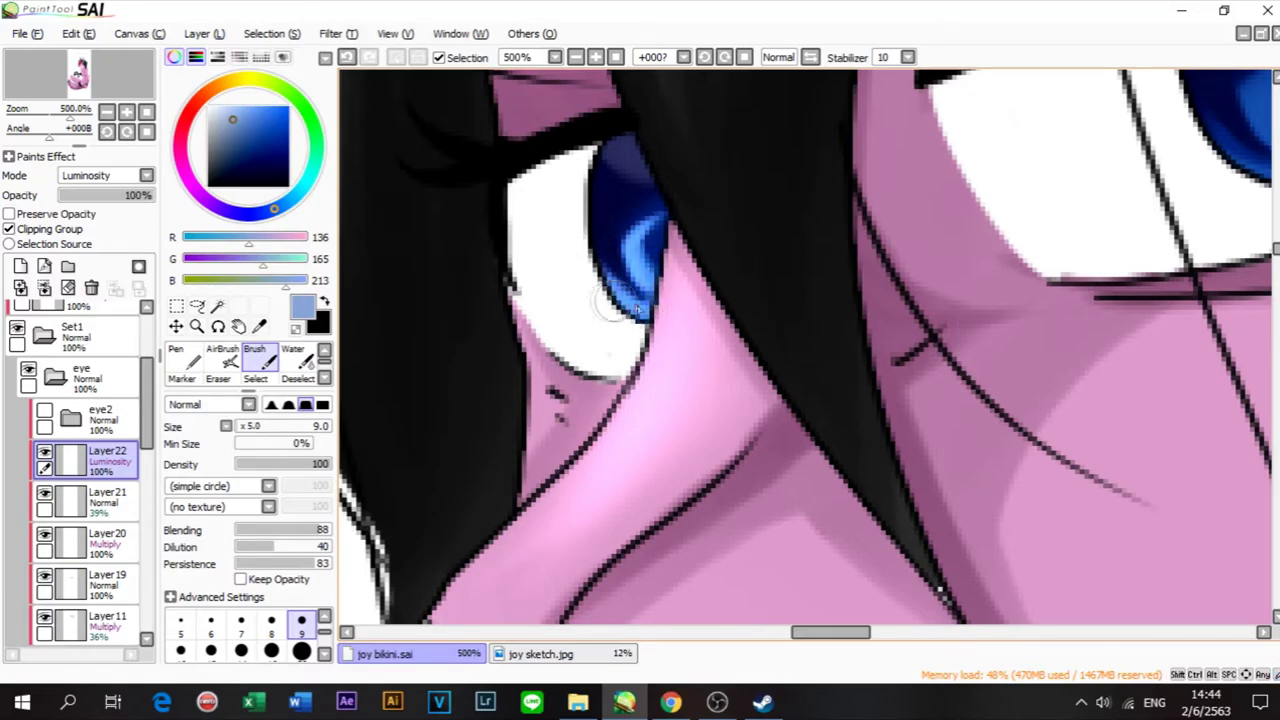
Step: Paint a light blue glow along the lower rim of the near eye's iris with the Brush at size 9
scroll(660, 300, down, 3)
scroll(940, 220, up, 2)
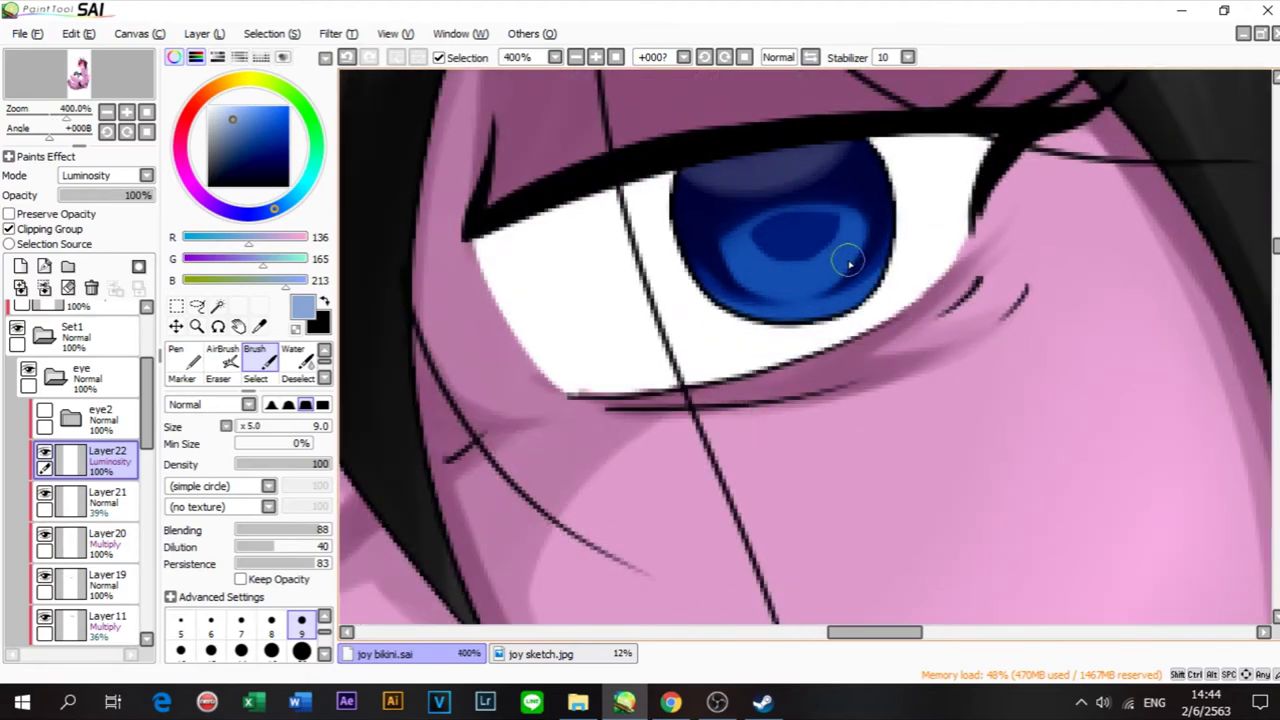
click(301, 651)
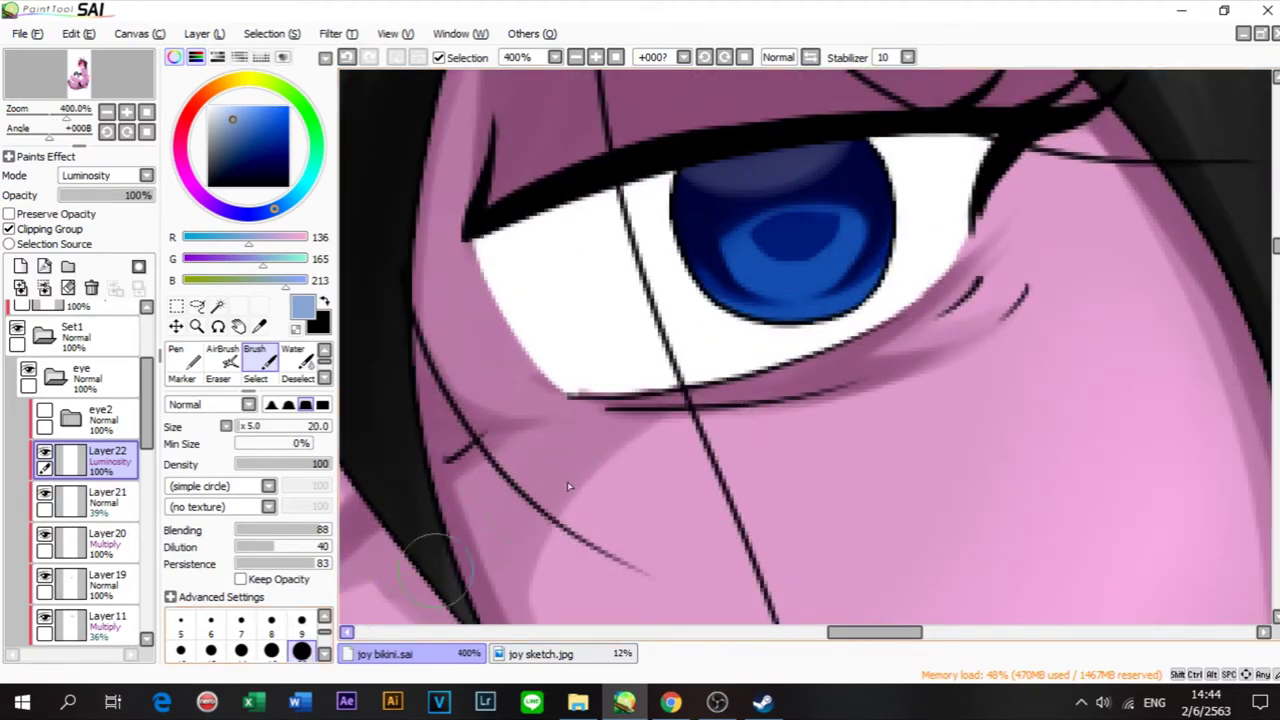
click(301, 625)
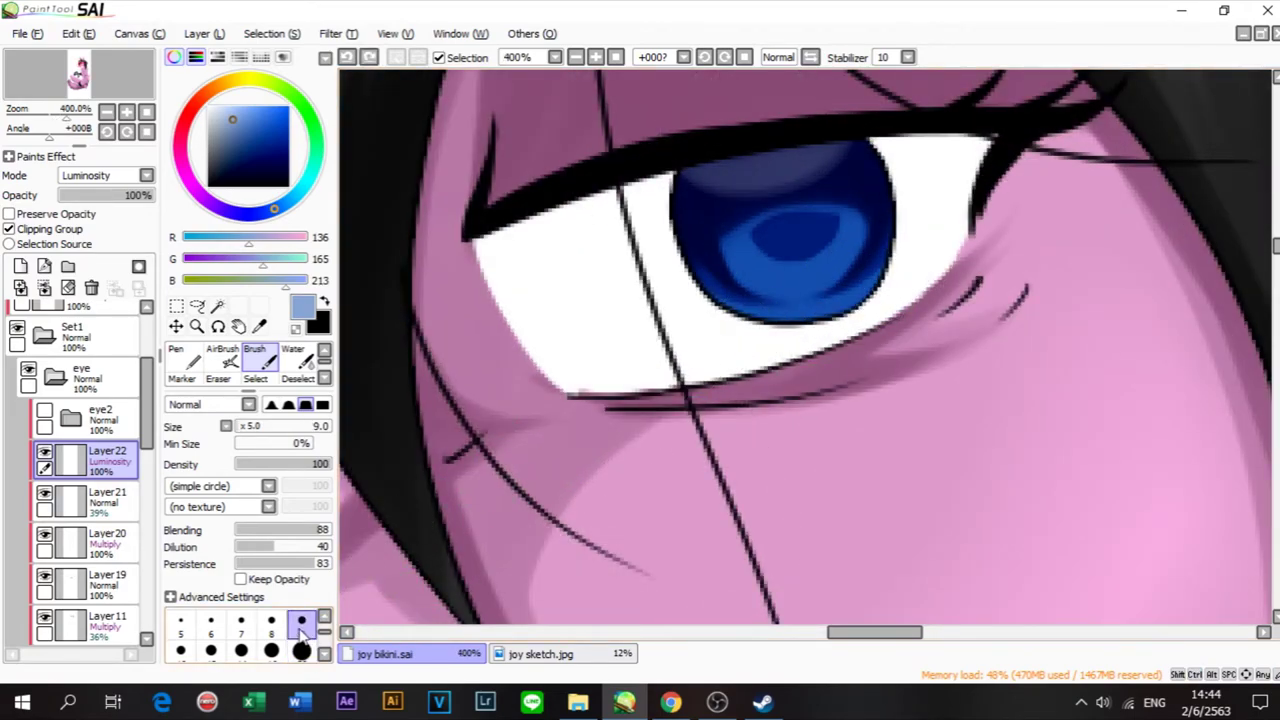
drag(804, 306, 684, 278)
drag(763, 312, 668, 235)
drag(724, 295, 687, 263)
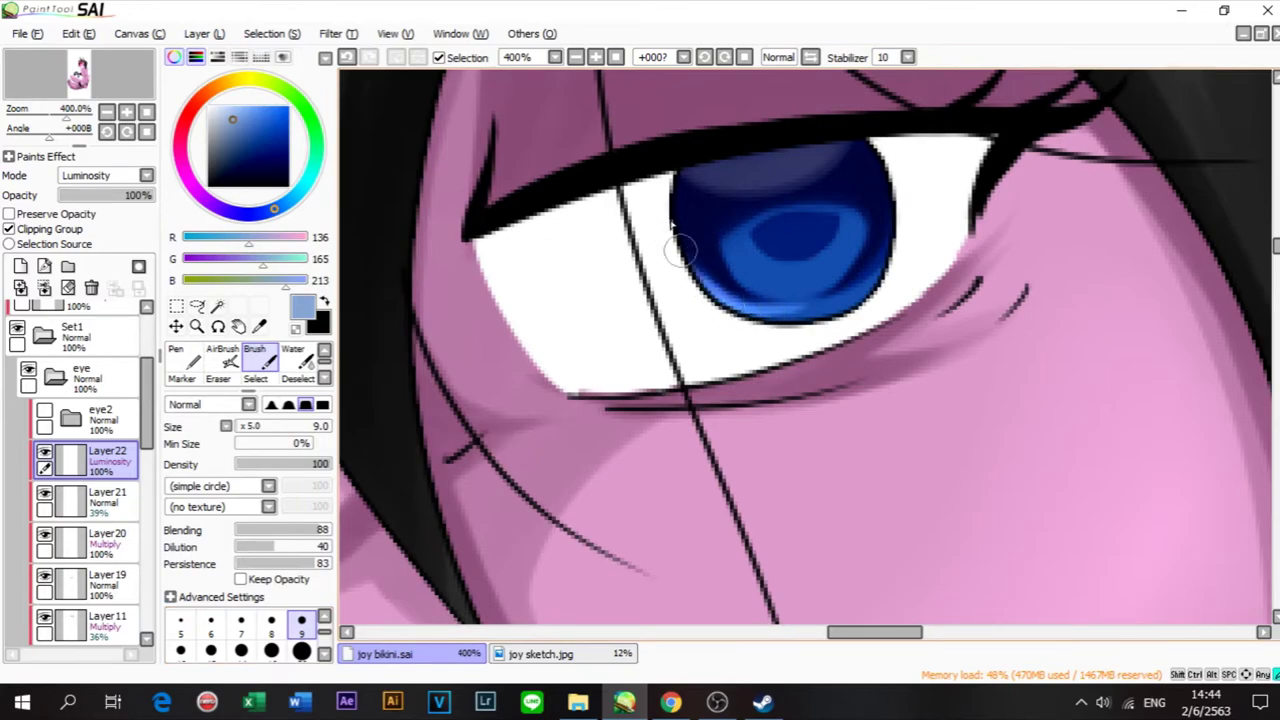
mouse_move(785, 315)
mouse_down()
mouse_move(862, 300)
mouse_move(880, 284)
mouse_move(871, 275)
mouse_up()
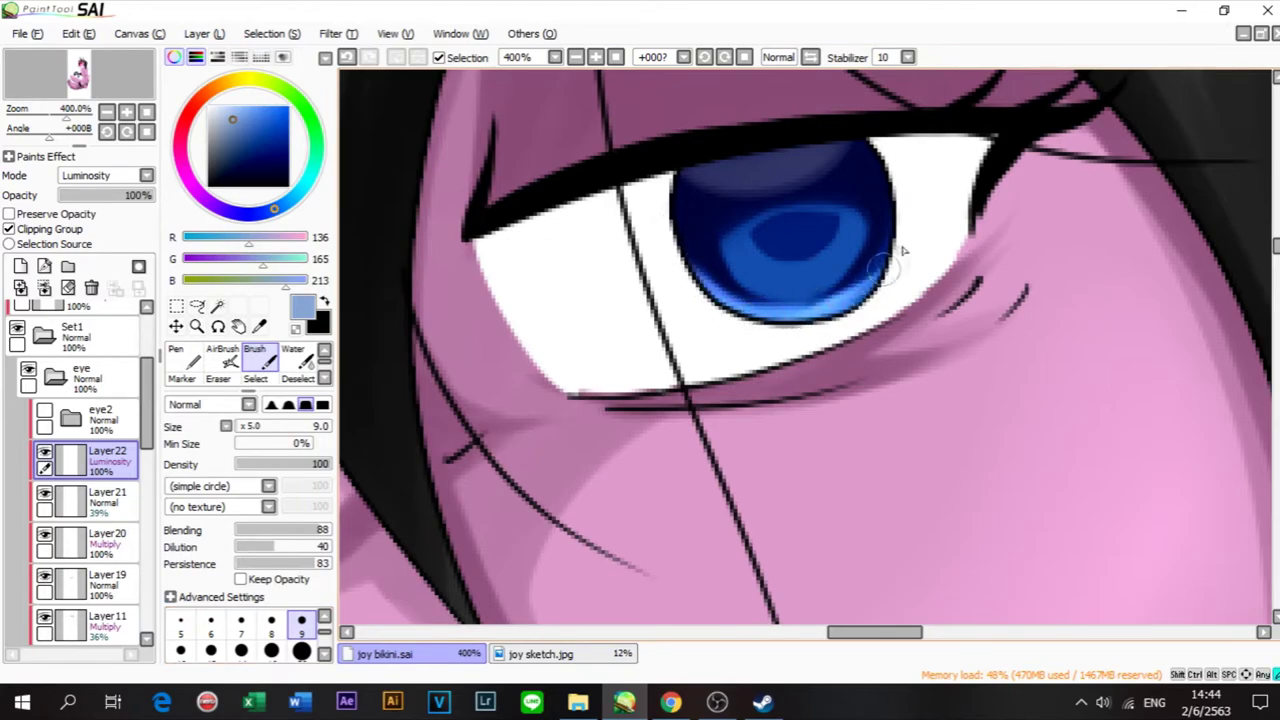
mouse_move(808, 313)
mouse_down()
mouse_move(887, 260)
mouse_move(692, 272)
mouse_move(669, 225)
mouse_up()
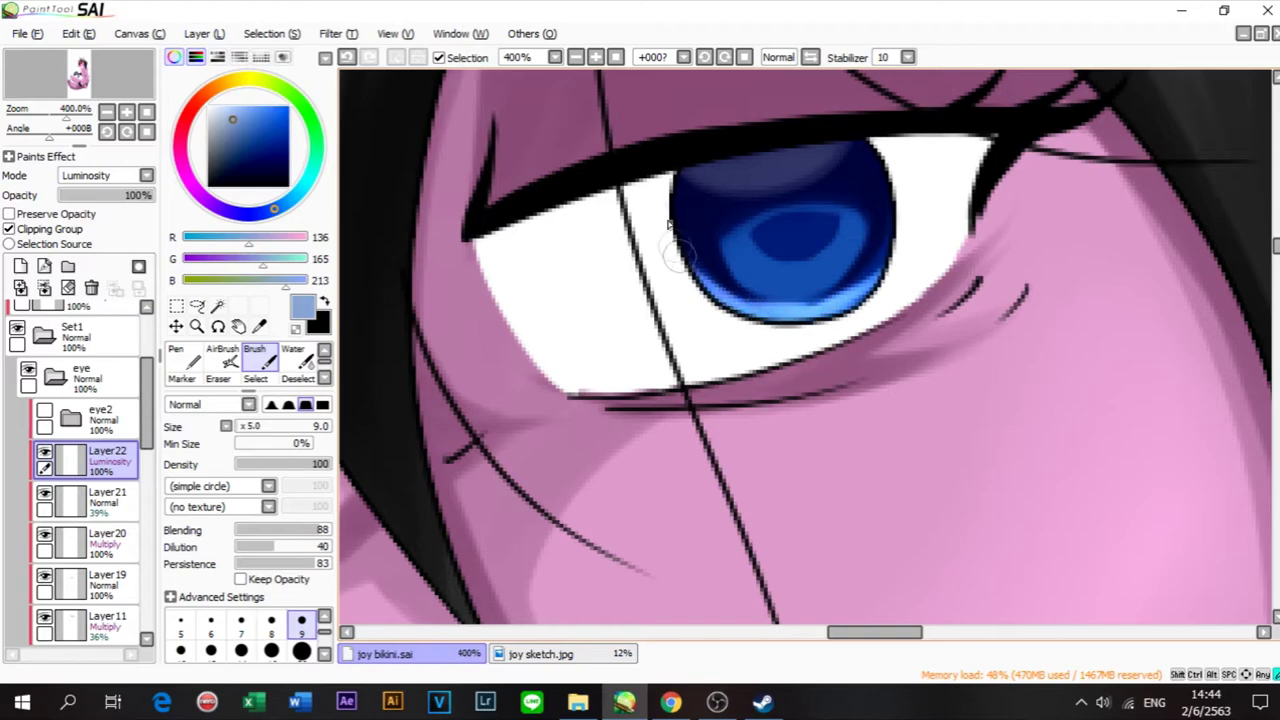
key(ctrl+z)
Step: Brighten the ring around the near eye's pupil in light blue with the Brush at size 20, refining its edges at size 9
click(301, 651)
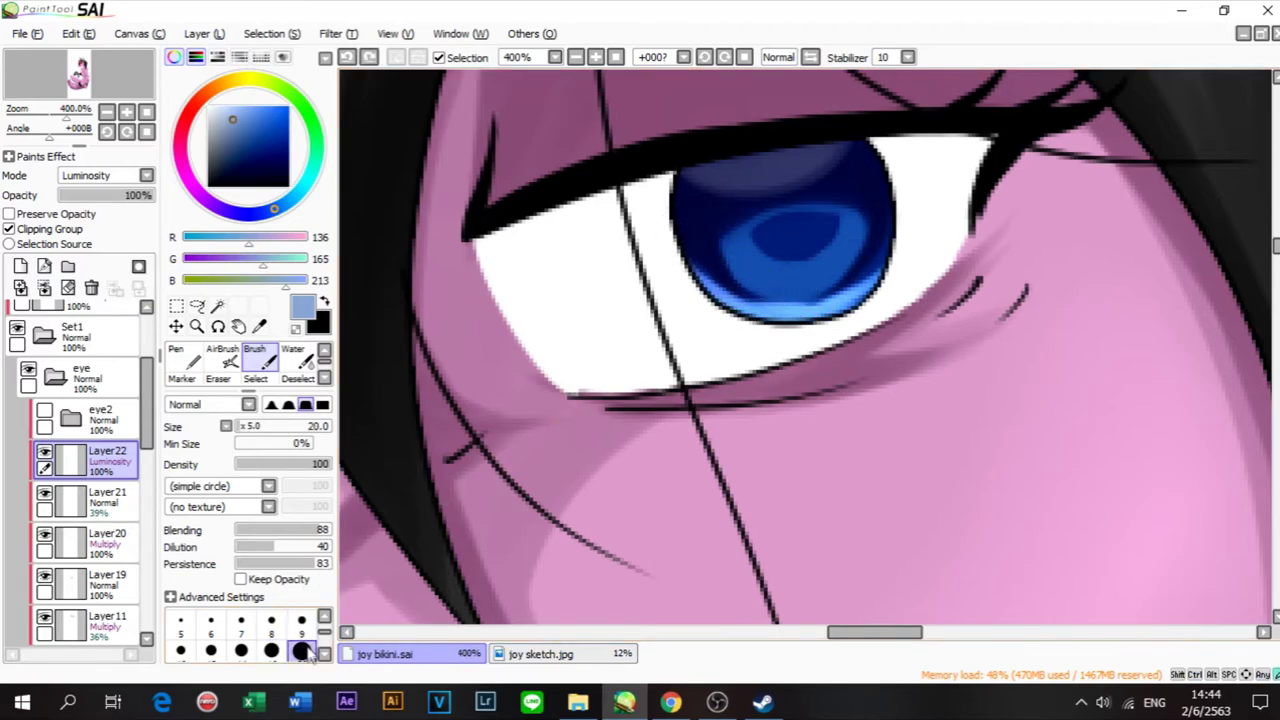
mouse_move(797, 265)
mouse_down()
mouse_move(758, 256)
mouse_move(772, 284)
mouse_move(750, 238)
mouse_move(731, 255)
mouse_move(760, 253)
mouse_move(765, 223)
mouse_move(753, 272)
mouse_move(841, 255)
mouse_move(786, 291)
mouse_move(867, 222)
mouse_move(784, 292)
mouse_move(807, 273)
mouse_move(737, 231)
mouse_move(775, 271)
mouse_move(753, 287)
mouse_move(729, 252)
mouse_move(751, 258)
mouse_move(779, 229)
mouse_move(739, 254)
mouse_move(802, 208)
mouse_up()
click(301, 622)
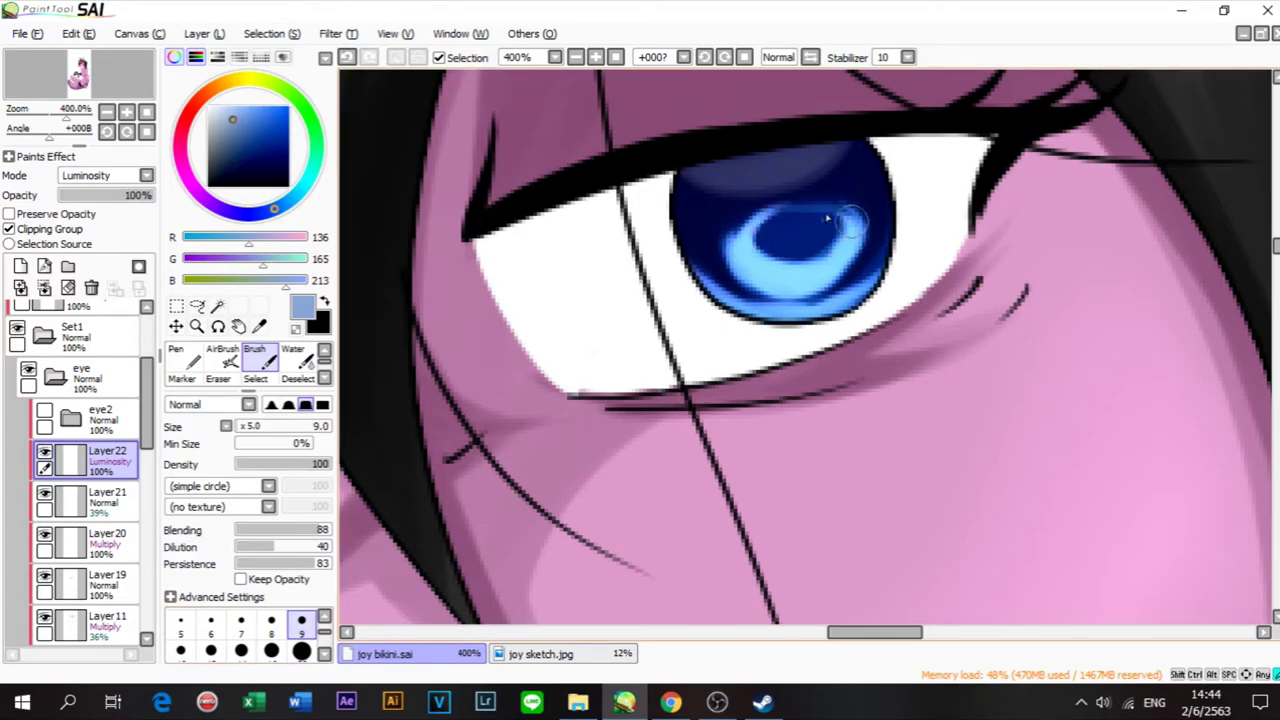
mouse_move(853, 232)
mouse_down()
mouse_move(821, 212)
mouse_move(852, 216)
mouse_move(775, 213)
mouse_up()
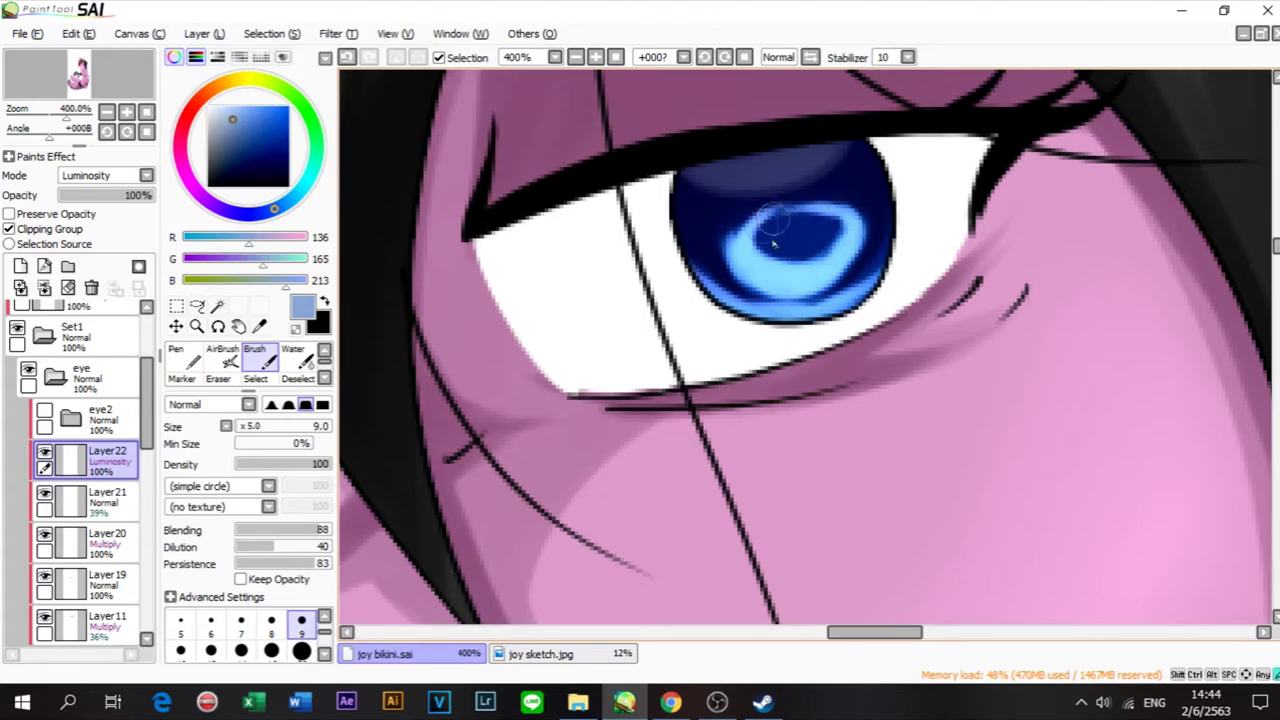
mouse_move(822, 262)
mouse_down()
mouse_move(763, 284)
mouse_move(773, 224)
mouse_move(745, 260)
mouse_move(775, 215)
mouse_up()
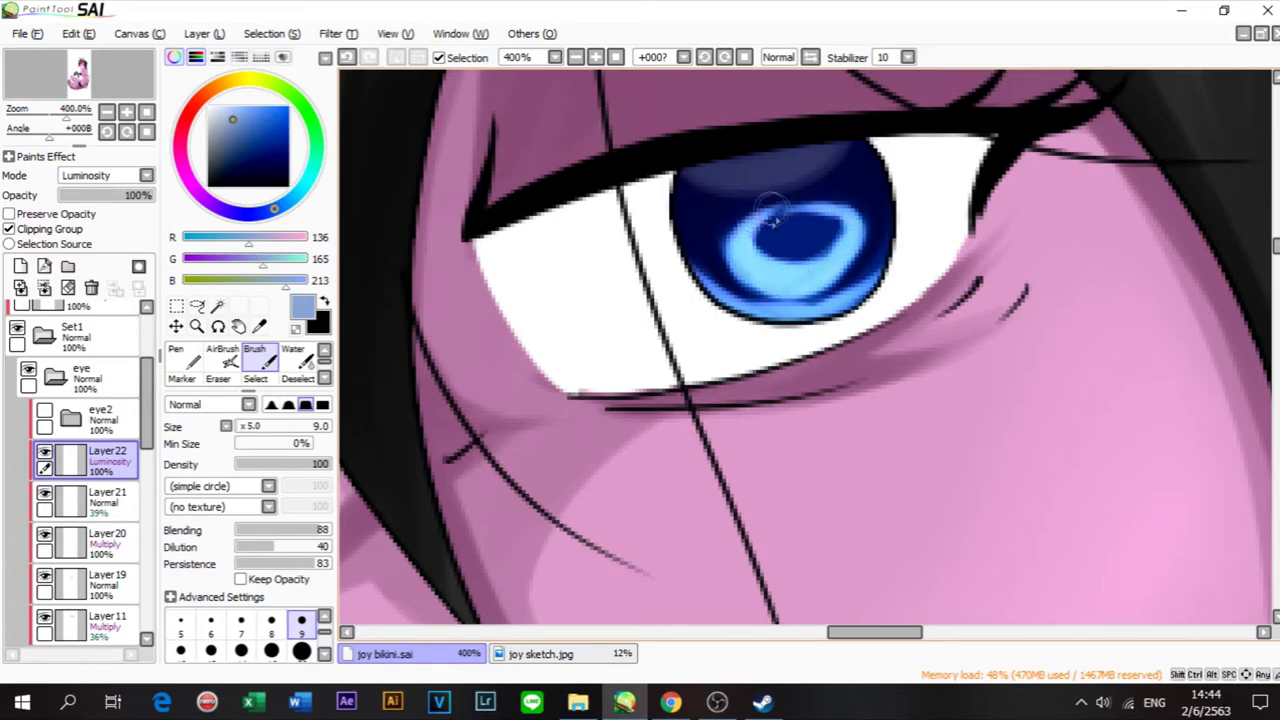
Step: Add a soft light blue glow over the near eye's iris with the AirBrush at size 20
click(222, 357)
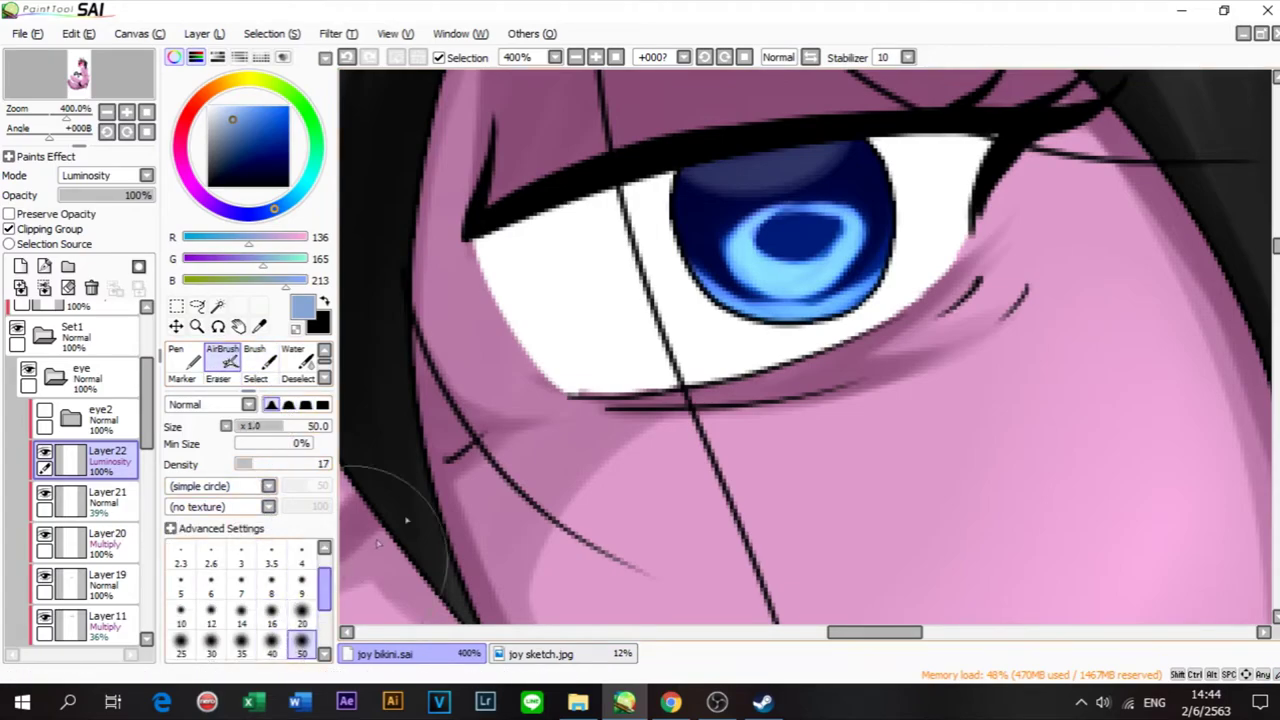
click(272, 642)
key(ctrl+z)
drag(757, 300, 708, 266)
click(302, 616)
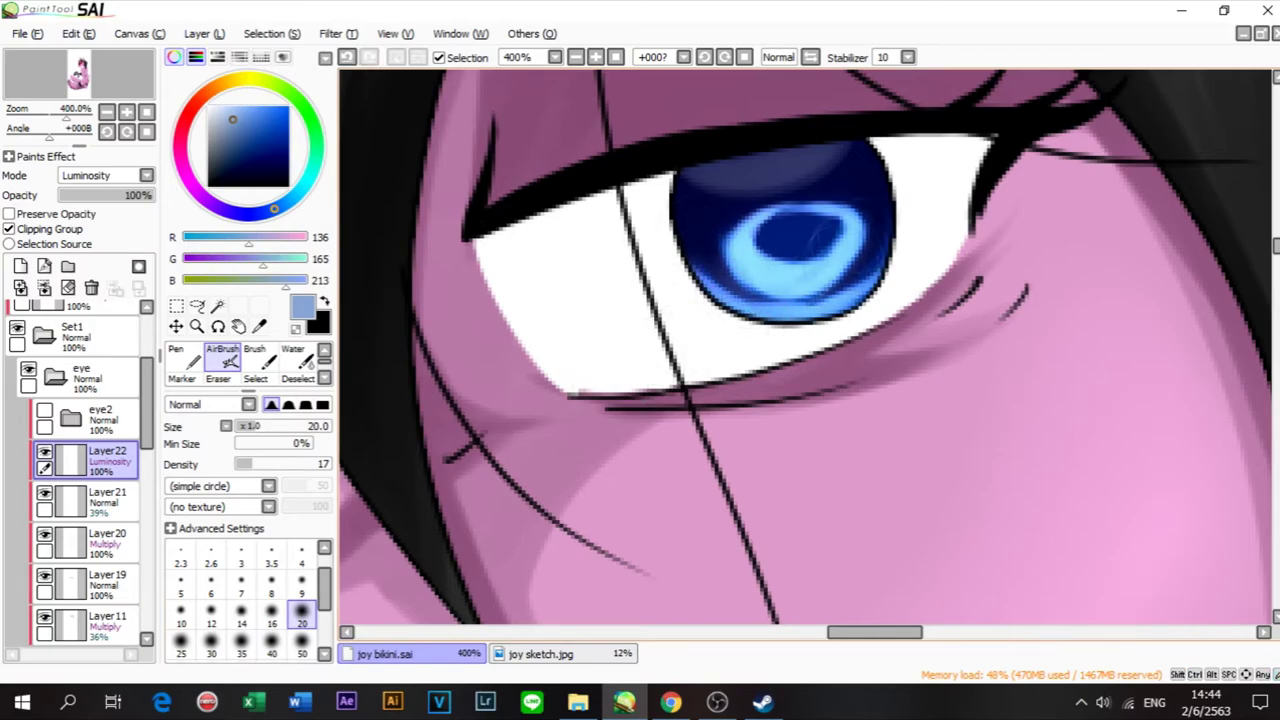
scroll(800, 208, down, 2)
scroll(556, 280, up, 2)
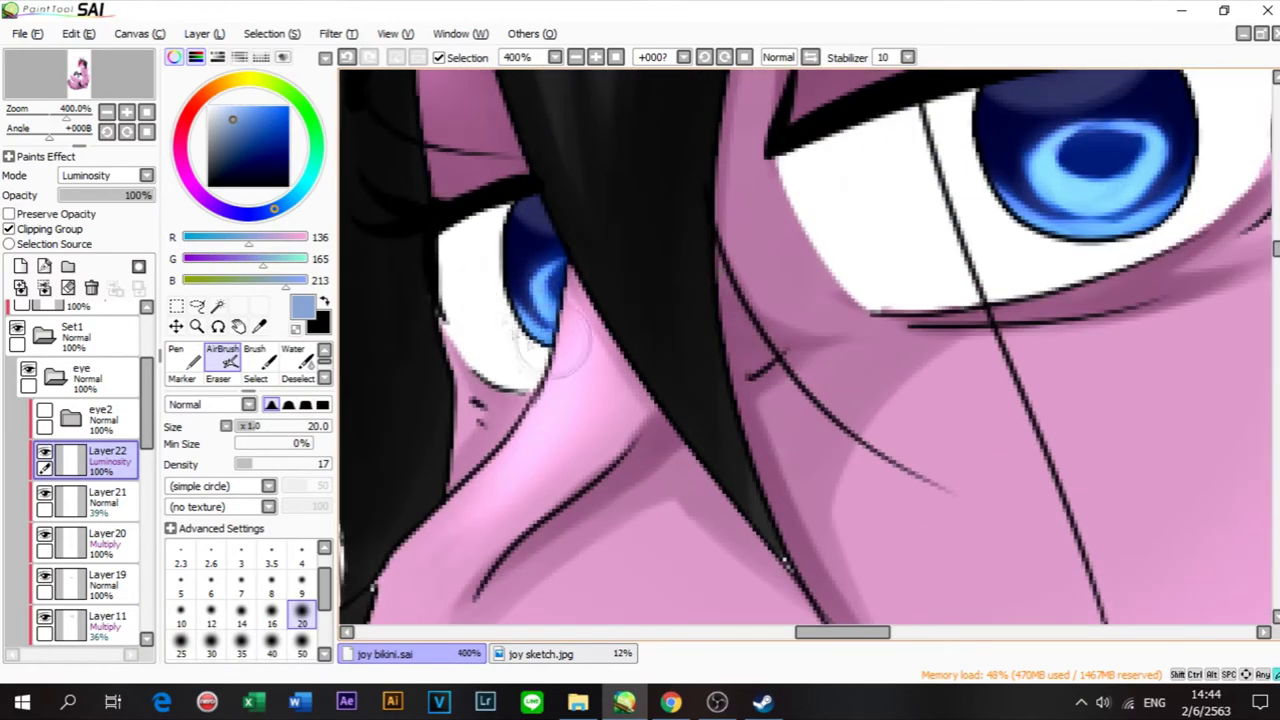
scroll(571, 257, down, 3)
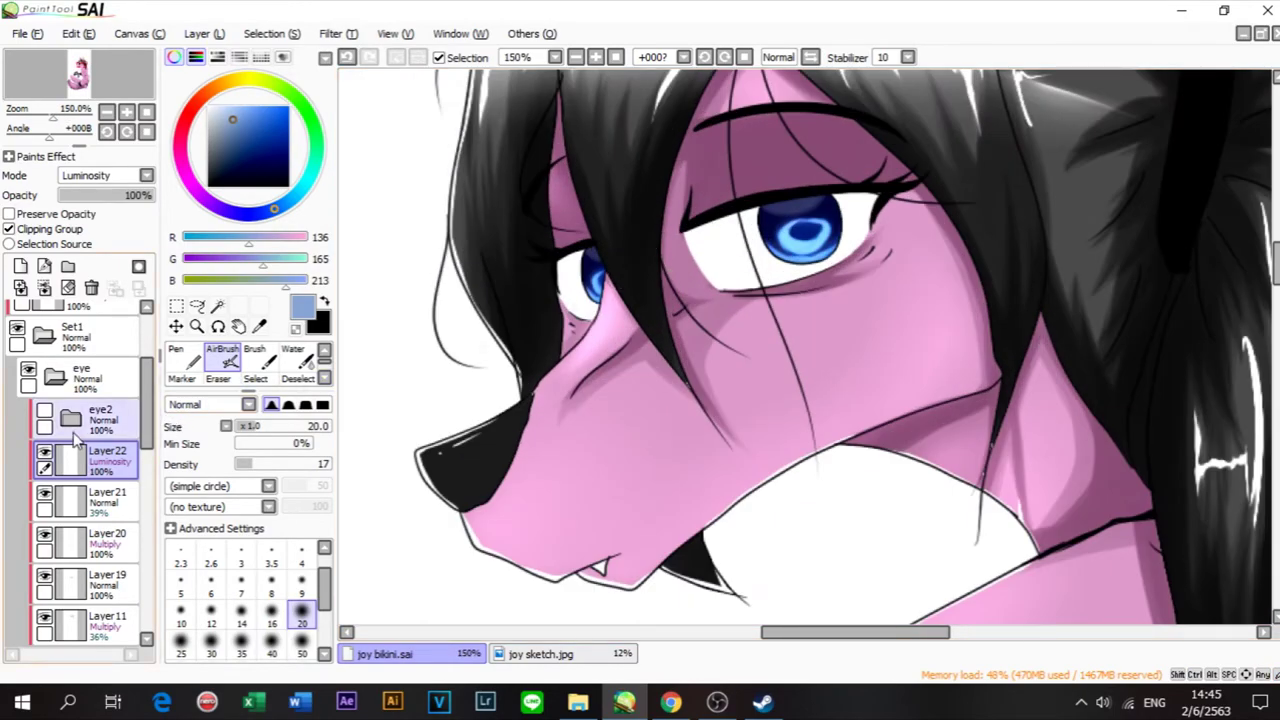
Step: Collapse the eye folder and toggle its visibility to compare the face with and without it
scroll(127, 440, down, 2)
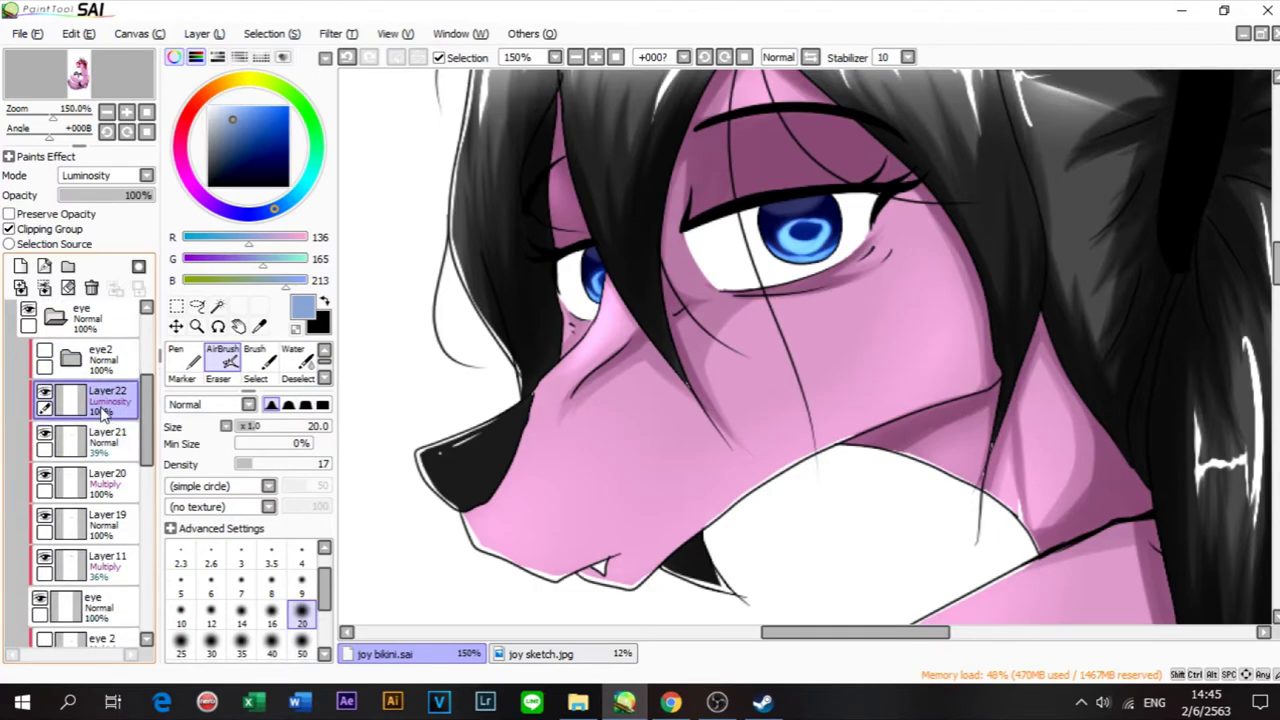
scroll(85, 372, up, 1)
click(63, 353)
click(63, 353)
click(63, 353)
click(58, 346)
click(60, 347)
click(29, 343)
click(29, 343)
click(29, 343)
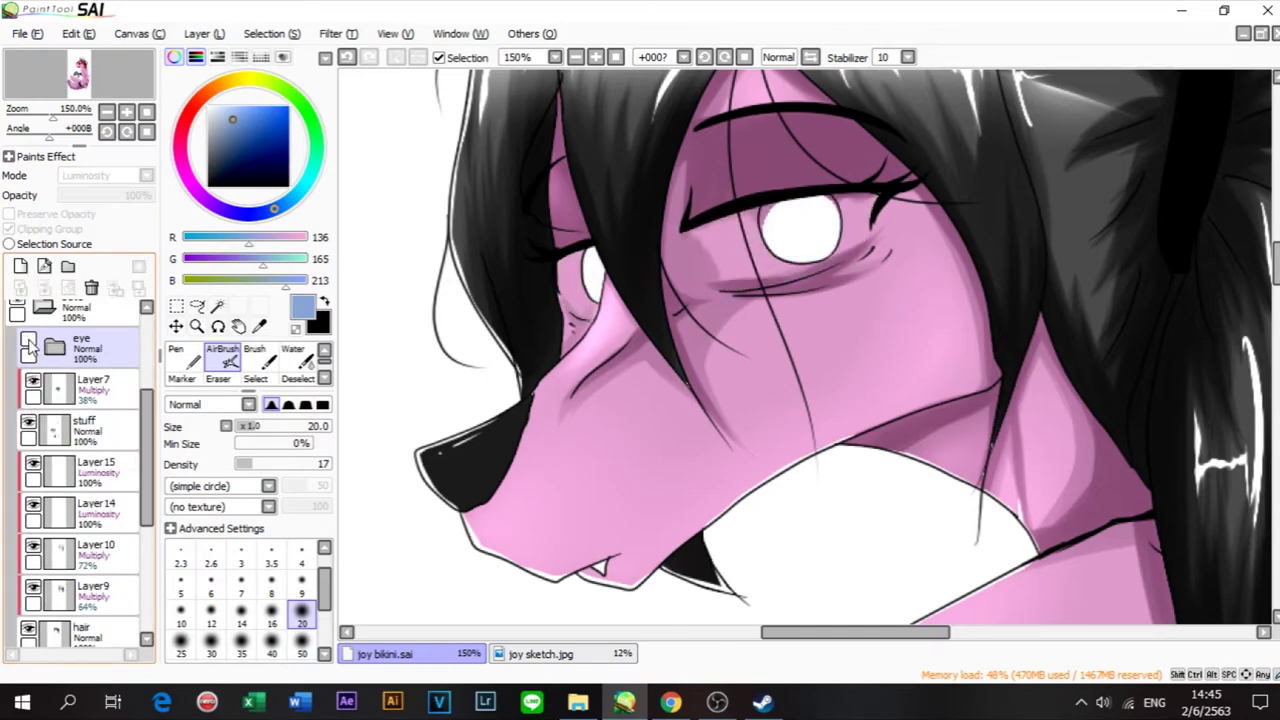
click(29, 343)
Step: Add a clipping layer above the eye folder and set its blending mode to Multiply
click(20, 266)
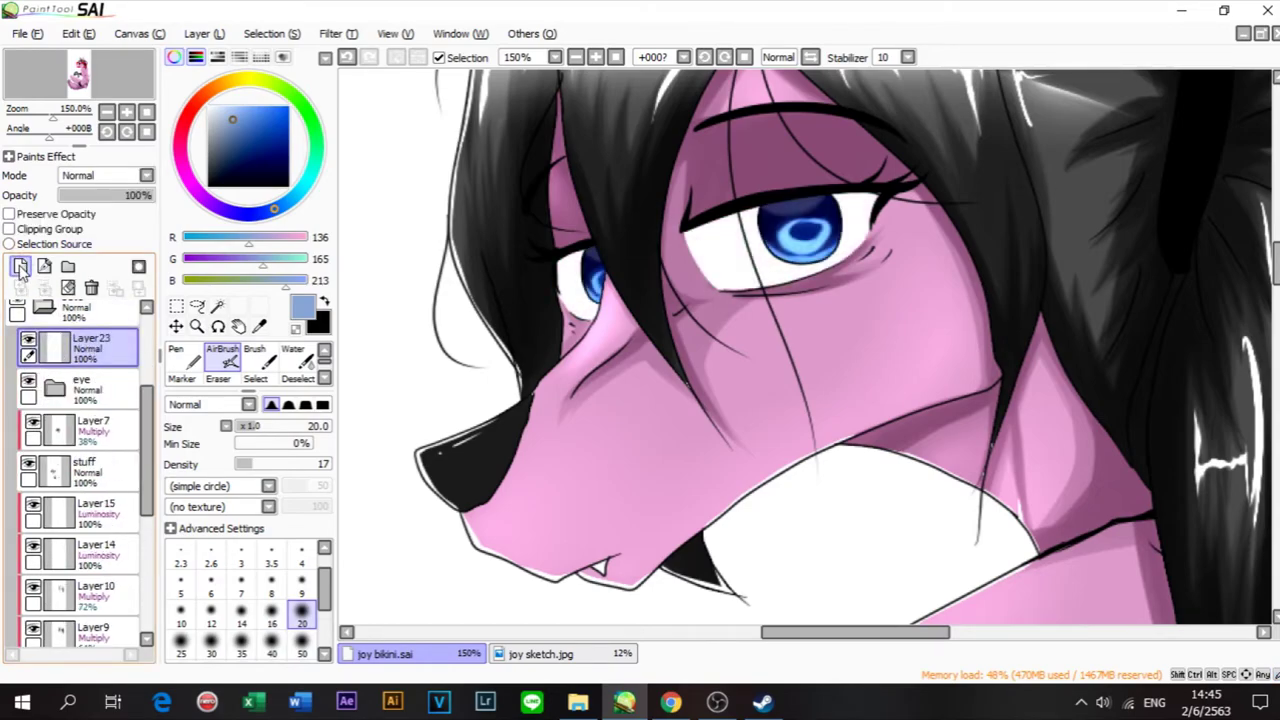
click(35, 232)
click(105, 175)
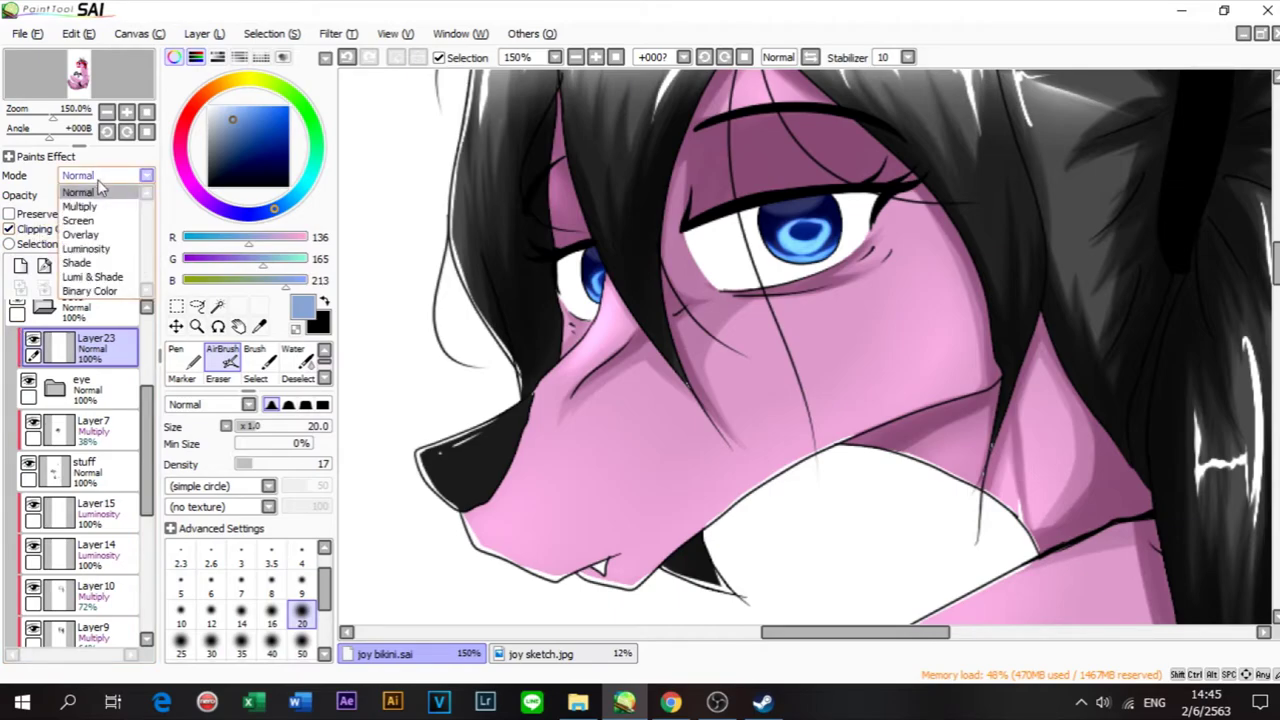
click(90, 196)
Step: Paint a black cast shadow across the upper part of the far eye with the Brush at size 50
drag(213, 155, 207, 186)
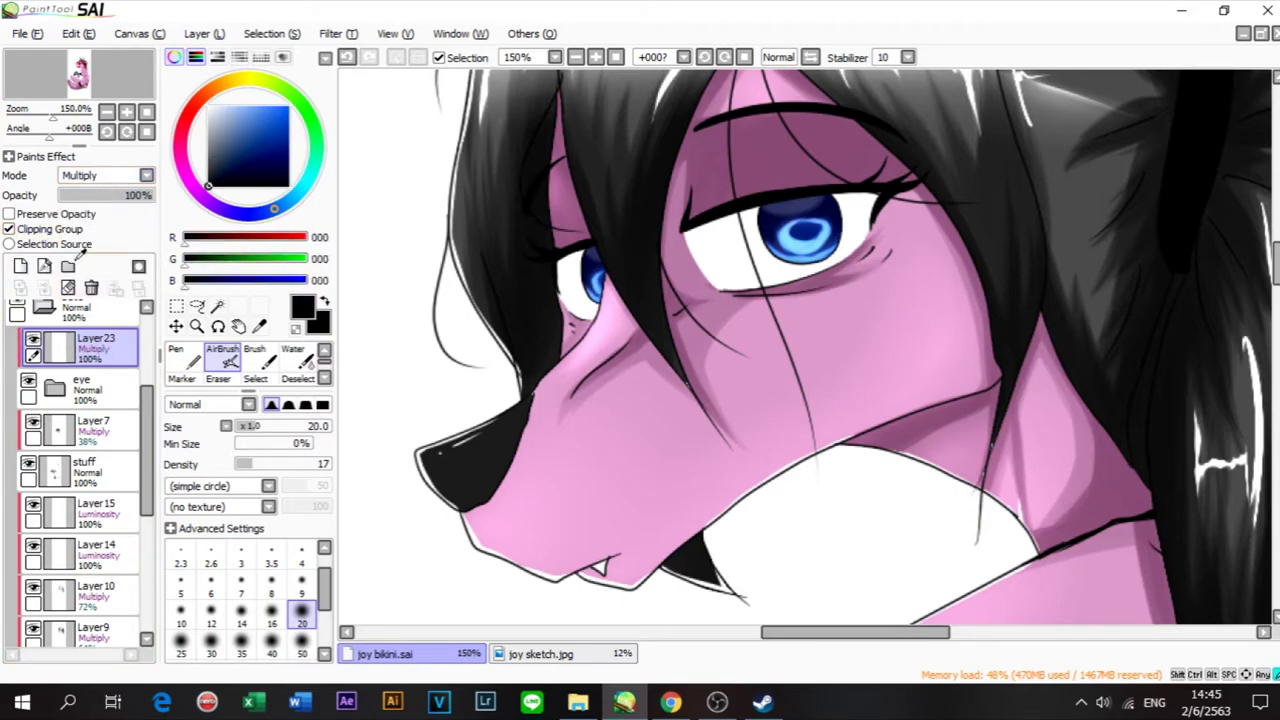
click(183, 368)
scroll(660, 288, down, 1)
scroll(612, 264, up, 2)
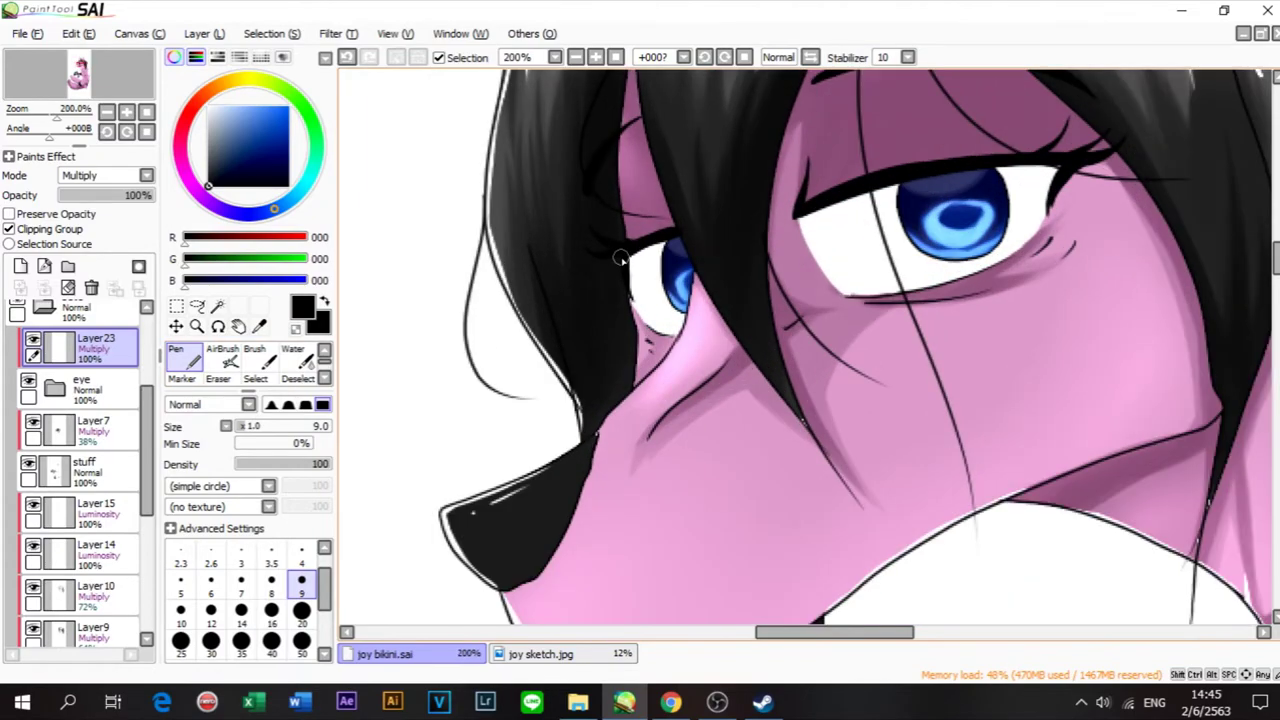
click(258, 360)
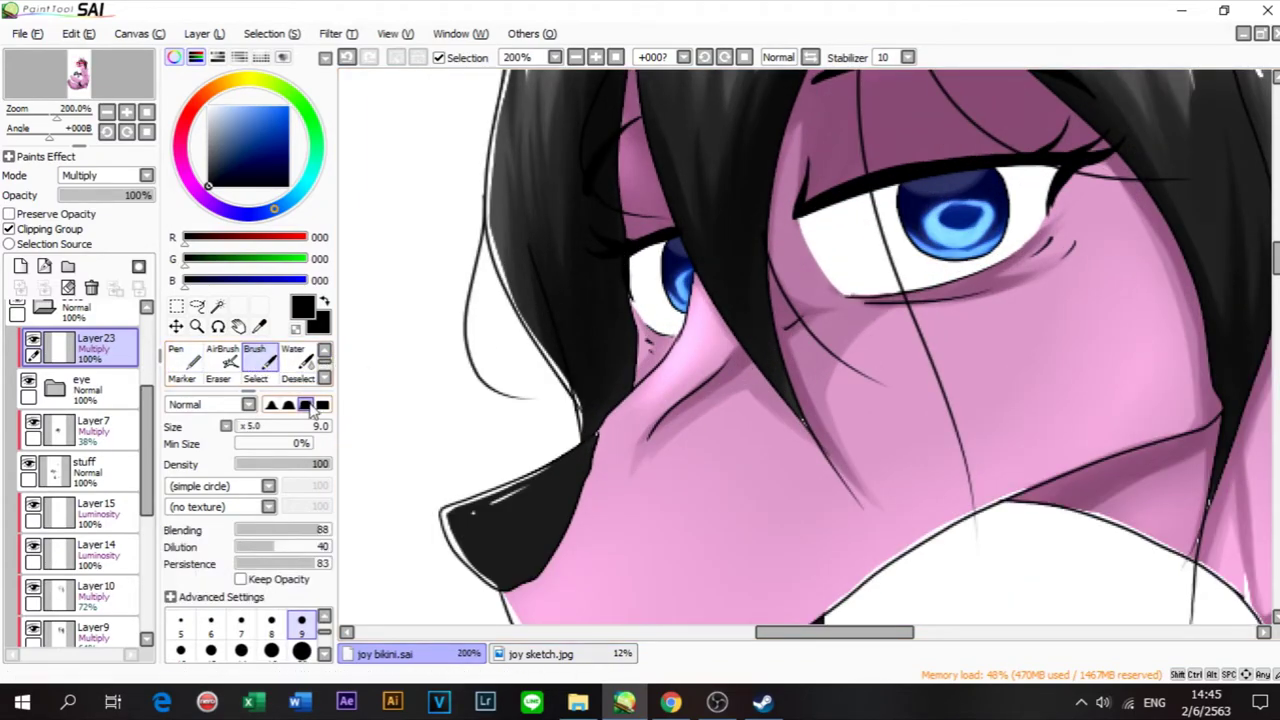
scroll(300, 640, down, 1)
click(301, 651)
drag(584, 320, 746, 256)
key(ctrl+z)
drag(610, 308, 722, 218)
key(ctrl+z)
drag(613, 297, 730, 245)
key(ctrl+z)
drag(613, 304, 727, 234)
key(ctrl+z)
key(ctrl+z)
mouse_move(610, 308)
mouse_down()
mouse_move(740, 233)
mouse_move(735, 222)
mouse_up()
key(ctrl+z)
drag(604, 298, 744, 236)
key(ctrl+z)
Step: Shade the upper part of the near eye in black and lower the shadow layer's opacity to 81%
mouse_move(618, 298)
mouse_down()
mouse_move(743, 237)
mouse_move(1052, 187)
mouse_up()
key(ctrl+z)
drag(778, 255, 1072, 198)
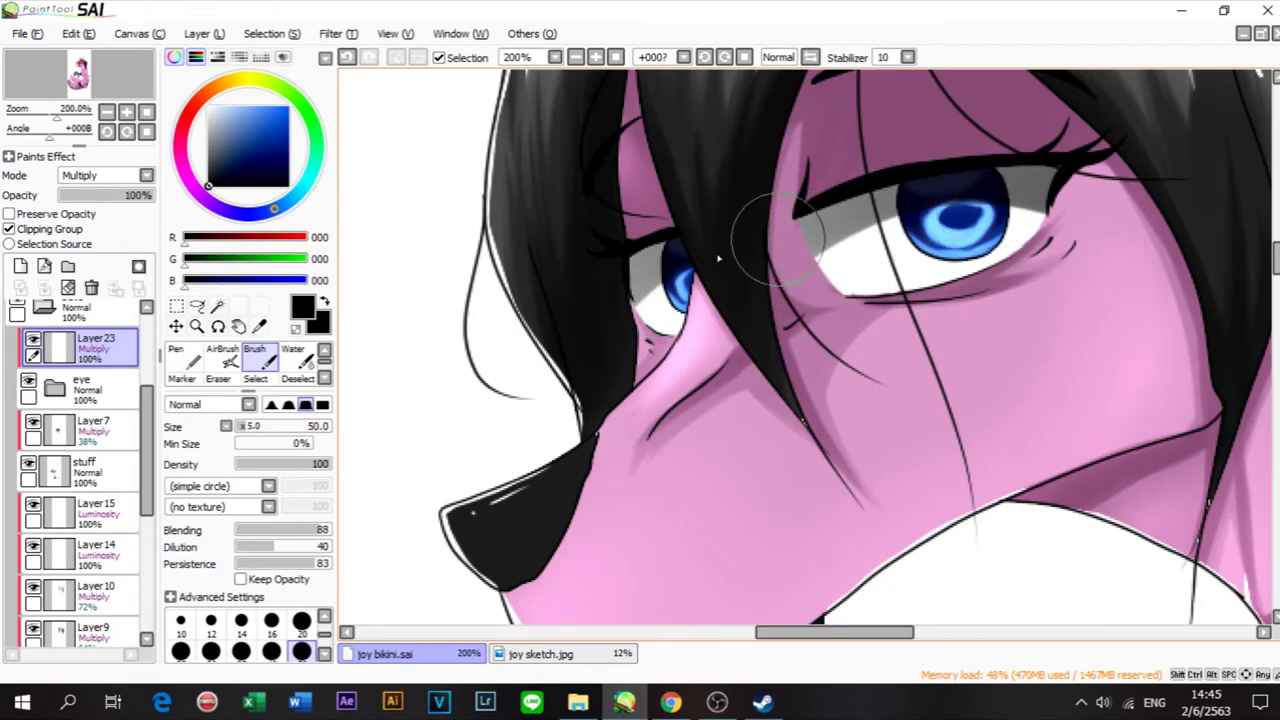
scroll(695, 272, down, 1)
scroll(695, 272, down, 2)
scroll(600, 272, up, 1)
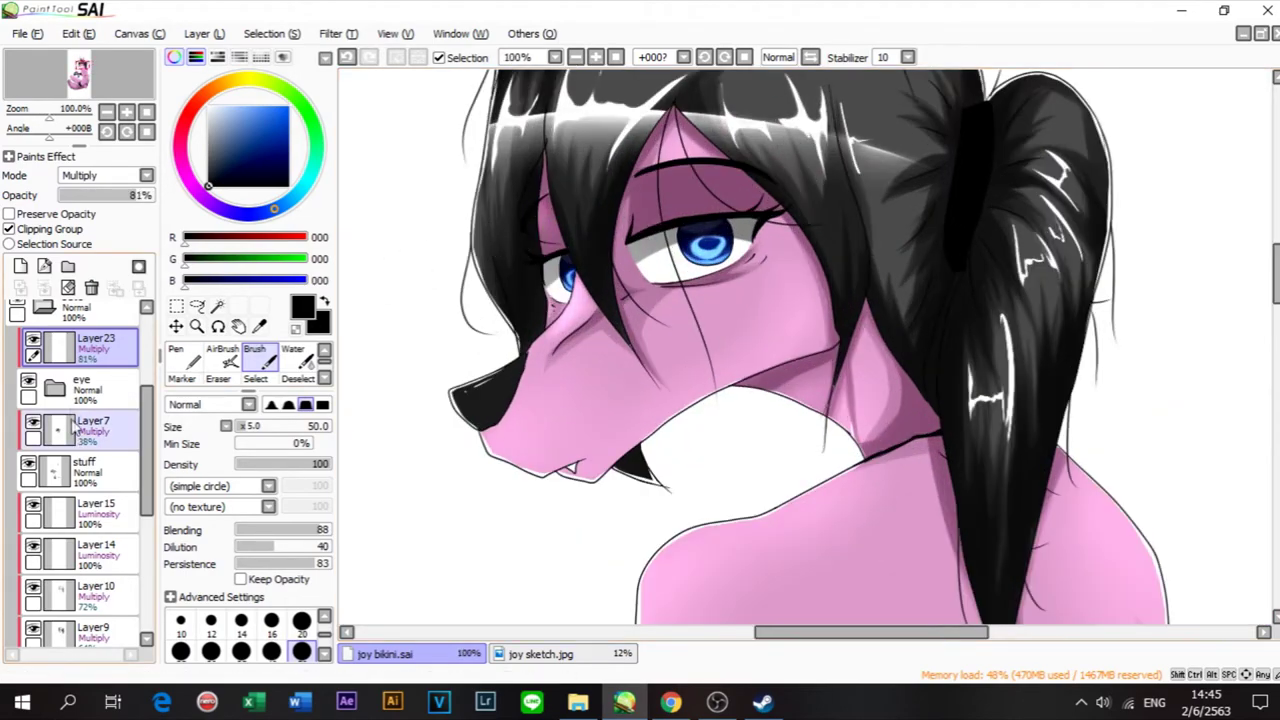
Step: Add another clipping layer above the eye shadow layer and set its blending mode to Lumi & Shade
click(20, 266)
click(9, 229)
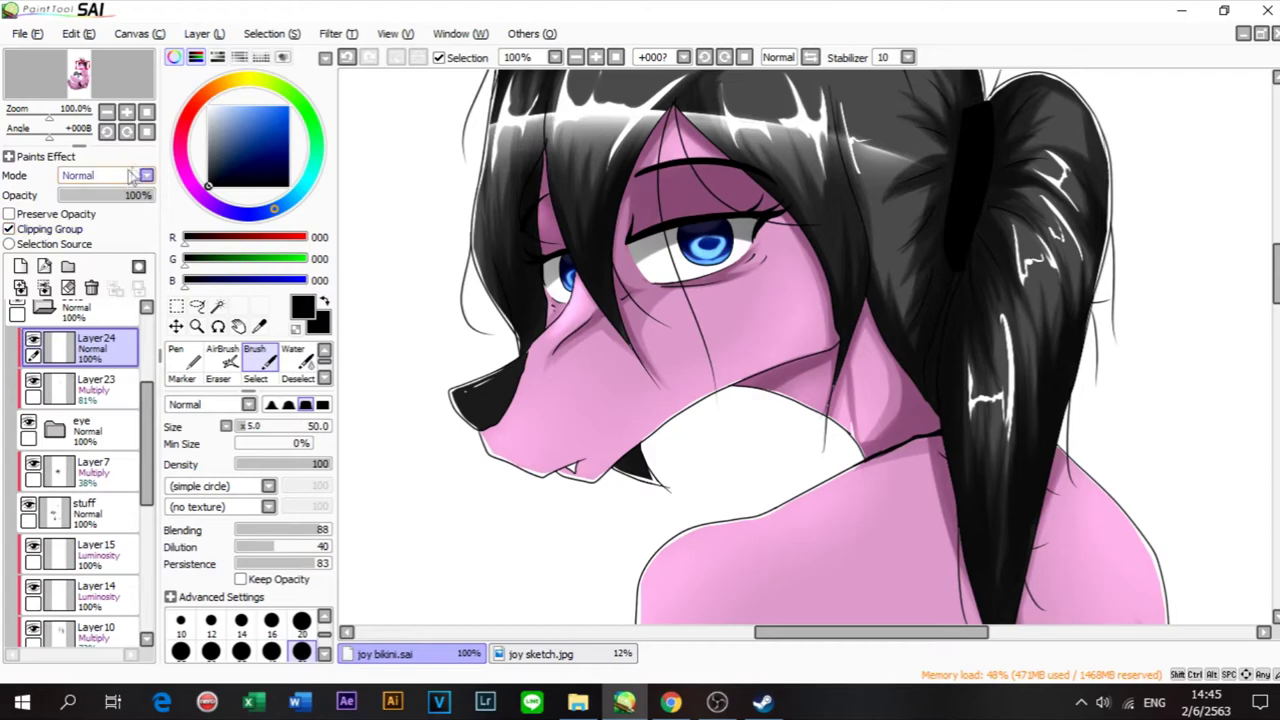
click(138, 178)
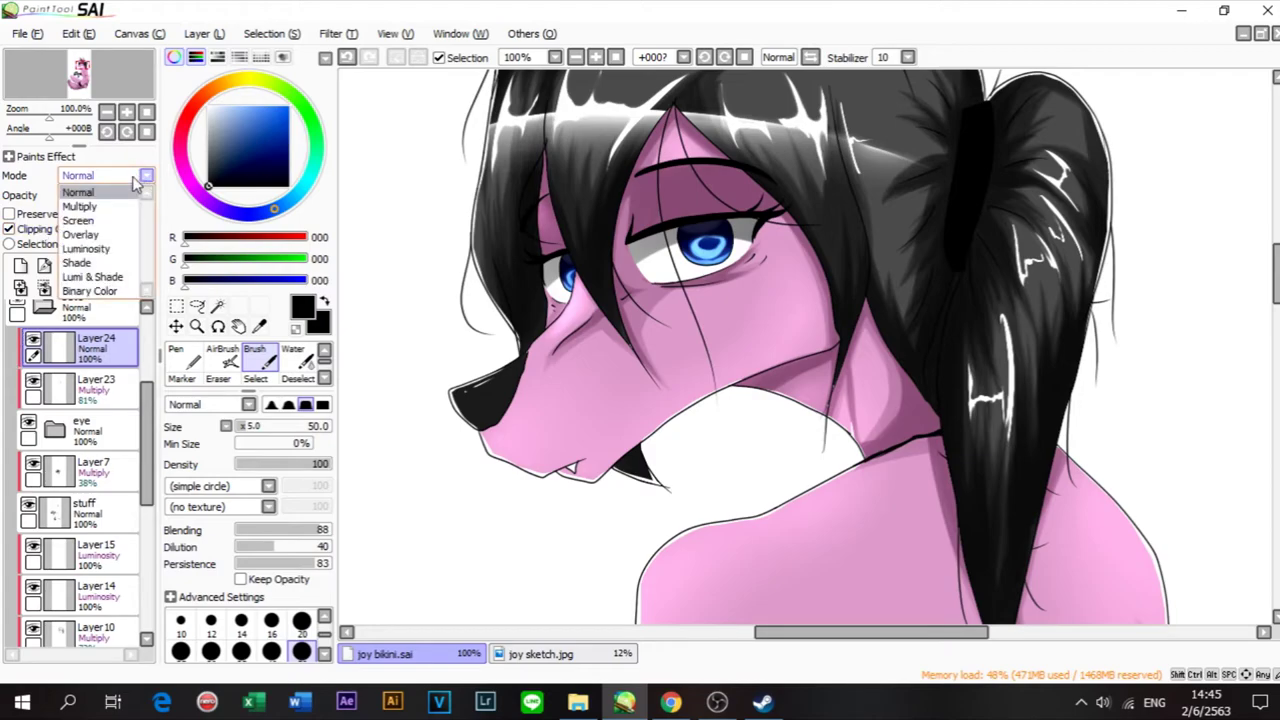
click(92, 277)
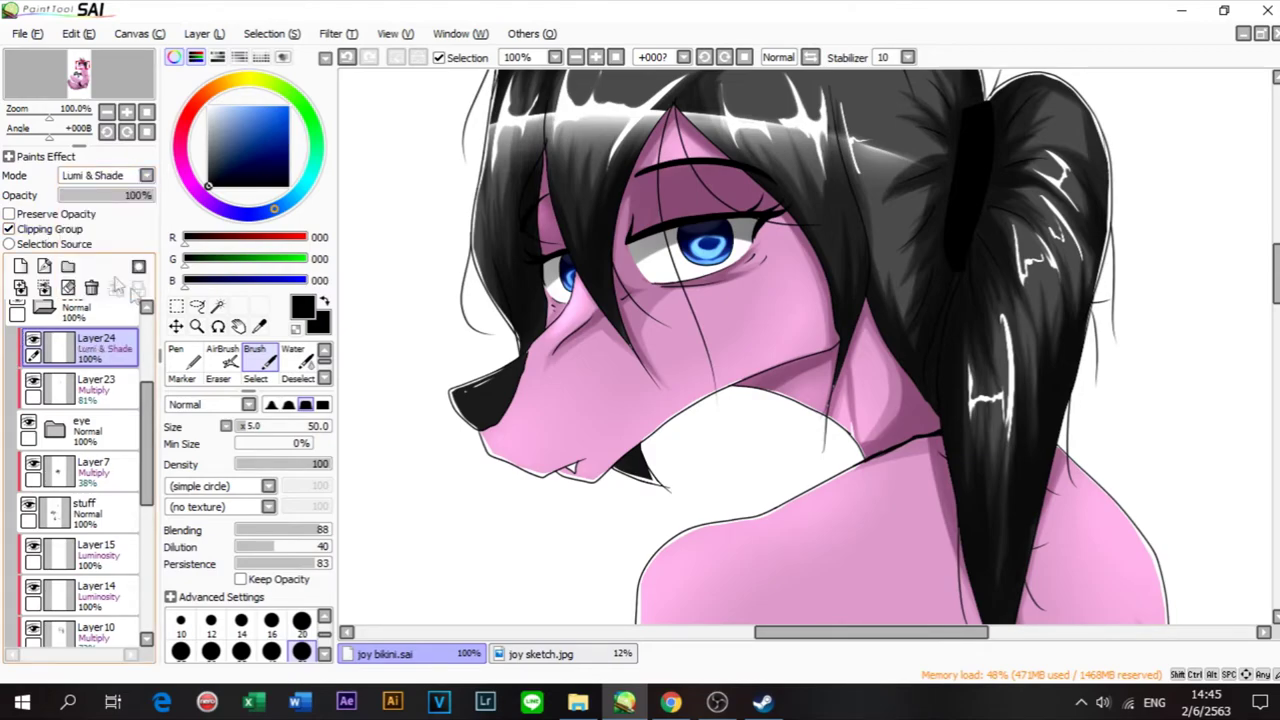
Step: Paint an orange line (RGB 255, 104, 1) along the shadow's lower edge on the far eye with the Brush at size 9
scroll(625, 243, down, 3)
scroll(638, 246, up, 5)
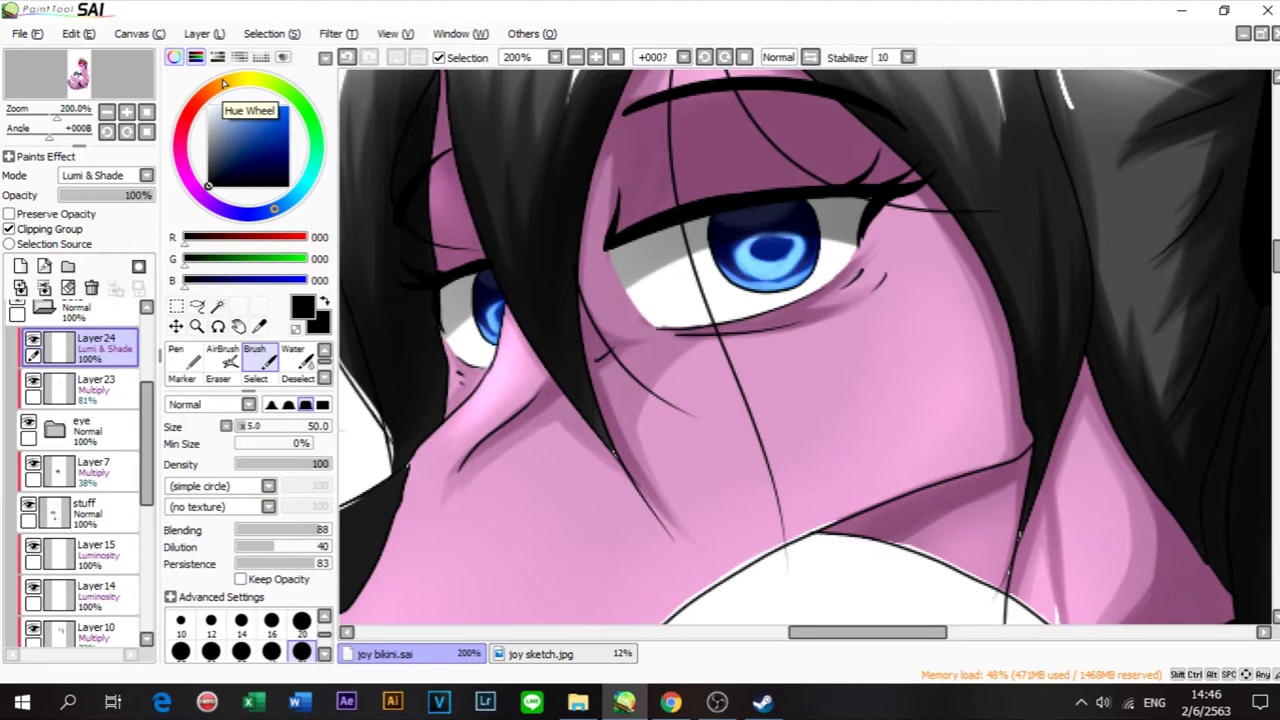
click(224, 83)
mouse_move(262, 144)
mouse_down()
mouse_move(288, 88)
mouse_move(199, 97)
mouse_up()
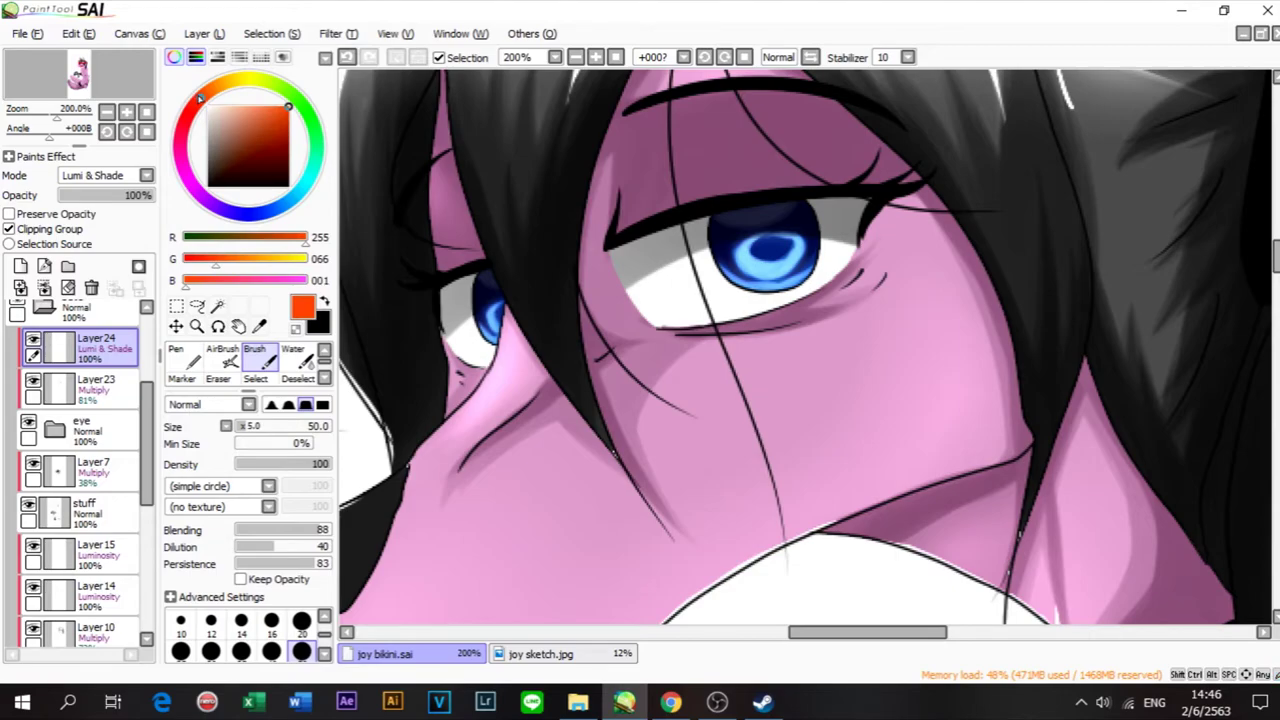
click(183, 258)
drag(186, 260, 236, 265)
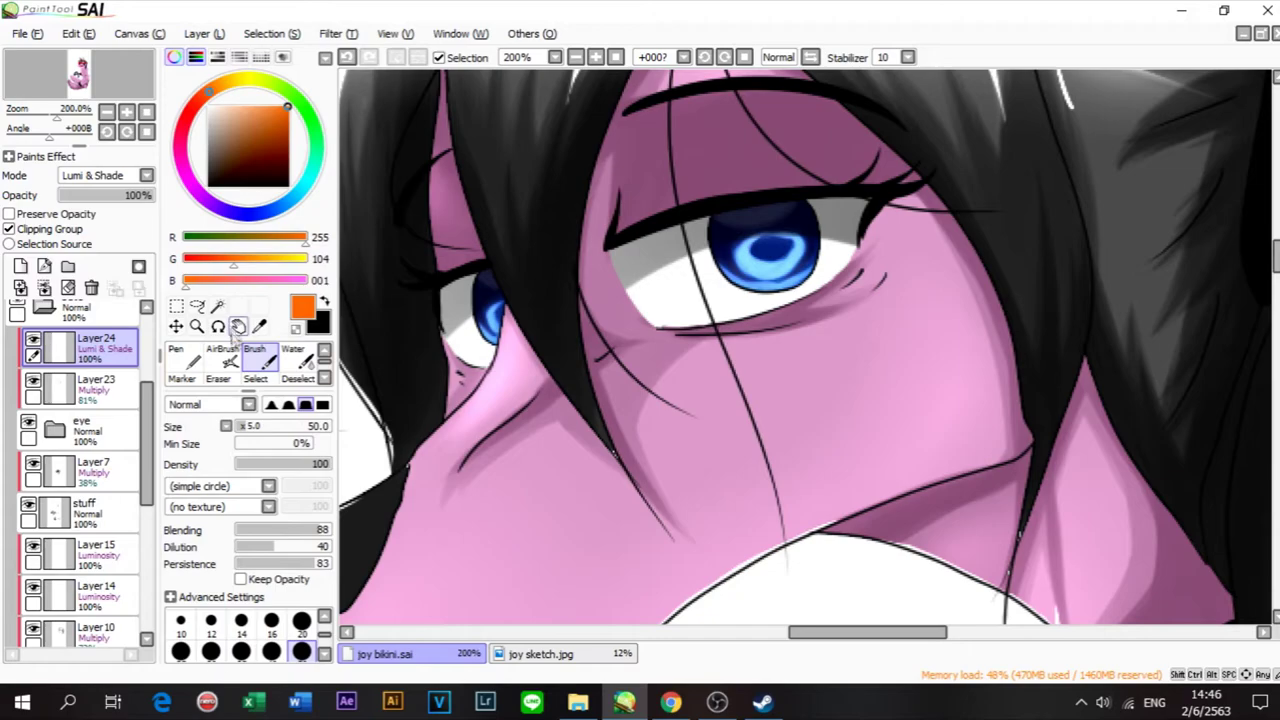
click(301, 620)
click(324, 616)
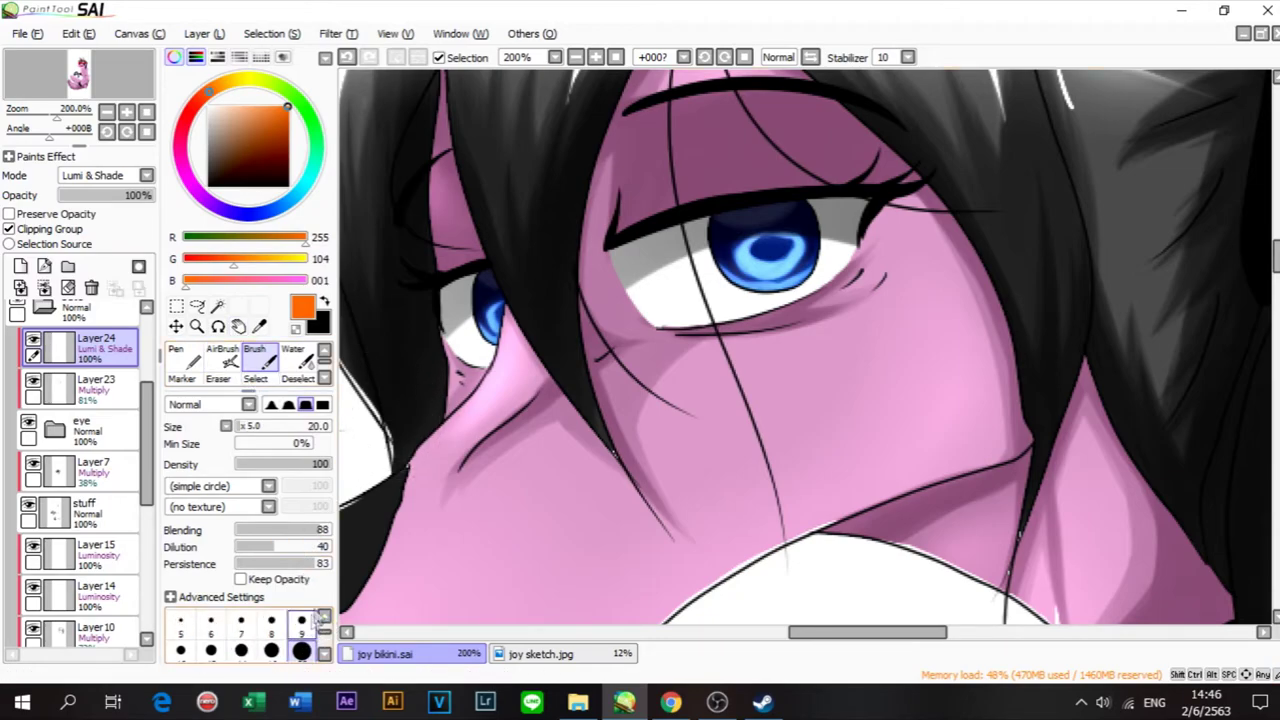
drag(450, 340, 520, 302)
key(ctrl+z)
drag(448, 338, 507, 310)
key(ctrl+z)
click(301, 621)
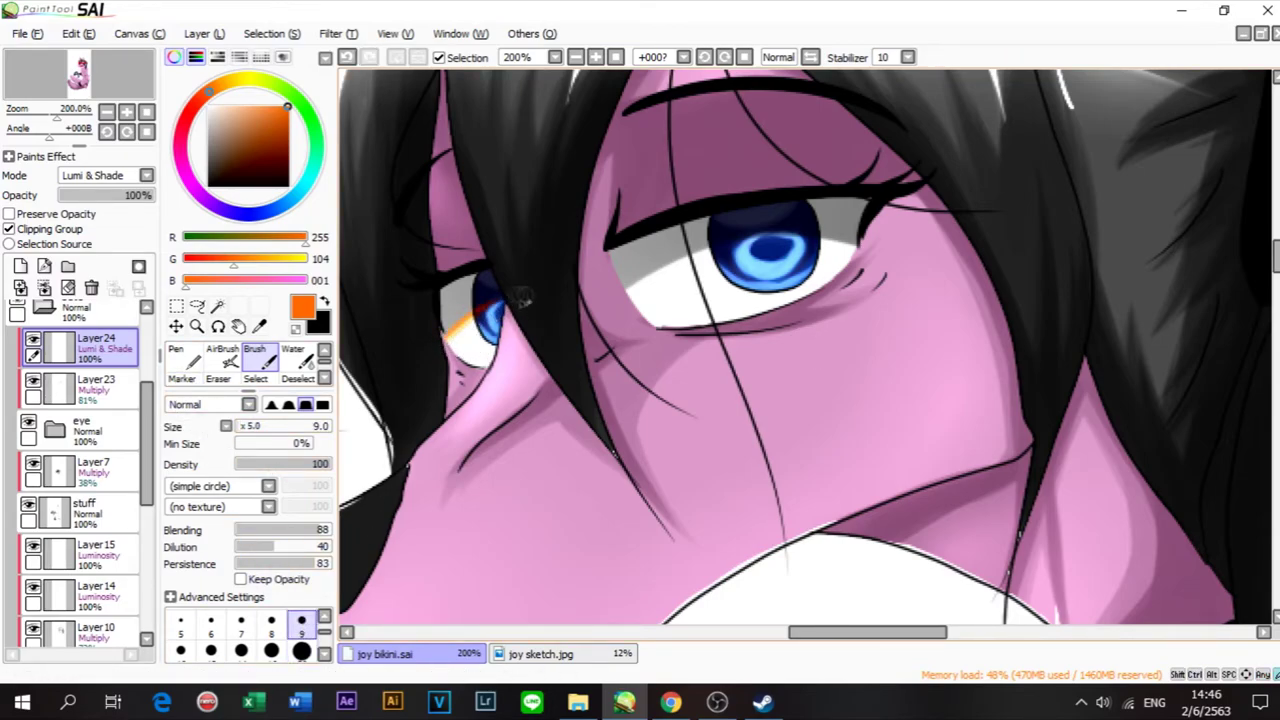
key(ctrl+z)
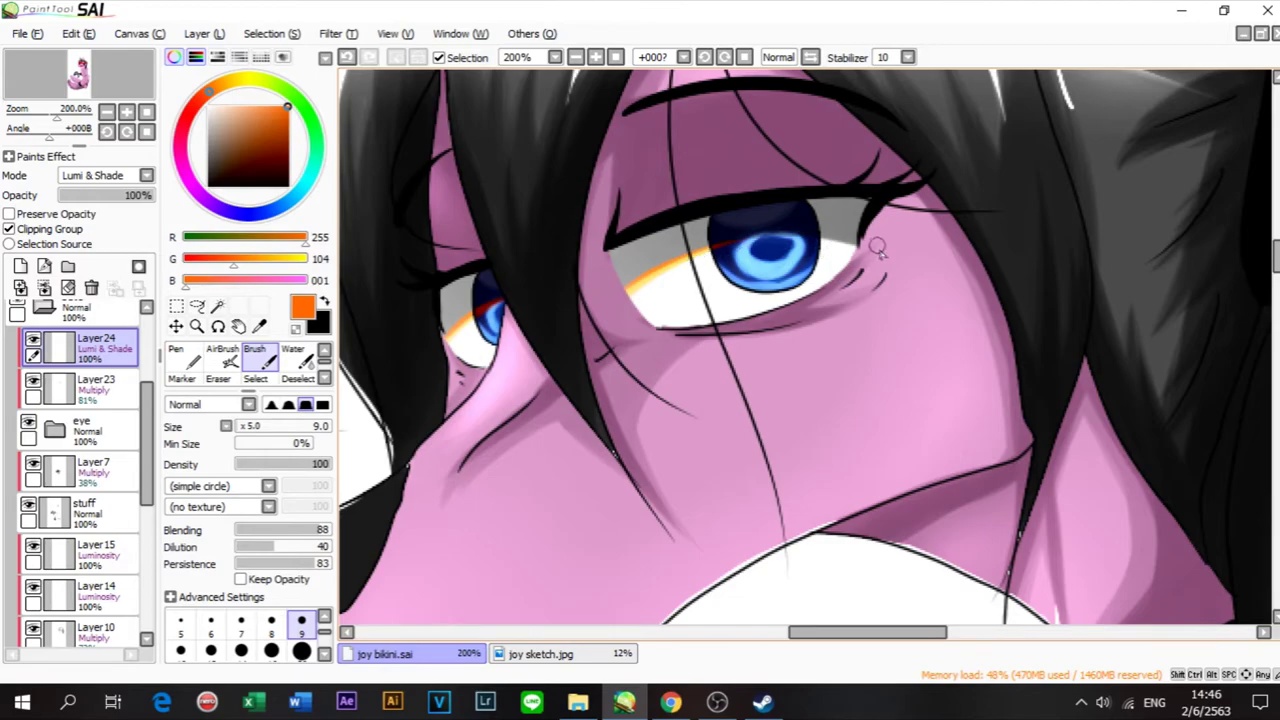
Step: Paint the orange line along the near eye's shadow edge and reduce the layer's opacity to 56%
drag(857, 243, 760, 241)
key(ctrl+z)
key(ctrl+z)
key(ctrl+z)
key(ctrl+z)
scroll(789, 262, down, 2)
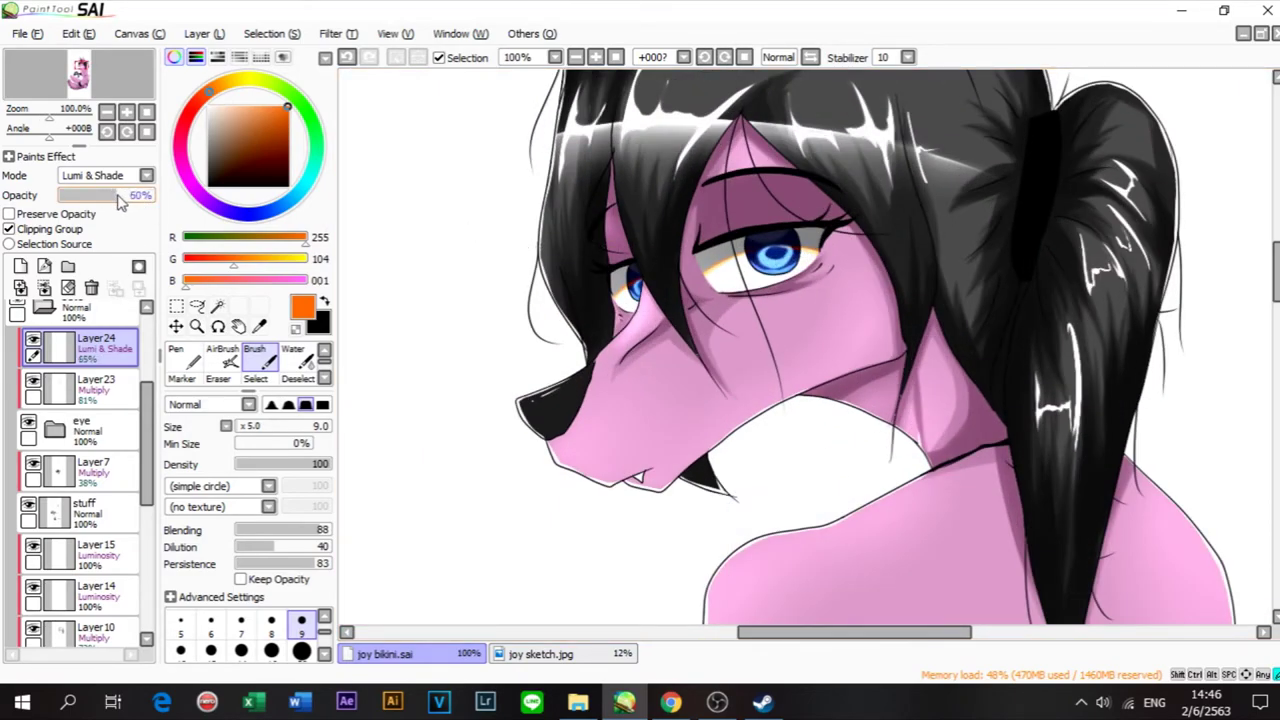
drag(113, 200, 115, 200)
Step: Touch up the orange glow along the near eye's shadow edge with the Brush at size 20
scroll(715, 300, up, 2)
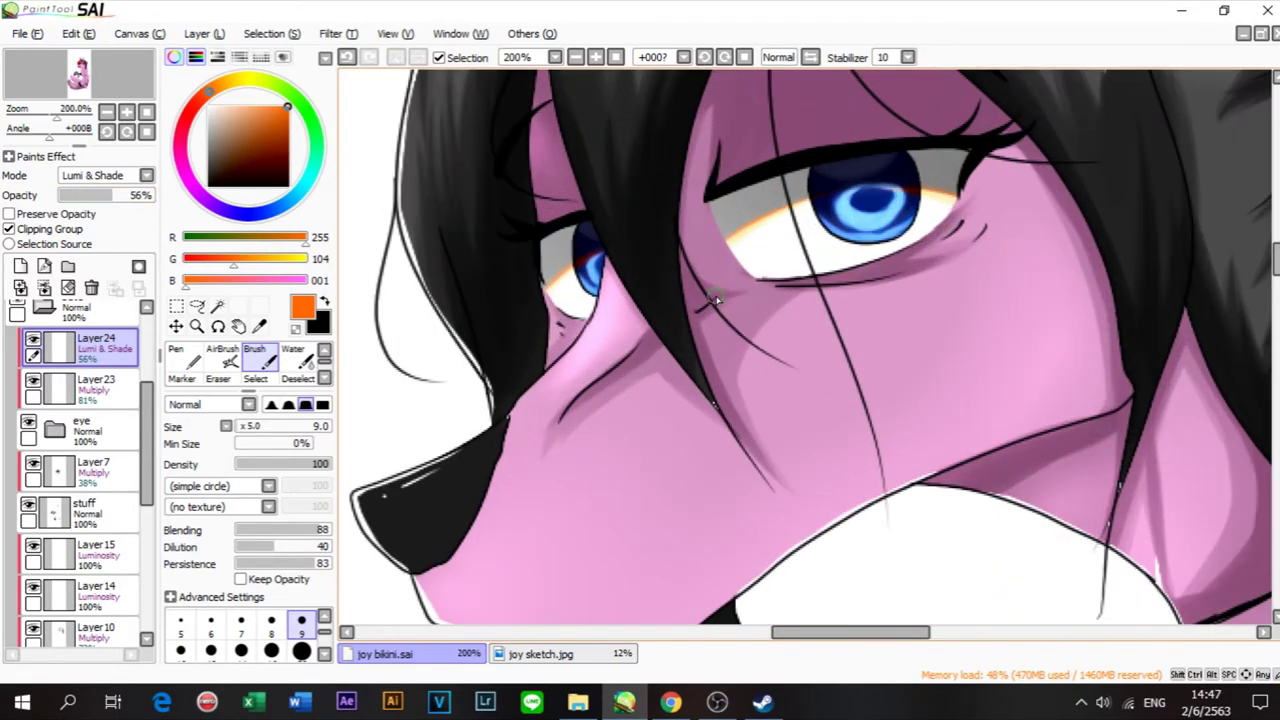
click(300, 654)
mouse_move(735, 237)
mouse_down()
mouse_move(798, 221)
mouse_move(806, 203)
mouse_move(799, 216)
mouse_up()
key(ctrl+z)
key(ctrl+z)
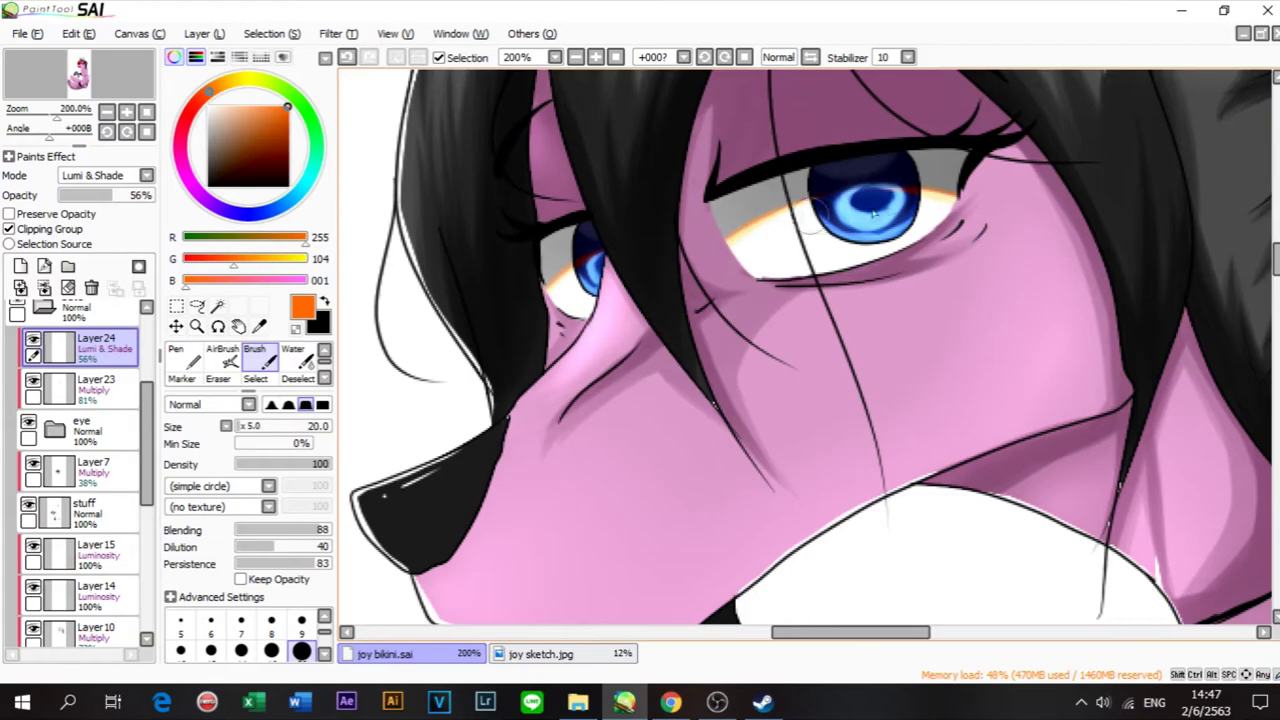
key(ctrl+z)
mouse_move(926, 194)
mouse_down()
mouse_move(966, 218)
mouse_move(969, 202)
mouse_move(905, 191)
mouse_up()
scroll(905, 190, down, 3)
scroll(910, 198, up, 2)
scroll(818, 262, down, 1)
scroll(835, 258, up, 1)
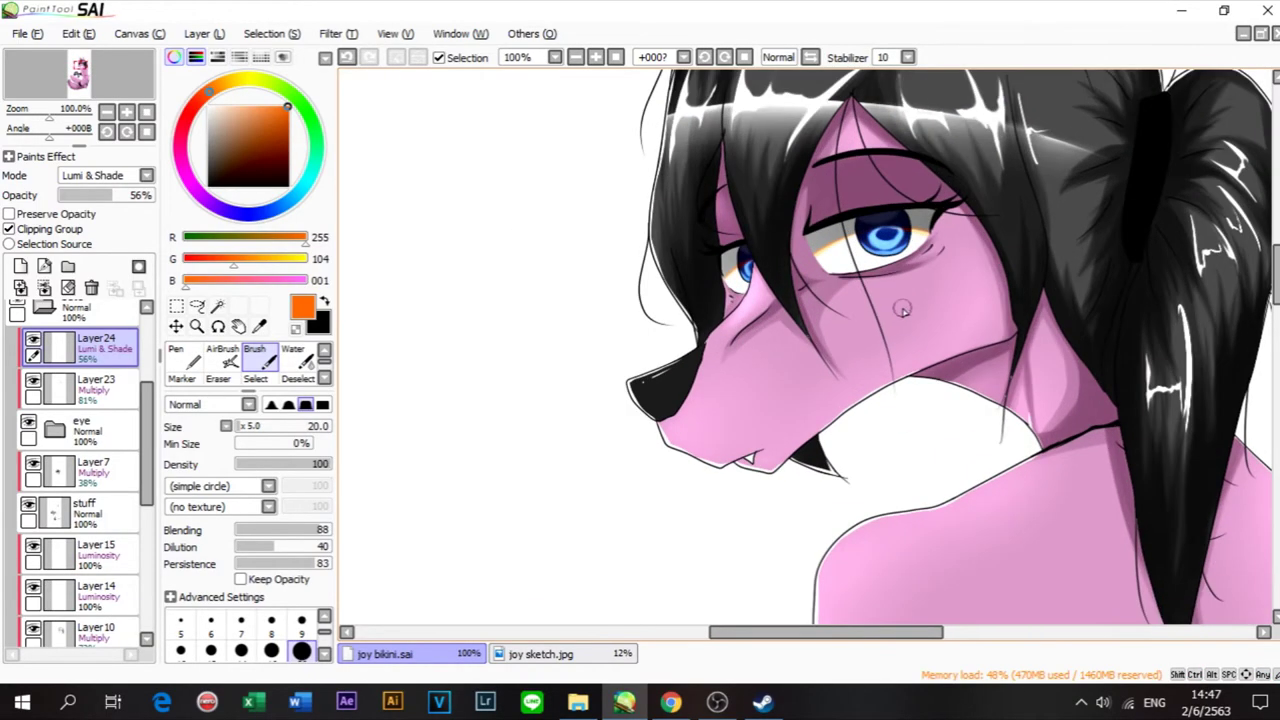
scroll(951, 297, up, 1)
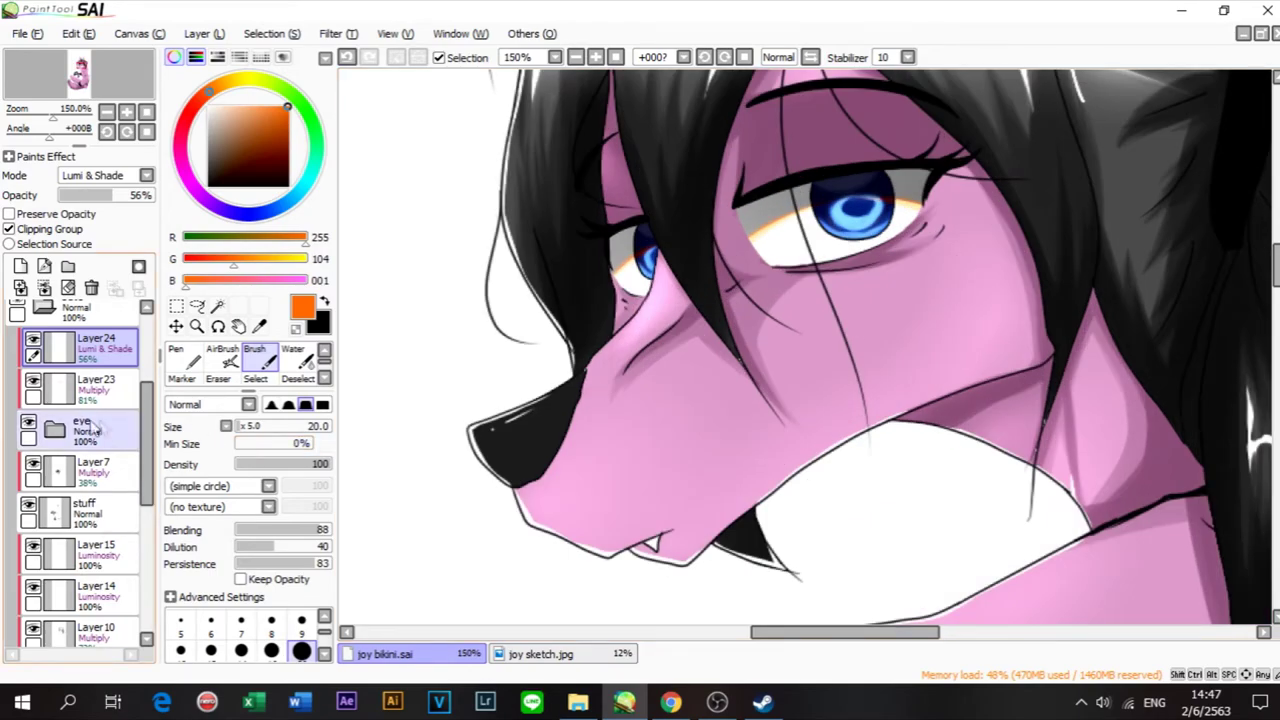
Step: Expand the eye folder and select its Luminosity layer, toggling the layer's visibility to check its content
click(57, 430)
scroll(100, 455, down, 1)
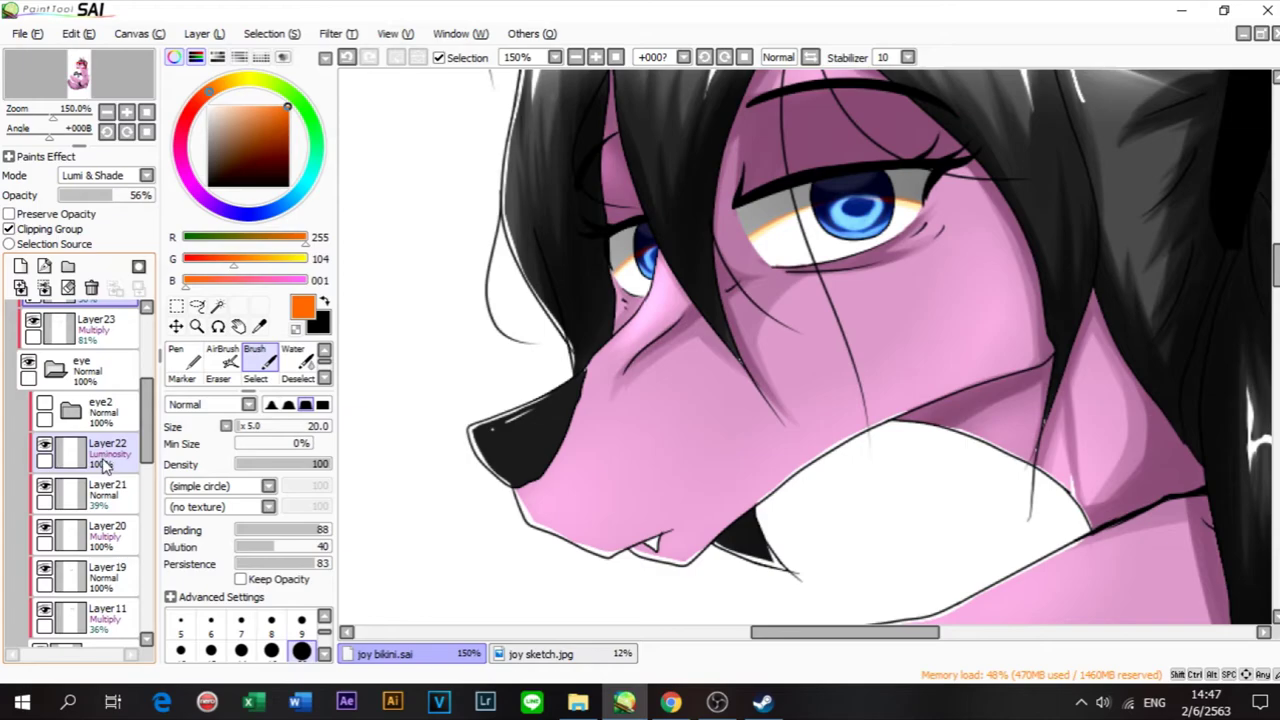
click(105, 463)
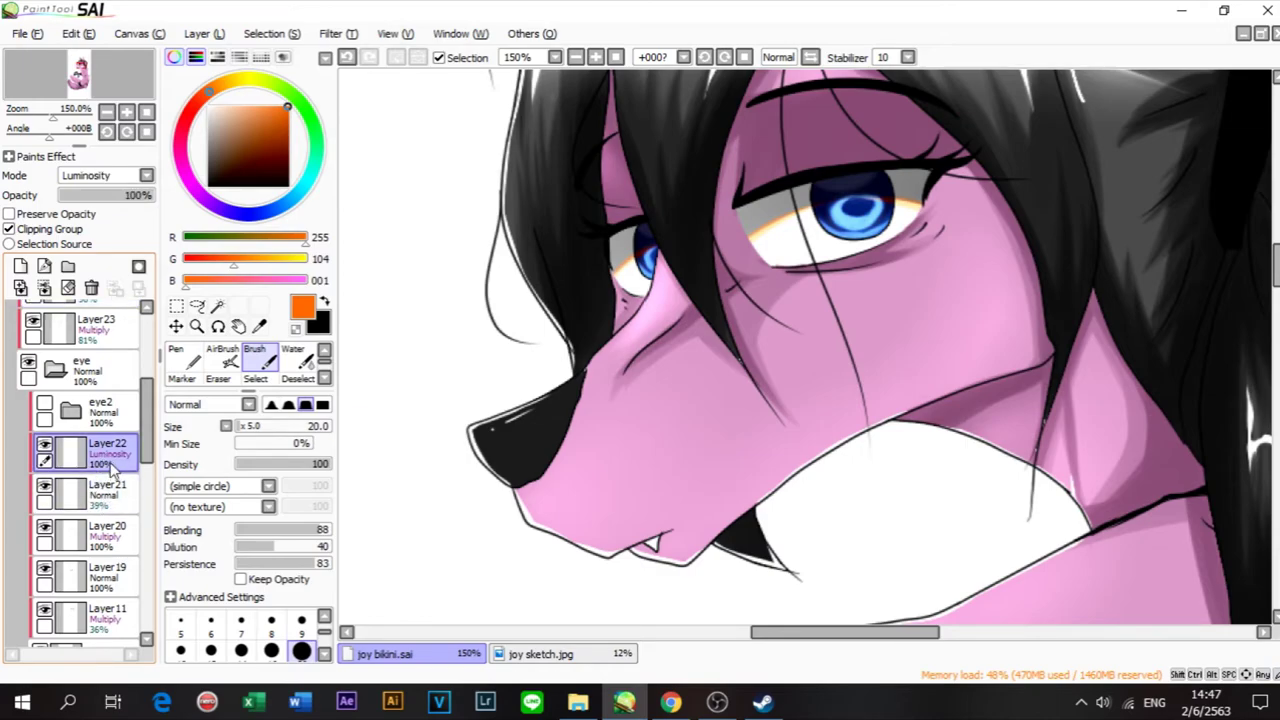
click(45, 450)
click(45, 451)
Step: Try thin white diagonal strokes across the near iris's dark upper half with the Pen at size 0.8
click(182, 357)
drag(230, 118, 200, 100)
scroll(253, 628, up, 1)
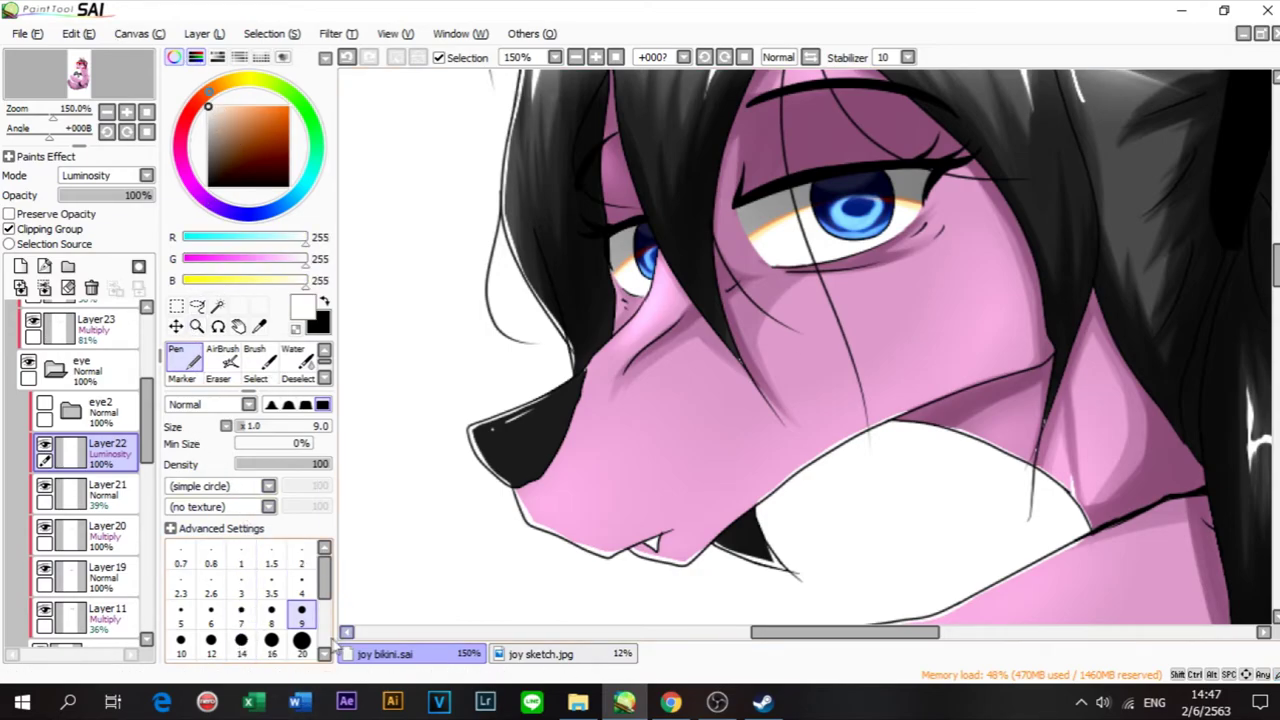
click(211, 559)
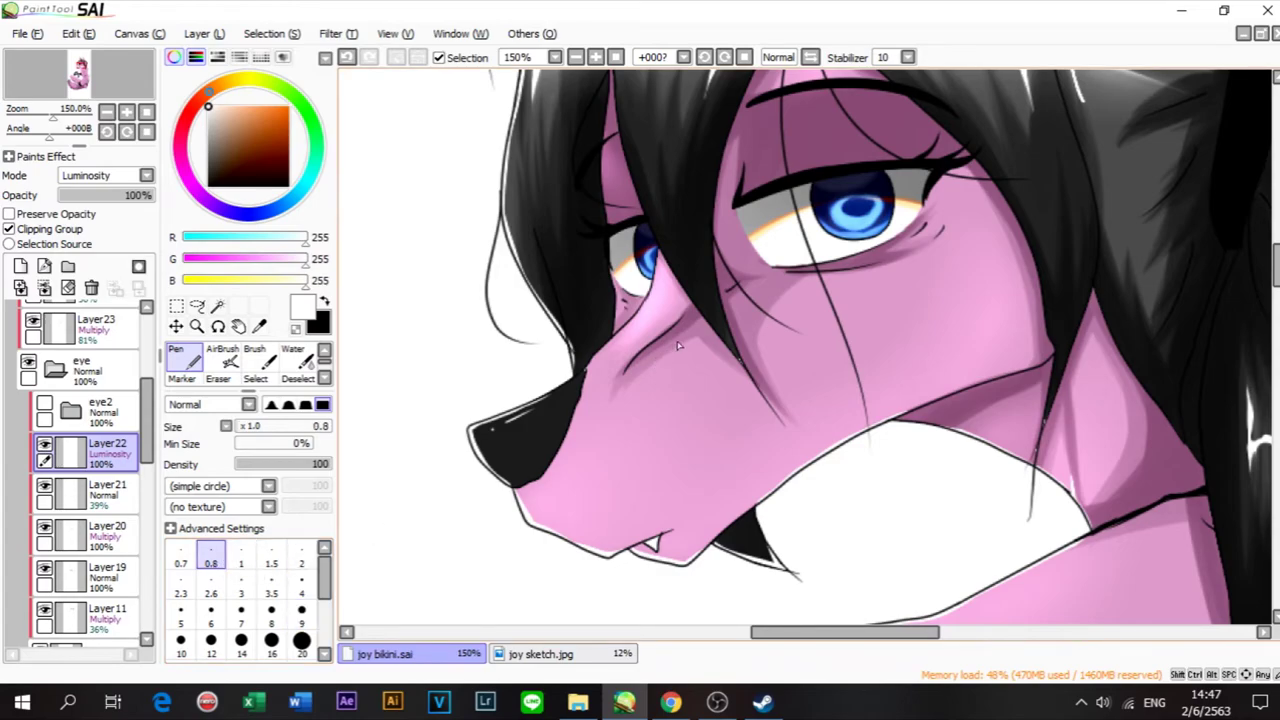
scroll(838, 170, up, 4)
scroll(838, 170, up, 1)
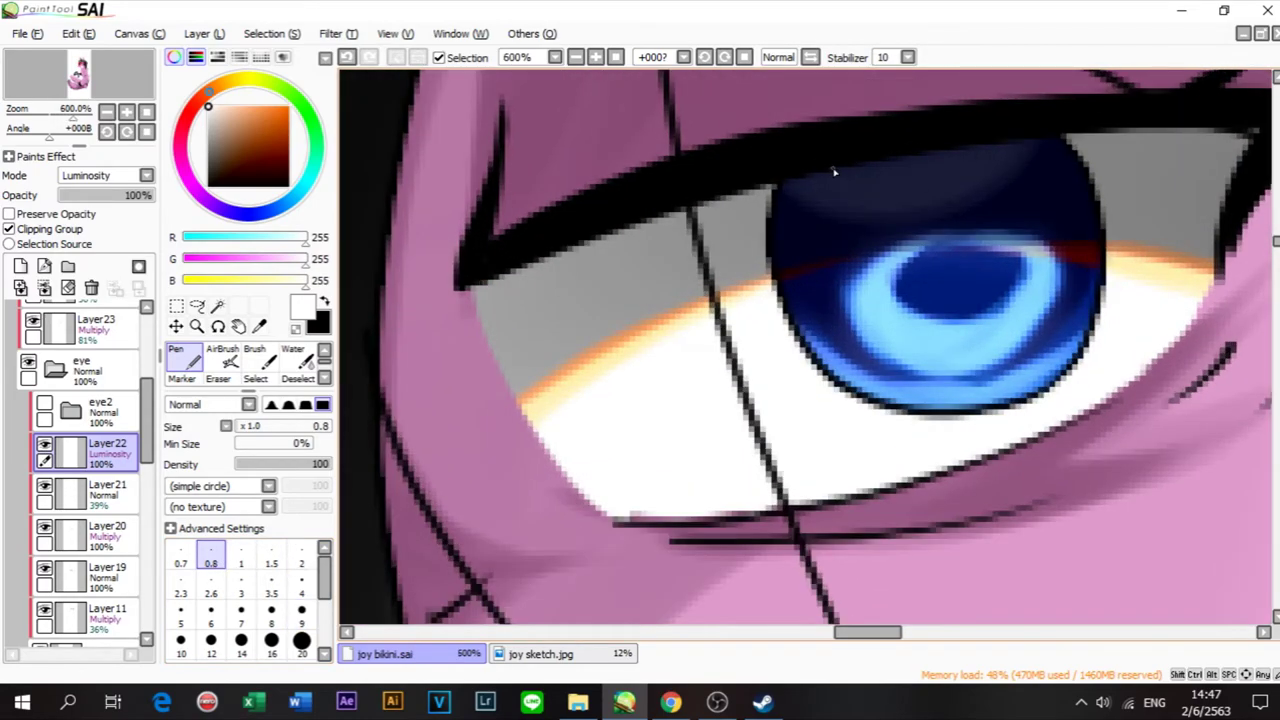
key(ctrl+z)
drag(802, 194, 860, 252)
key(ctrl+z)
key(ctrl+z)
drag(795, 211, 828, 238)
drag(802, 187, 866, 255)
key(ctrl+z)
mouse_move(838, 196)
mouse_down()
mouse_move(878, 234)
mouse_move(903, 216)
mouse_up()
drag(882, 170, 978, 226)
drag(954, 165, 989, 218)
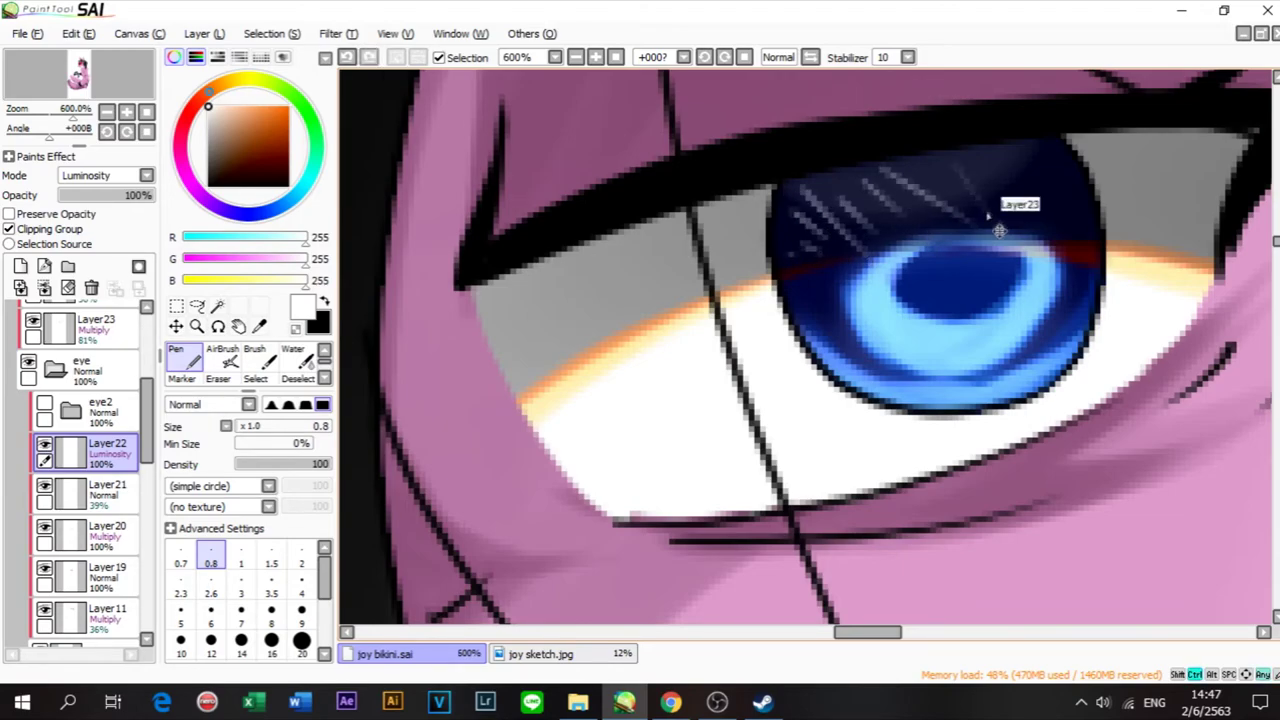
key(ctrl+z)
key(ctrl+z)
key(ctrl+z)
Step: Redraw the fine white diagonal reflection strokes across the upper half of the near iris
drag(824, 186, 857, 232)
drag(842, 170, 906, 234)
drag(882, 164, 946, 228)
drag(922, 182, 956, 210)
drag(886, 196, 906, 216)
scroll(808, 276, down, 6)
mouse_move(791, 243)
mouse_down()
mouse_move(815, 256)
mouse_move(796, 300)
mouse_move(813, 327)
mouse_up()
scroll(703, 278, up, 5)
scroll(666, 343, down, 5)
scroll(741, 308, up, 3)
Step: Refine the thin white diagonal reflection strokes on both irises with the Pen at size 0.8 and the Eraser
drag(807, 287, 820, 318)
key(ctrl+z)
key(ctrl+z)
key(e)
drag(720, 320, 730, 312)
mouse_move(730, 318)
mouse_down()
mouse_move(800, 340)
mouse_move(790, 350)
mouse_move(745, 335)
mouse_up()
key(ctrl+z)
mouse_move(728, 328)
mouse_down()
mouse_move(758, 318)
mouse_move(741, 303)
mouse_up()
key(ctrl+z)
key(n)
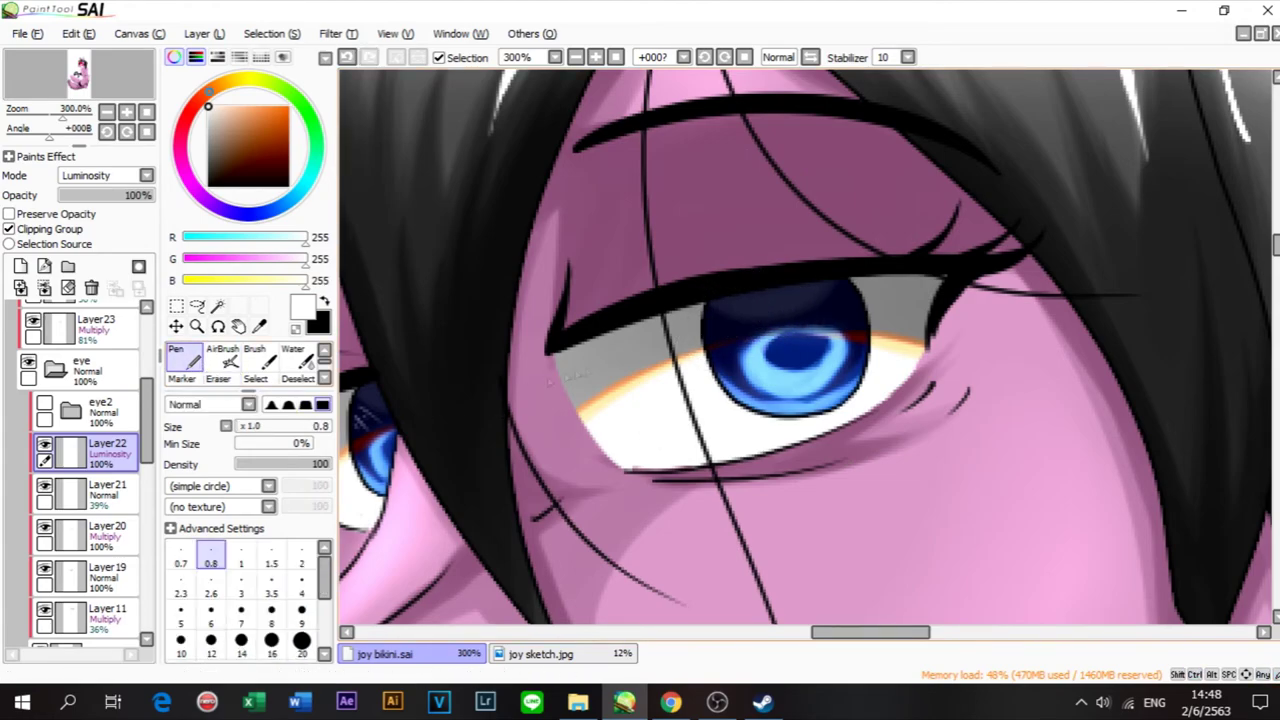
key(ctrl+z)
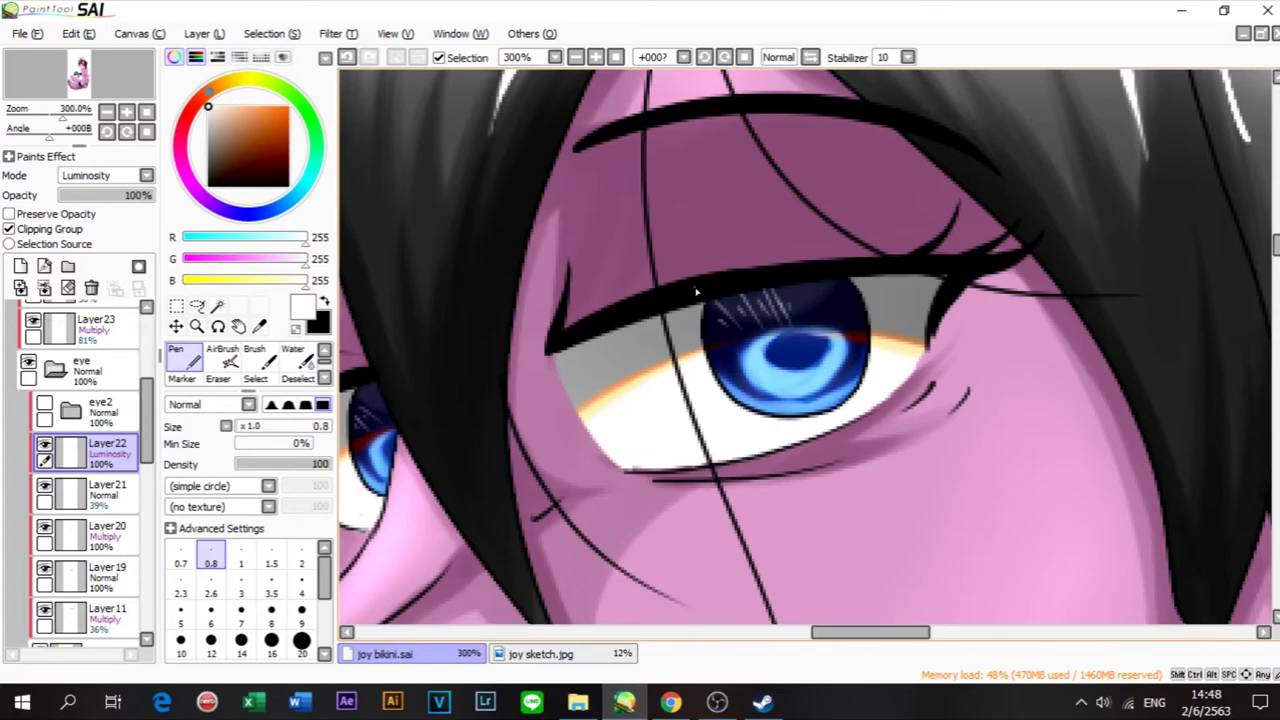
Step: Dab white highlights at the lower edges of the near iris (size 20) and far iris (size 9) with the AirBrush at density 76
scroll(697, 291, down, 1)
click(222, 360)
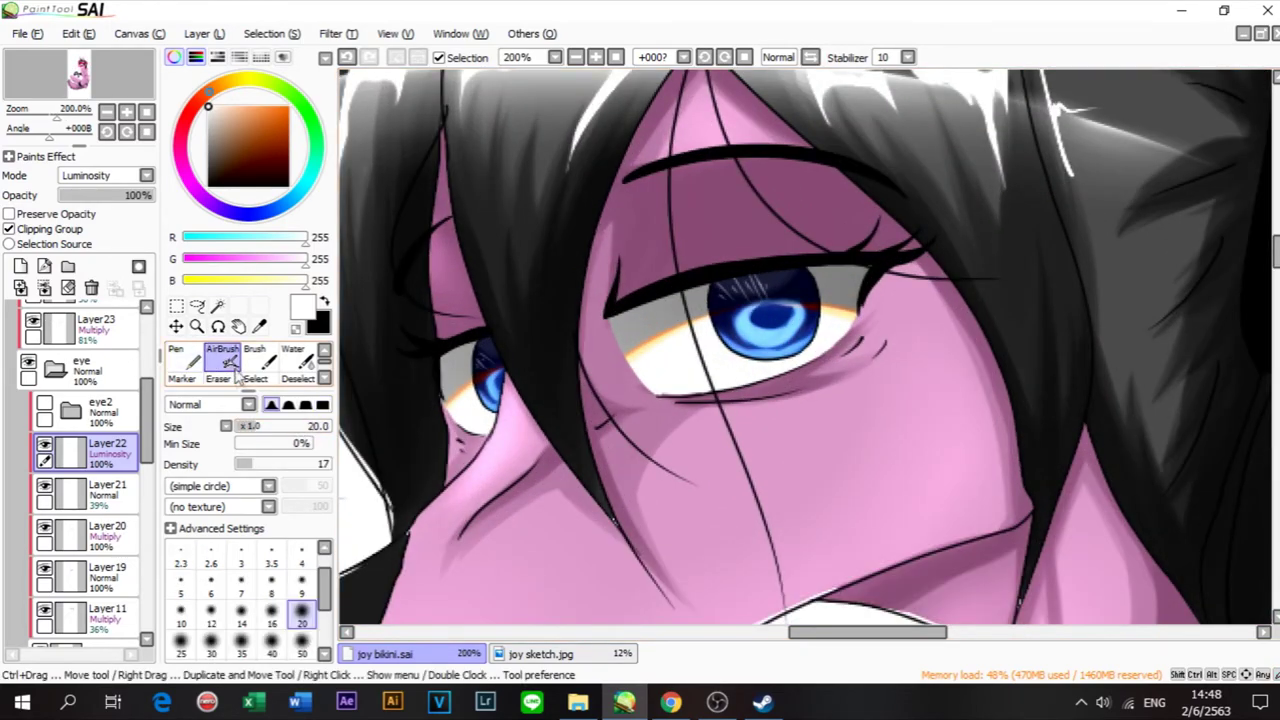
click(288, 404)
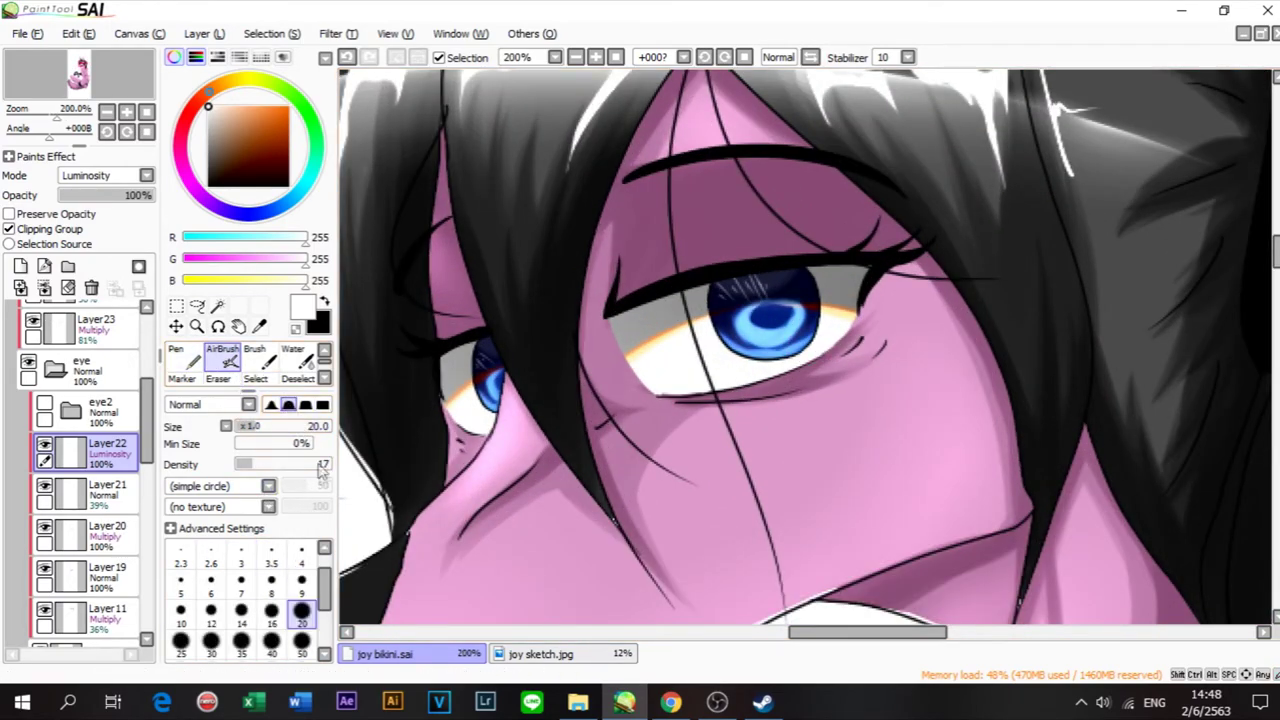
click(305, 405)
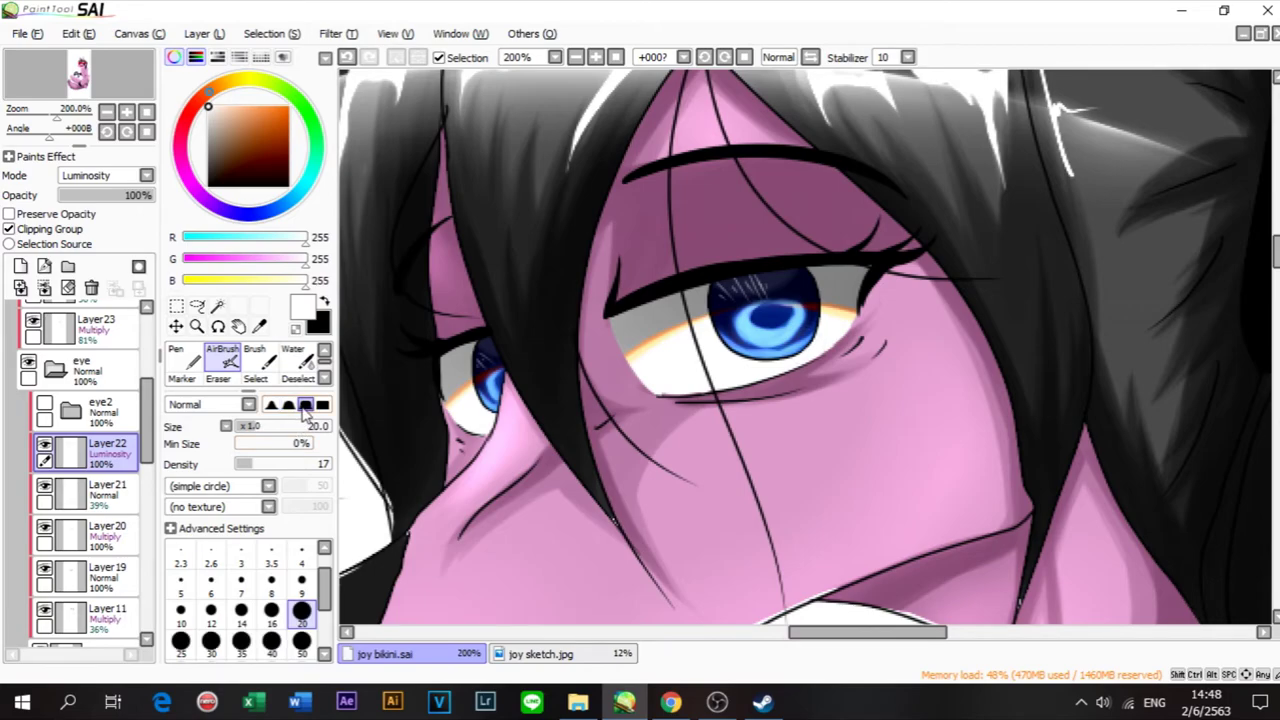
drag(281, 468, 309, 466)
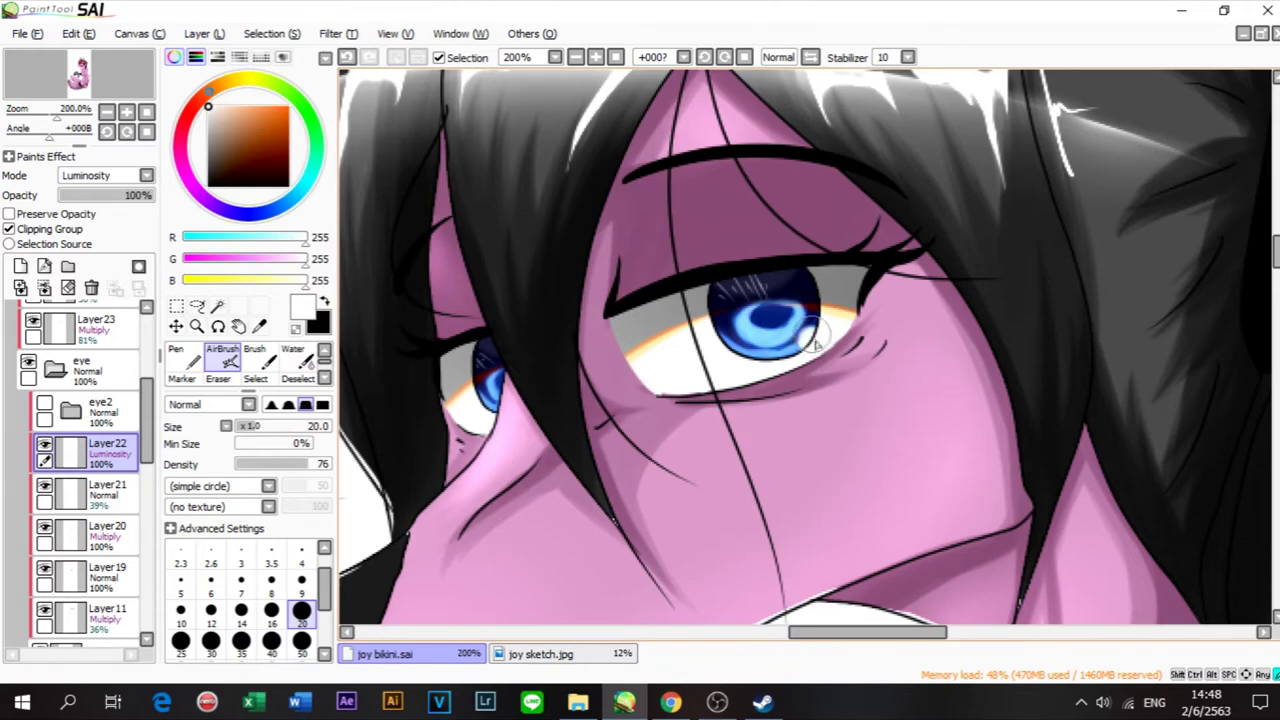
drag(815, 338, 808, 343)
key(ctrl+z)
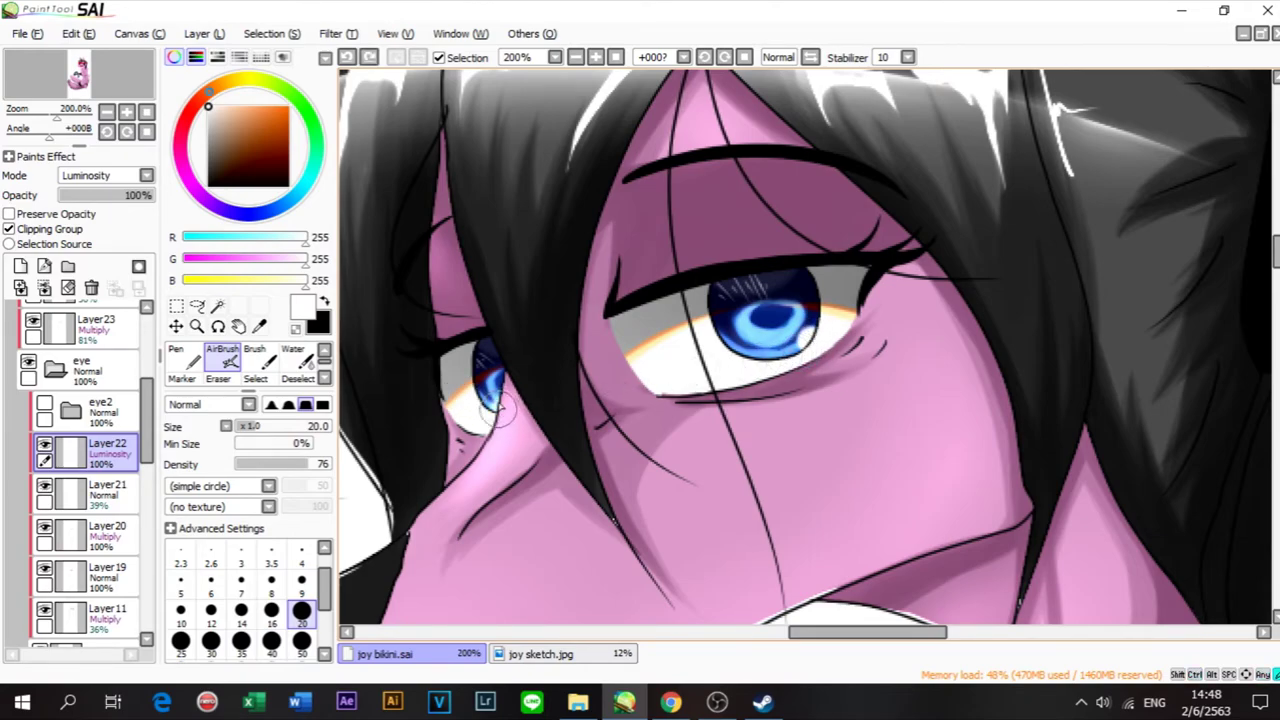
click(303, 585)
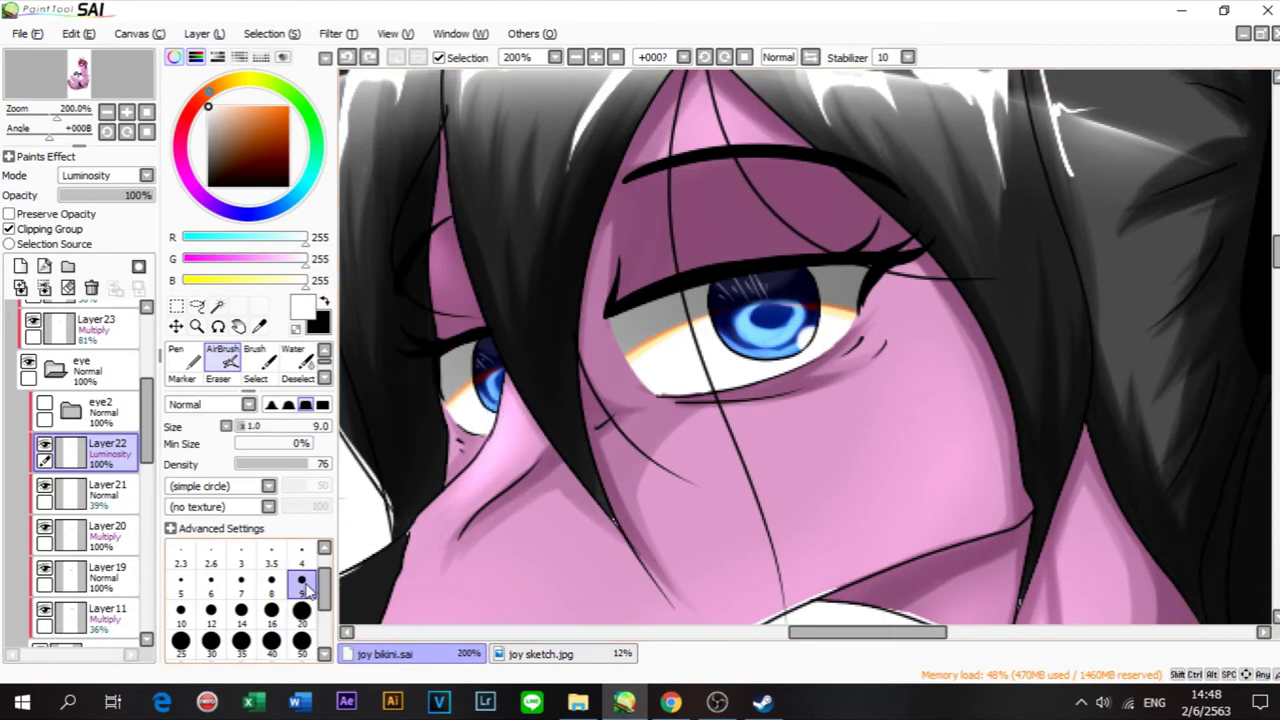
drag(503, 412, 495, 420)
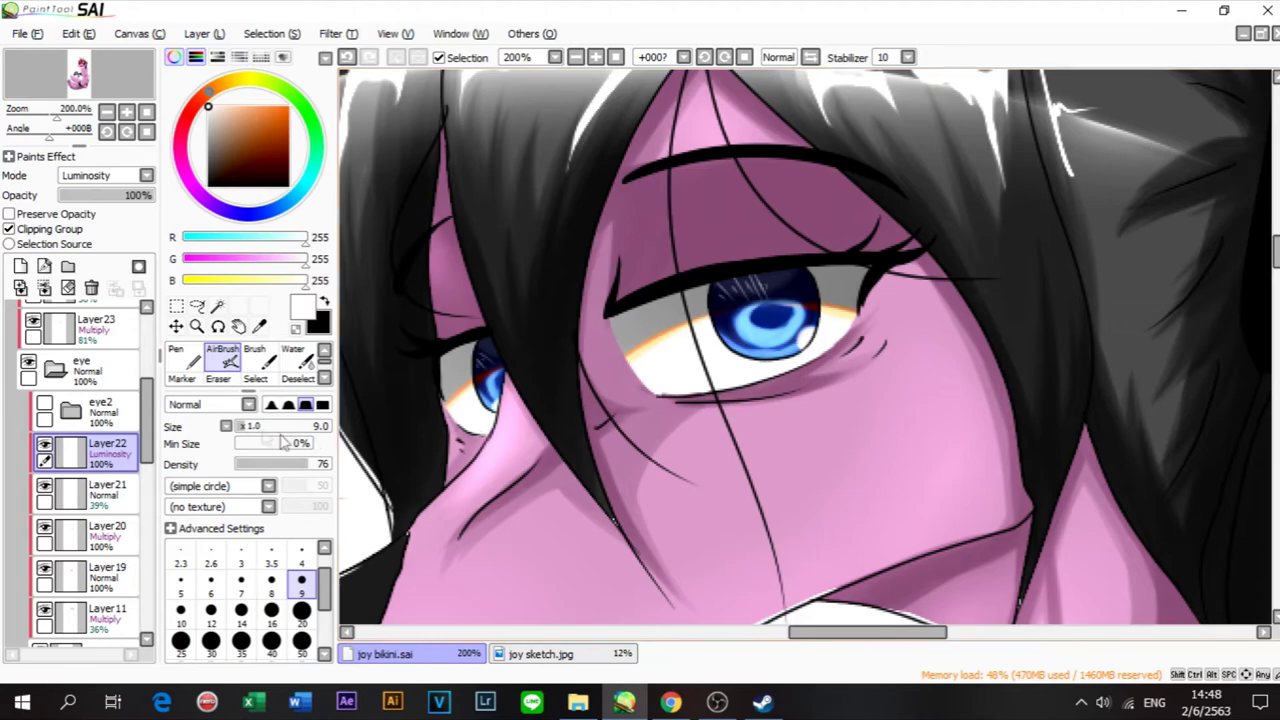
Step: Shade the inner edge of the near iris's white highlight in bright blue (RGB 0, 47, 240) with the AirBrush at size 9
click(262, 212)
click(289, 111)
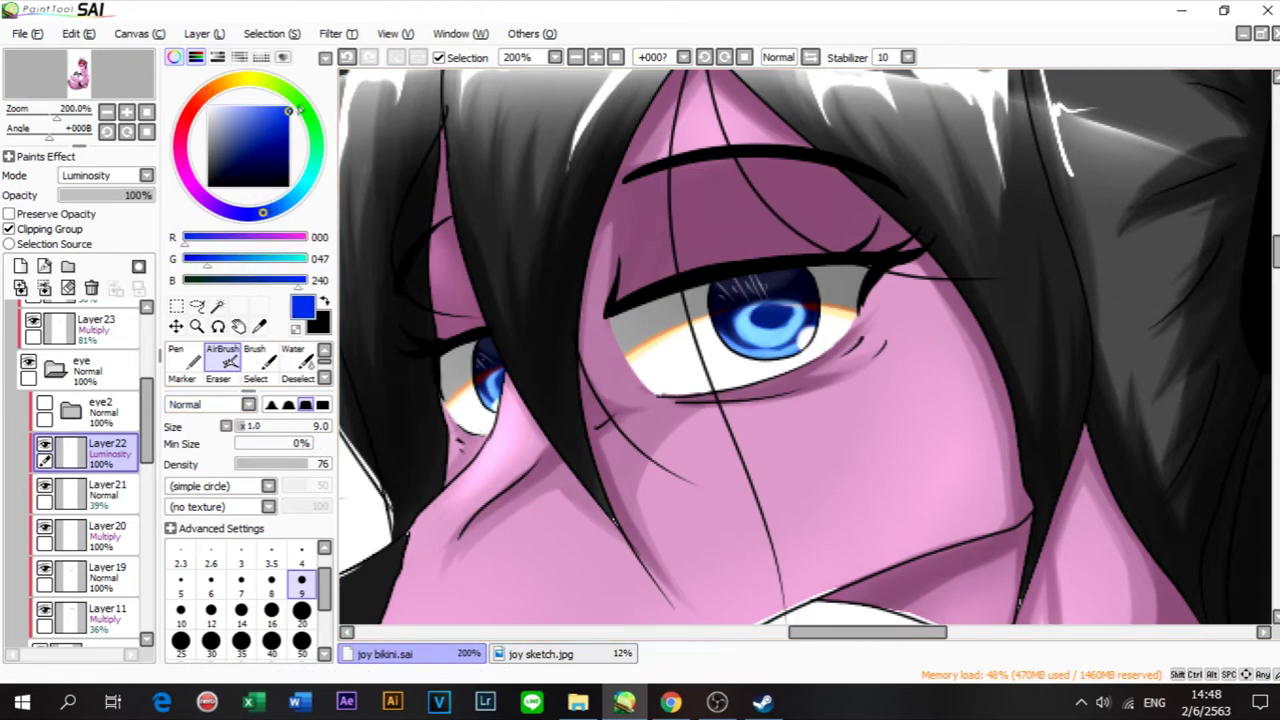
click(271, 610)
drag(805, 346, 800, 345)
click(301, 580)
key(ctrl+z)
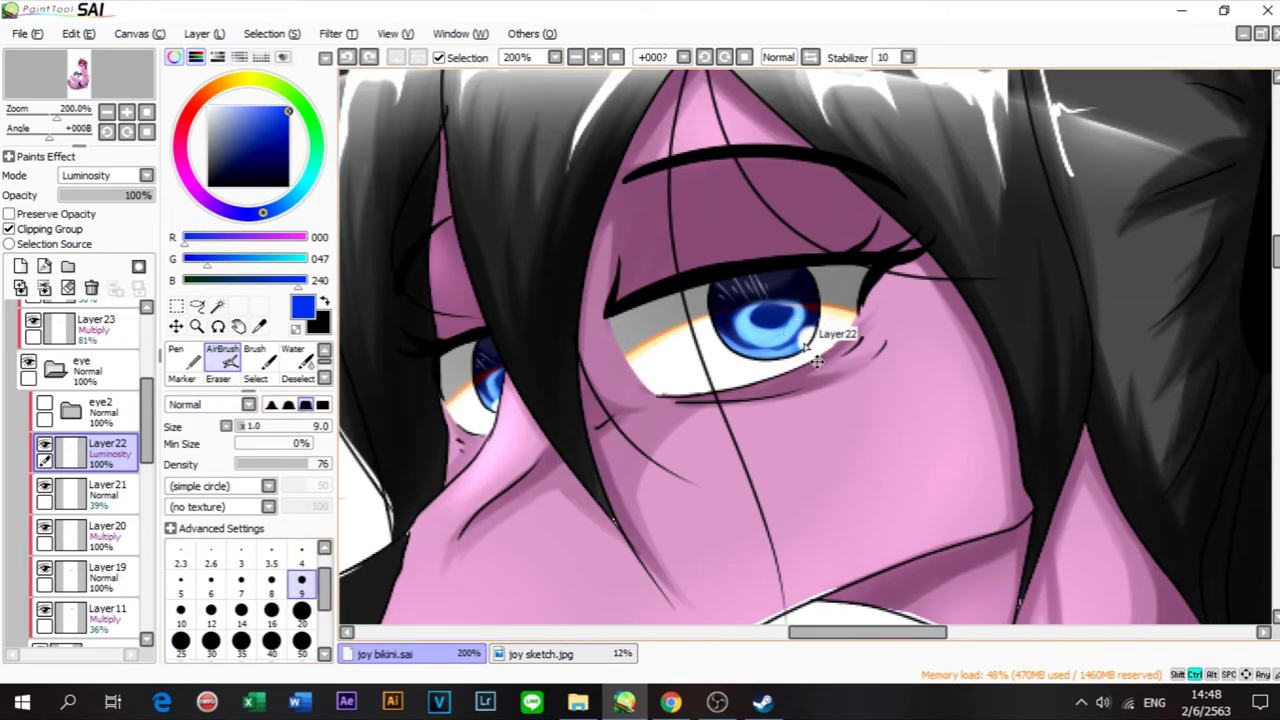
drag(803, 335, 801, 351)
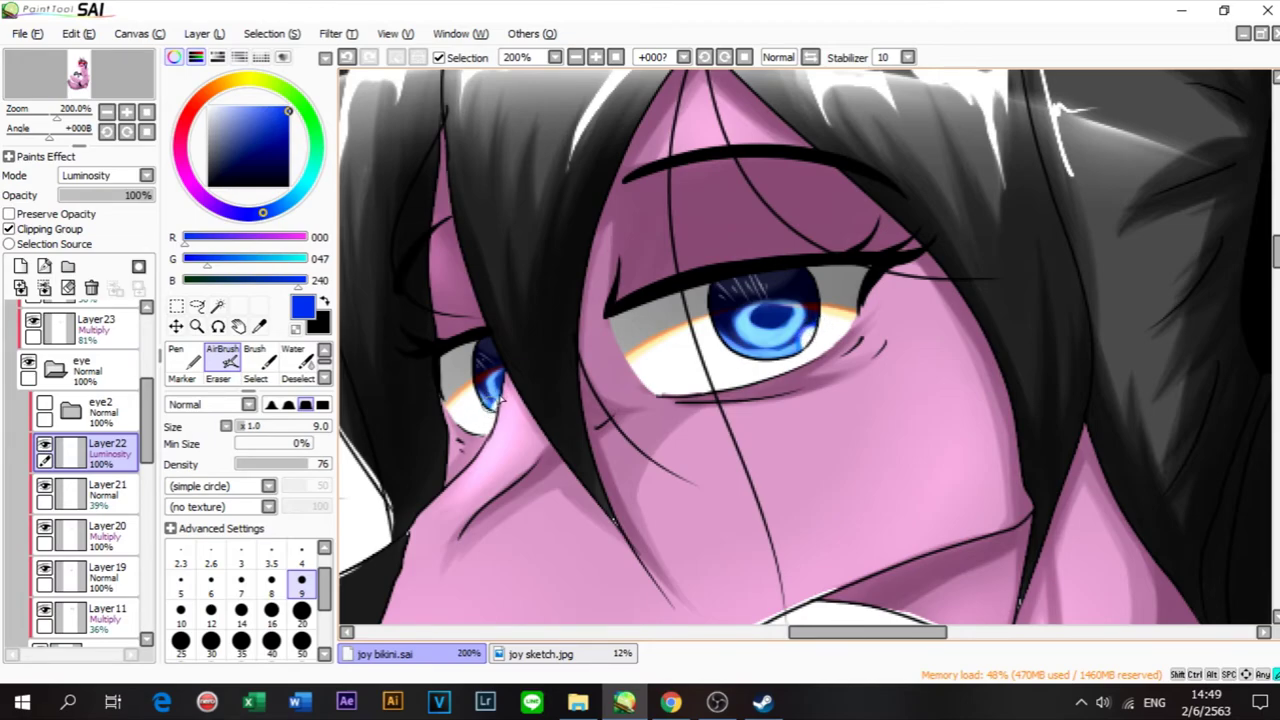
scroll(756, 400, down, 2)
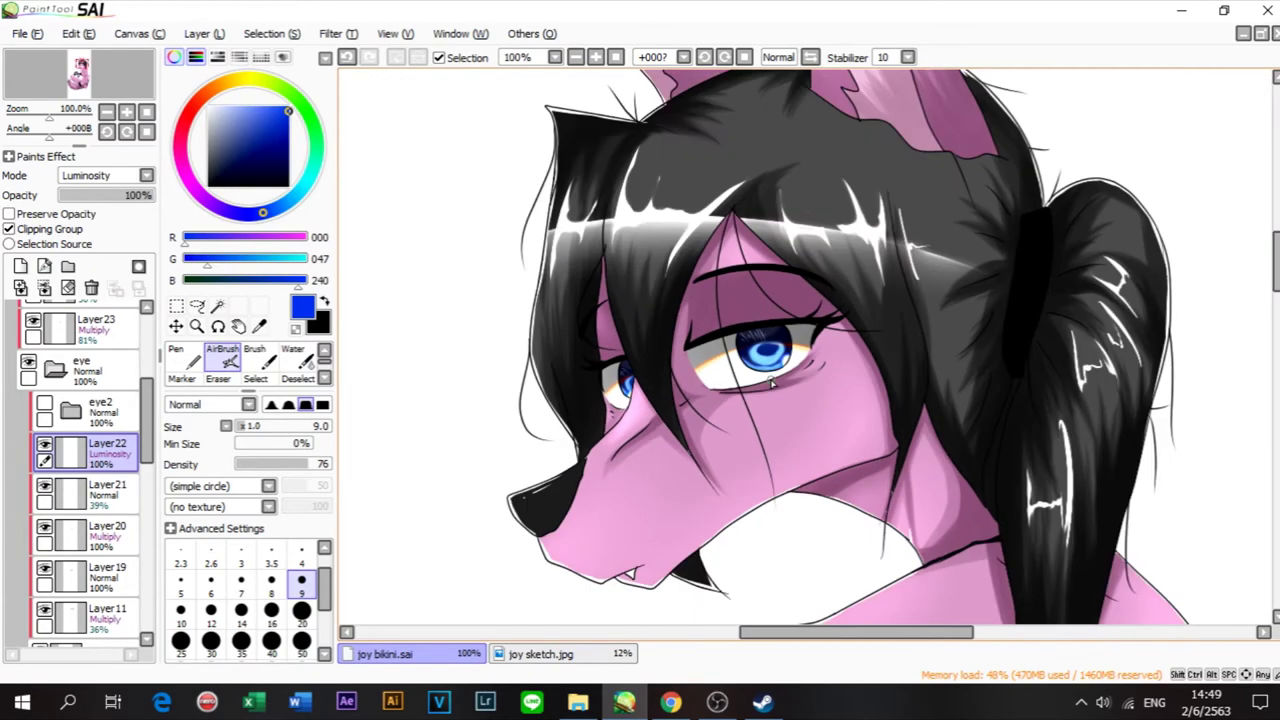
scroll(766, 380, up, 2)
scroll(759, 365, up, 1)
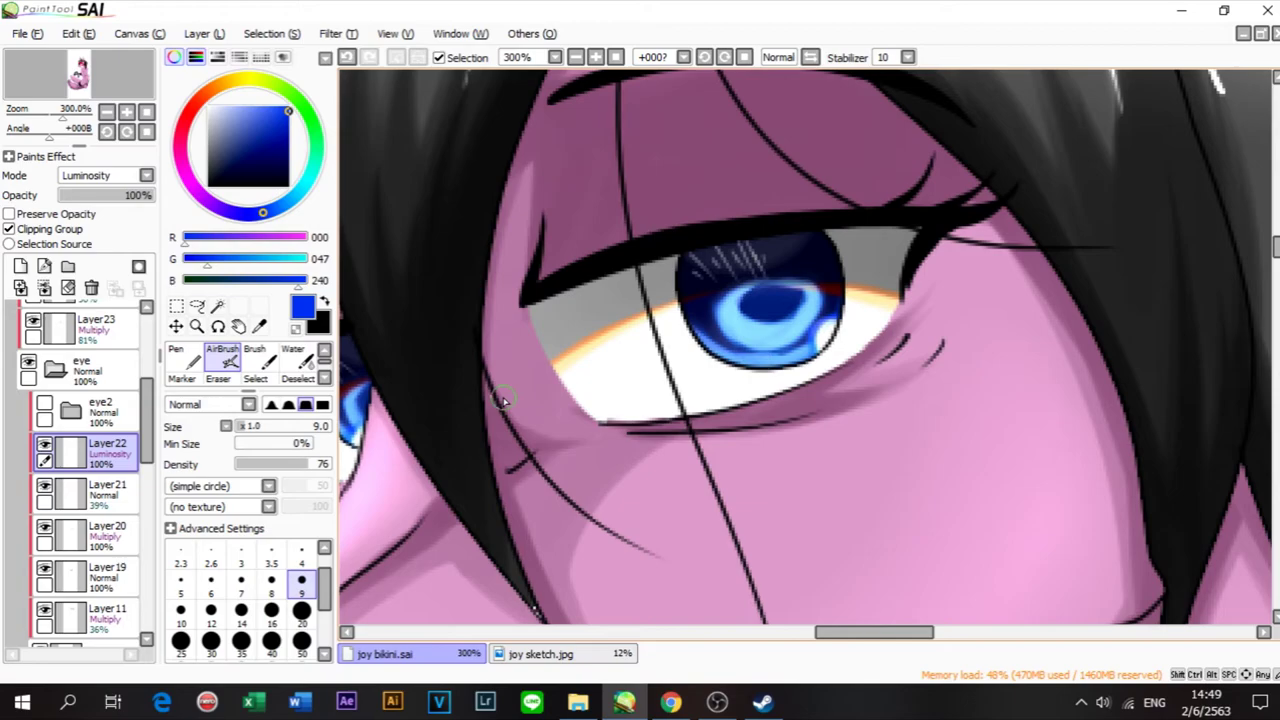
Step: Add a new layer directly above the eye 2 bubble layer, set its mode to Luminosity and ready the Pen in white
key(ctrl)
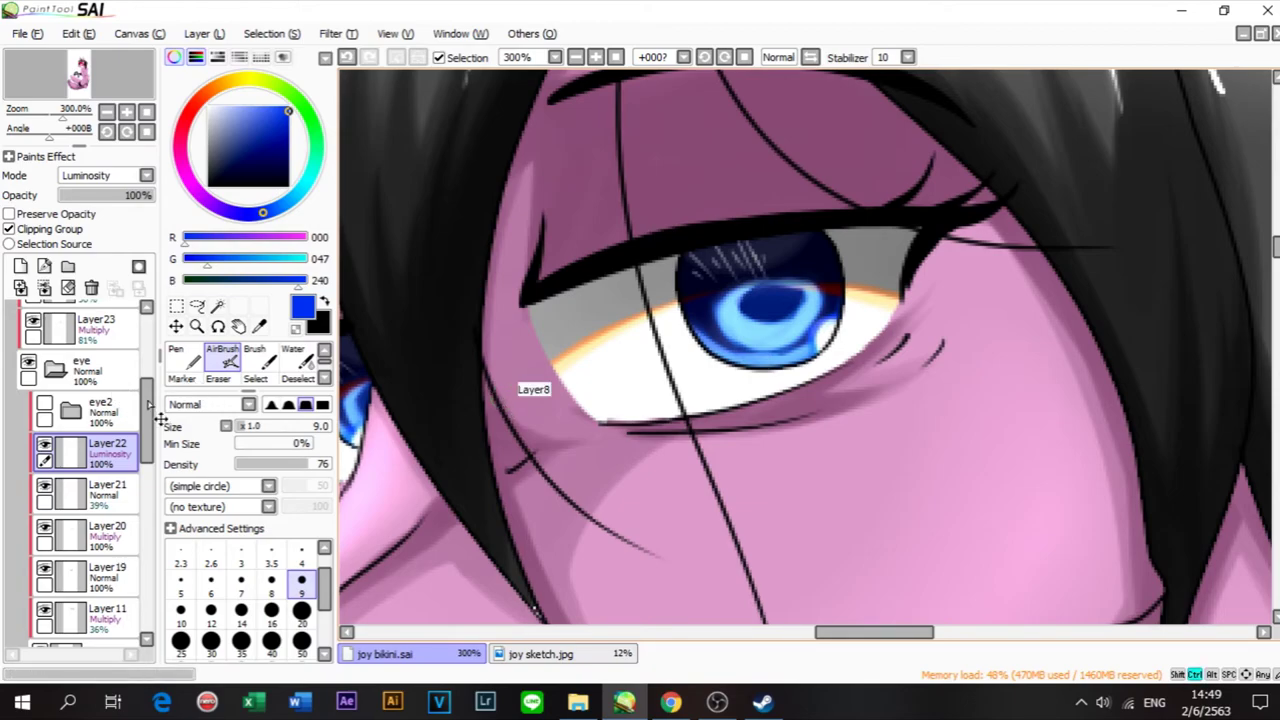
scroll(90, 450, up, 3)
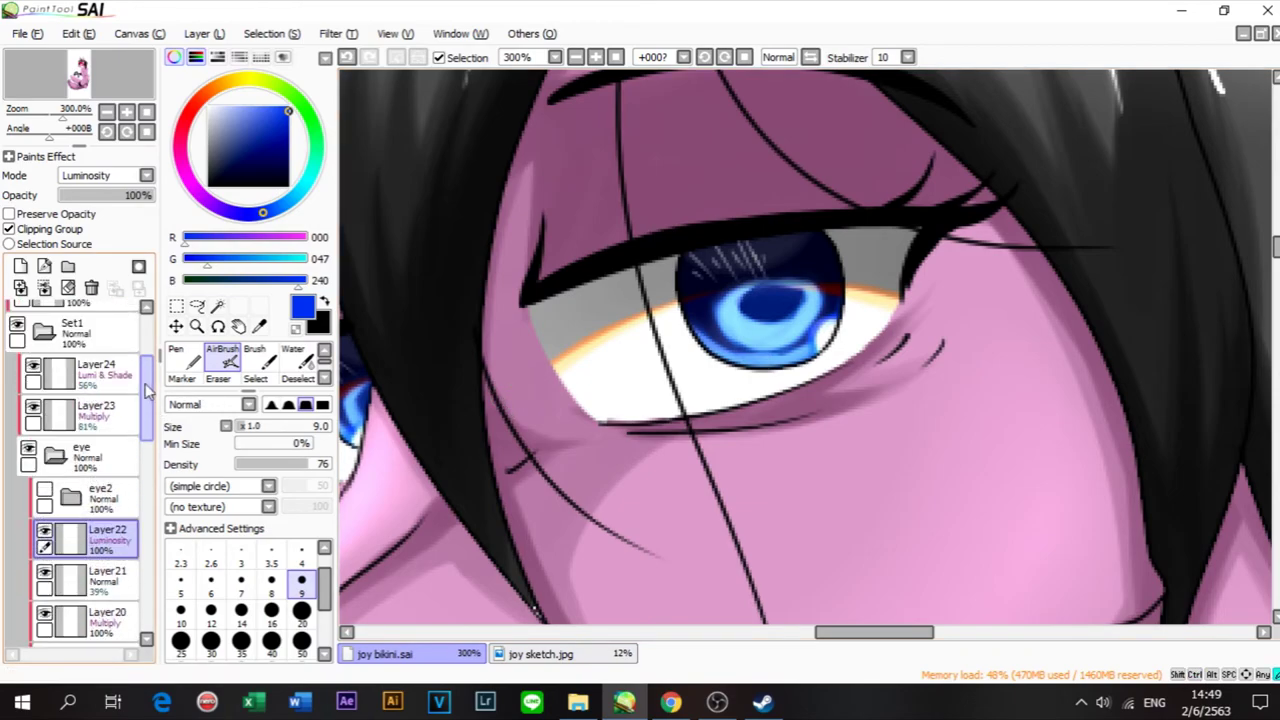
click(55, 512)
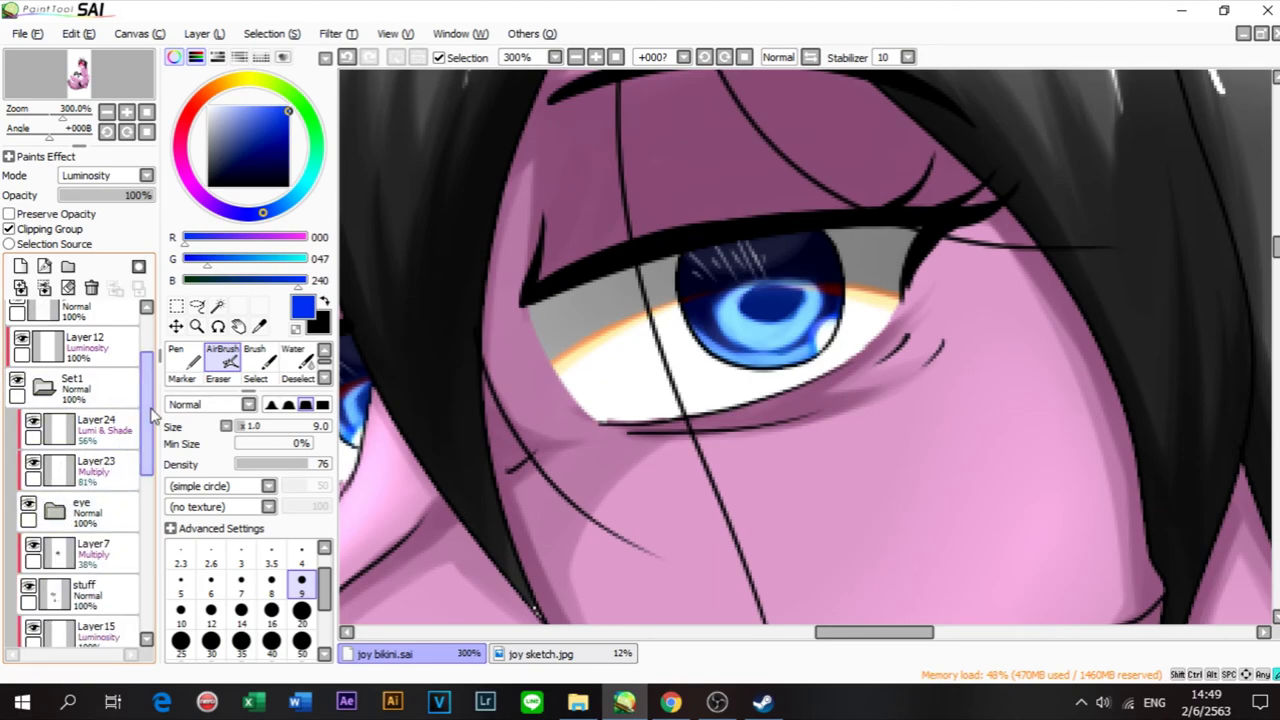
scroll(100, 400, up, 2)
click(107, 365)
click(20, 266)
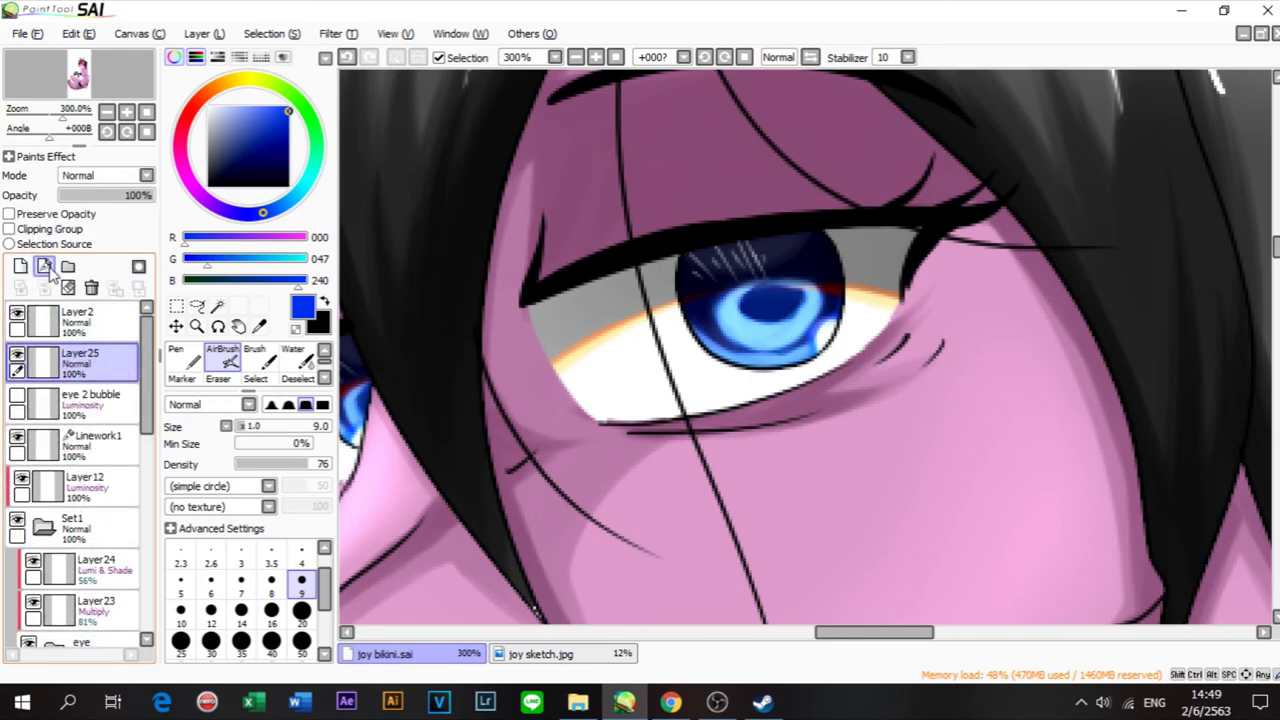
click(109, 178)
click(100, 250)
click(176, 355)
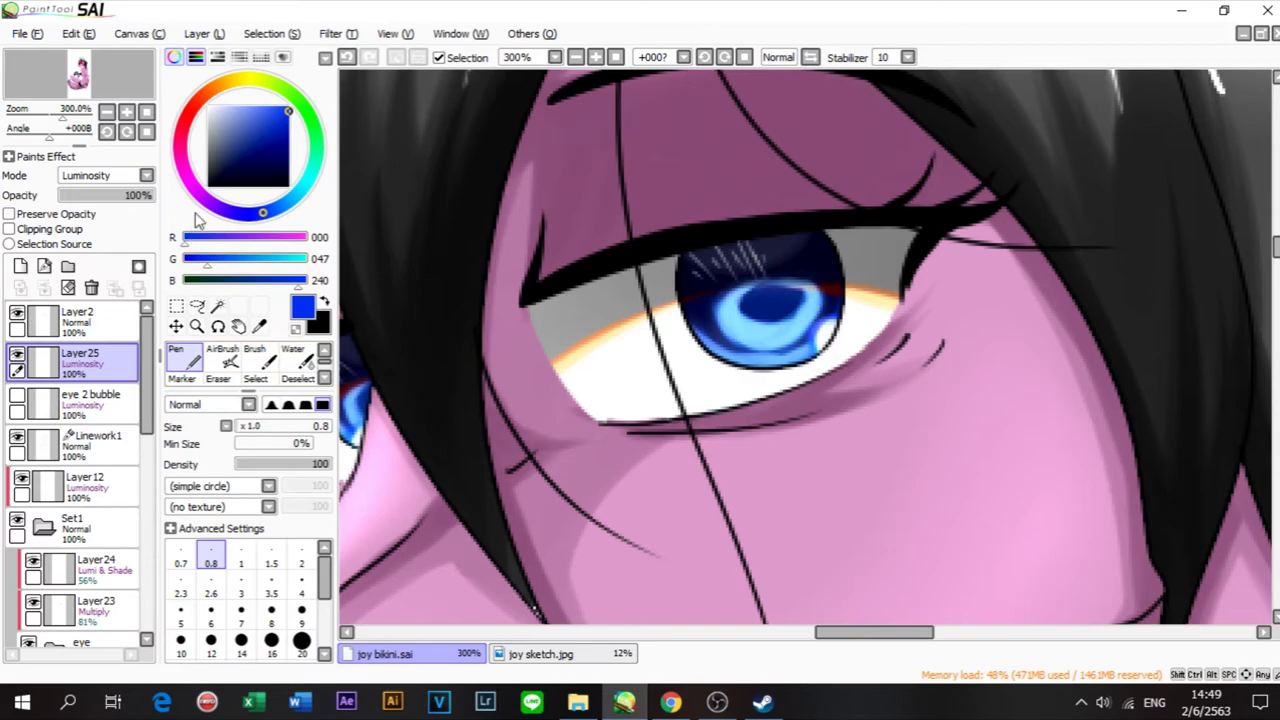
scroll(583, 174, down, 1)
scroll(685, 232, up, 3)
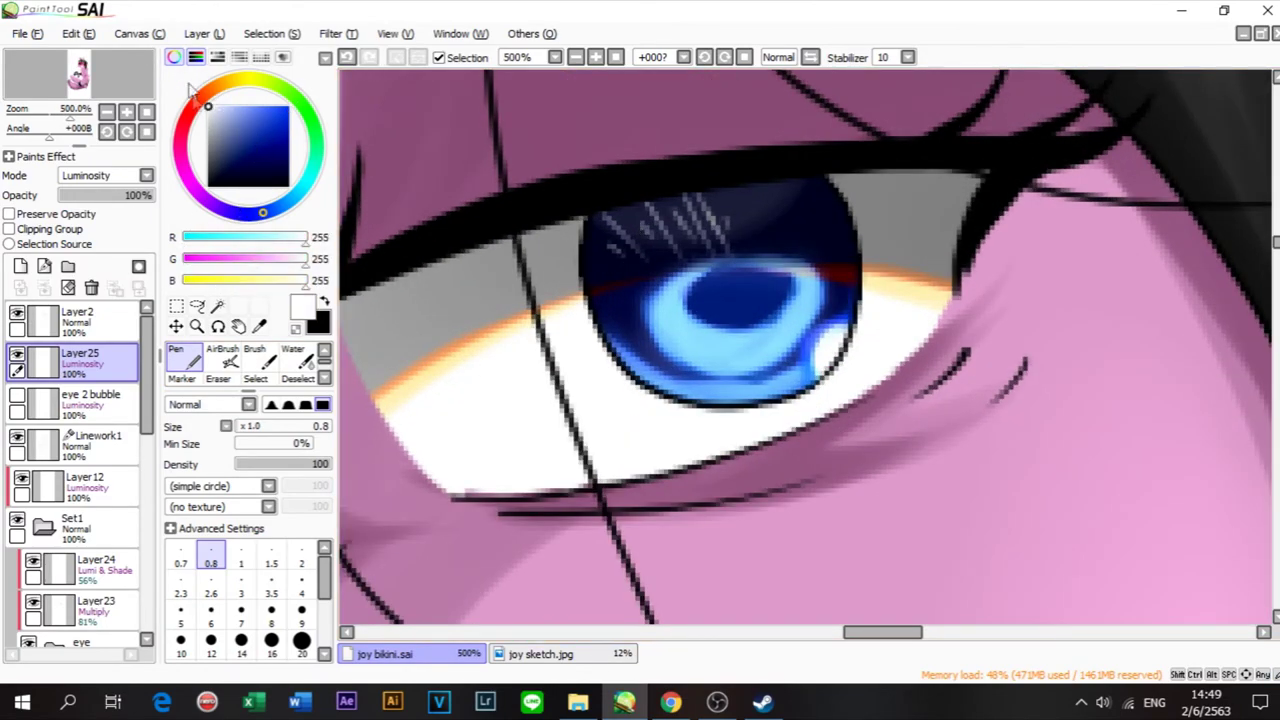
click(301, 613)
mouse_move(598, 277)
mouse_down()
mouse_move(618, 252)
mouse_move(642, 256)
mouse_up()
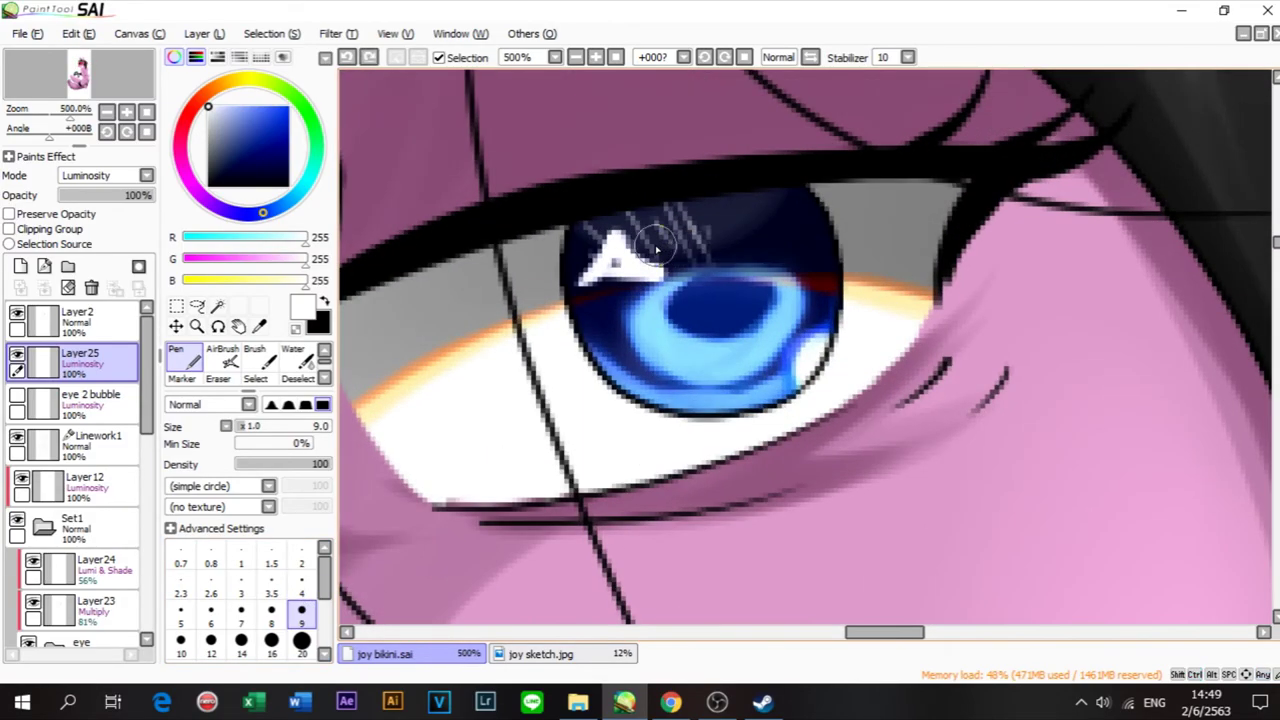
key(ctrl+z)
mouse_move(612, 264)
mouse_down()
mouse_move(634, 268)
mouse_move(614, 266)
mouse_up()
key(ctrl+z)
key(ctrl+z)
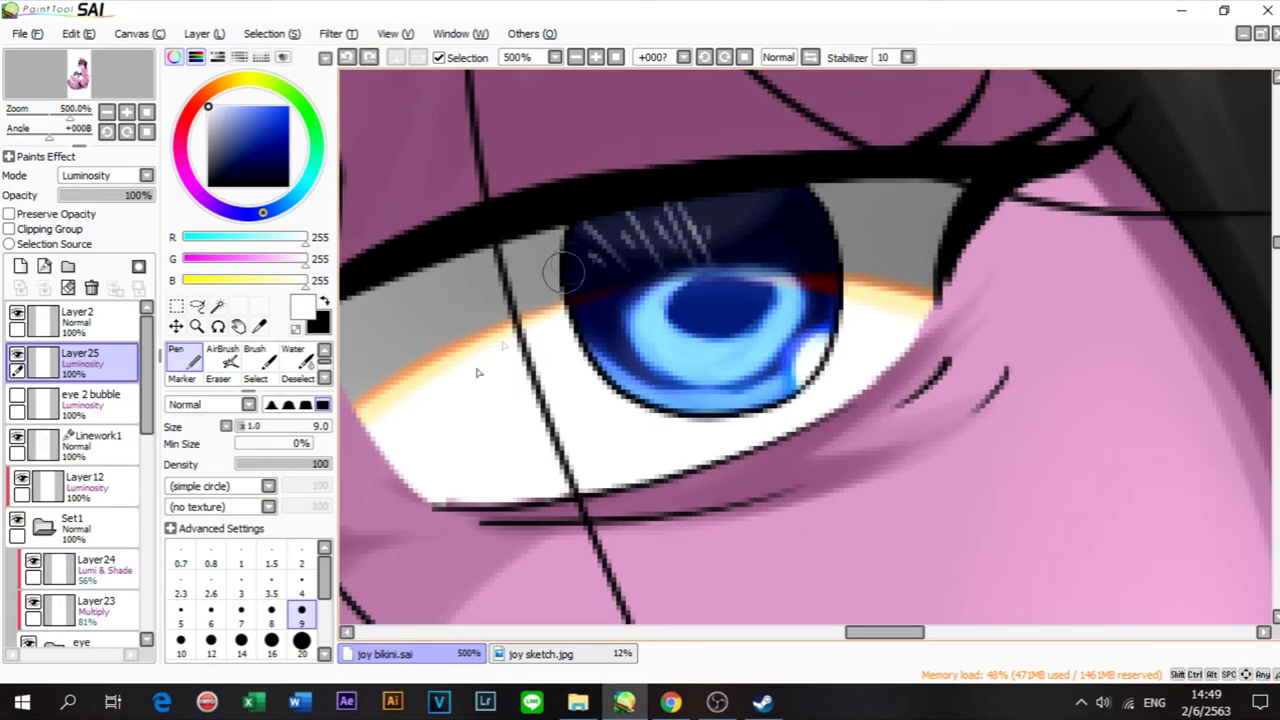
Step: Paint a solid white window-shaped reflection with a small patch beside it on the near iris's dark upper half, using the Pen at size 8
click(271, 612)
mouse_move(598, 227)
mouse_down()
mouse_move(600, 224)
mouse_move(589, 285)
mouse_move(658, 260)
mouse_up()
key(ctrl+z)
mouse_move(590, 226)
mouse_down()
mouse_move(670, 215)
mouse_move(657, 266)
mouse_move(624, 235)
mouse_move(717, 258)
mouse_move(679, 250)
mouse_move(724, 248)
mouse_up()
key(ctrl+z)
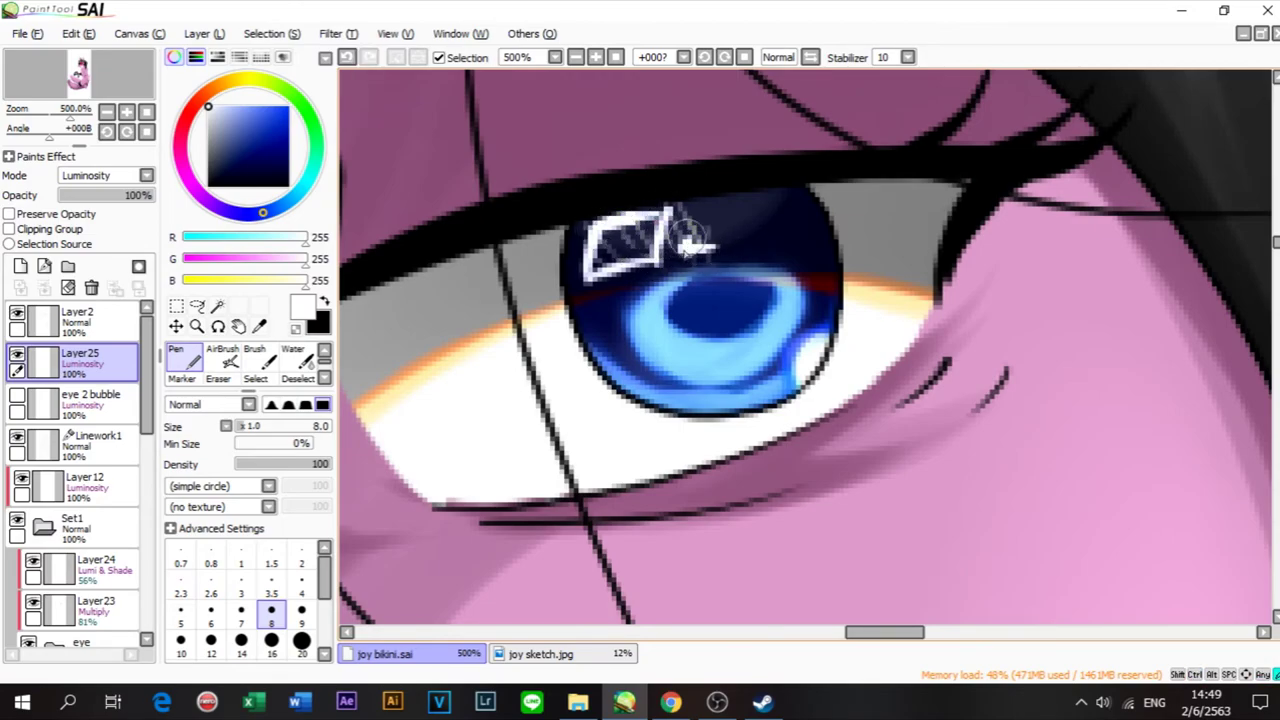
mouse_move(599, 264)
mouse_down()
mouse_move(592, 276)
mouse_move(651, 257)
mouse_up()
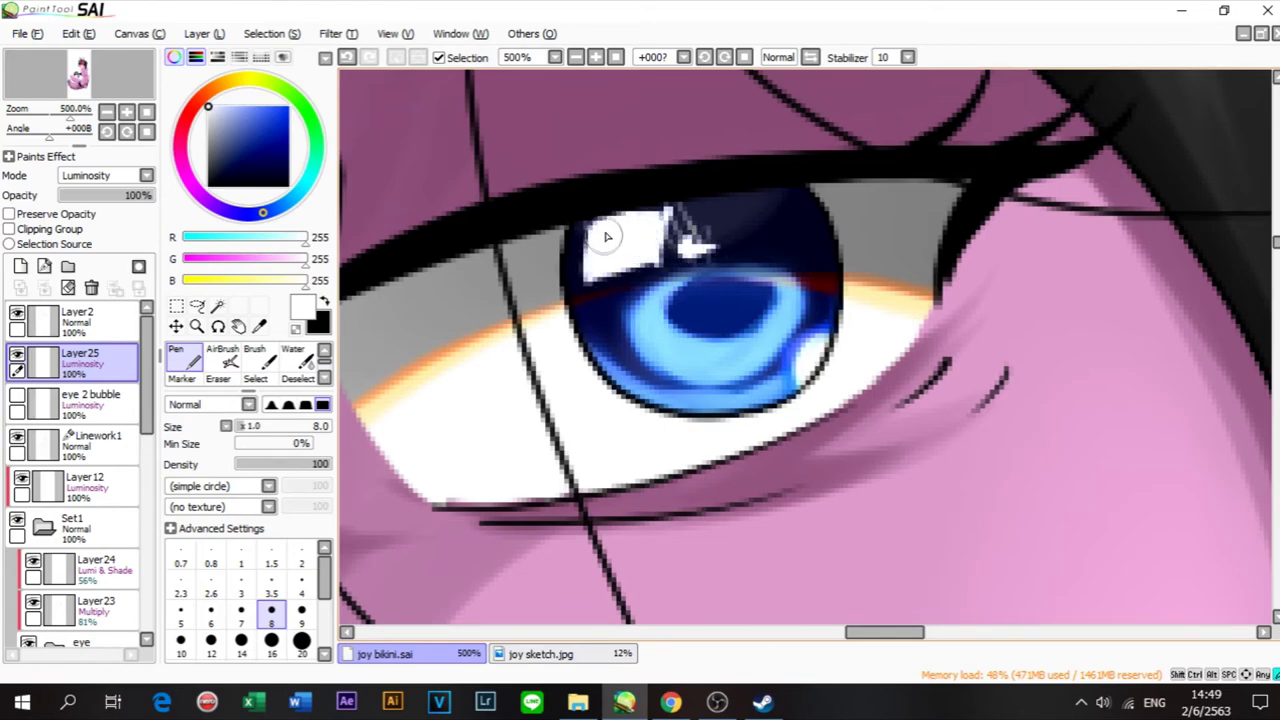
Step: Erase thin crossing bars through the near iris's white reflection with the Eraser at size 2 to divide it into windowpanes
click(218, 378)
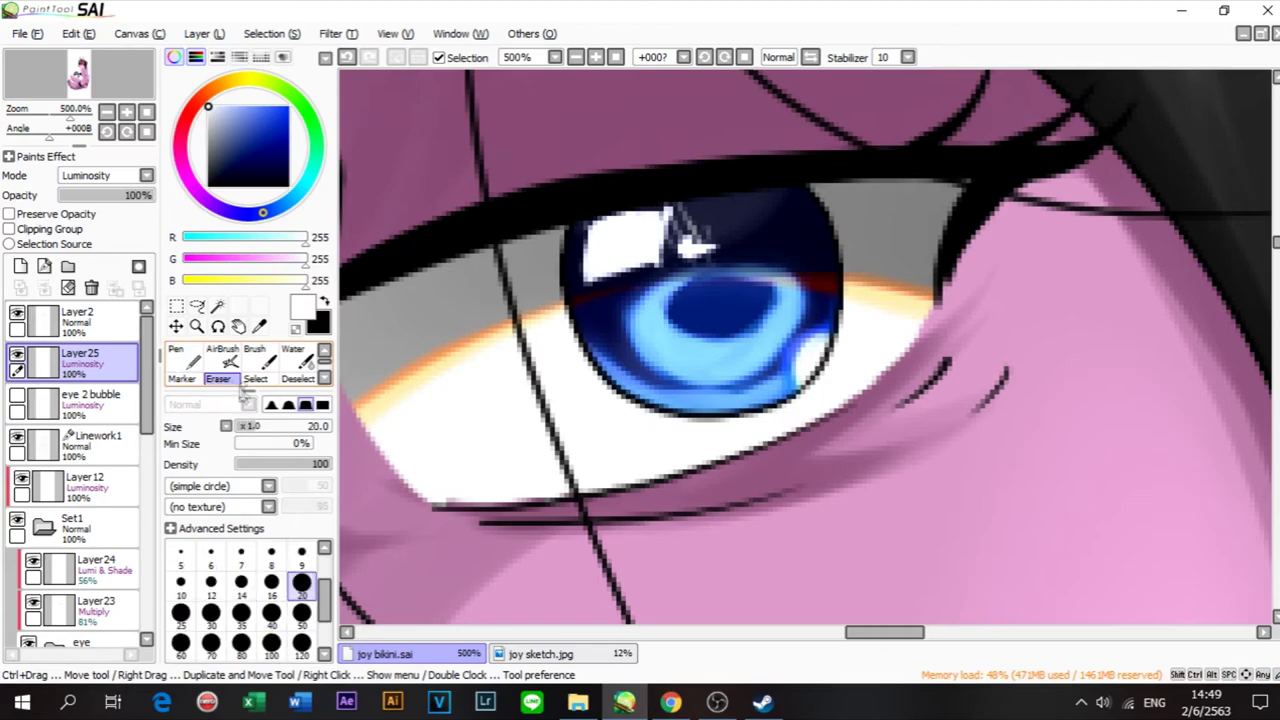
click(324, 548)
click(301, 560)
mouse_move(622, 212)
mouse_down()
mouse_move(627, 298)
mouse_move(626, 238)
mouse_move(686, 248)
mouse_up()
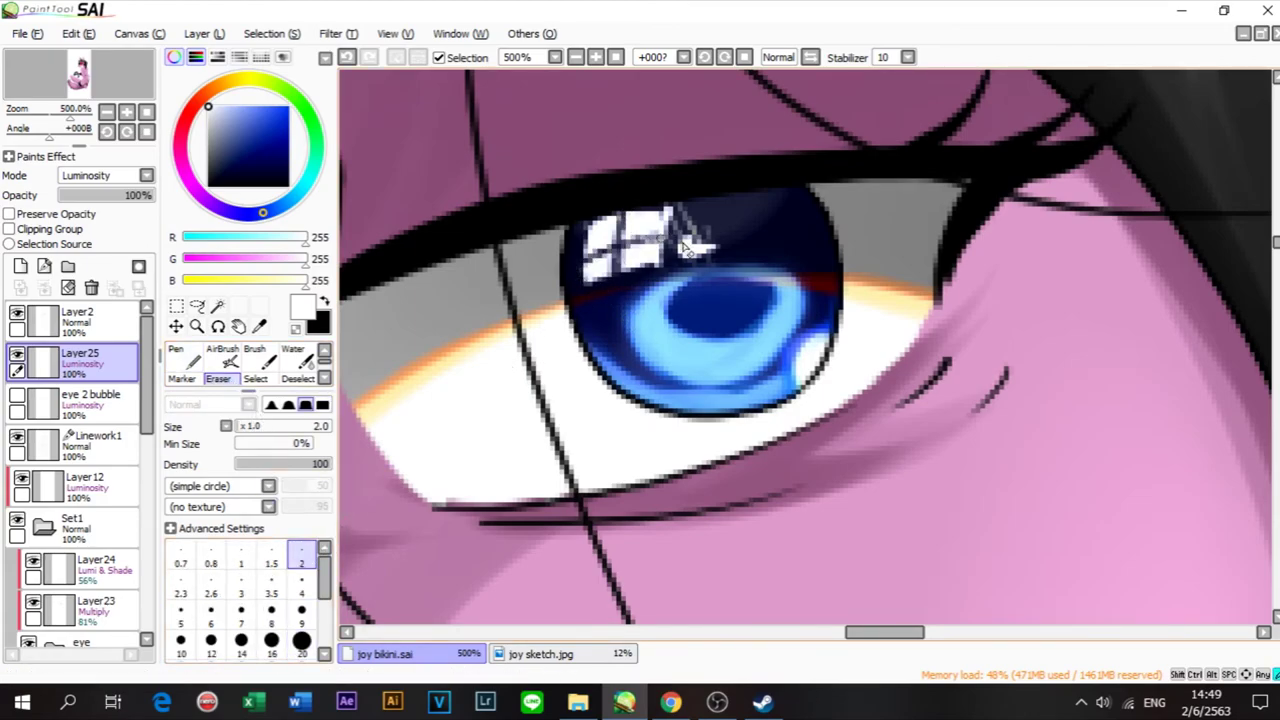
drag(583, 259, 684, 240)
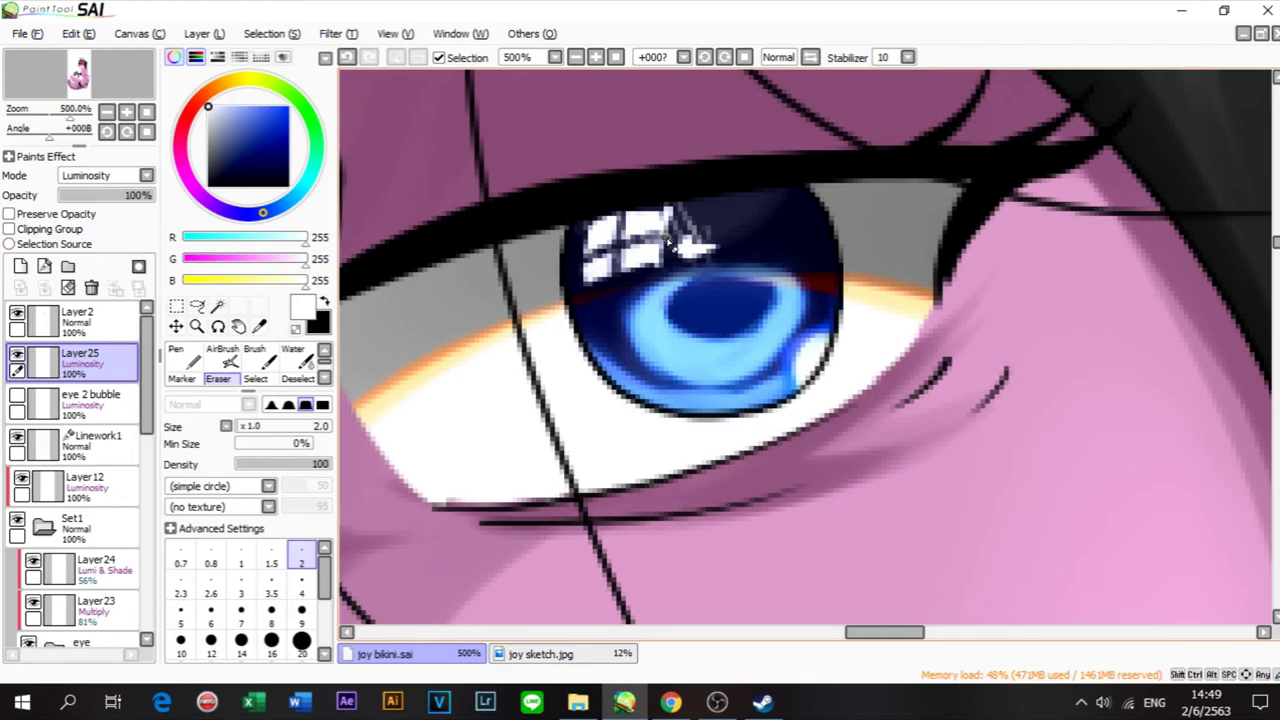
scroll(668, 243, down, 5)
Step: Paint a tall white reflection and a small spot beside it on the far iris's dark upper half with the Pen at size 9
scroll(545, 280, up, 5)
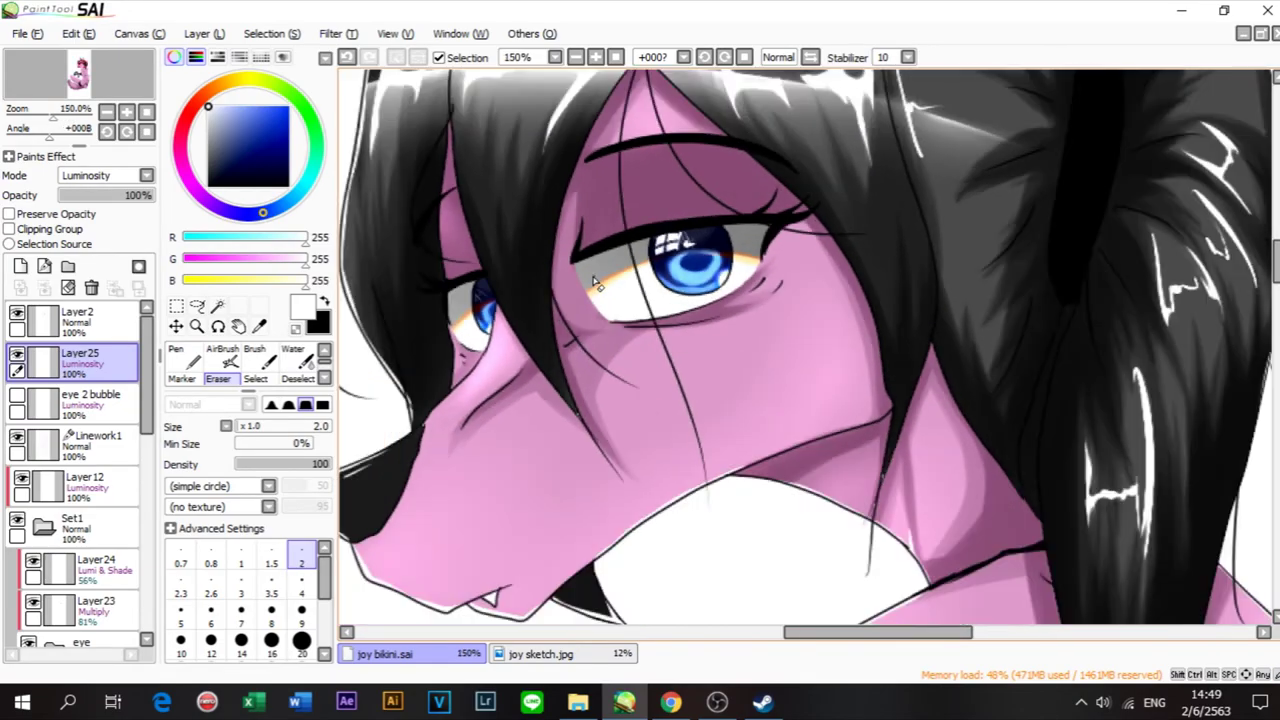
scroll(497, 305, up, 3)
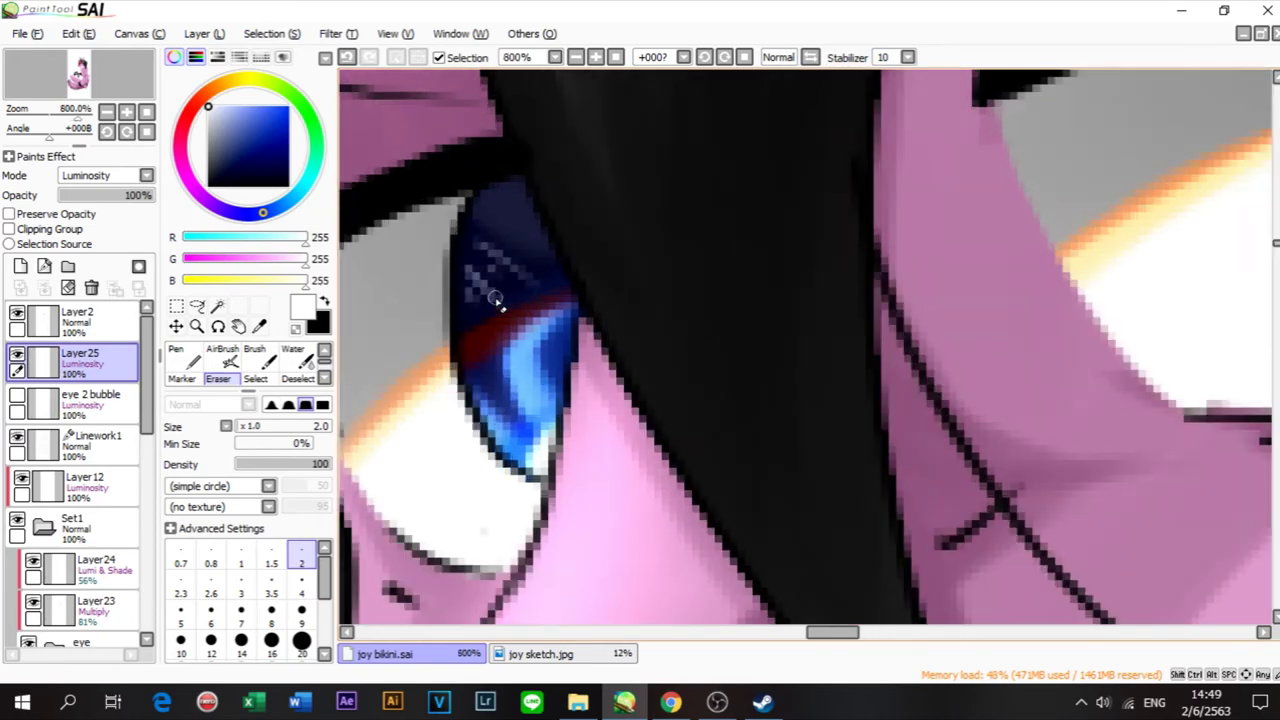
click(177, 355)
click(301, 610)
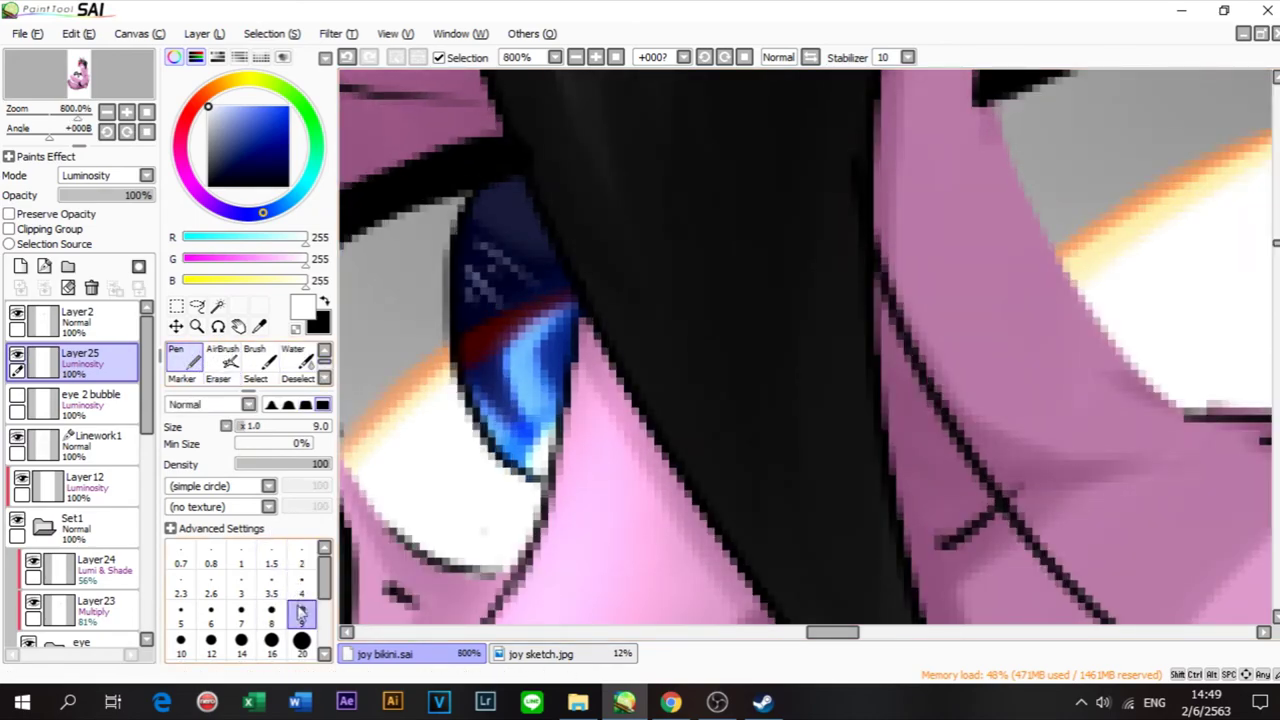
mouse_move(489, 236)
mouse_down()
mouse_move(478, 300)
mouse_move(478, 233)
mouse_move(472, 293)
mouse_move(502, 285)
mouse_move(497, 228)
mouse_move(484, 284)
mouse_move(540, 261)
mouse_up()
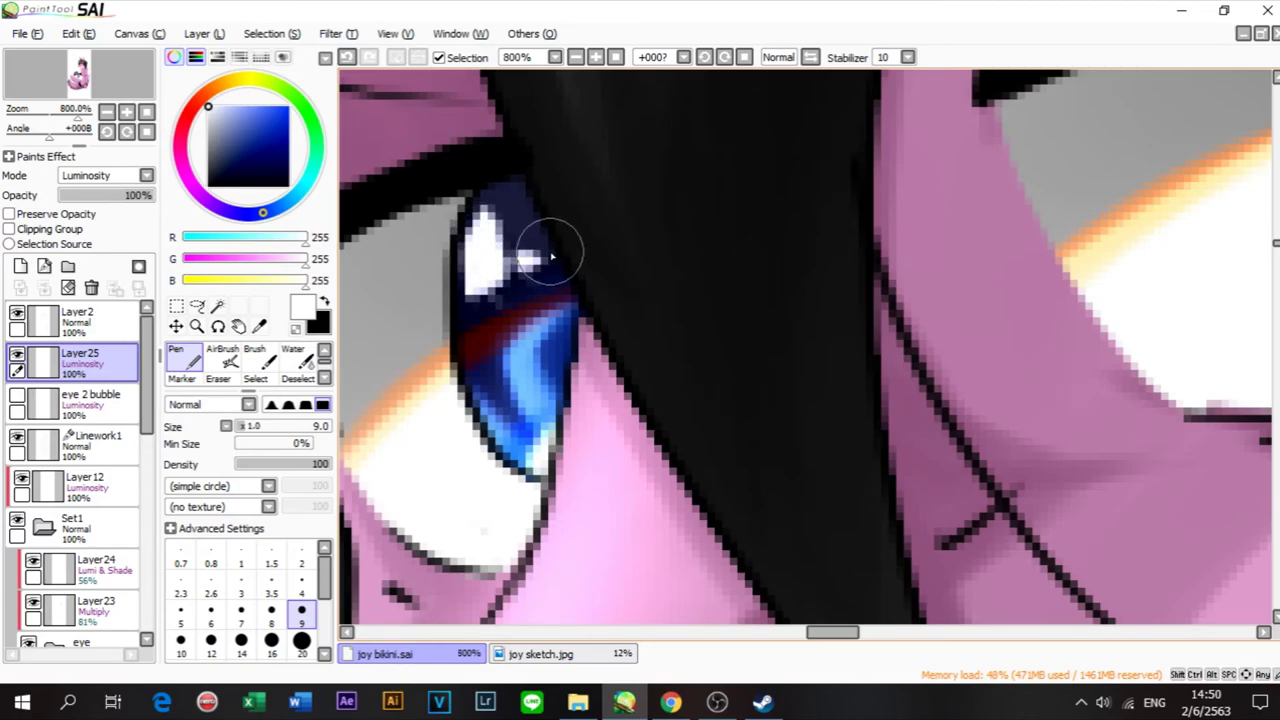
scroll(510, 268, down, 5)
scroll(510, 265, down, 2)
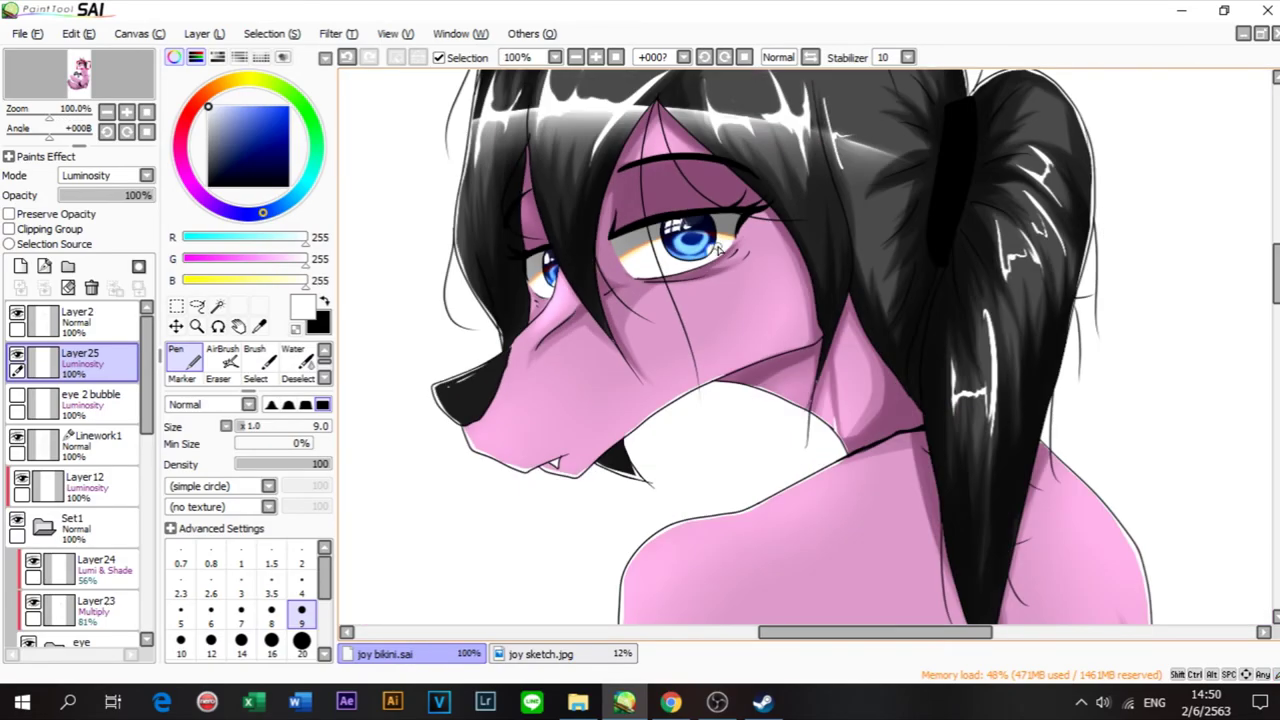
Step: Erase the fine diagonal strokes beside the near iris's window reflection on the Luminosity layer in the eye folder
scroll(716, 248, up, 2)
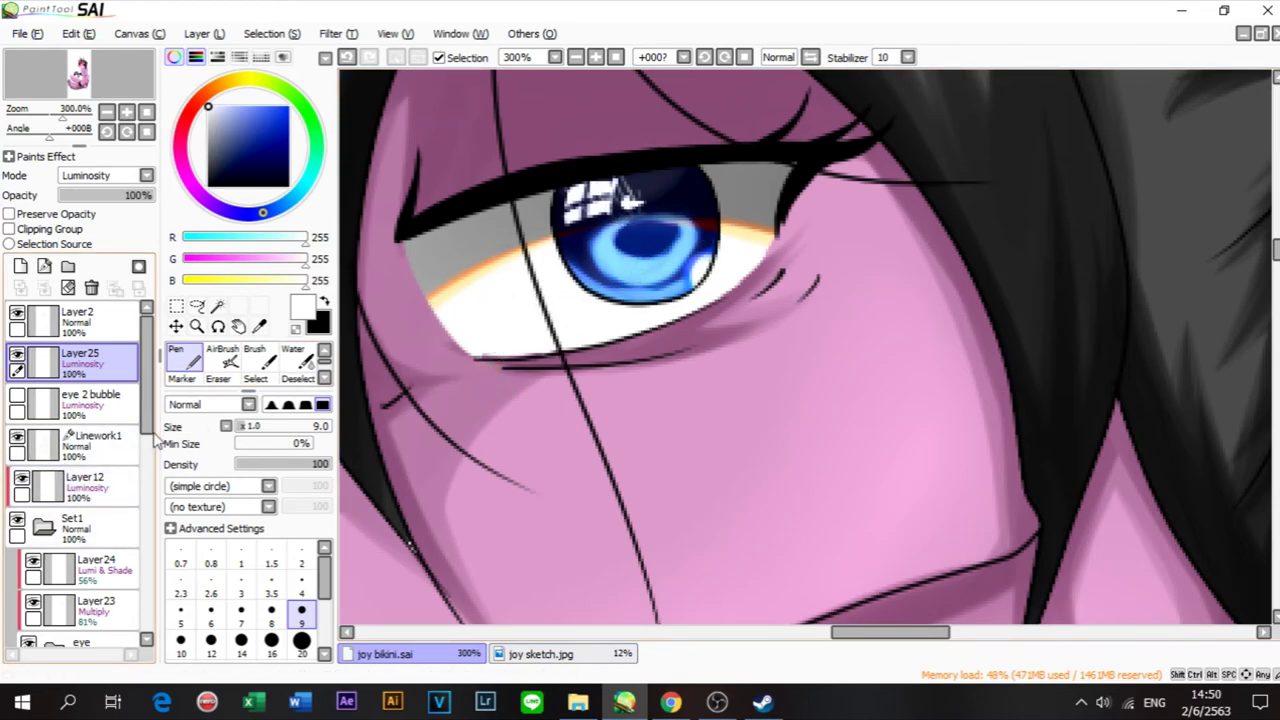
scroll(145, 470, down, 3)
scroll(145, 470, down, 2)
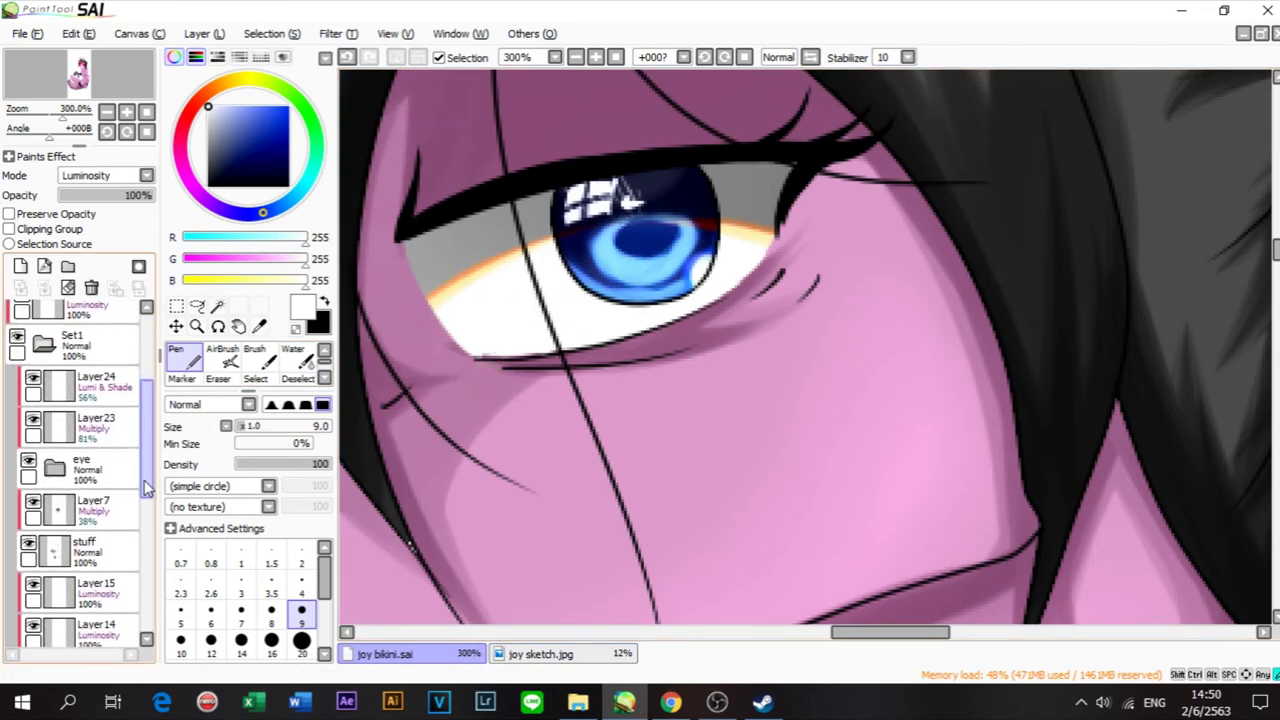
click(56, 468)
click(127, 556)
key(e)
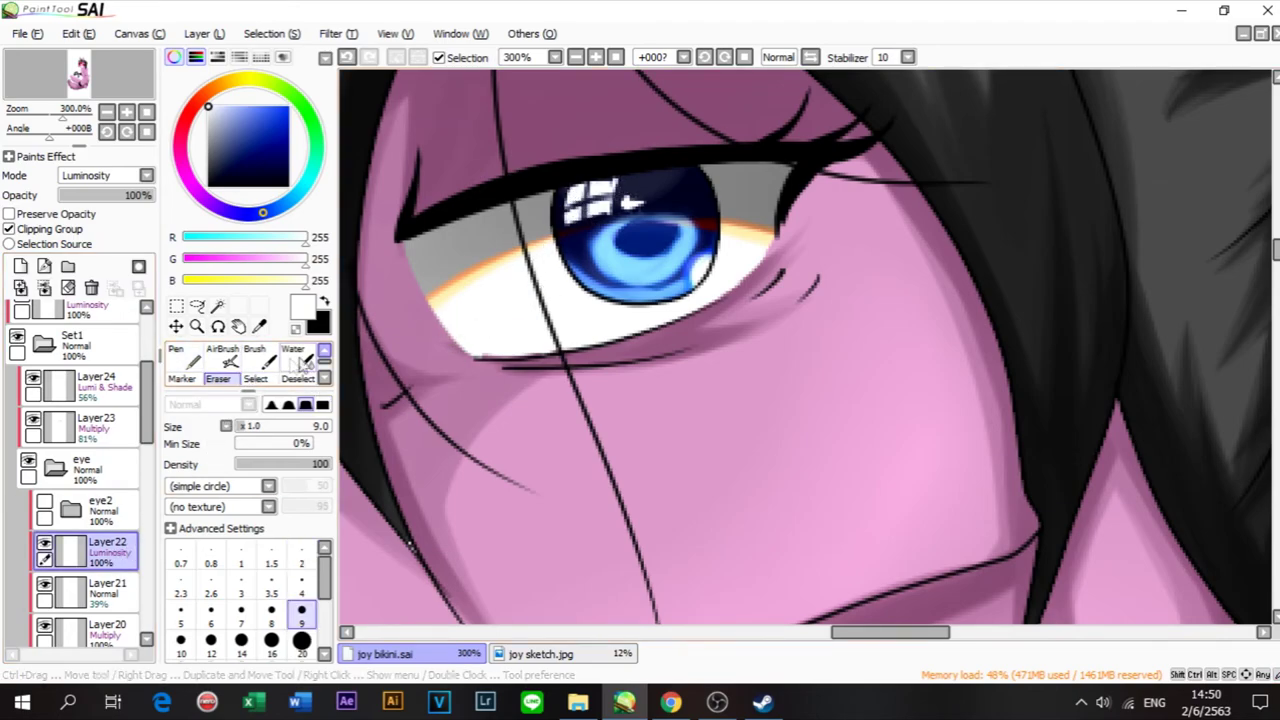
Step: Draw fine white diagonal strokes beside the near iris's window reflection with the Pen at size 0.8
click(180, 356)
click(211, 563)
drag(672, 178, 652, 205)
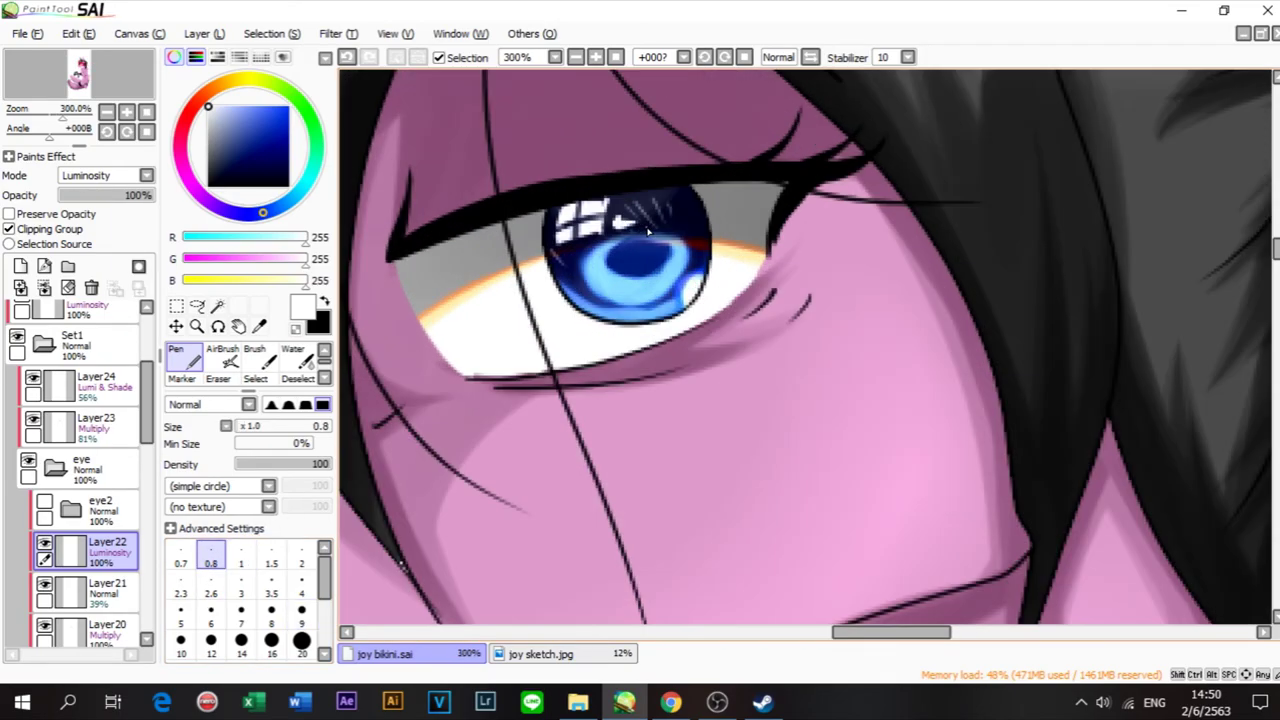
scroll(648, 229, down, 2)
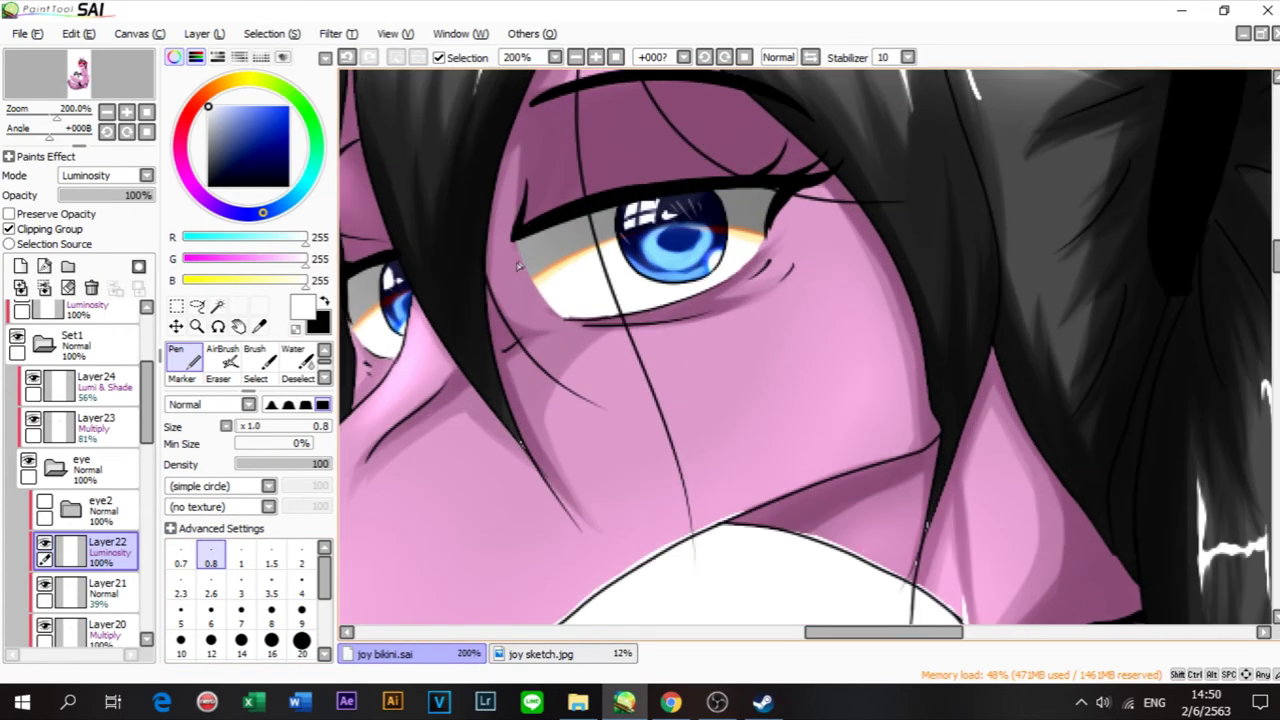
scroll(85, 380, up, 2)
scroll(83, 376, up, 2)
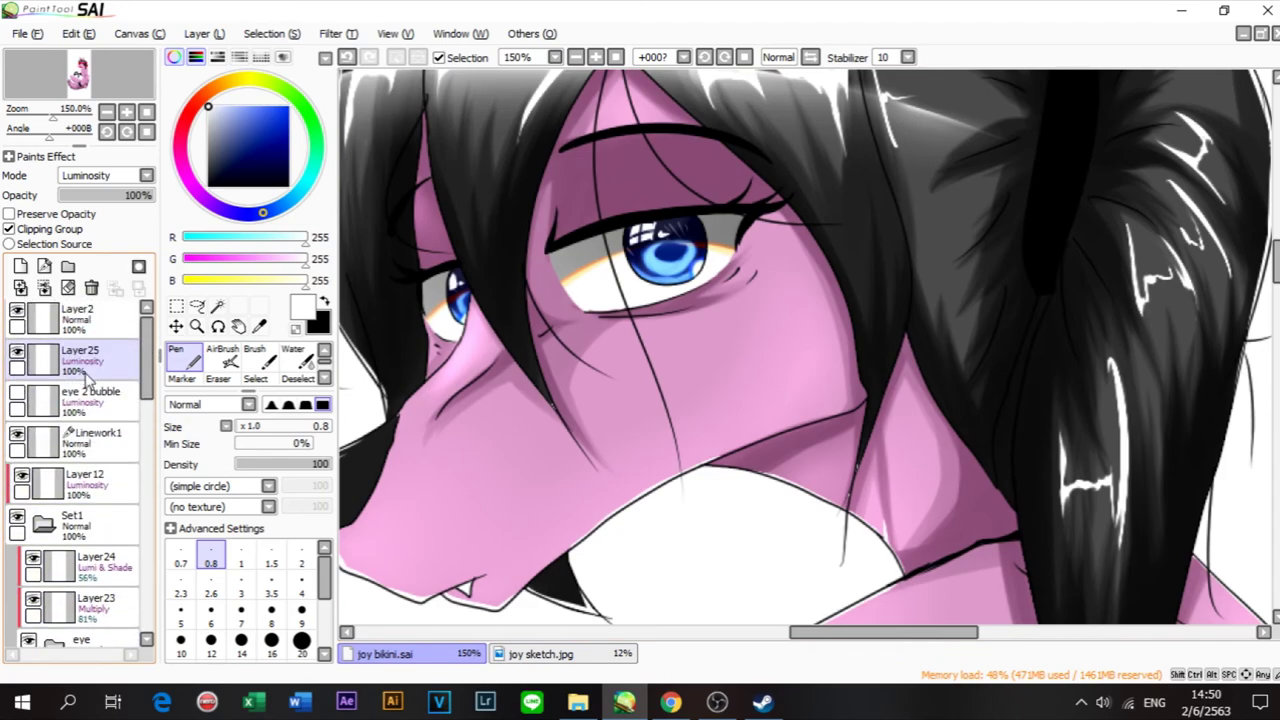
Step: Place a bright cyan dot on the near iris's outer edge, on the Luminosity layer above the bubble layer, using the Pen at size 8
click(72, 398)
click(62, 364)
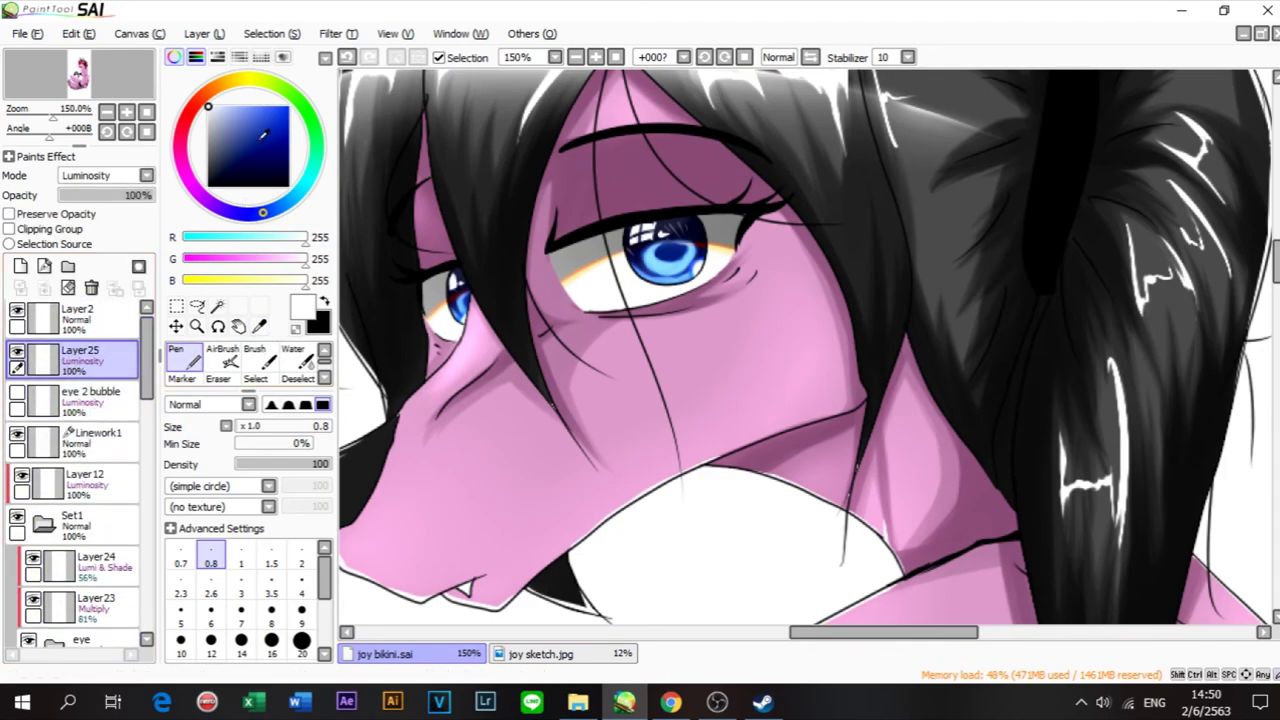
click(305, 181)
click(288, 106)
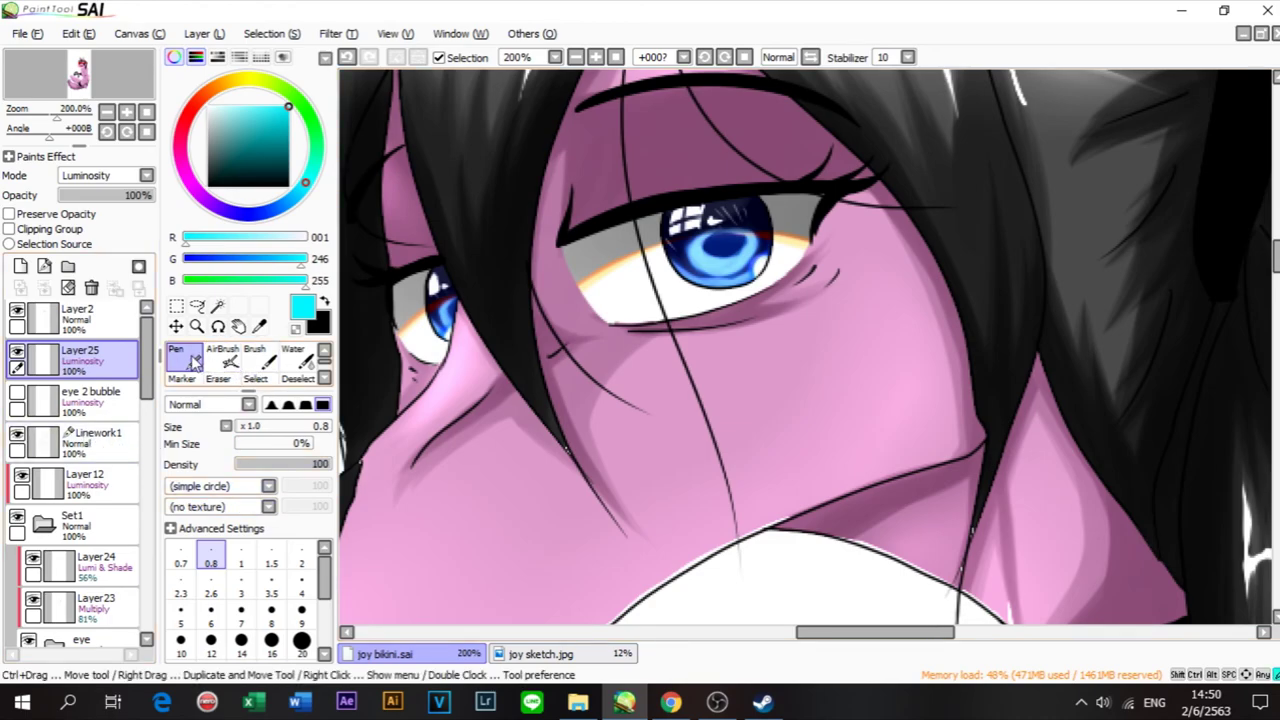
click(271, 610)
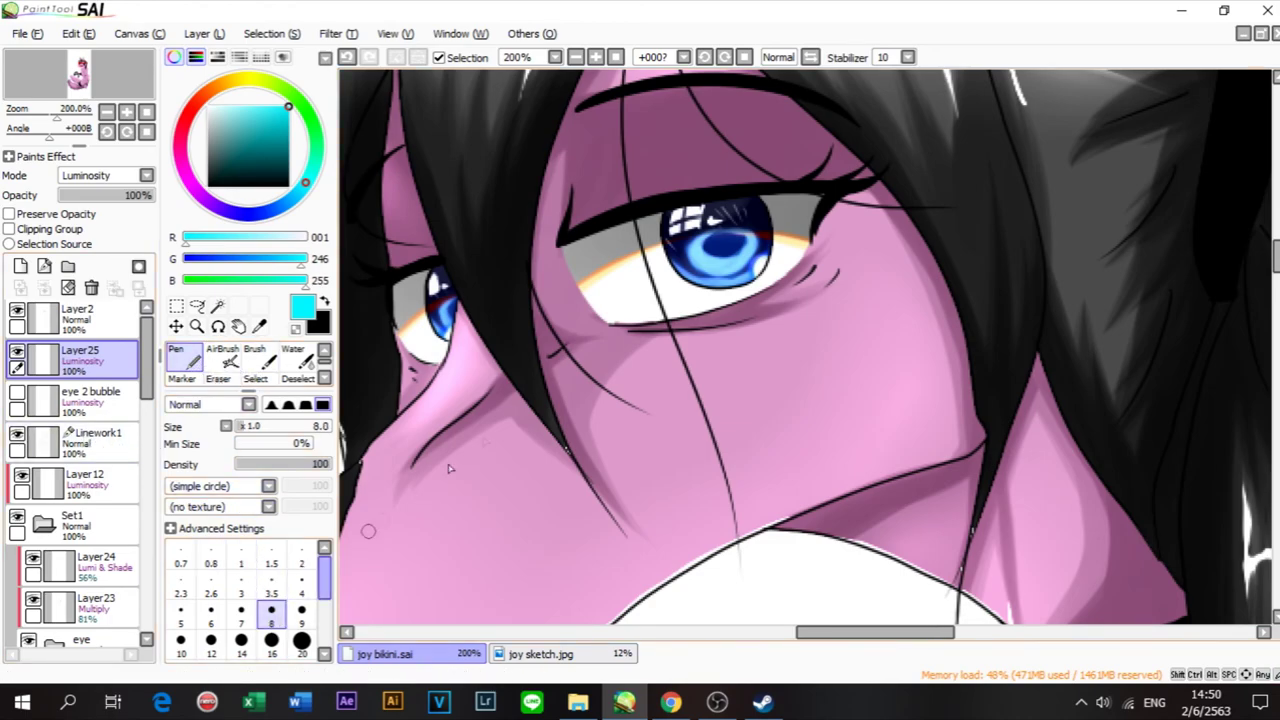
key(ctrl+z)
click(757, 238)
key(ctrl+z)
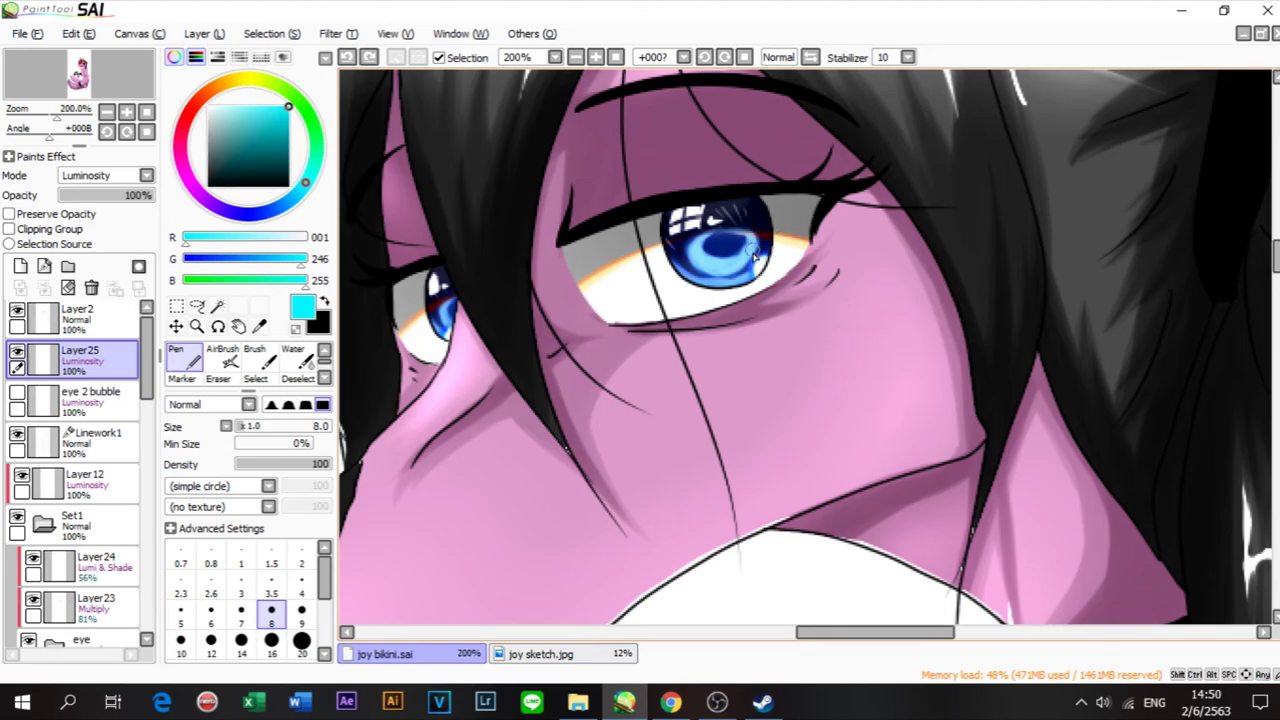
click(760, 257)
key(ctrl+z)
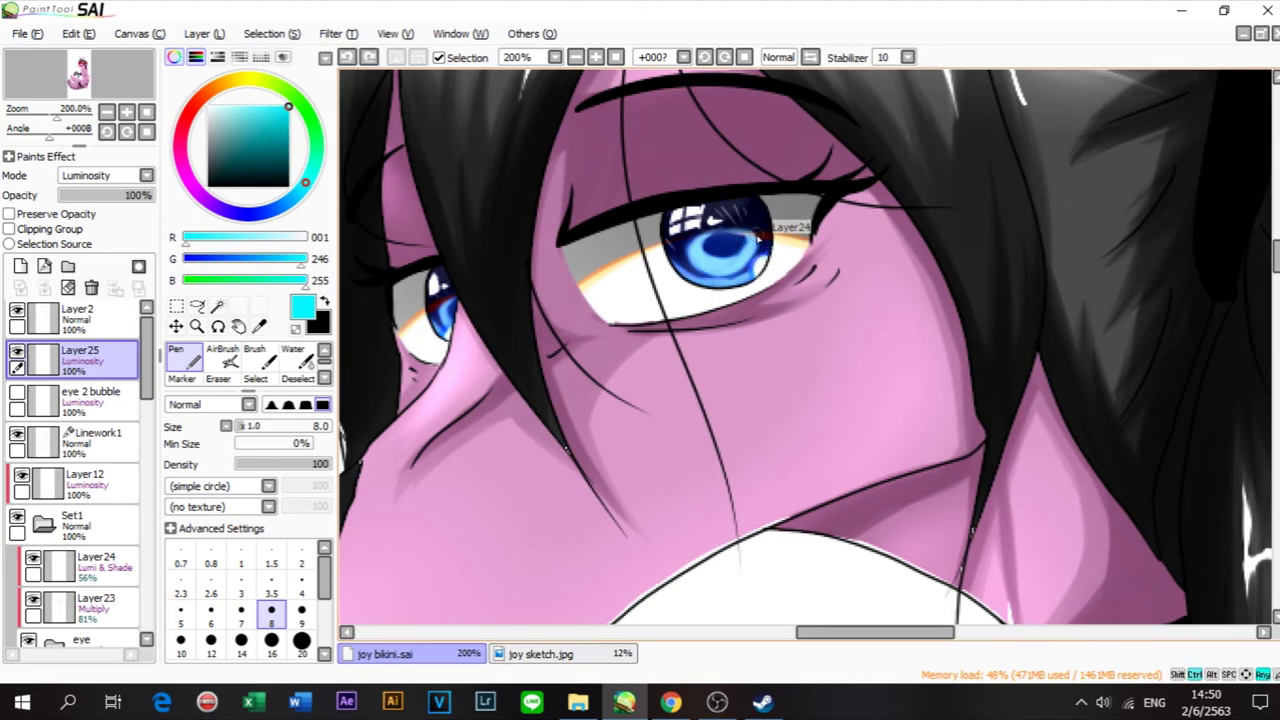
key(ctrl+z)
click(760, 237)
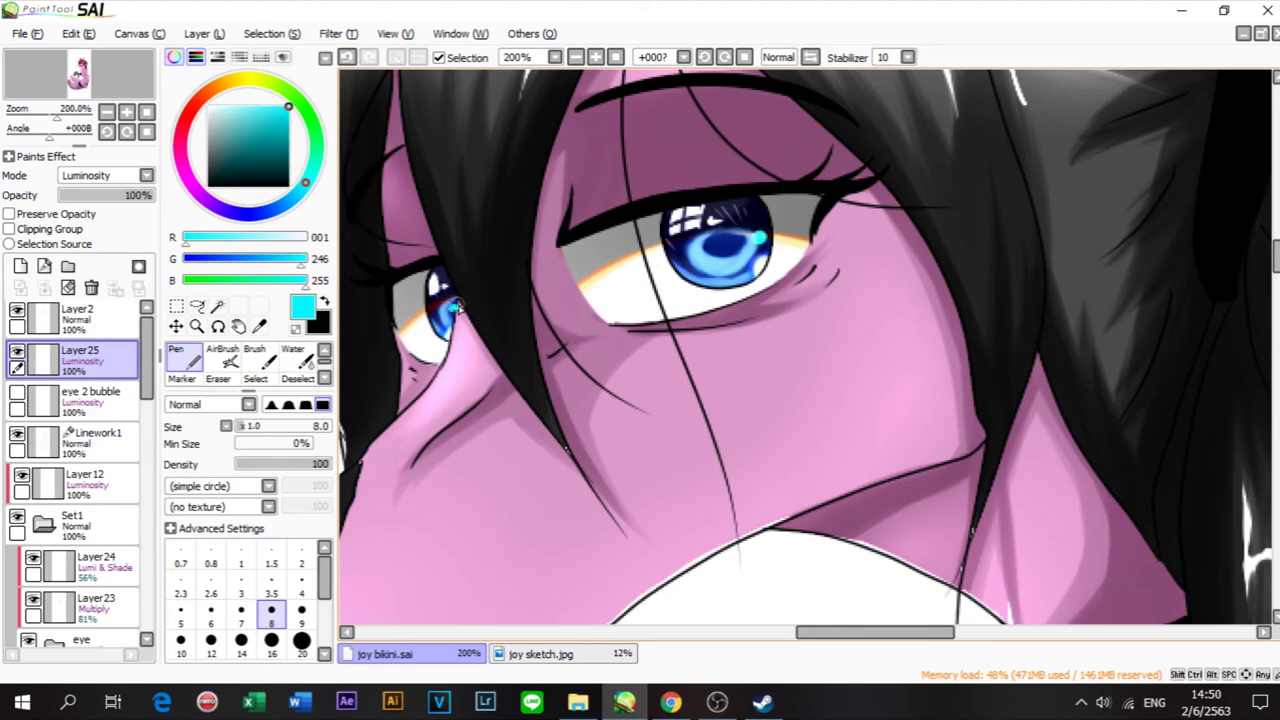
Step: Undo the last cyan dabs on the far iris
key(ctrl+z)
key(ctrl+z)
scroll(584, 265, down, 5)
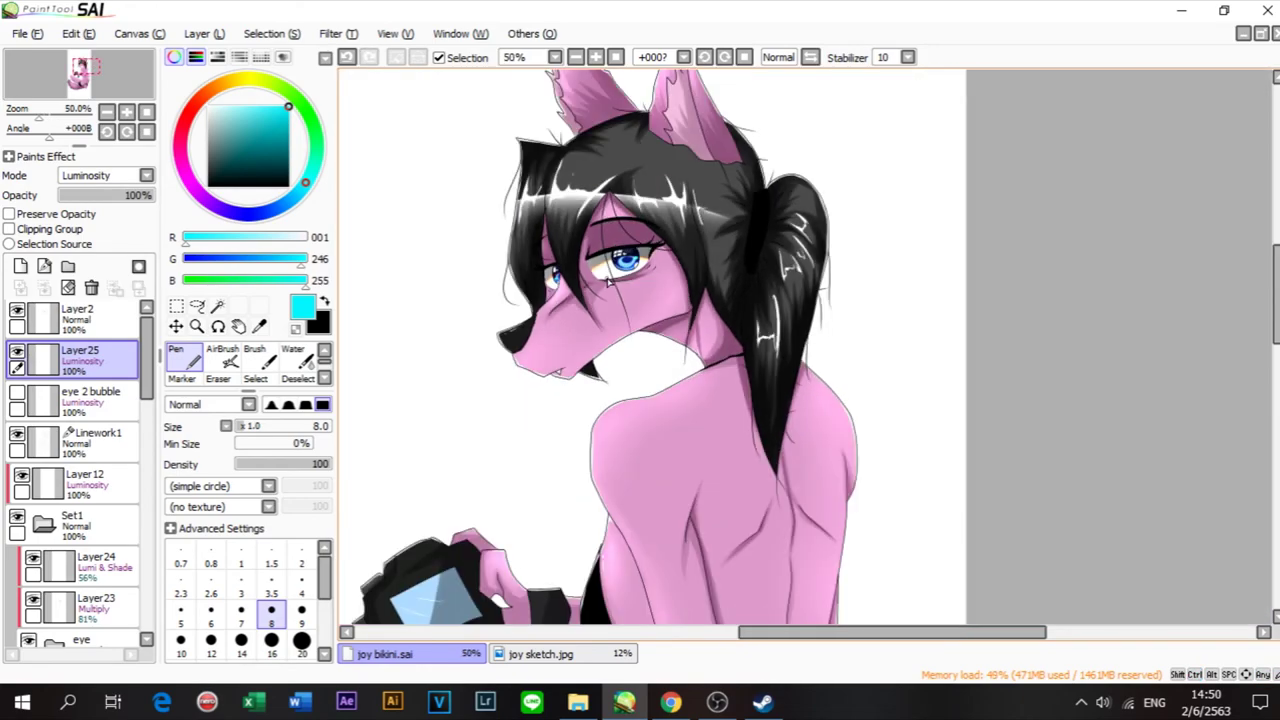
scroll(550, 277, up, 3)
scroll(540, 287, up, 1)
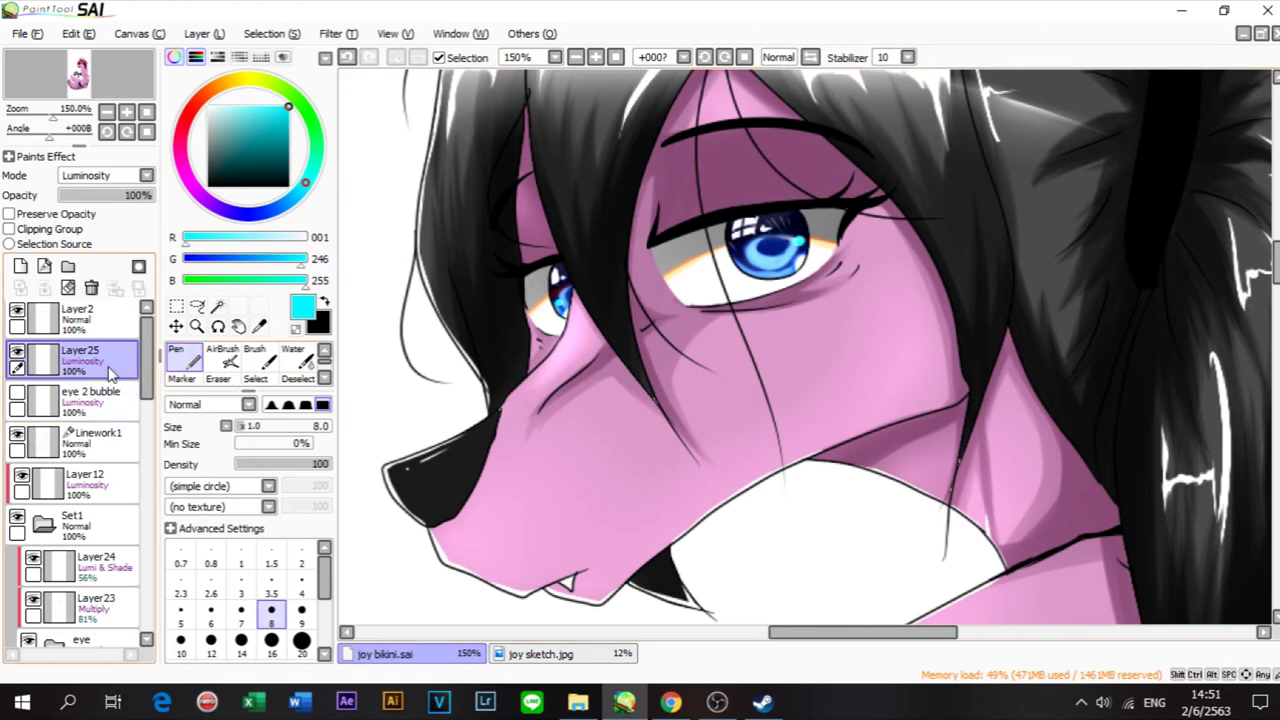
Step: Try a pale blue airbrush glow over the far eye on a new Luminosity layer and lower the Airbrush density to 10
click(256, 355)
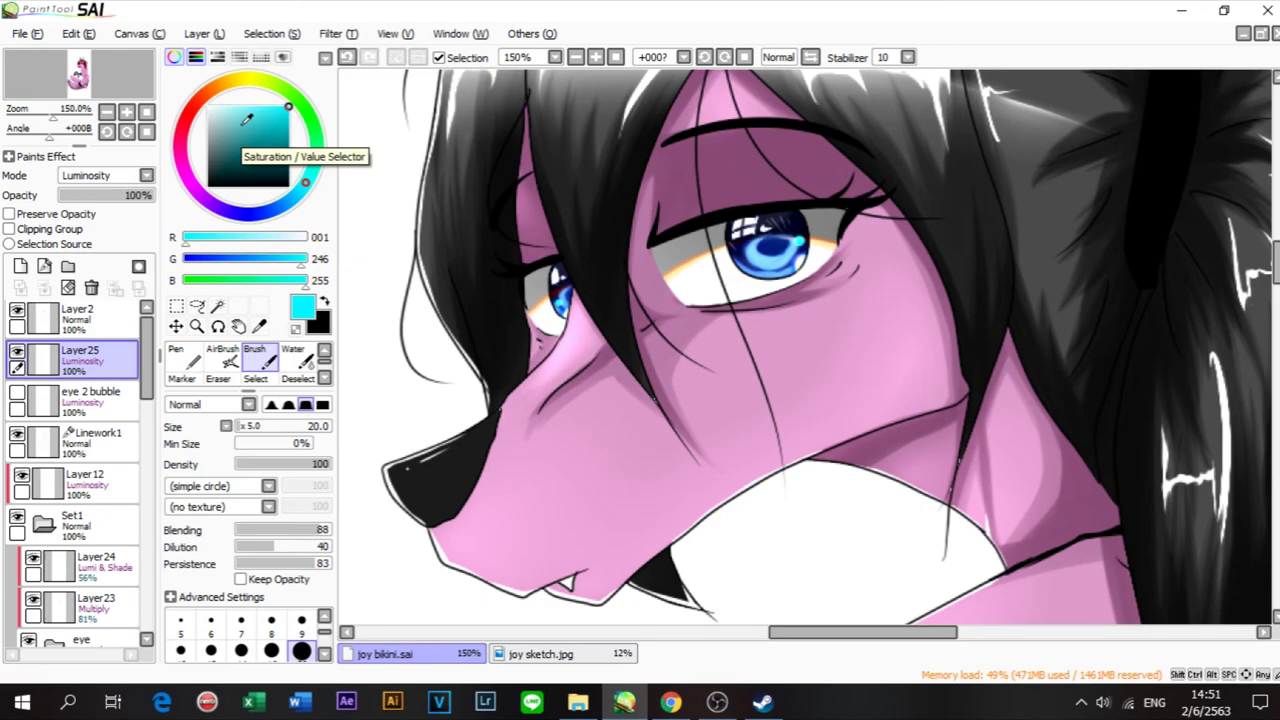
drag(247, 120, 239, 106)
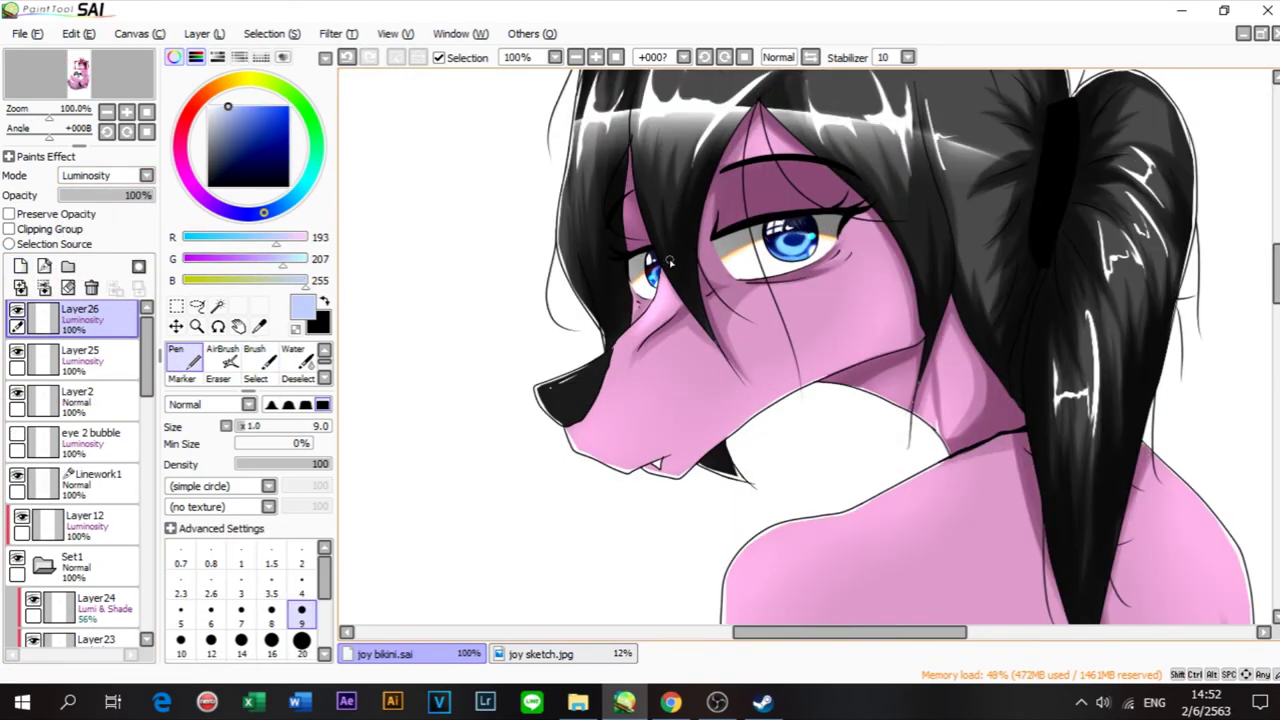
click(271, 405)
click(301, 642)
drag(671, 237, 699, 266)
key(ctrl+z)
drag(260, 465, 243, 465)
scroll(290, 600, down, 1)
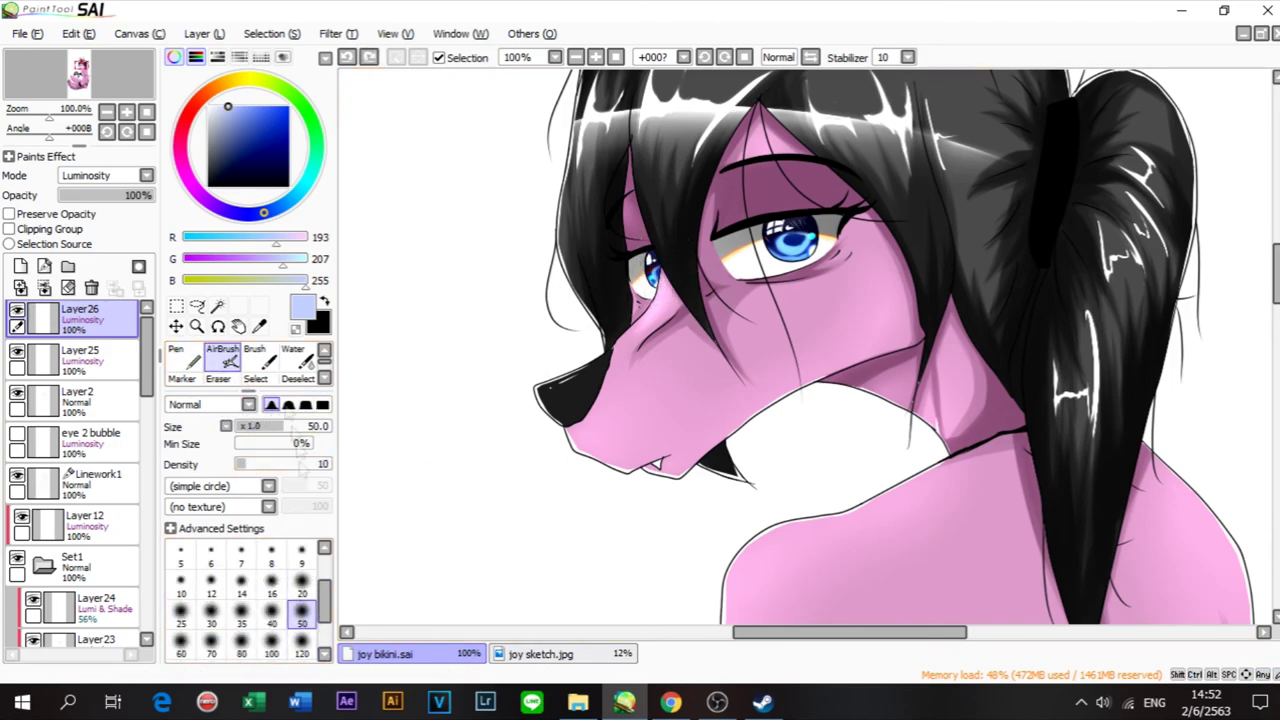
Step: Airbrush a dark blue glow sampled from the near iris over the far iris at size 50
click(259, 326)
click(787, 228)
click(222, 357)
click(302, 643)
click(302, 613)
drag(650, 257, 661, 262)
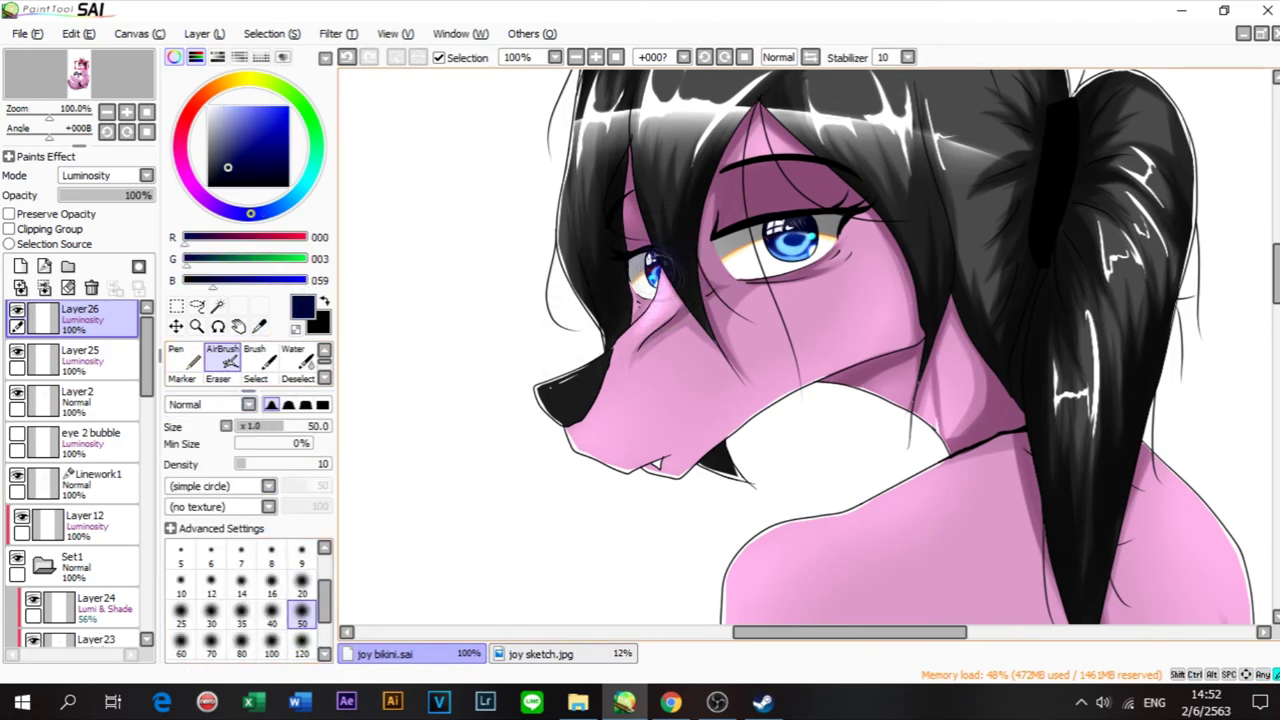
Step: Airbrush a muted teal glow over the near iris at size 120 on the top Luminosity layer
click(304, 187)
drag(226, 114, 236, 130)
drag(652, 256, 657, 268)
key(ctrl+z)
click(302, 643)
drag(787, 240, 790, 235)
scroll(794, 238, down, 2)
scroll(794, 238, up, 2)
Step: Switch to the Blur brush at size 120 and review the glow on both eyes
click(324, 378)
click(297, 358)
click(324, 654)
click(302, 654)
scroll(687, 342, down, 3)
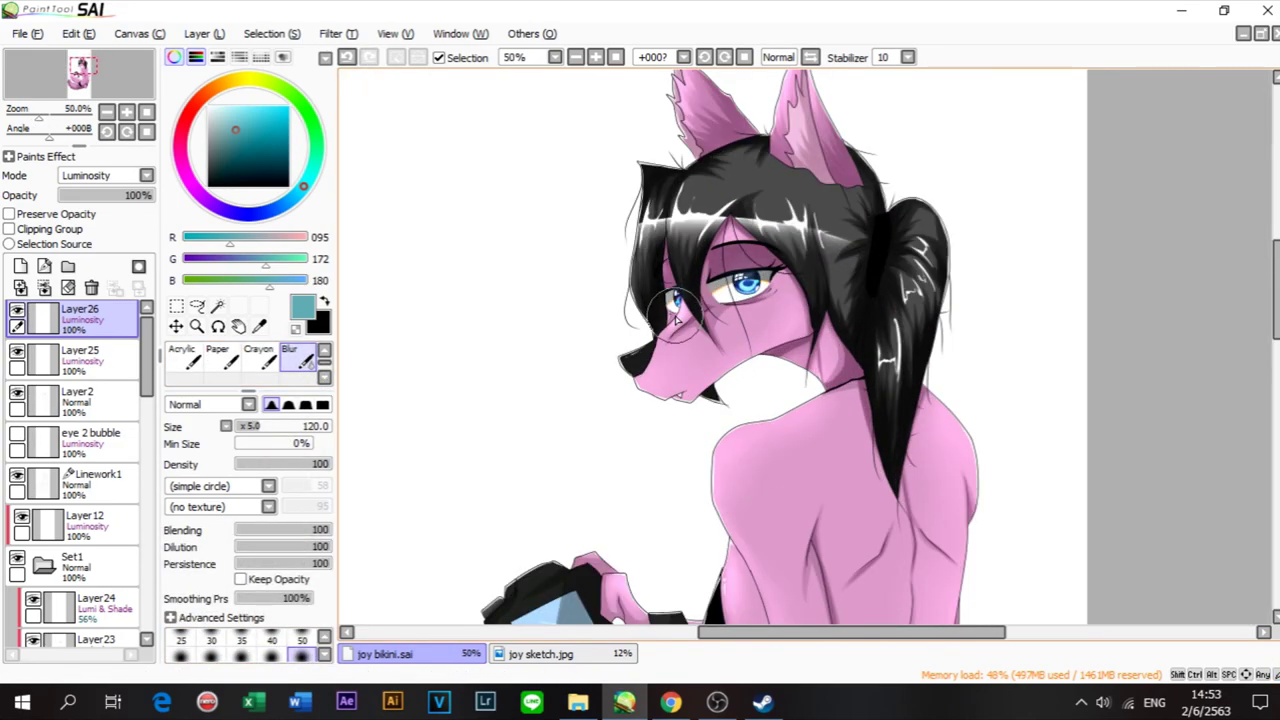
scroll(687, 342, up, 4)
scroll(700, 300, down, 1)
scroll(740, 205, up, 1)
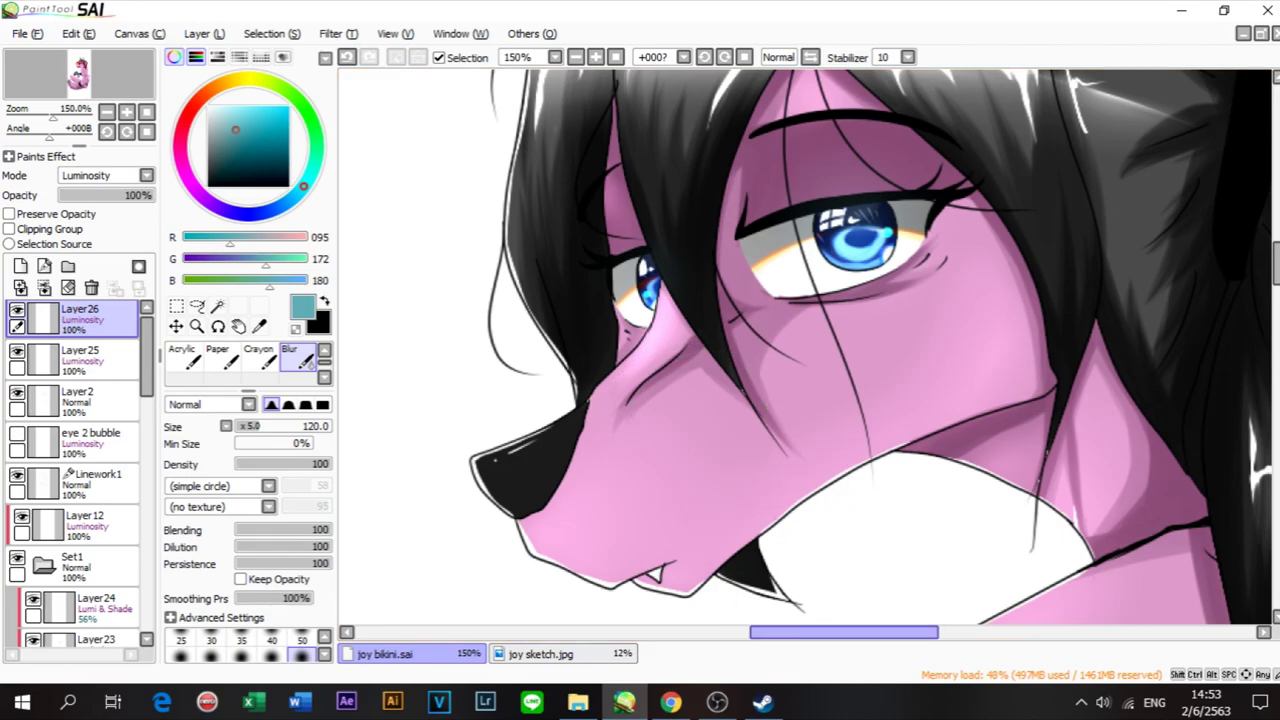
click(717, 703)
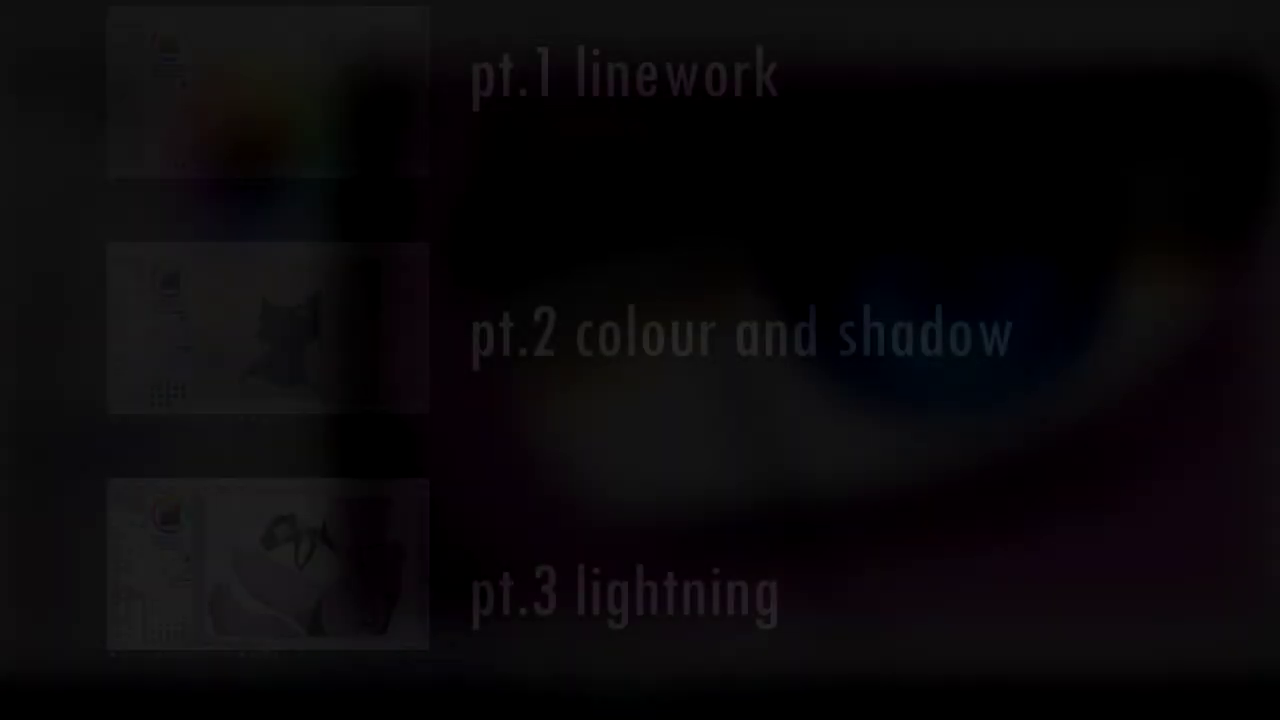